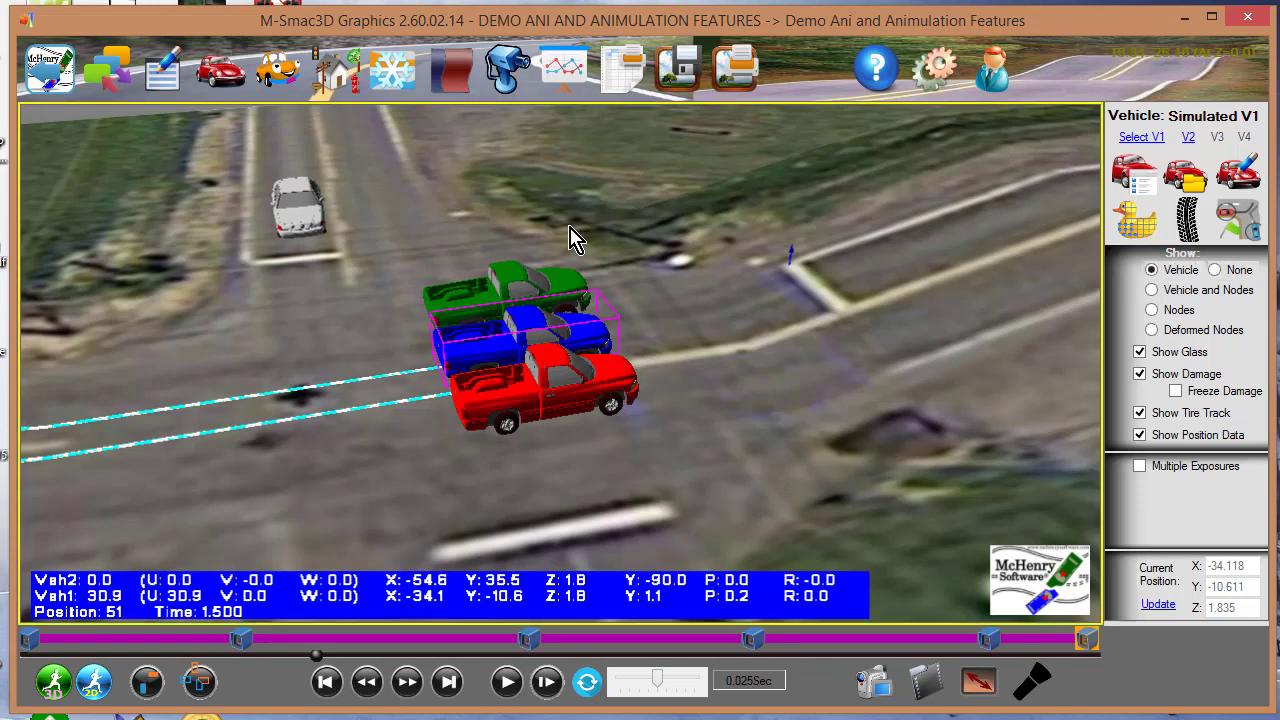
- Select the green pickup and view its first and second moving positions
click(512, 287)
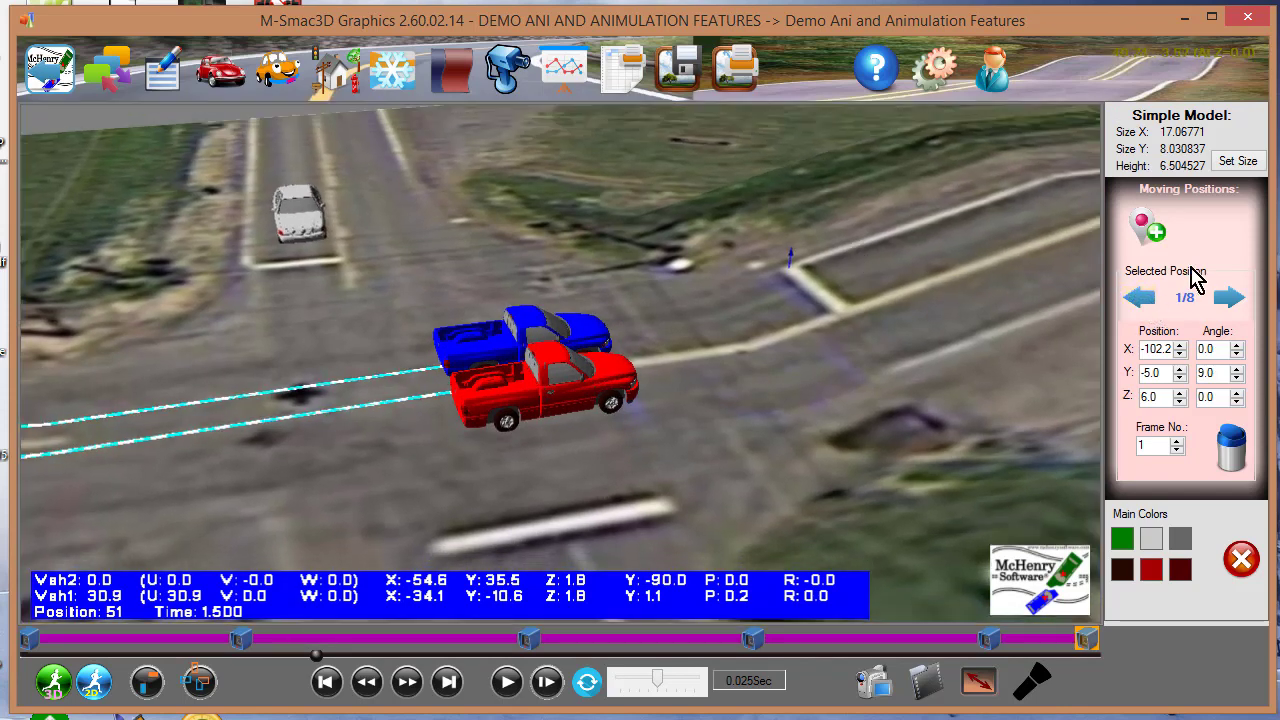
click(1142, 300)
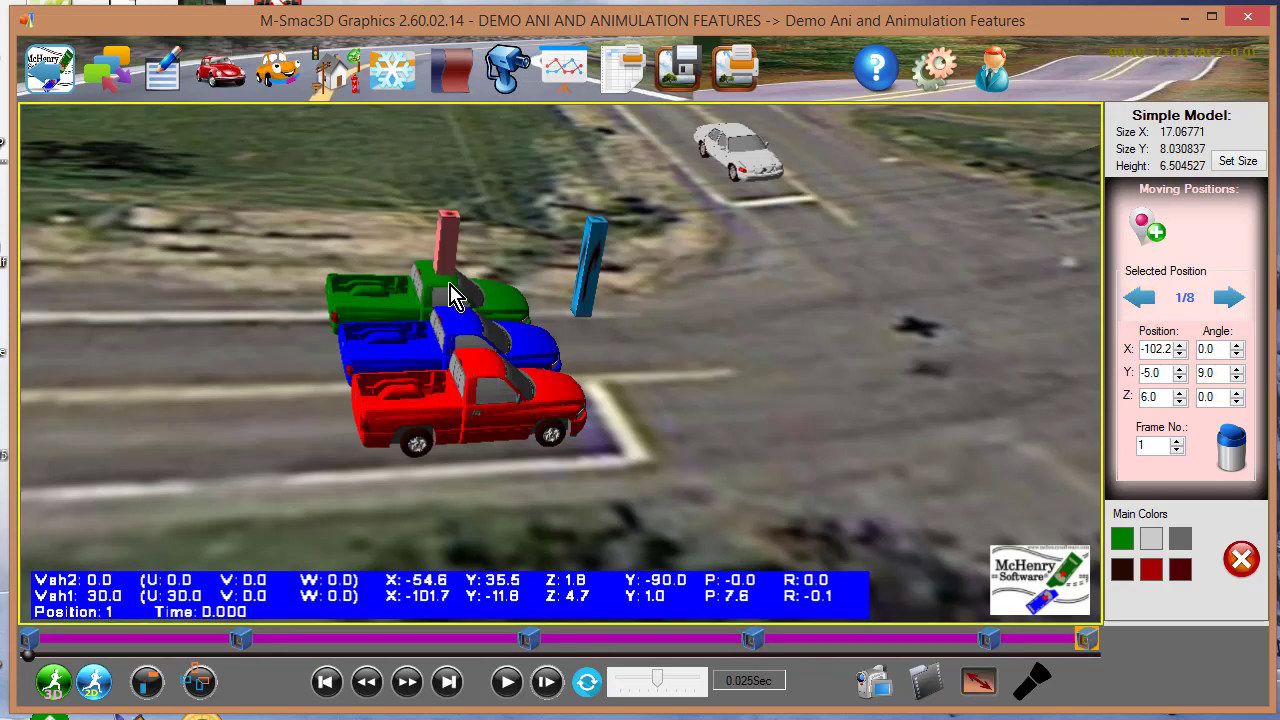
click(1225, 306)
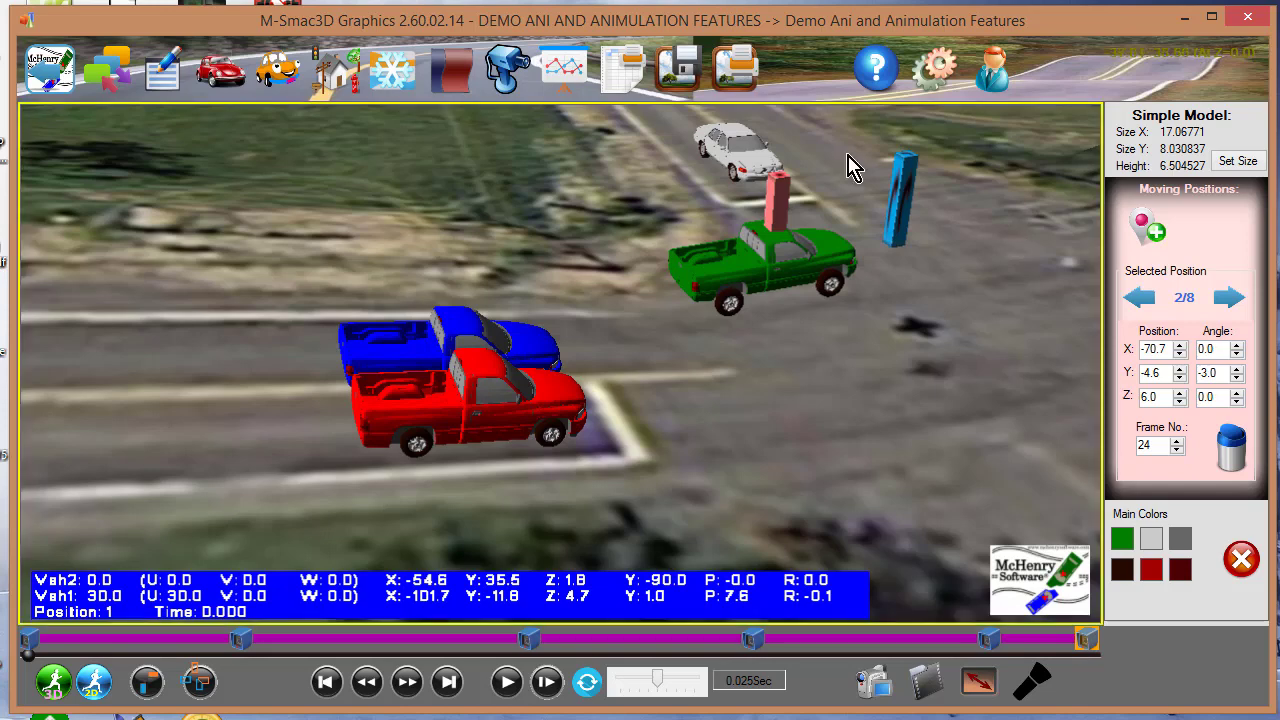
- Turn off the tracking camera view and reframe the scene to show the whole intersection
click(507, 67)
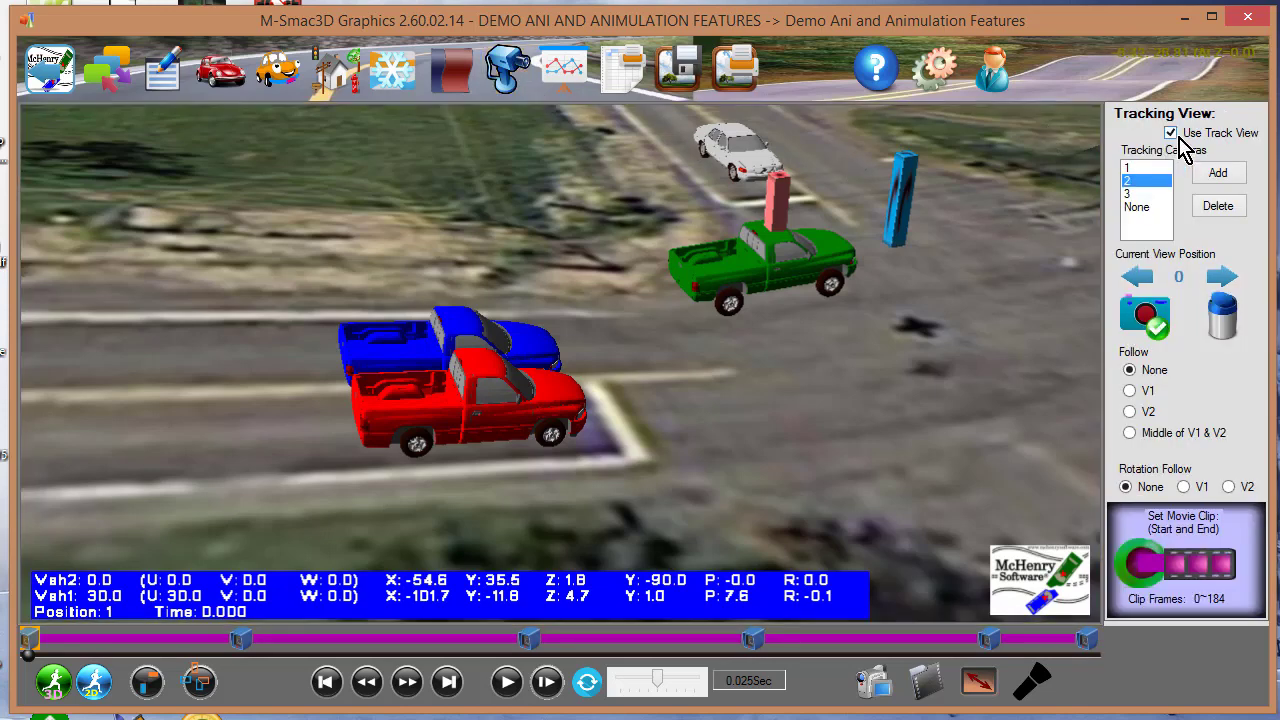
click(1182, 133)
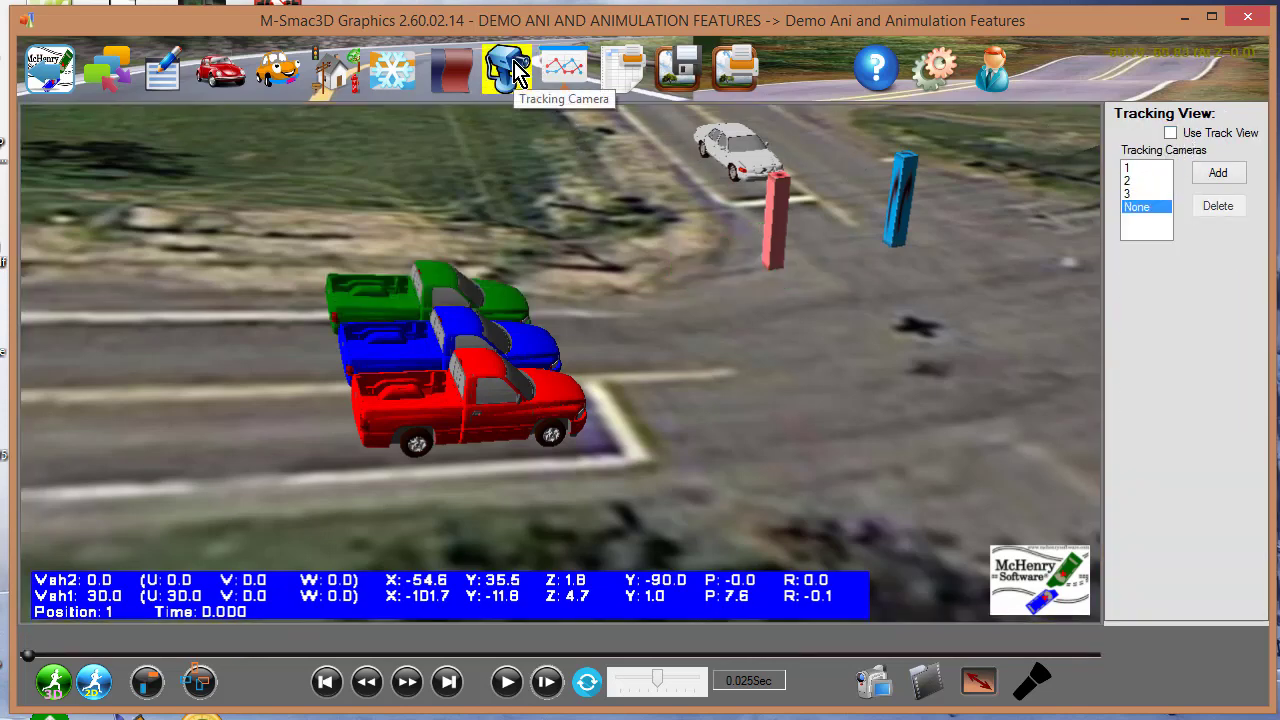
scroll(708, 194, up, 1)
scroll(707, 197, down, 1)
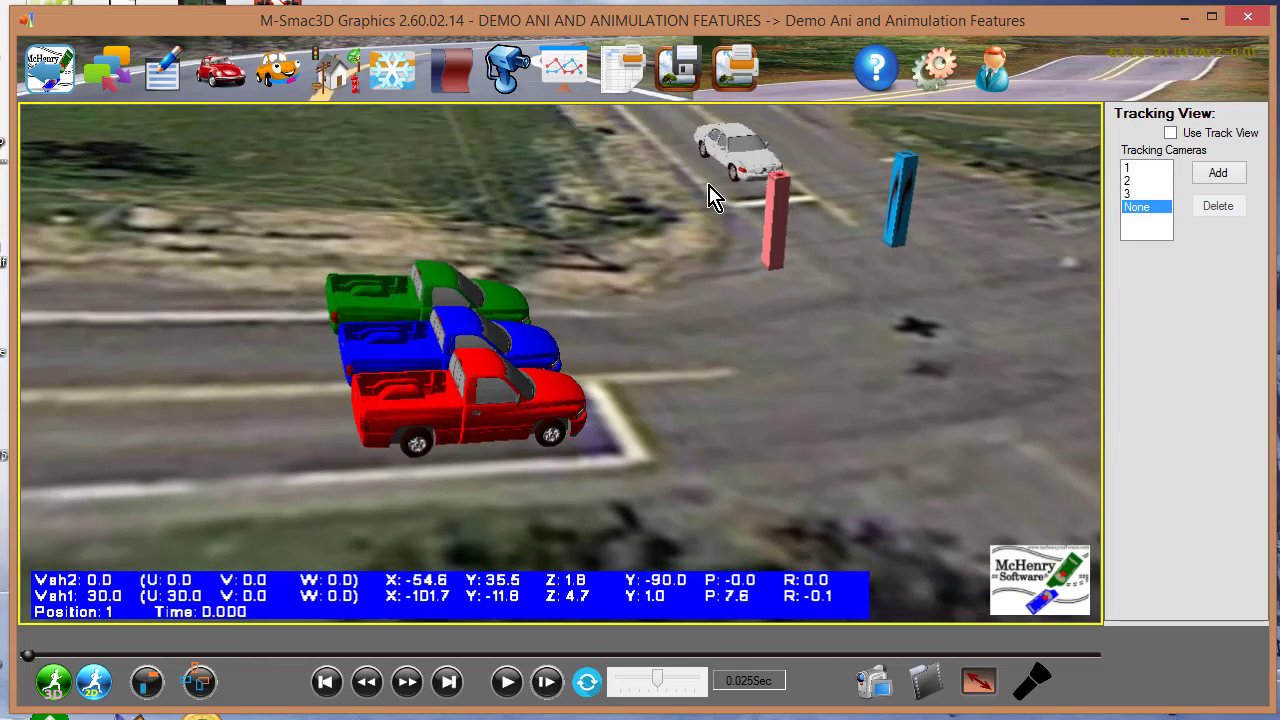
mouse_move(735, 170)
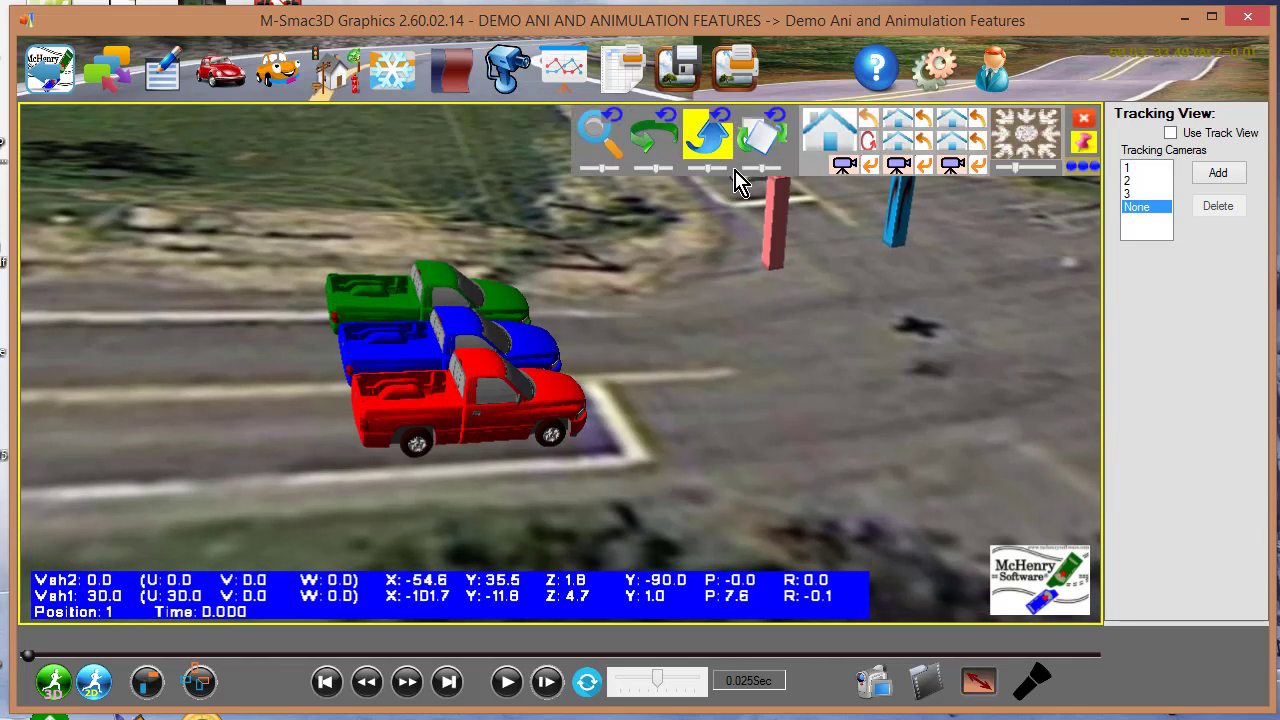
click(611, 141)
drag(636, 275, 294, 369)
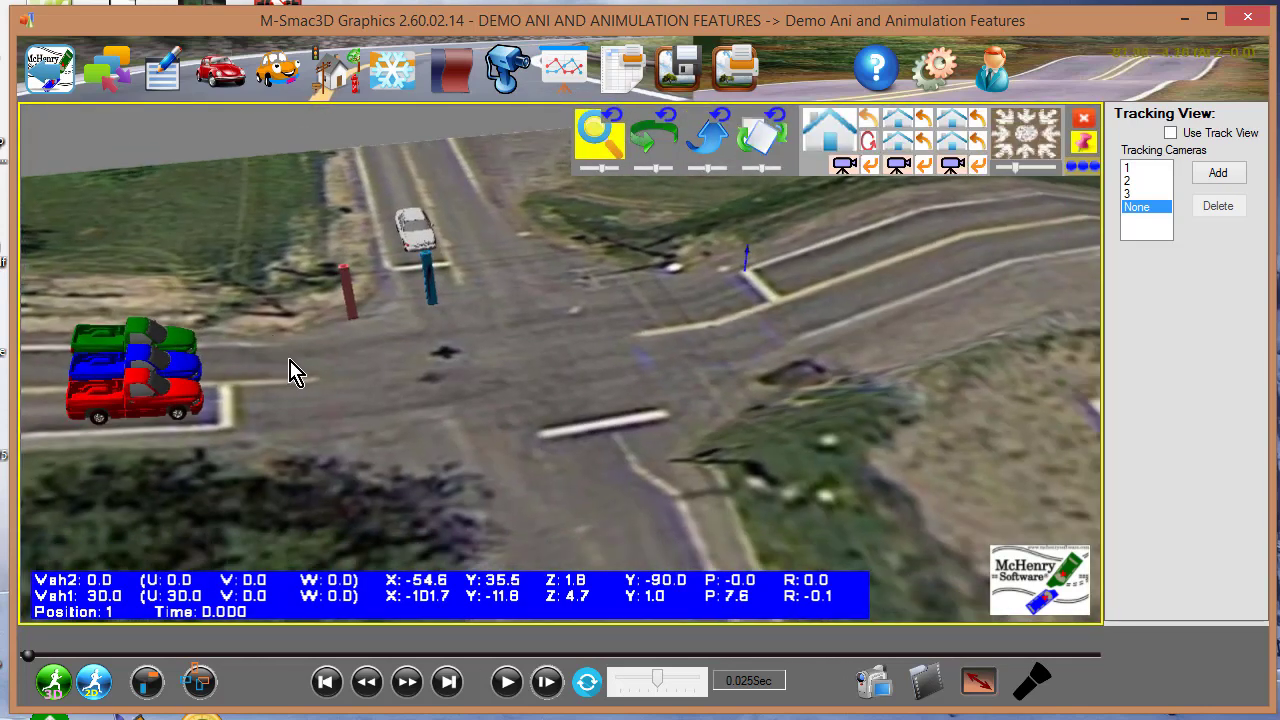
- Select the green pickup and review its moving positions in sequence along the road from the first to the eighth
click(140, 342)
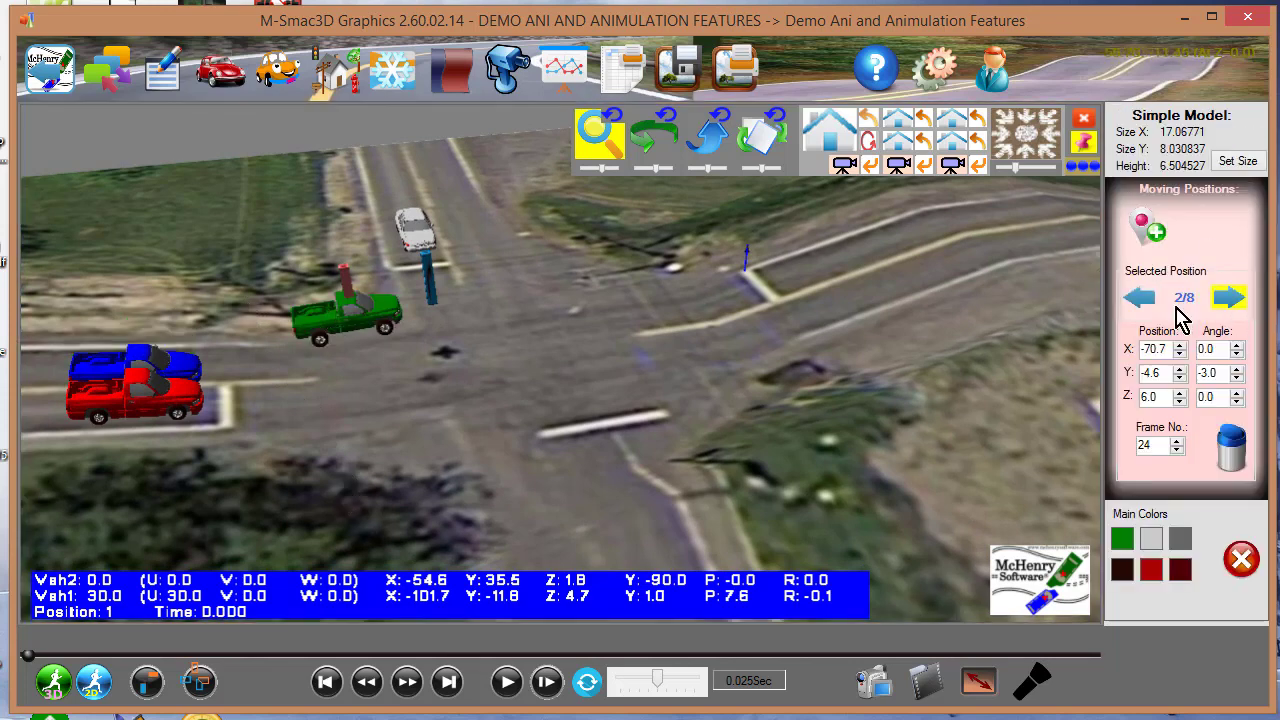
click(1136, 298)
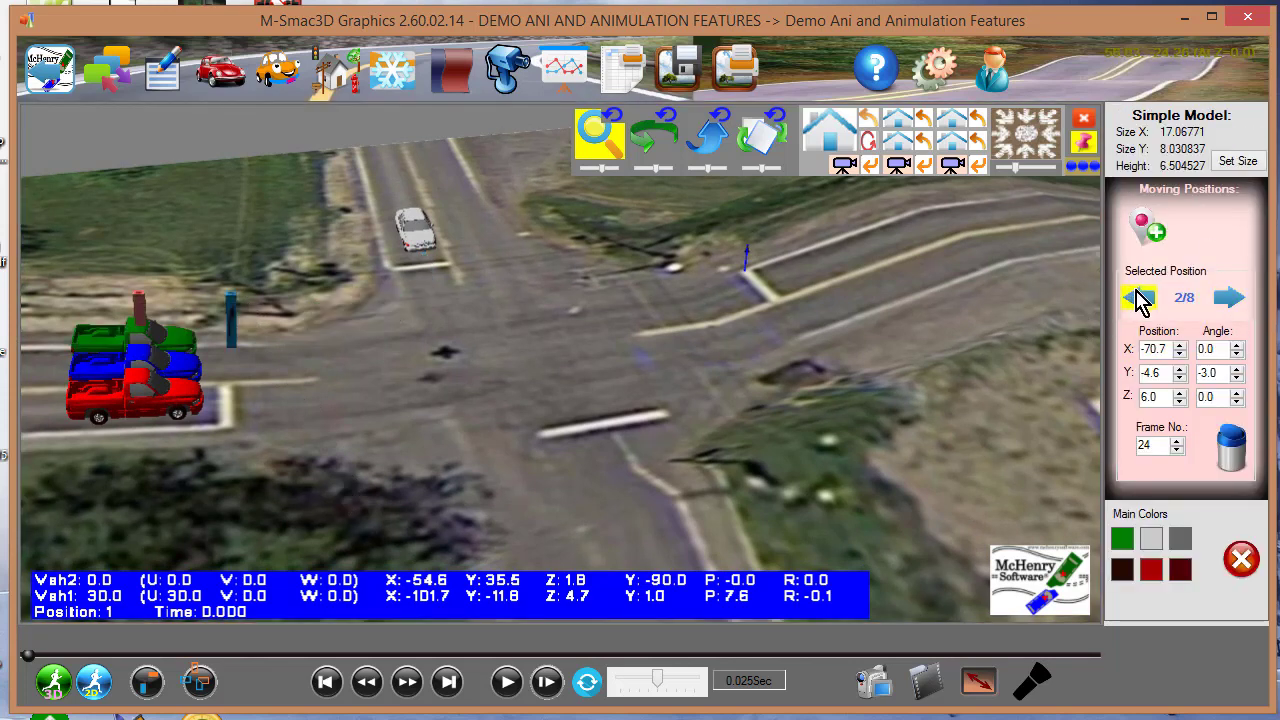
click(1228, 298)
click(1228, 298)
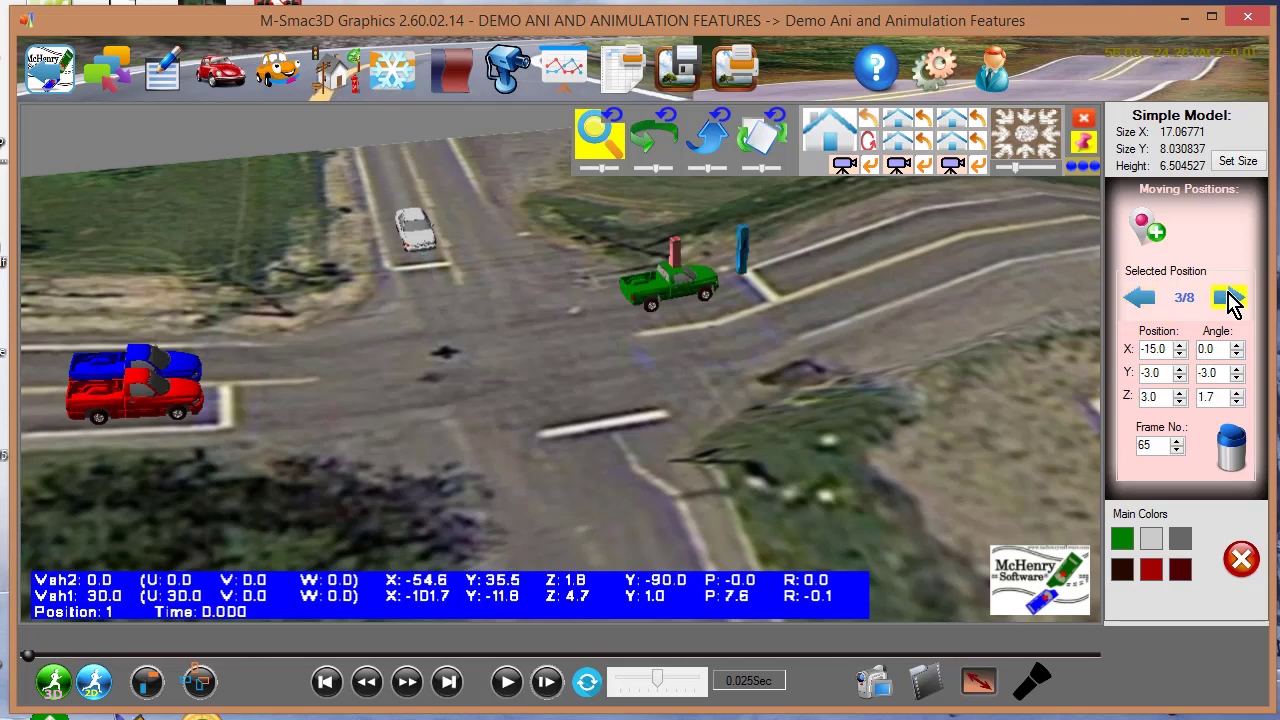
click(1228, 298)
drag(990, 281, 773, 354)
click(1228, 298)
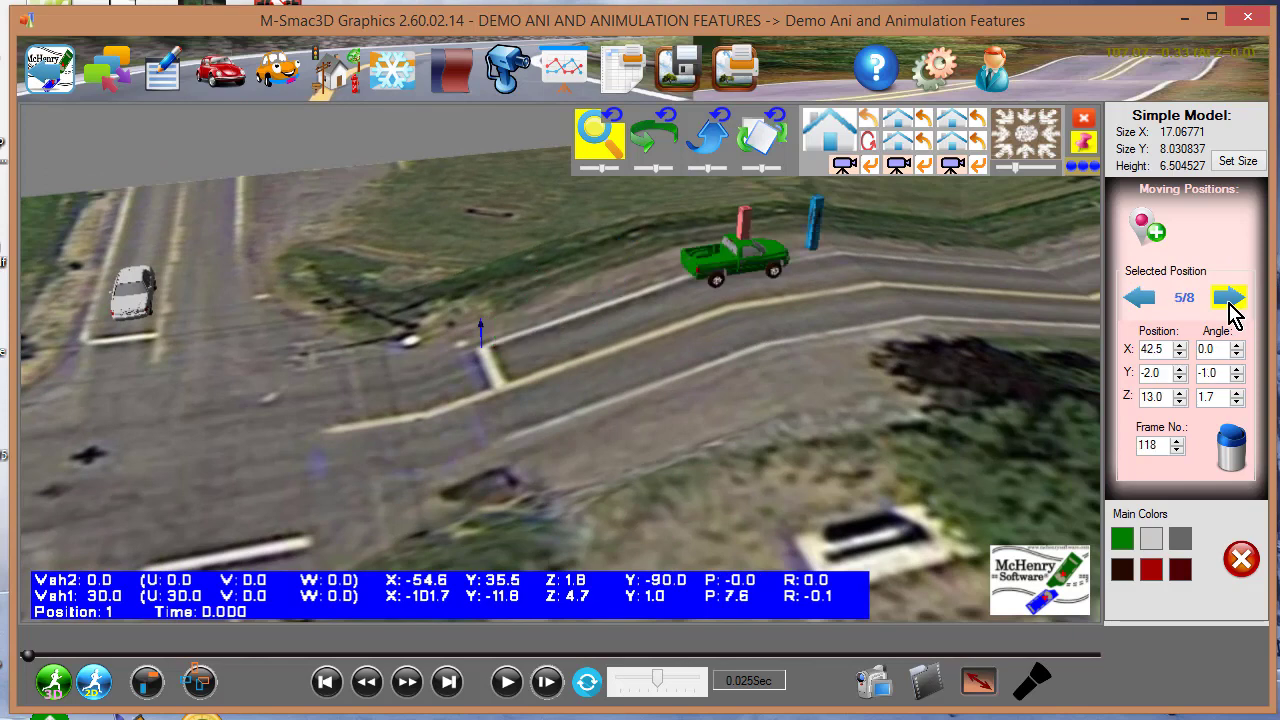
click(1229, 300)
drag(995, 330, 543, 403)
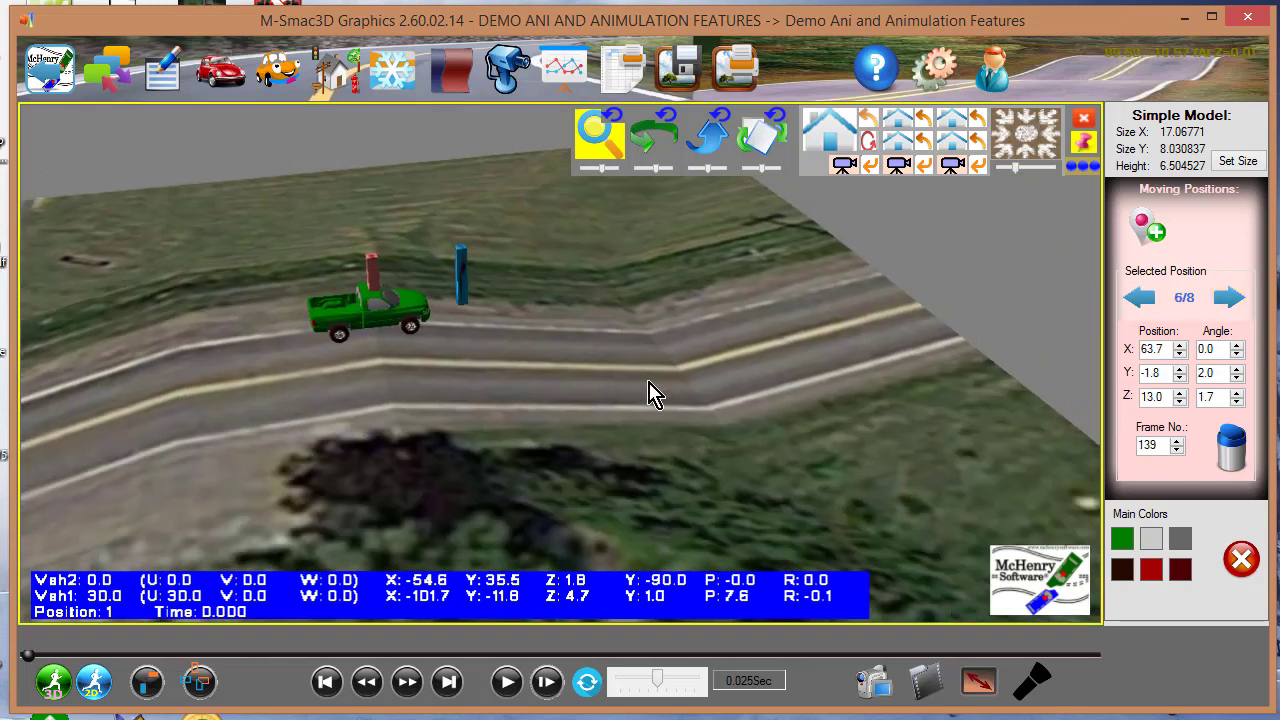
click(1228, 298)
click(1228, 298)
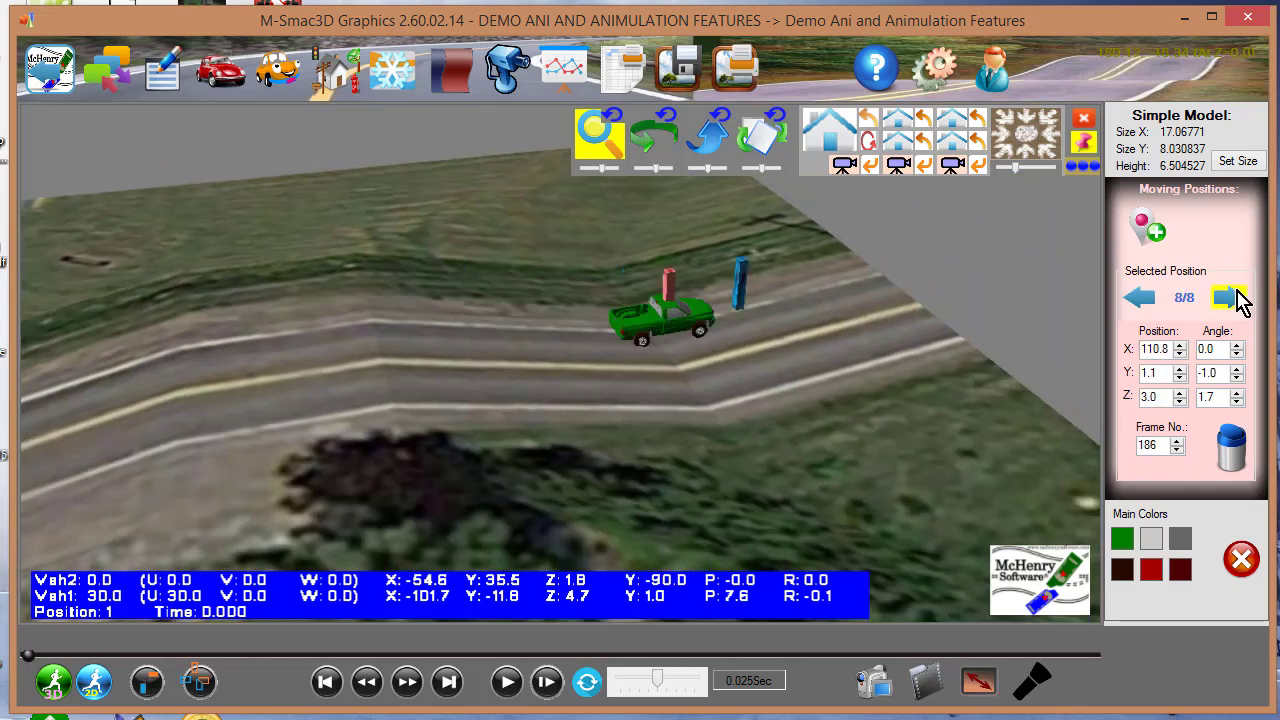
drag(430, 400, 735, 325)
scroll(640, 360, down, 3)
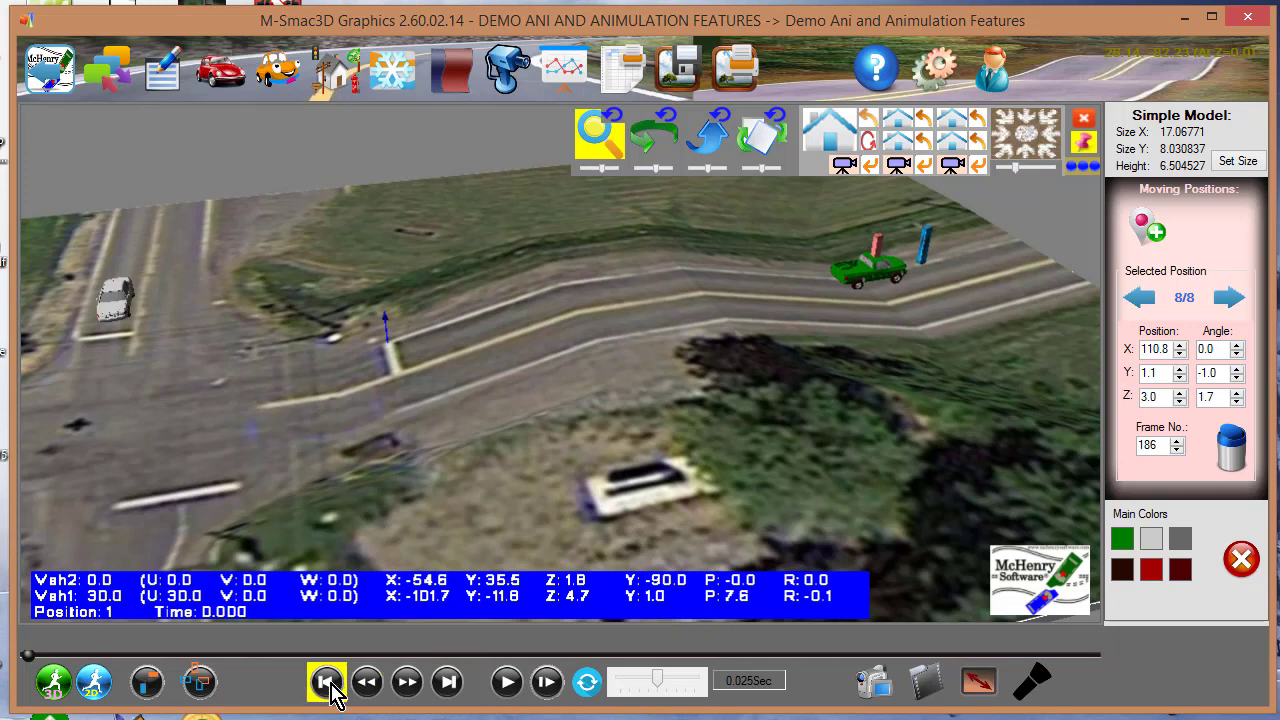
- Step back through the green pickup's moving positions from the eighth to the first
click(1141, 303)
click(1143, 303)
click(1143, 303)
click(1142, 303)
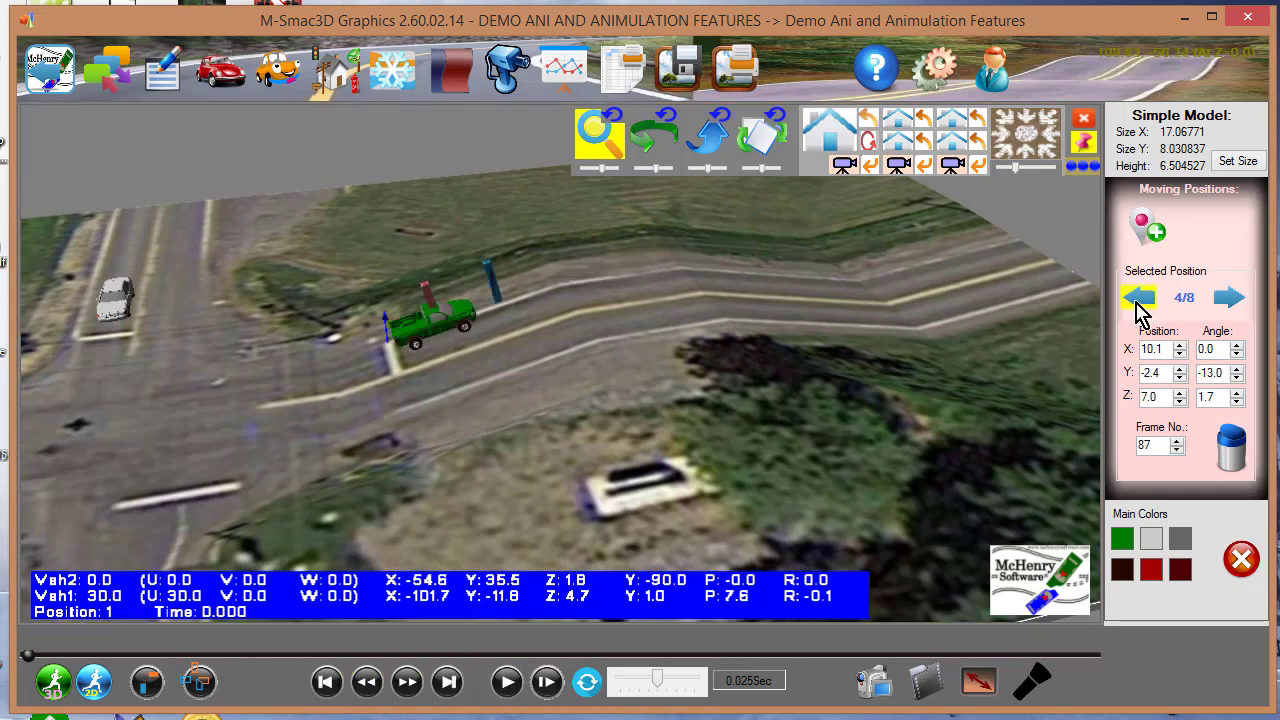
click(1142, 303)
click(1141, 303)
drag(430, 300, 794, 309)
click(1143, 302)
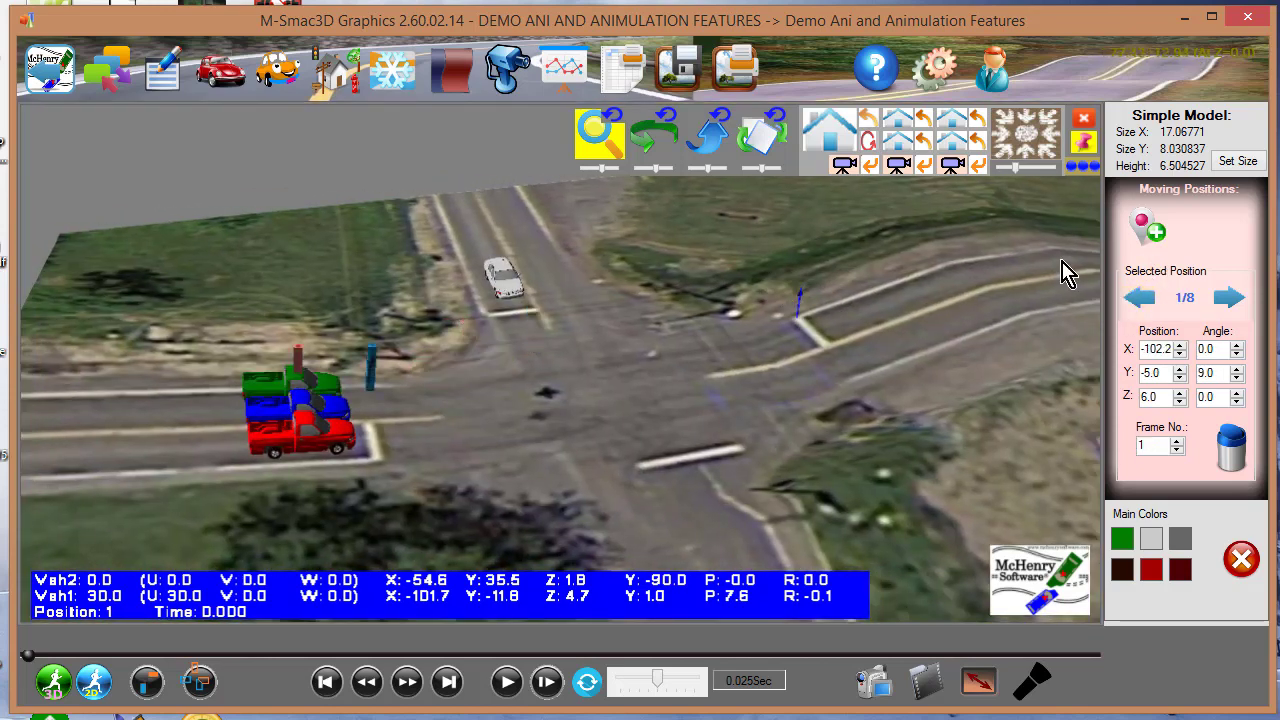
- In a top-down view, move the green pickup's first position to about X -101.6, Y -4.6 and slightly adjust its heading
click(1033, 147)
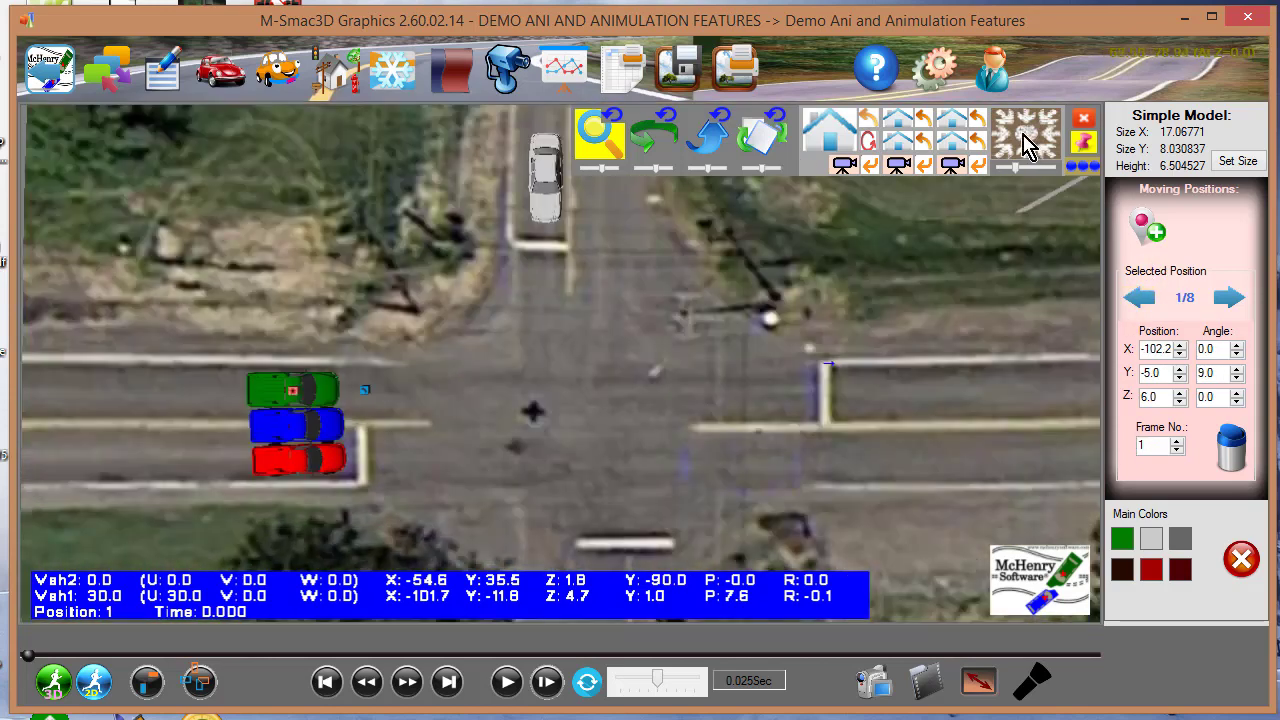
drag(491, 423, 489, 305)
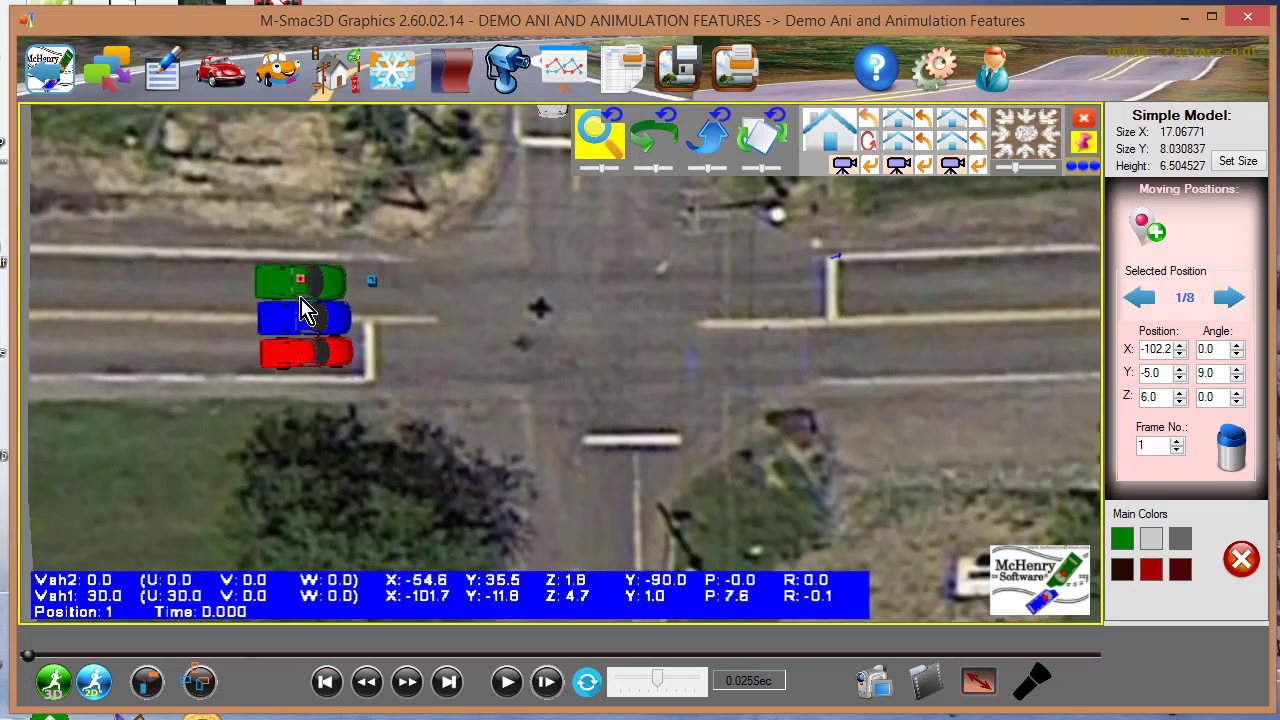
drag(303, 290, 309, 286)
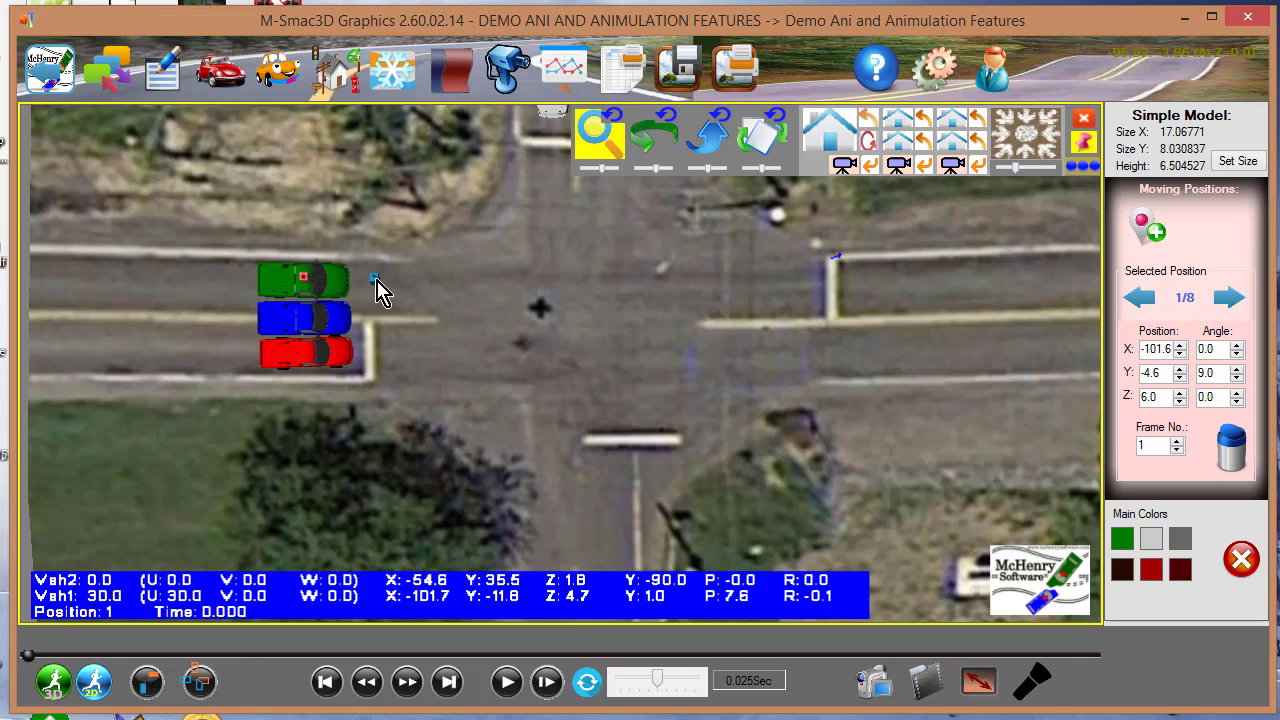
mouse_move(376, 280)
mouse_down()
mouse_move(369, 252)
mouse_move(373, 291)
mouse_up()
- Select the green pickup's second moving position and advance the simulation to position 24 in the 3D view
click(1228, 300)
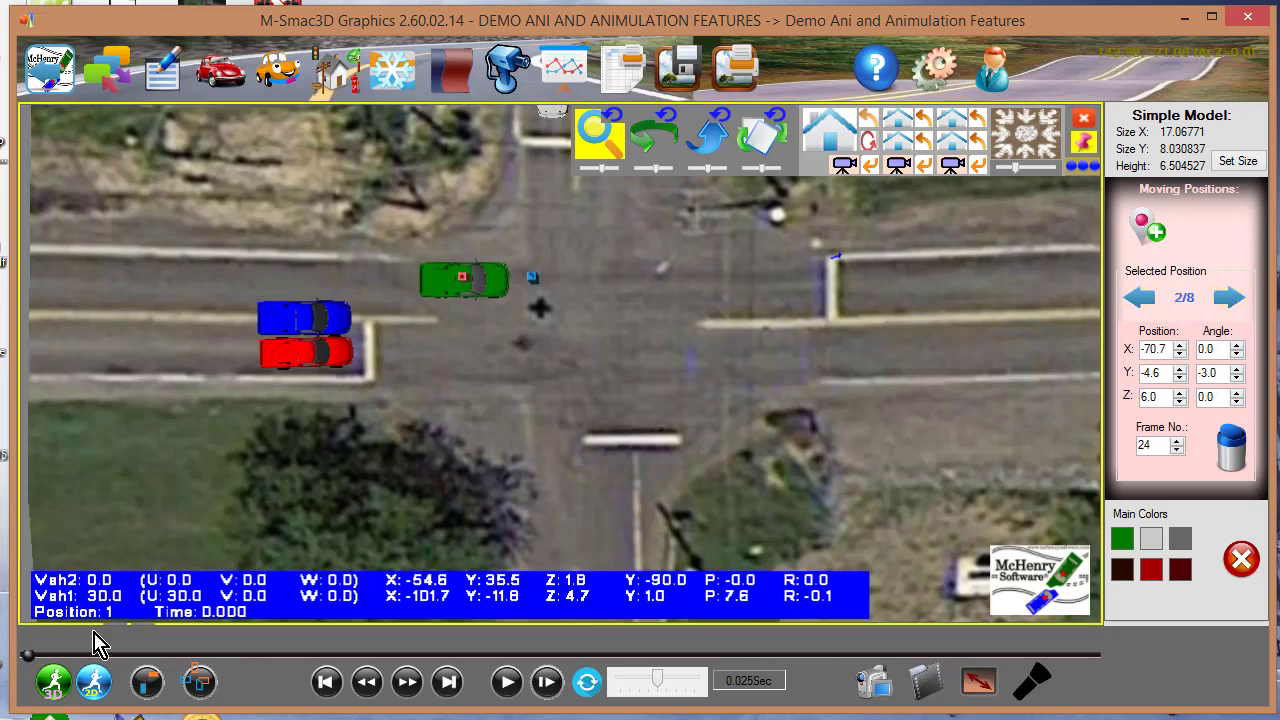
drag(35, 656, 158, 656)
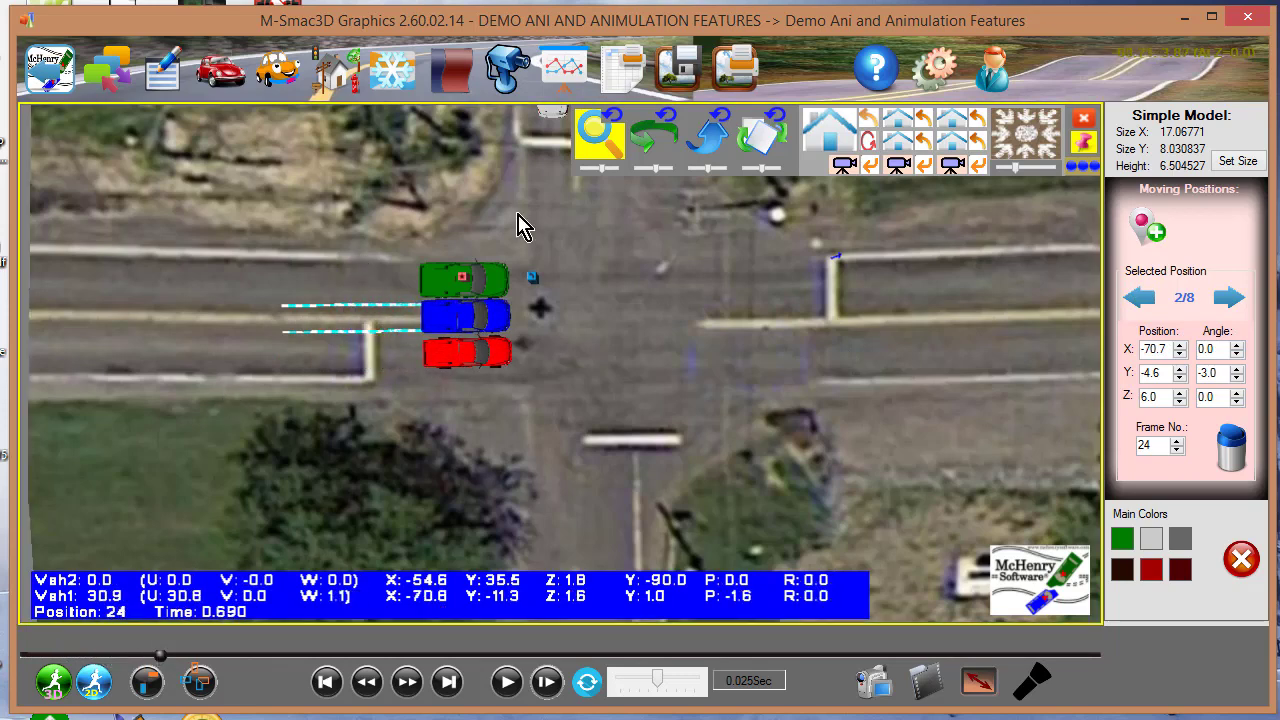
click(831, 136)
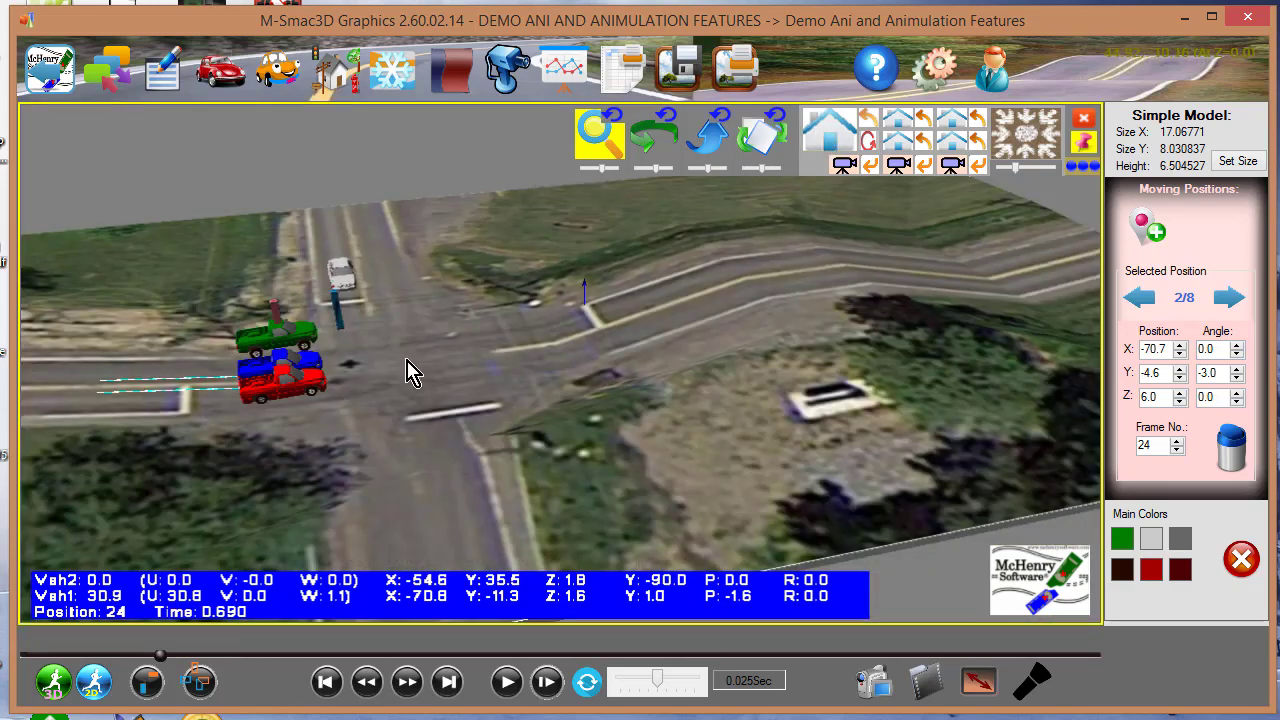
scroll(371, 363, up, 5)
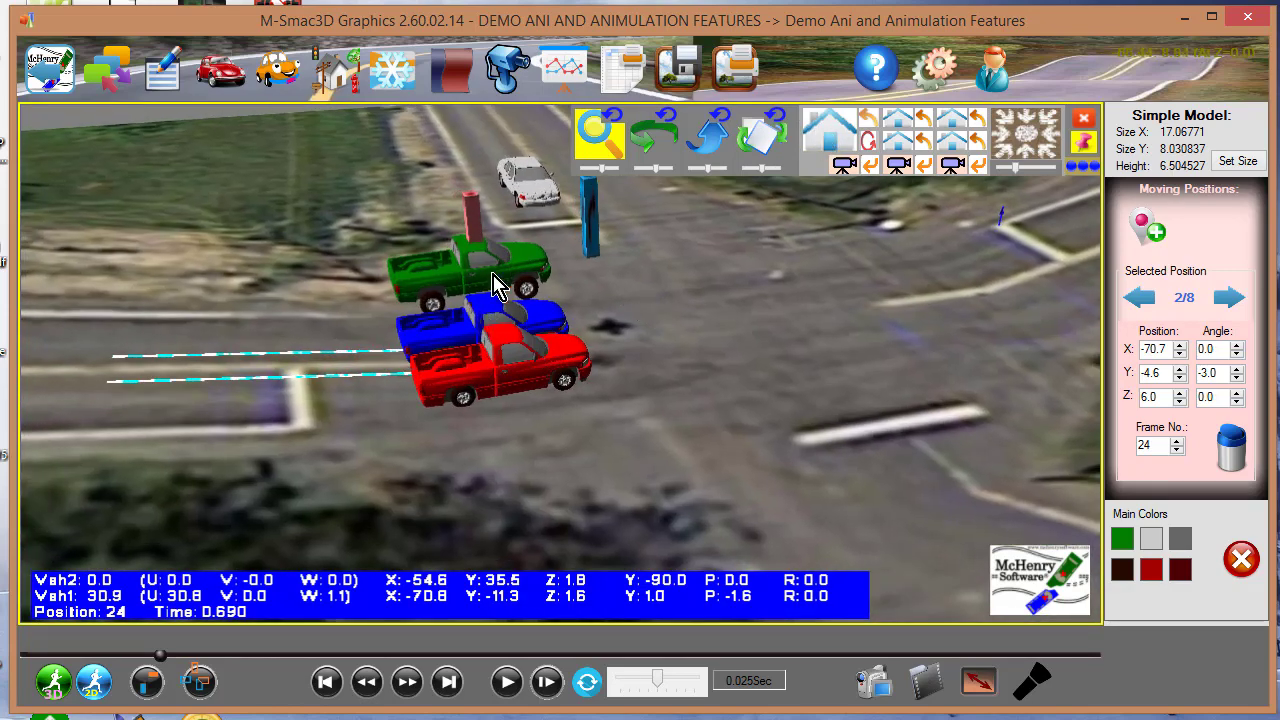
- Set the second moving position to Z 5.0 and frame 25, and place it beside the blue truck at about X -70.7, Y -4.4
click(1181, 401)
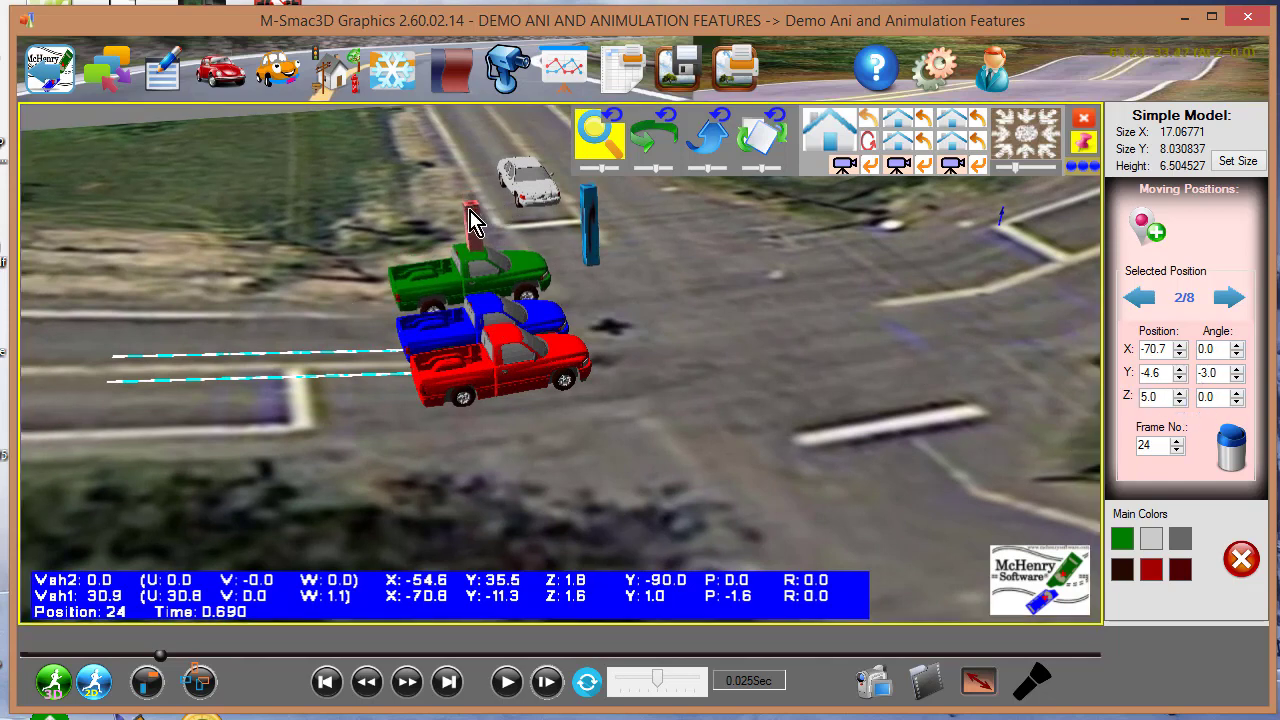
drag(469, 208, 467, 207)
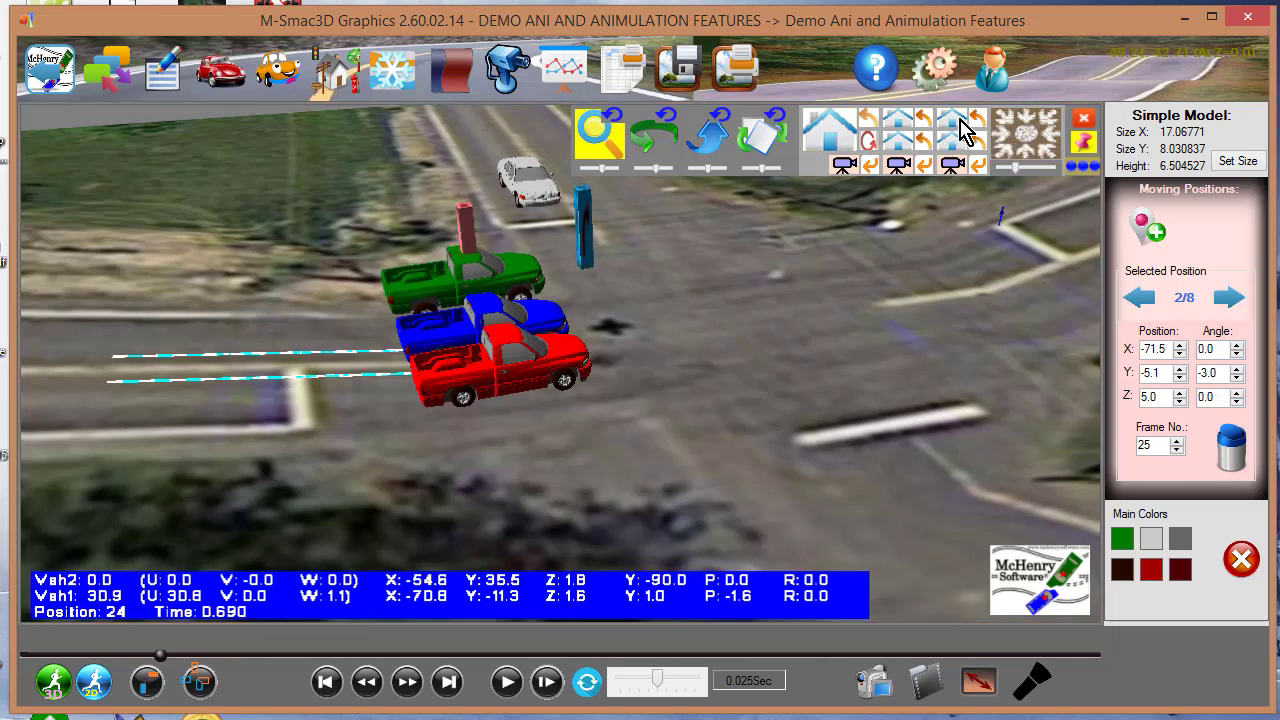
click(1027, 133)
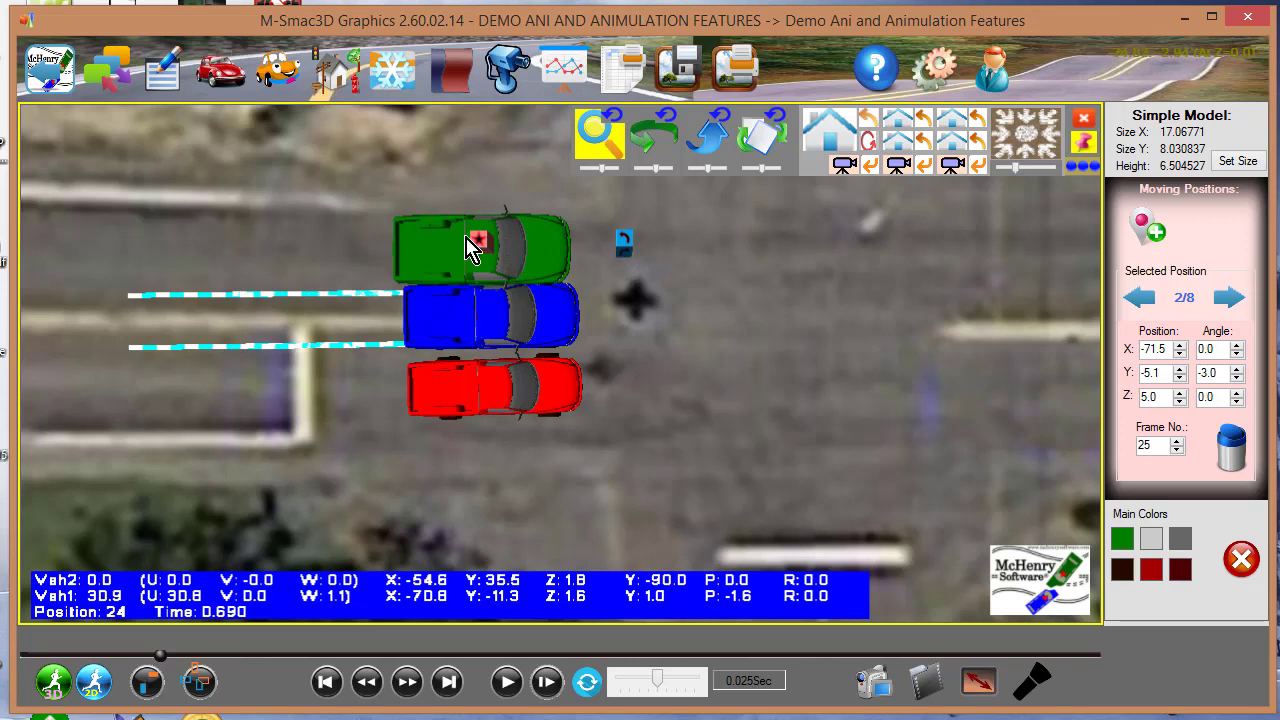
drag(490, 245, 498, 238)
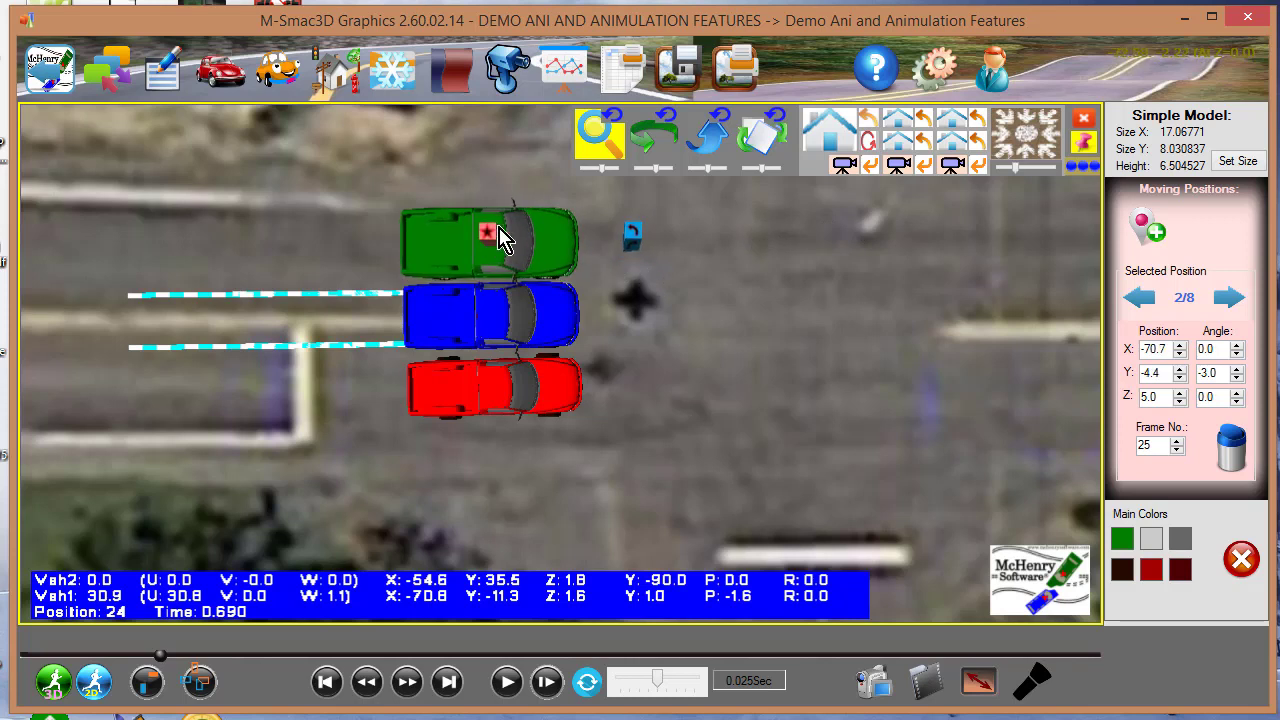
- Select the green pickup's third moving position and advance the simulation to position 65 in the 3D view to compare the trucks
click(1236, 299)
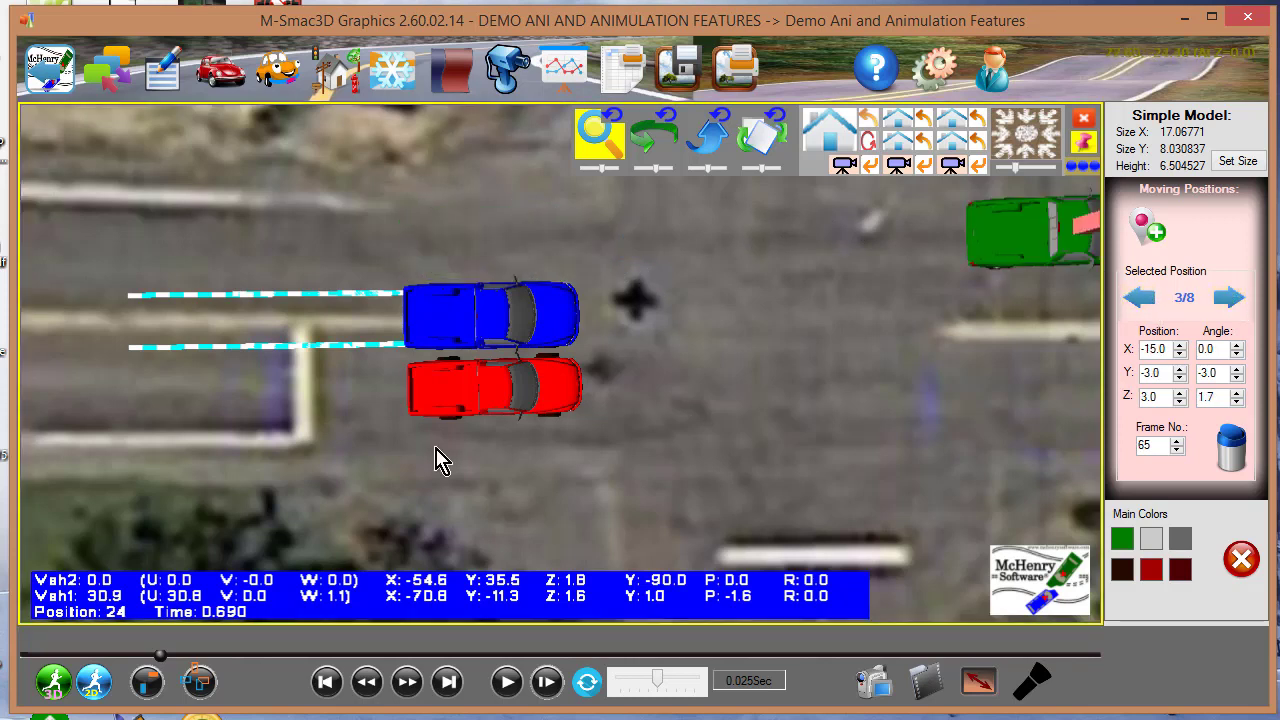
click(829, 140)
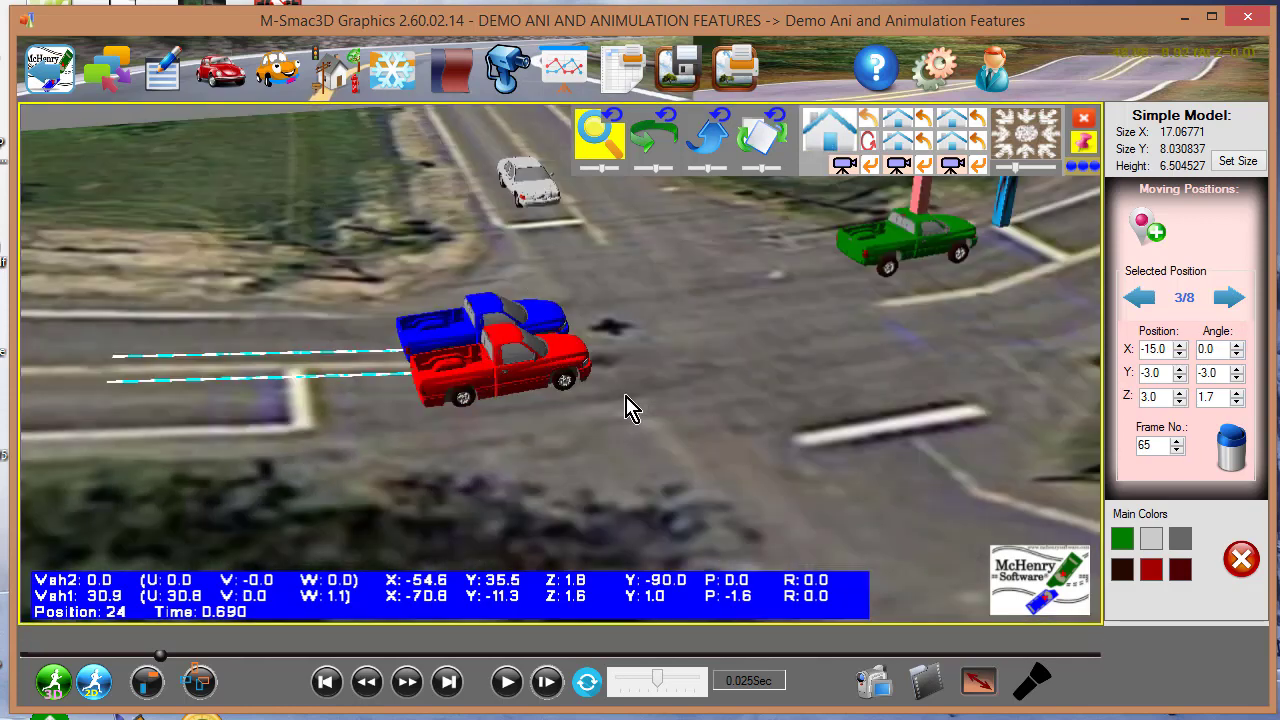
drag(629, 409, 300, 500)
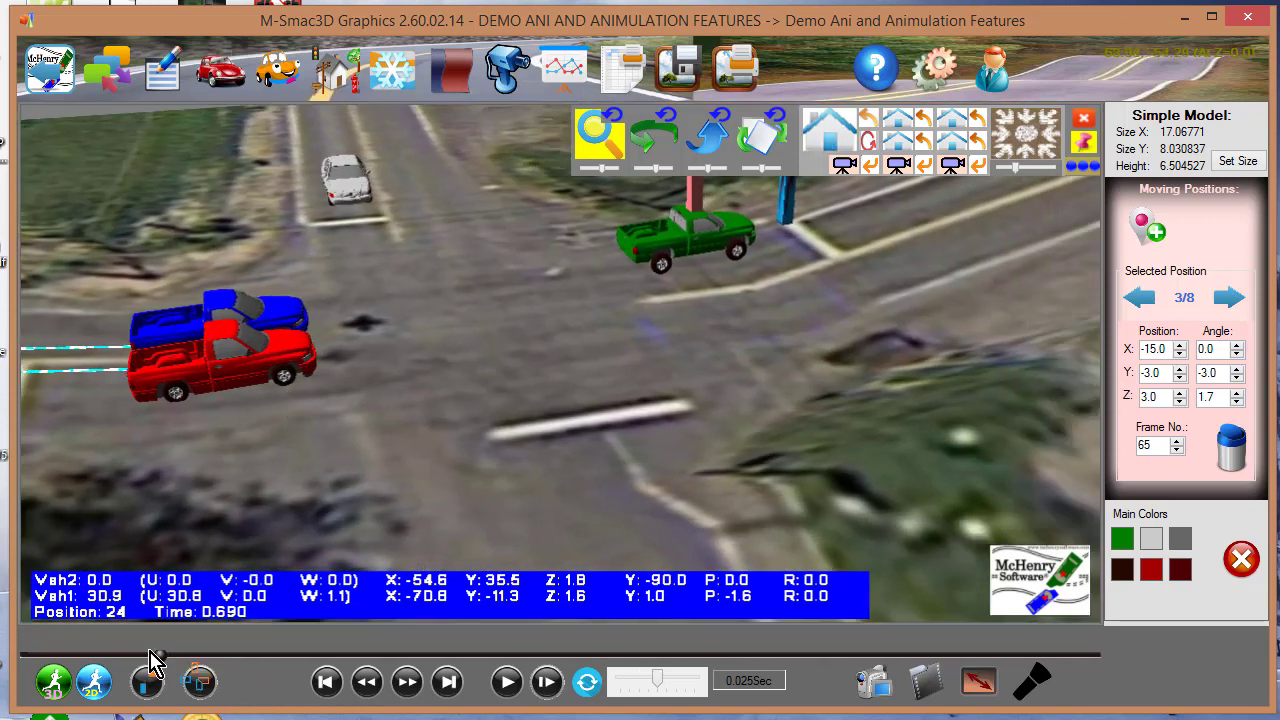
drag(163, 651, 396, 645)
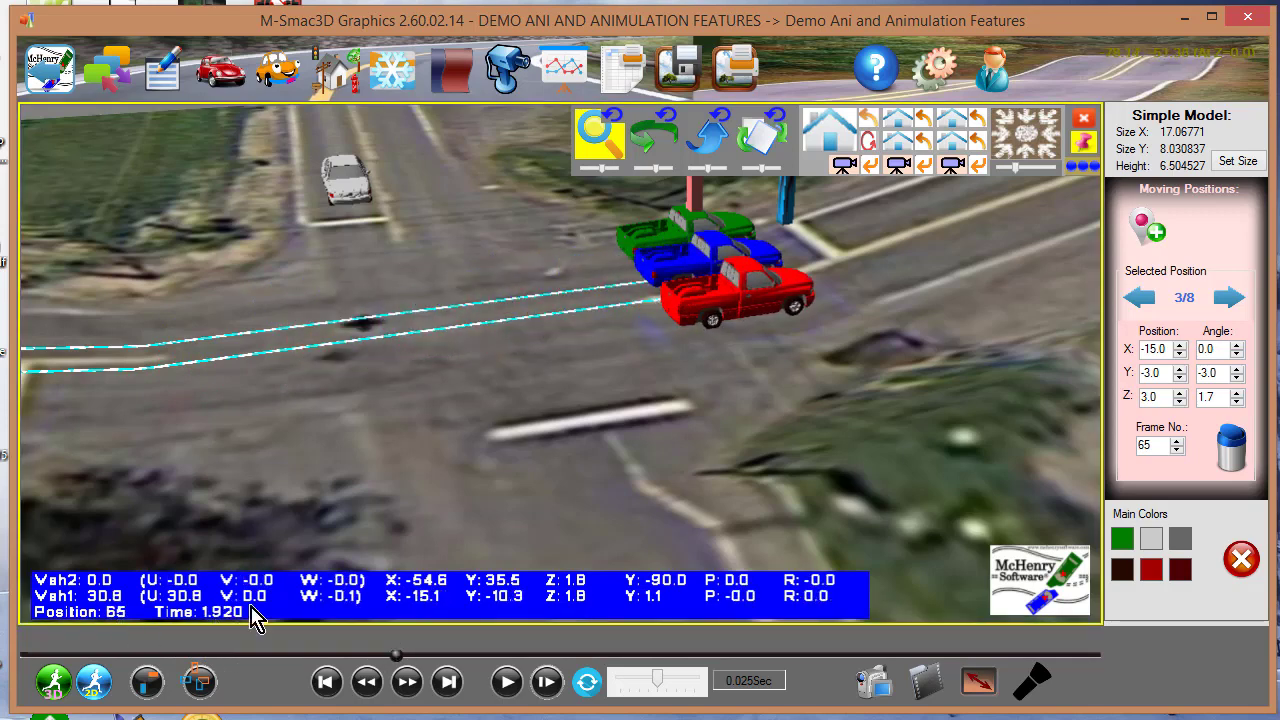
- Select the green pickup's fourth moving position and advance the simulation to position 86 to compare it with the simulated truck
drag(909, 309, 651, 434)
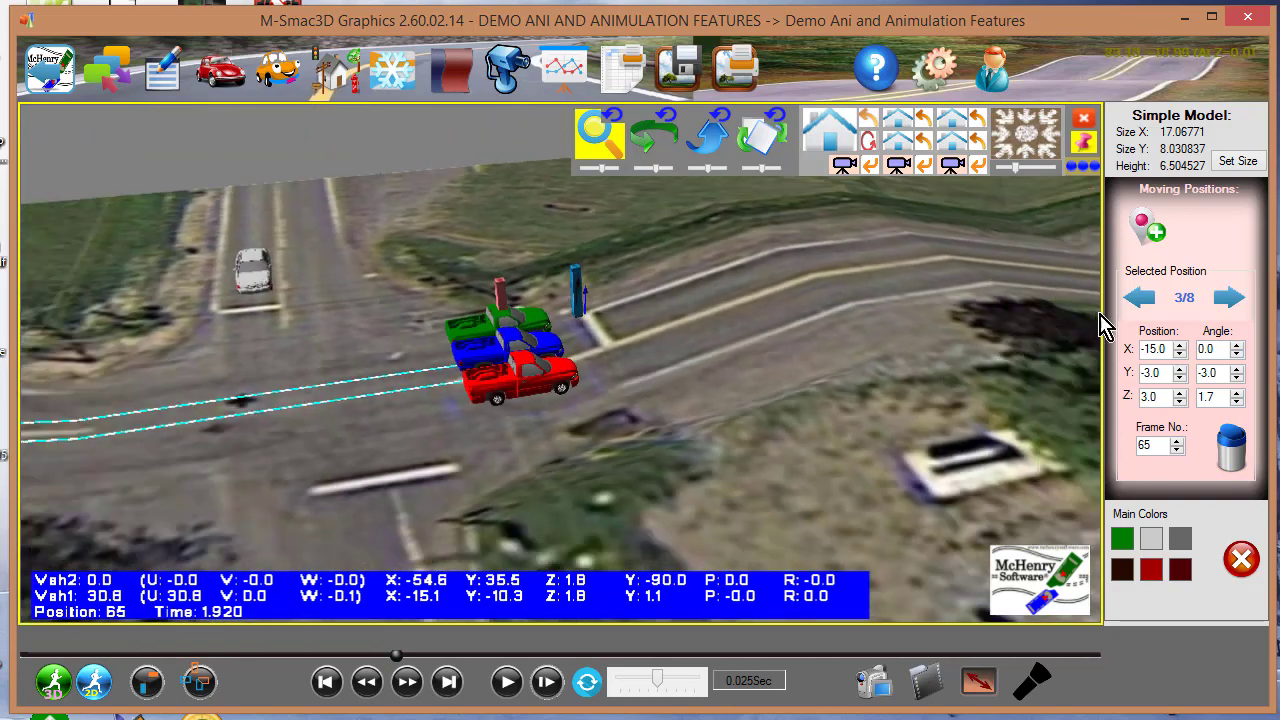
click(1228, 298)
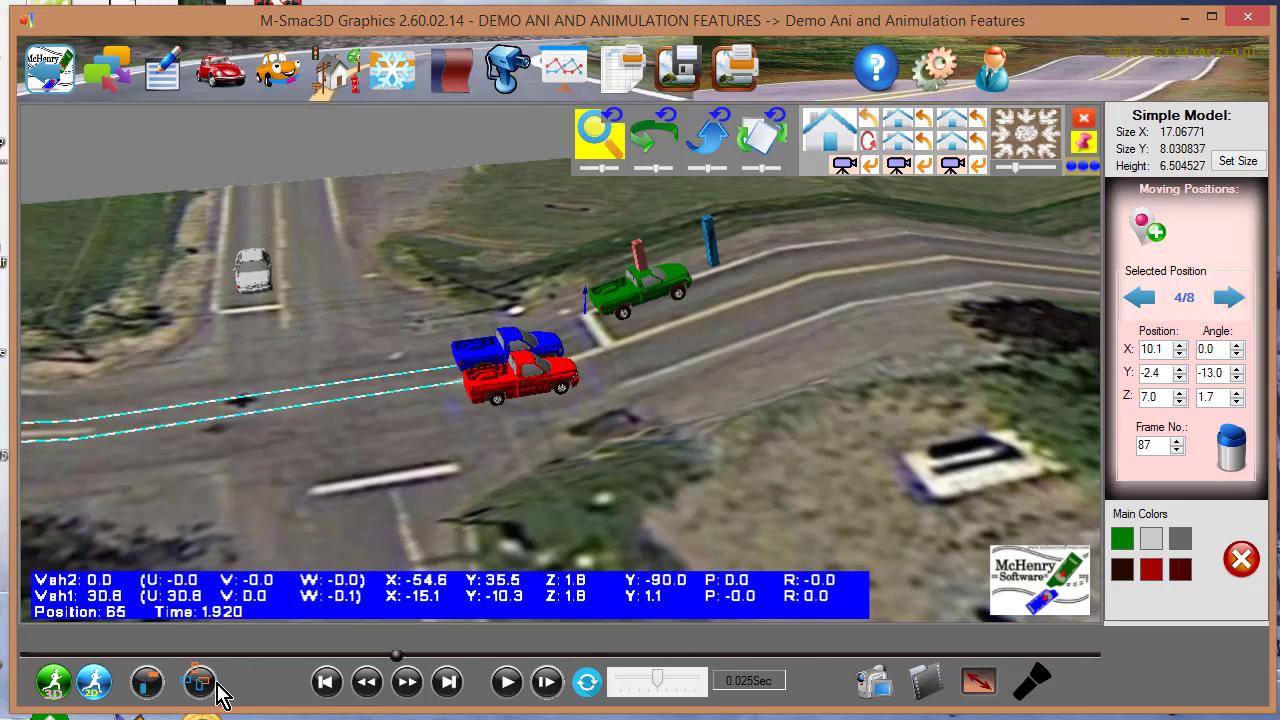
drag(400, 656, 516, 648)
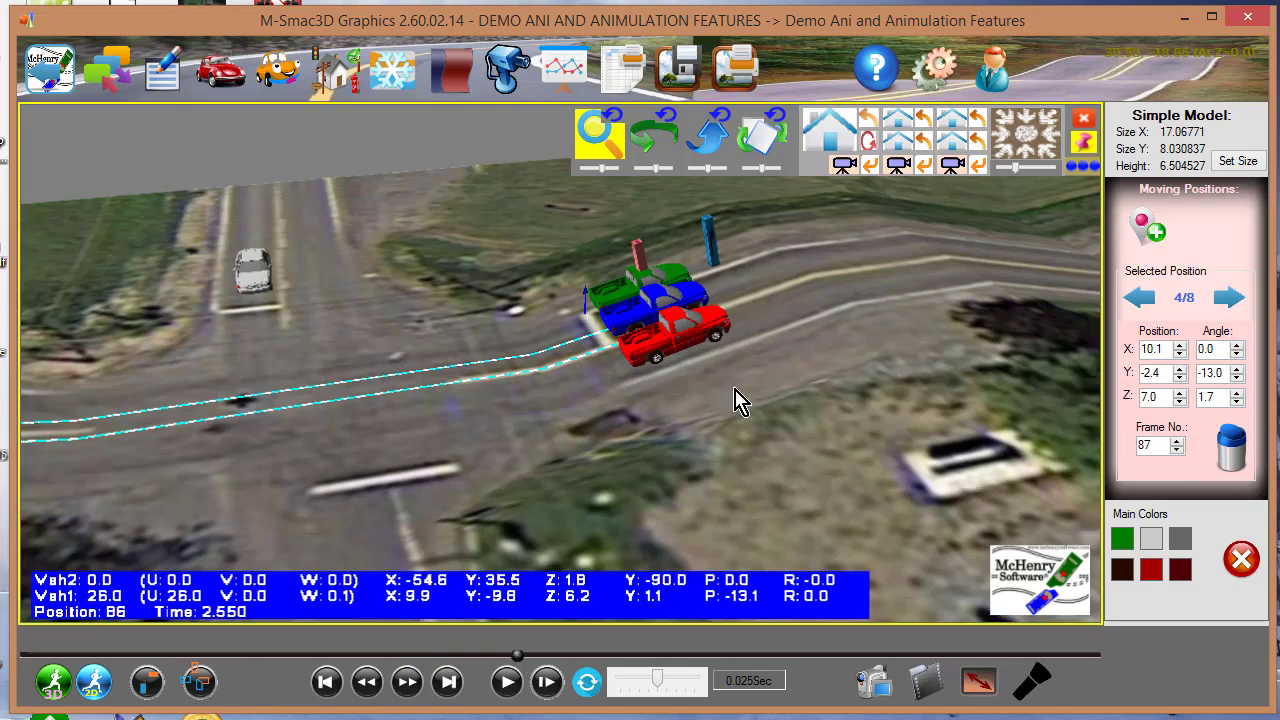
- Advance the simulation to position 87 and move the green pickup's fourth moving position to X 11.0 beside the blue truck in top view
click(408, 684)
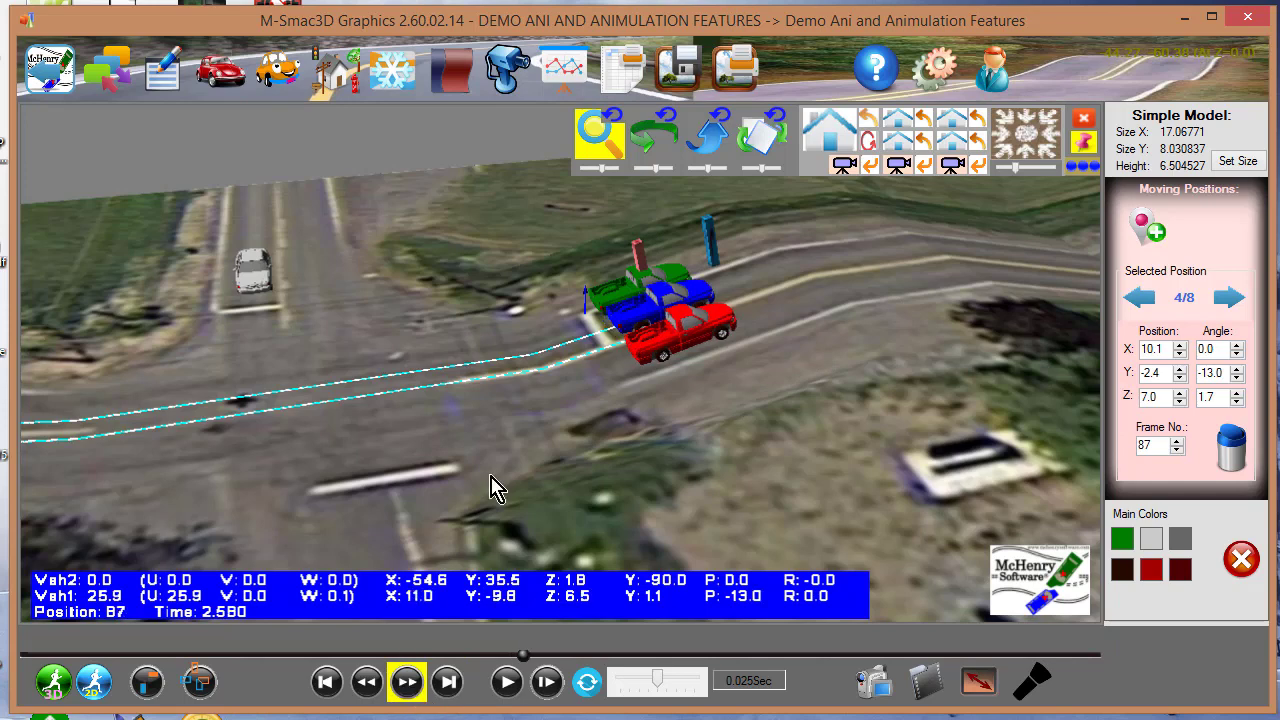
click(1025, 148)
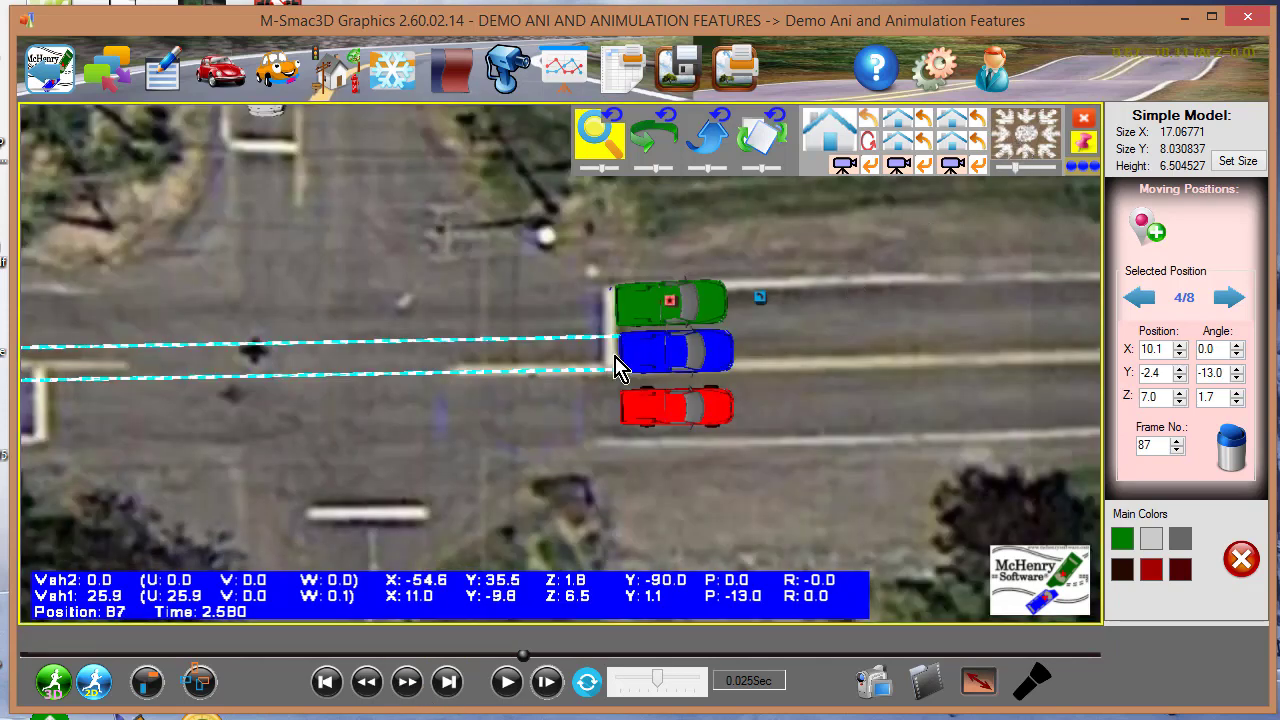
drag(675, 312, 680, 313)
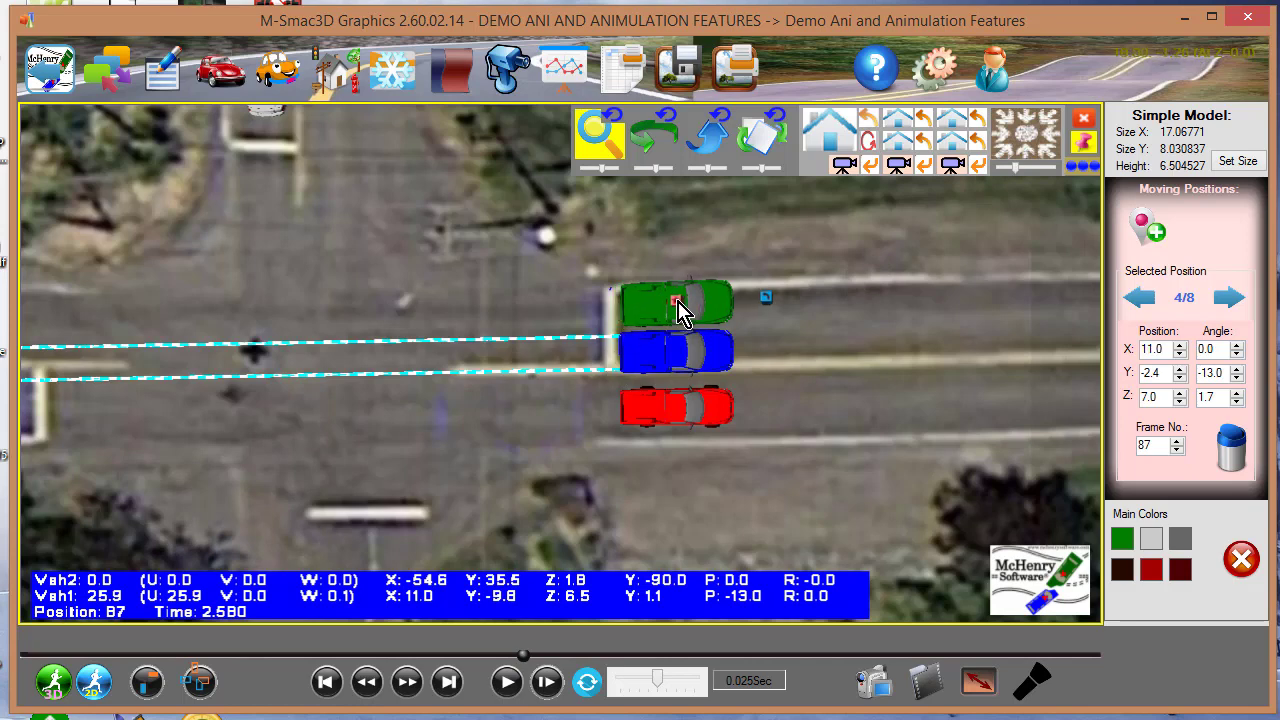
- Select the green pickup's fifth moving position and advance the simulation to compare it with the simulated truck
click(1236, 305)
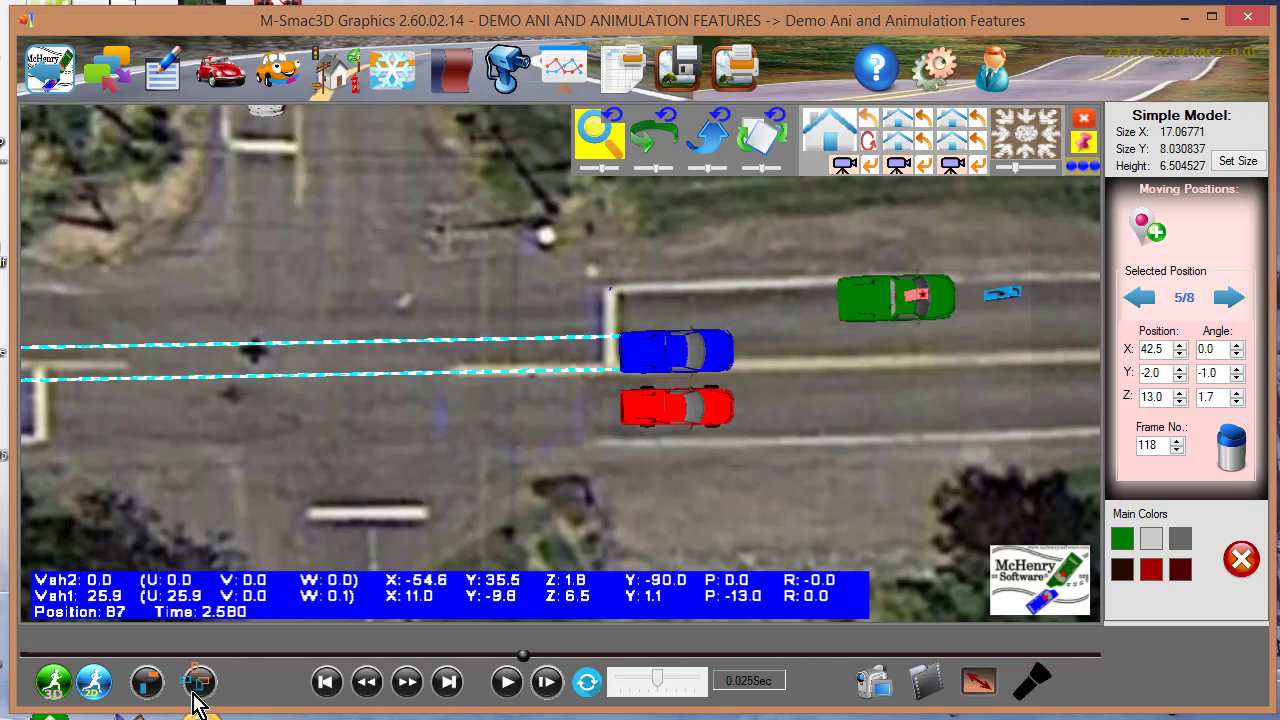
drag(523, 656, 700, 640)
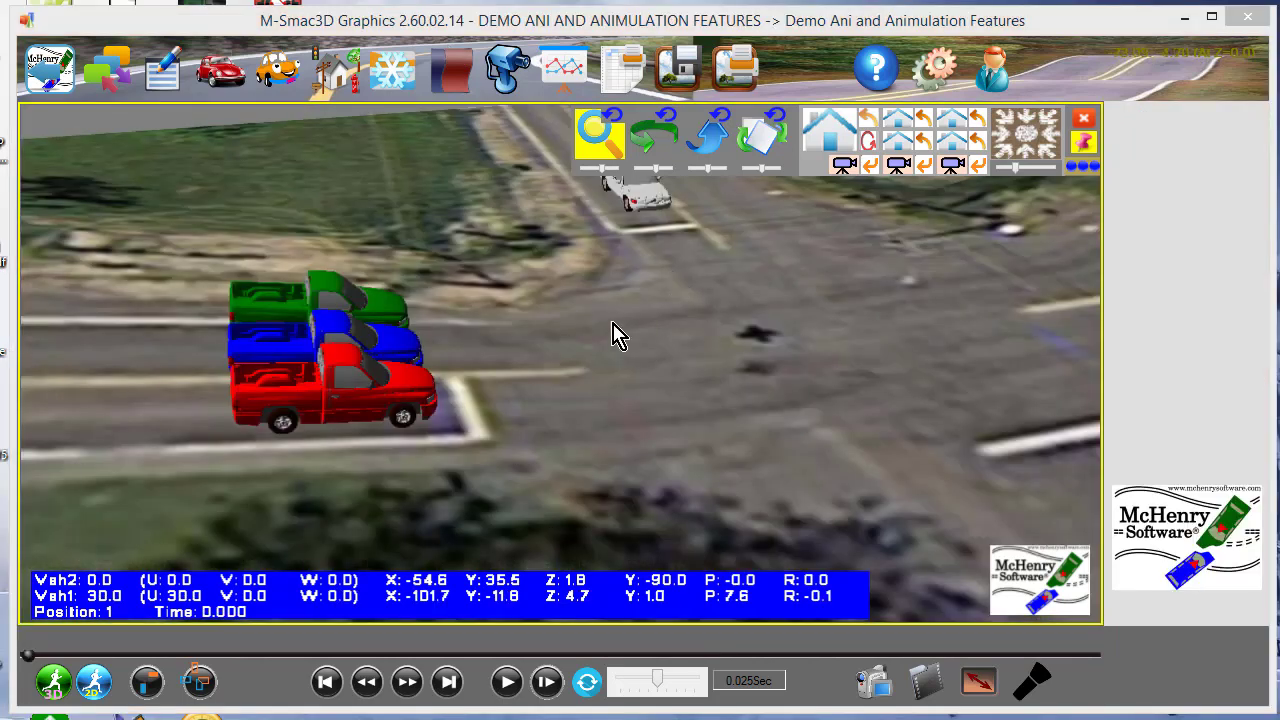
- Select the red truck at the simulation's starting position to view its Animulation options
drag(615, 336, 605, 360)
click(289, 372)
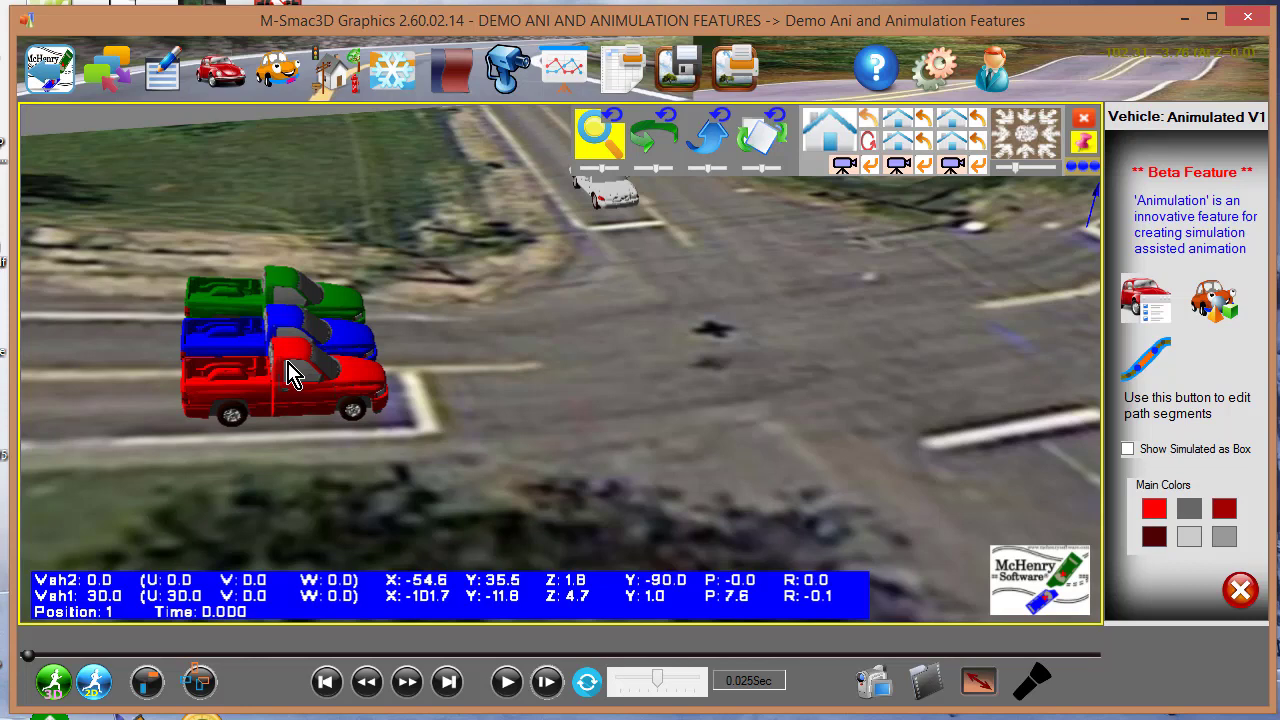
- Change the green pickup's first main color to bright green
click(282, 285)
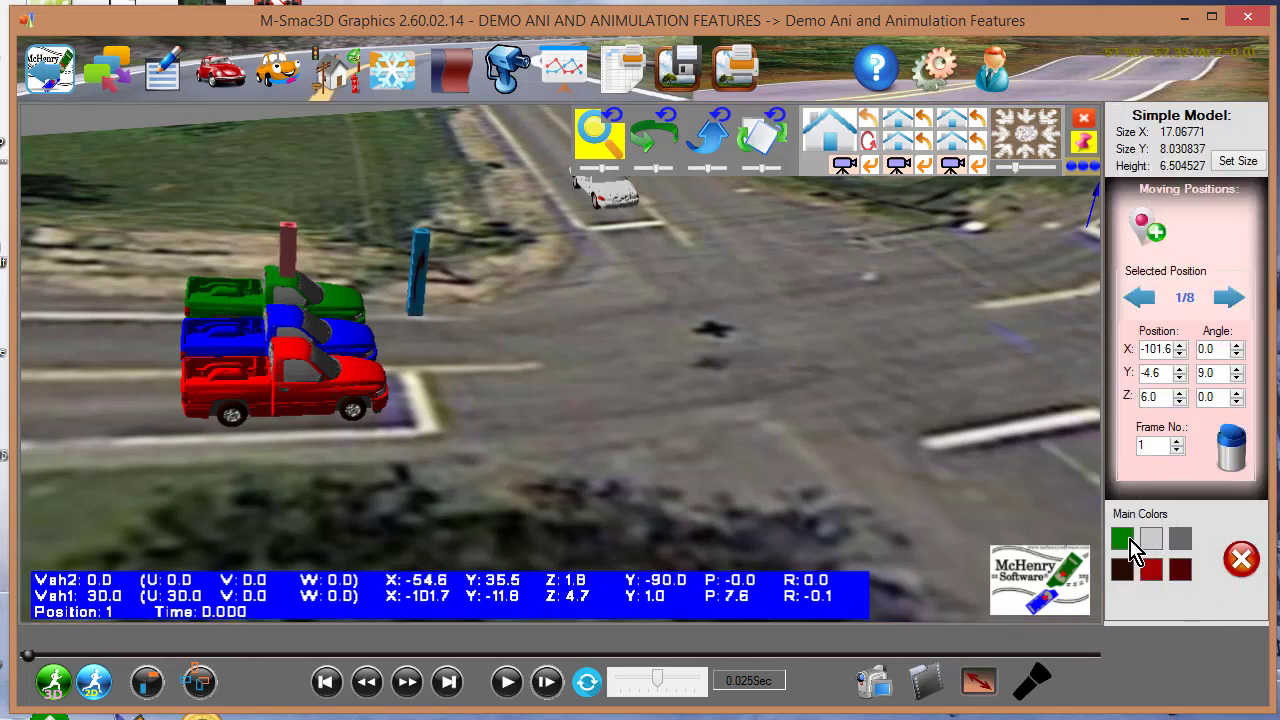
click(1124, 540)
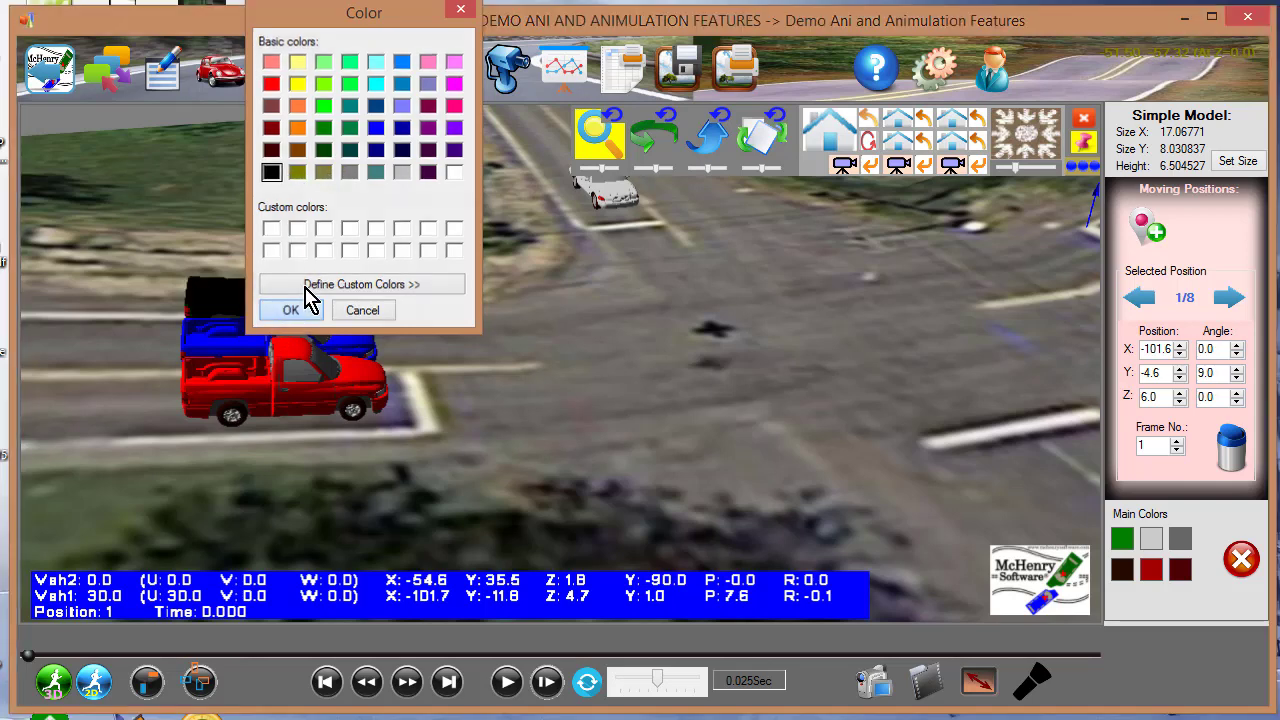
click(287, 310)
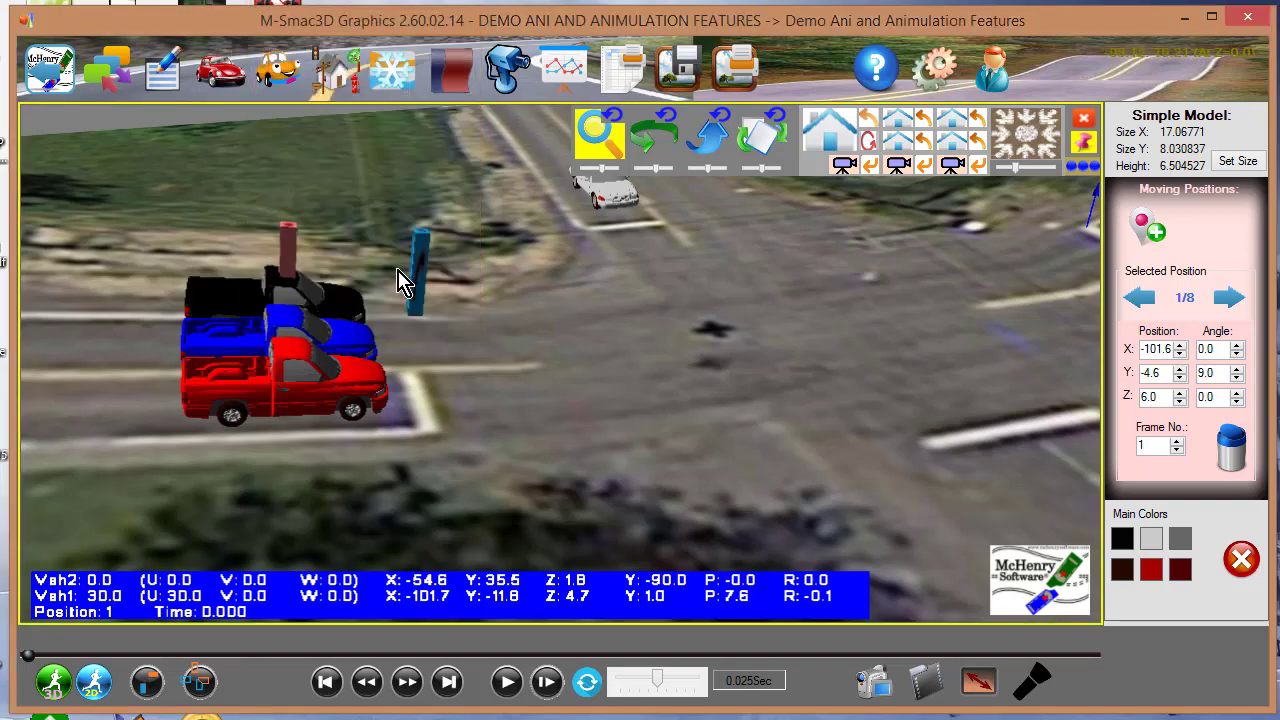
click(1121, 540)
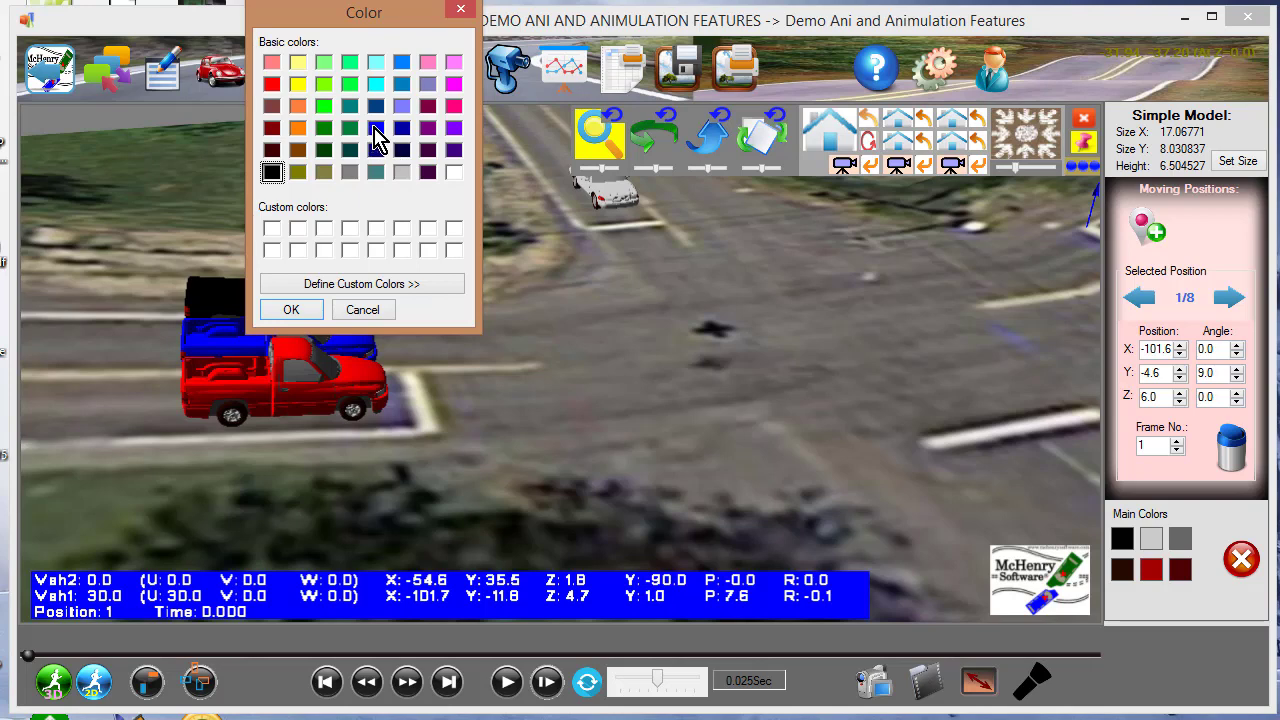
click(323, 106)
click(298, 311)
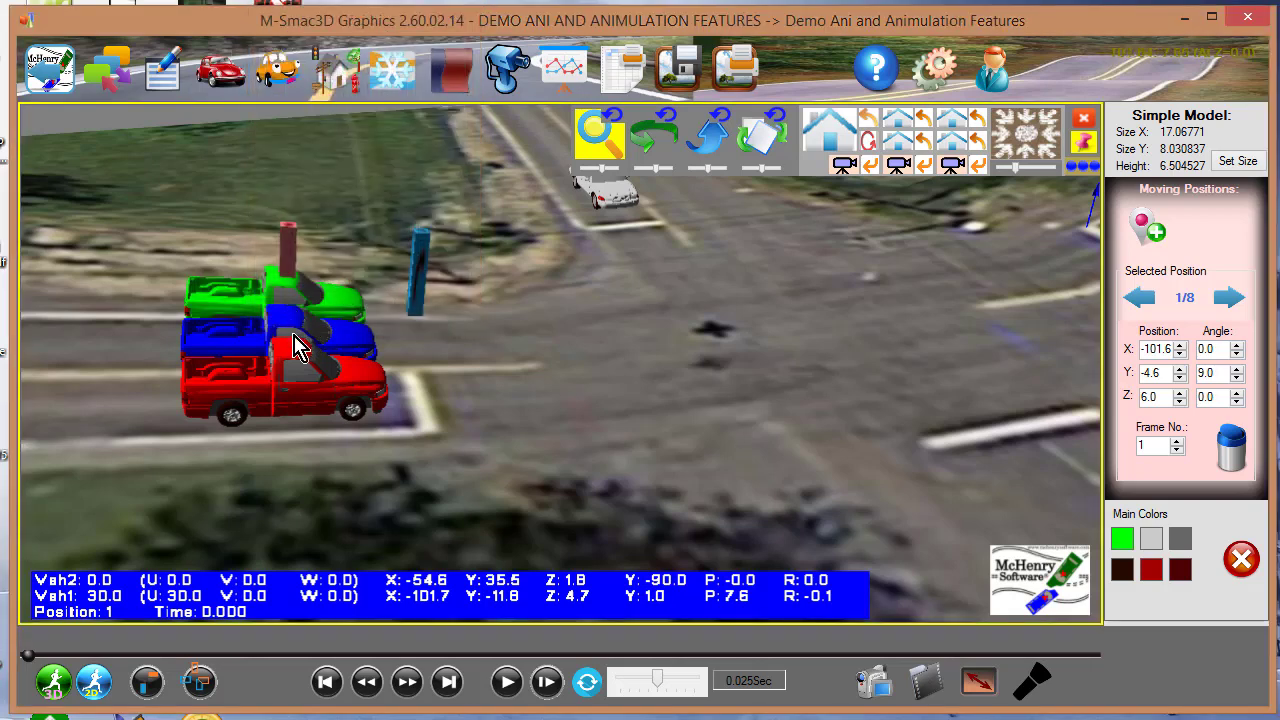
- Select the red animulated truck for editing
click(677, 362)
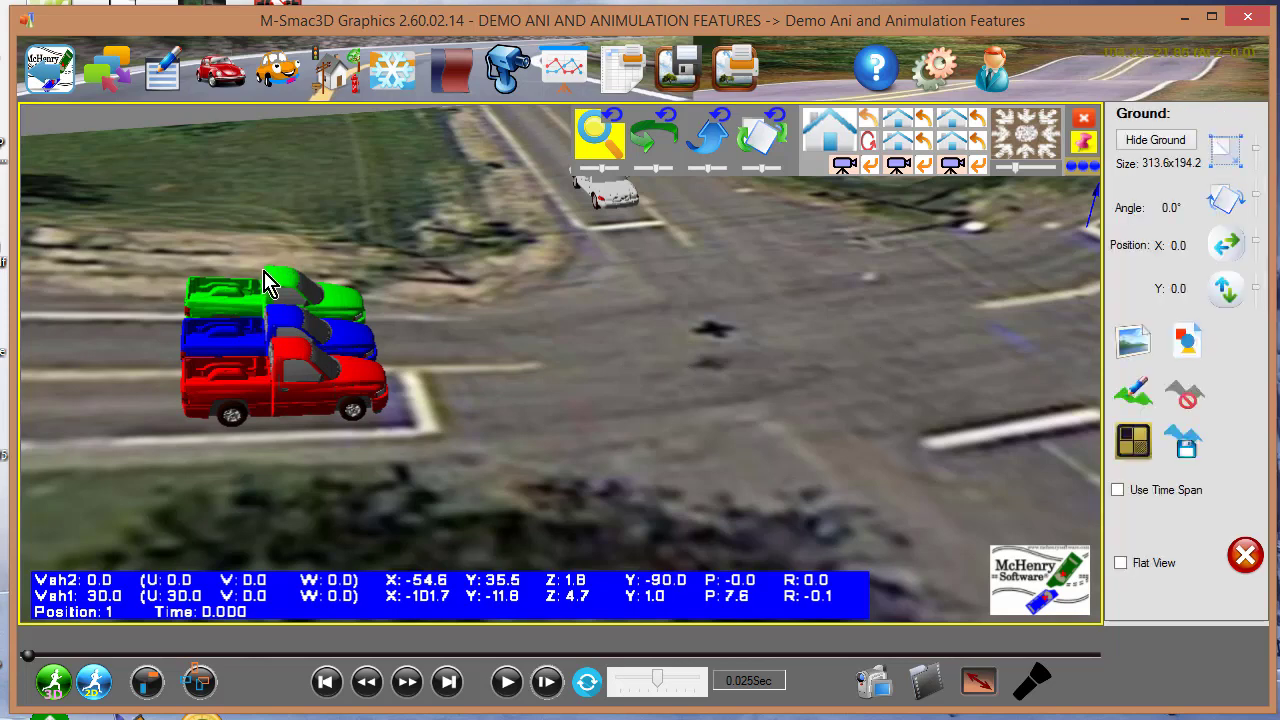
click(282, 293)
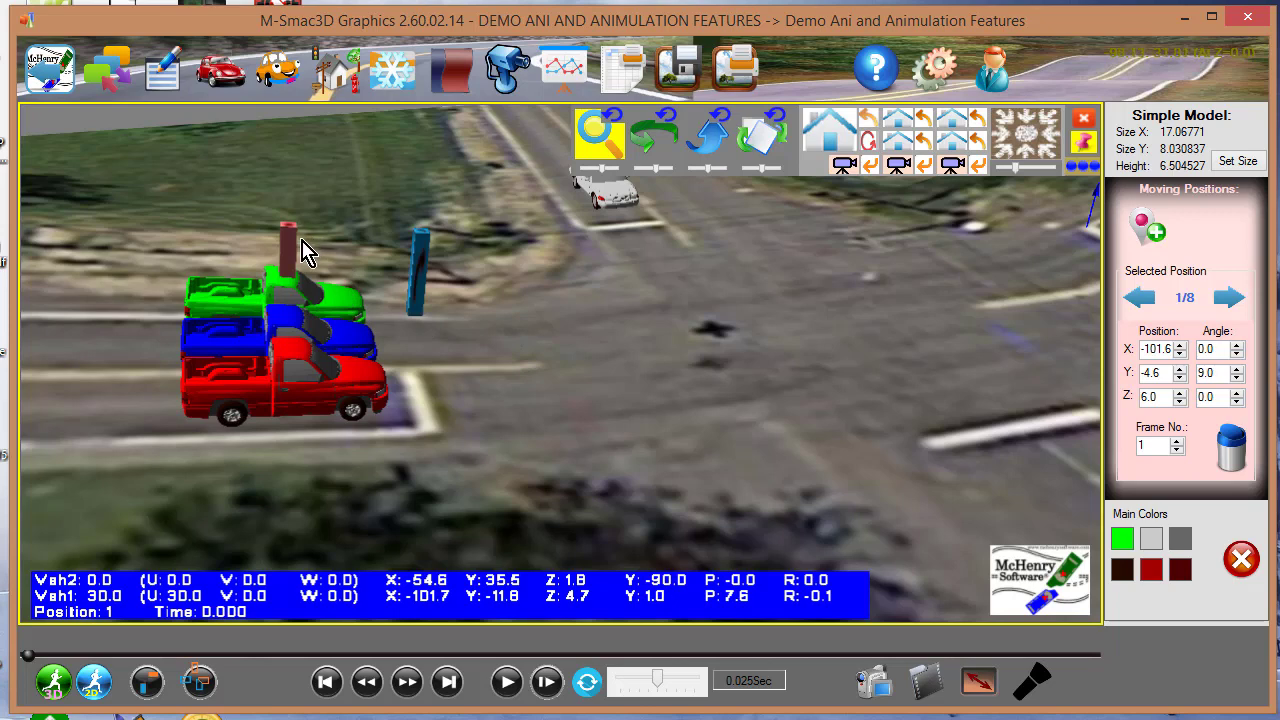
click(302, 370)
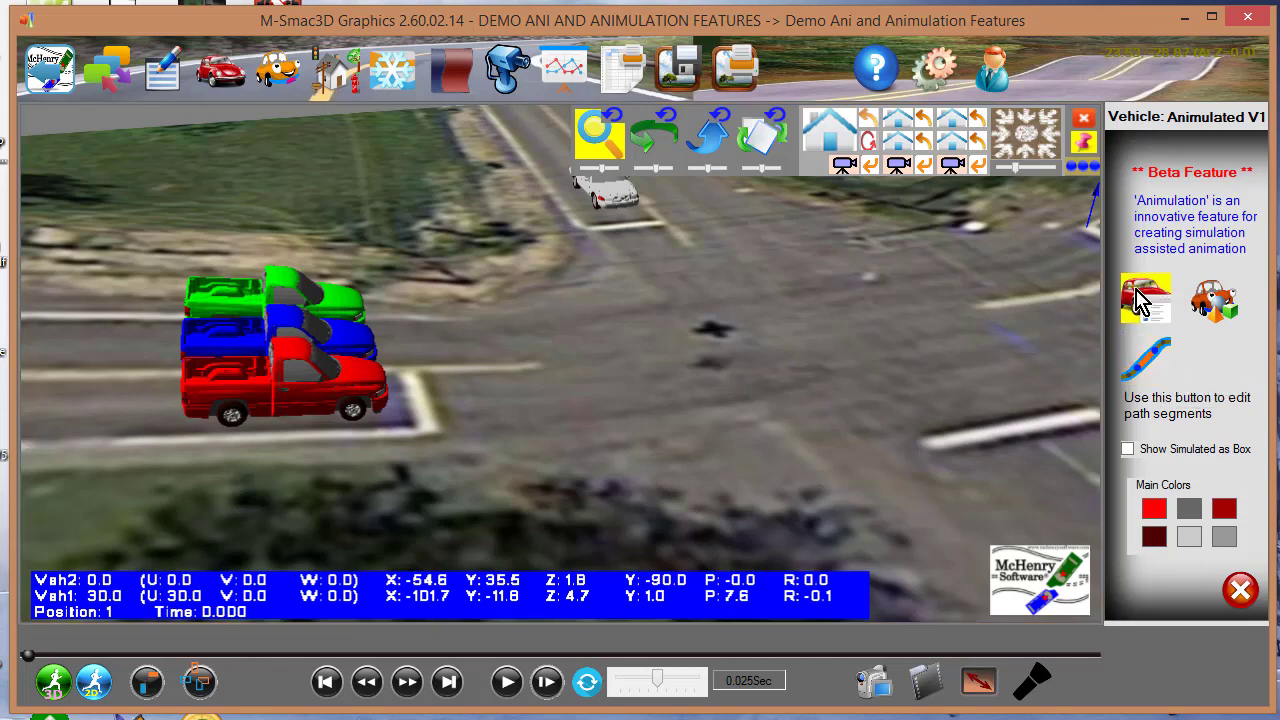
click(1213, 300)
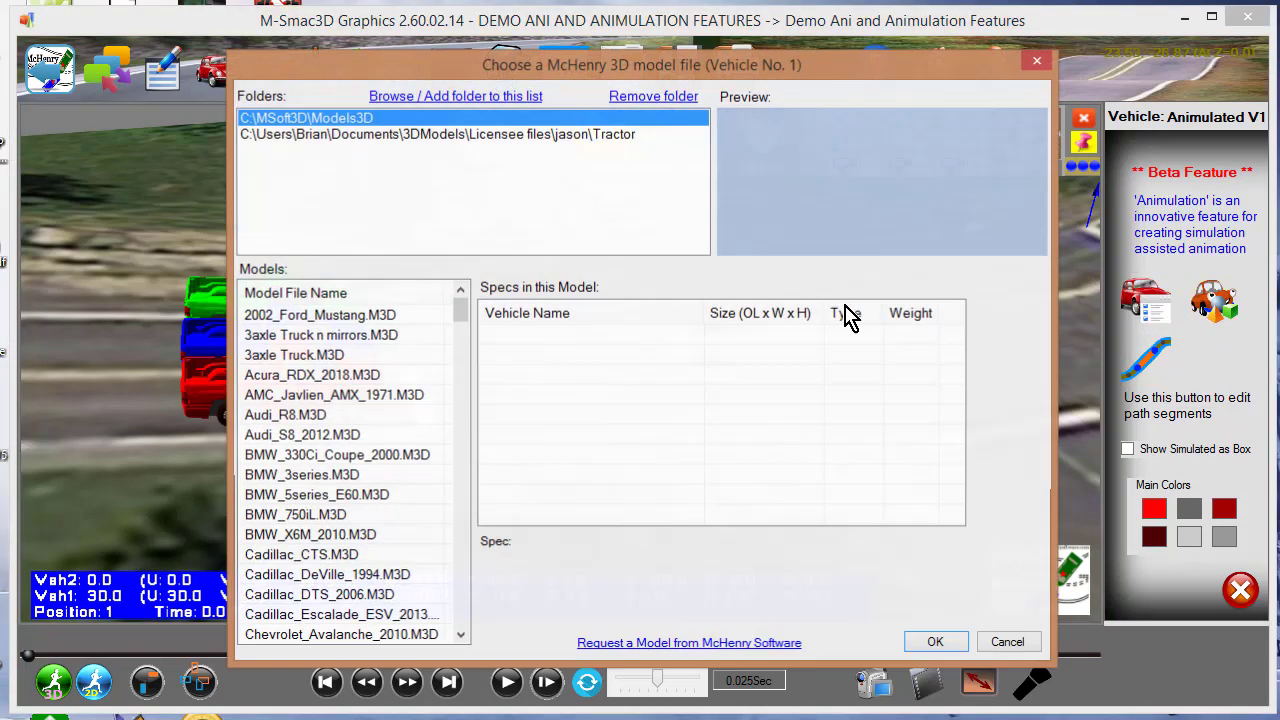
click(1009, 645)
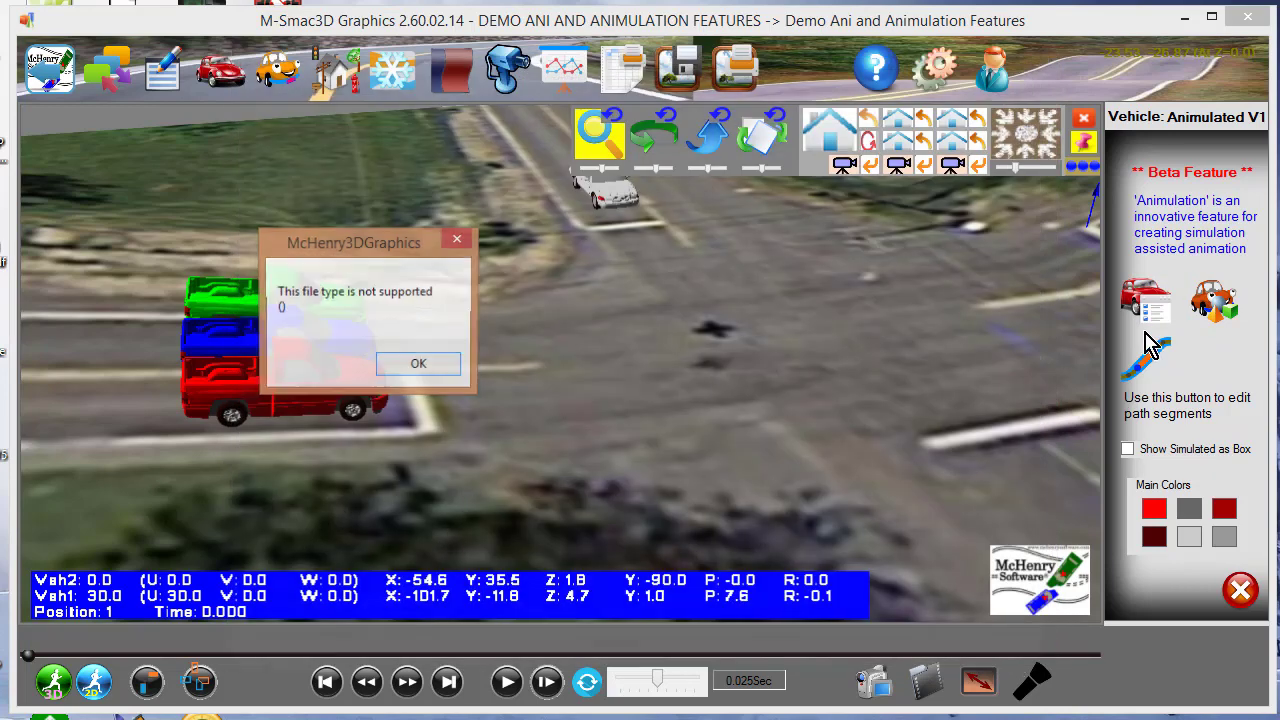
click(418, 365)
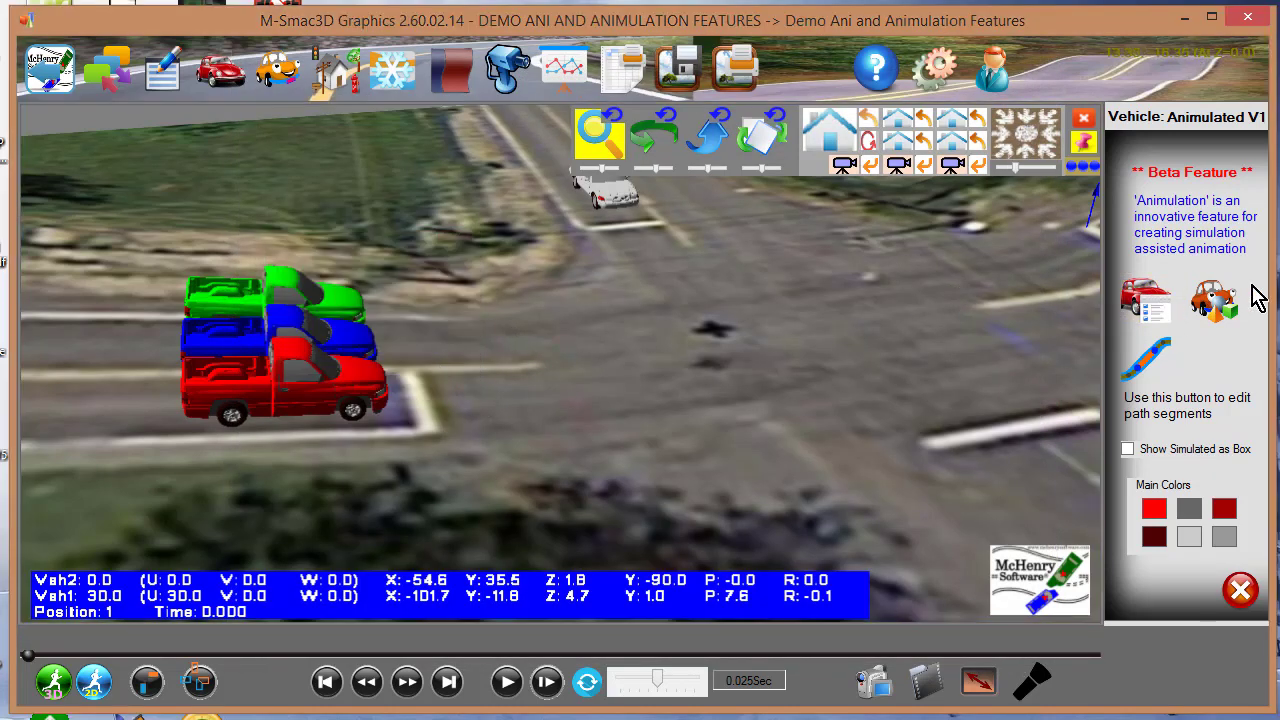
- Replace the red animulated truck's graphics with the Mazda_Pickup_1999.M3D model from the C:\MSoft3D\Models3D folder
click(1213, 300)
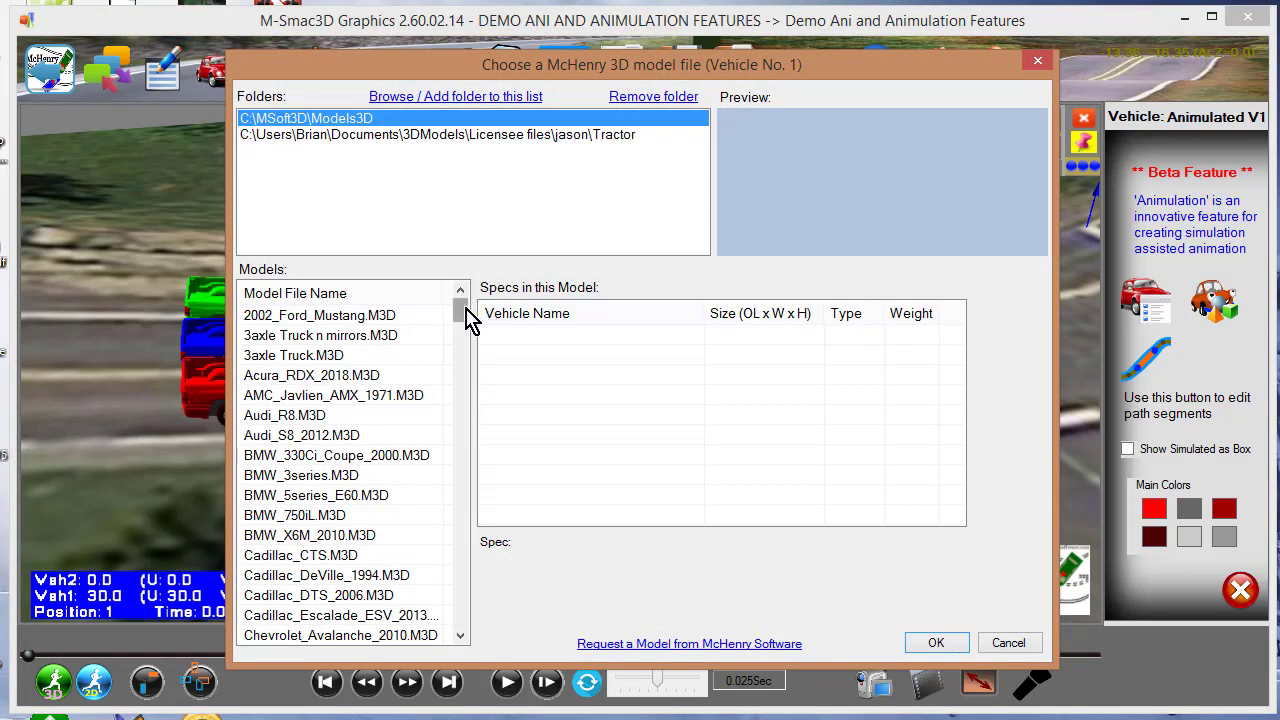
drag(464, 313, 474, 500)
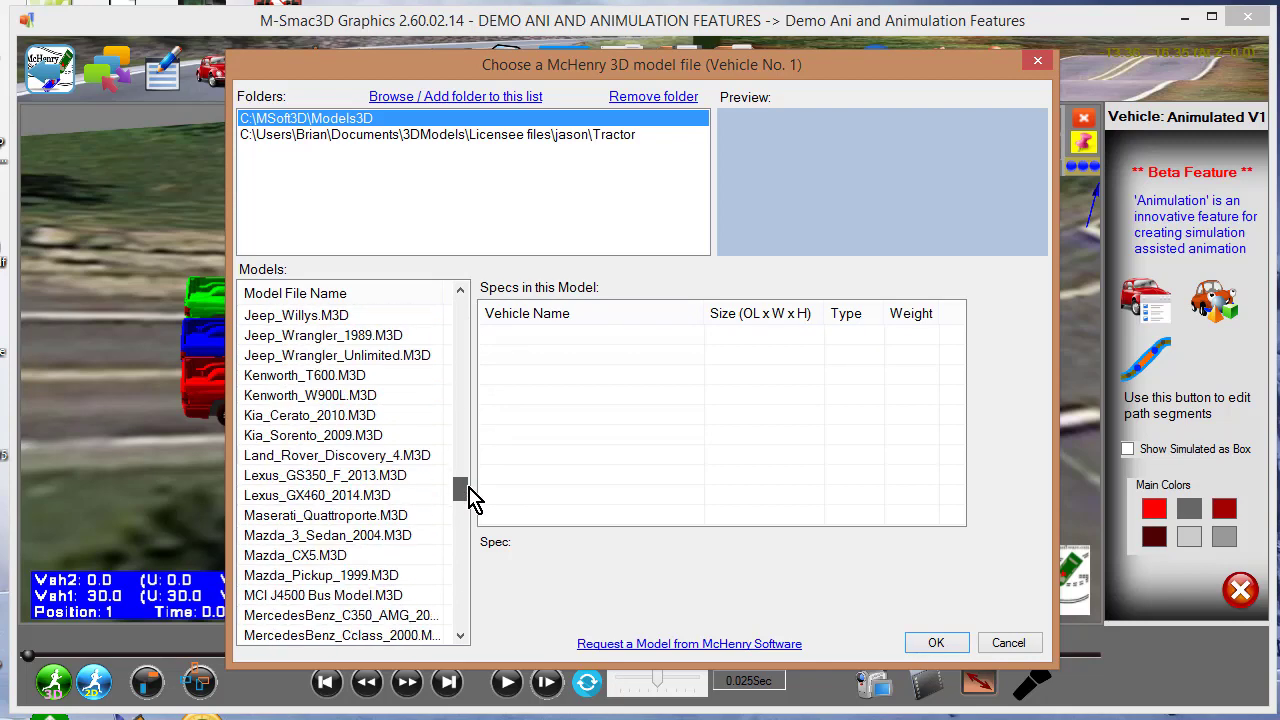
click(305, 576)
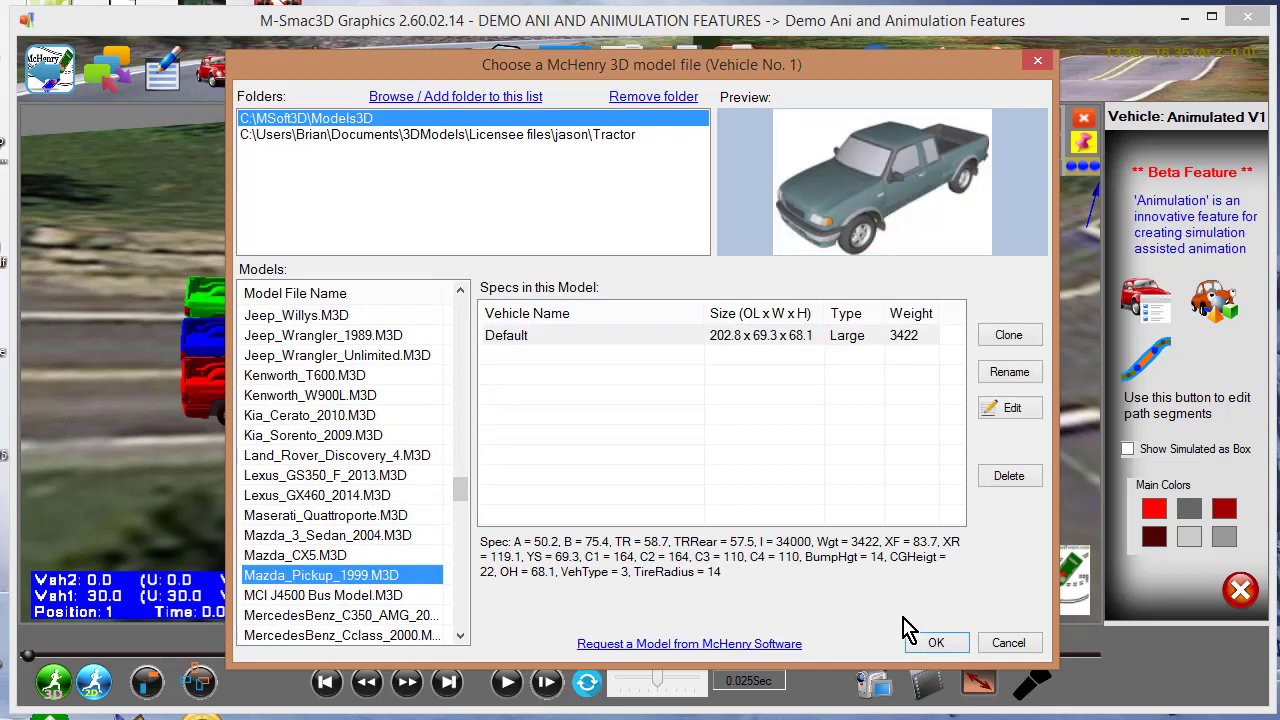
click(937, 643)
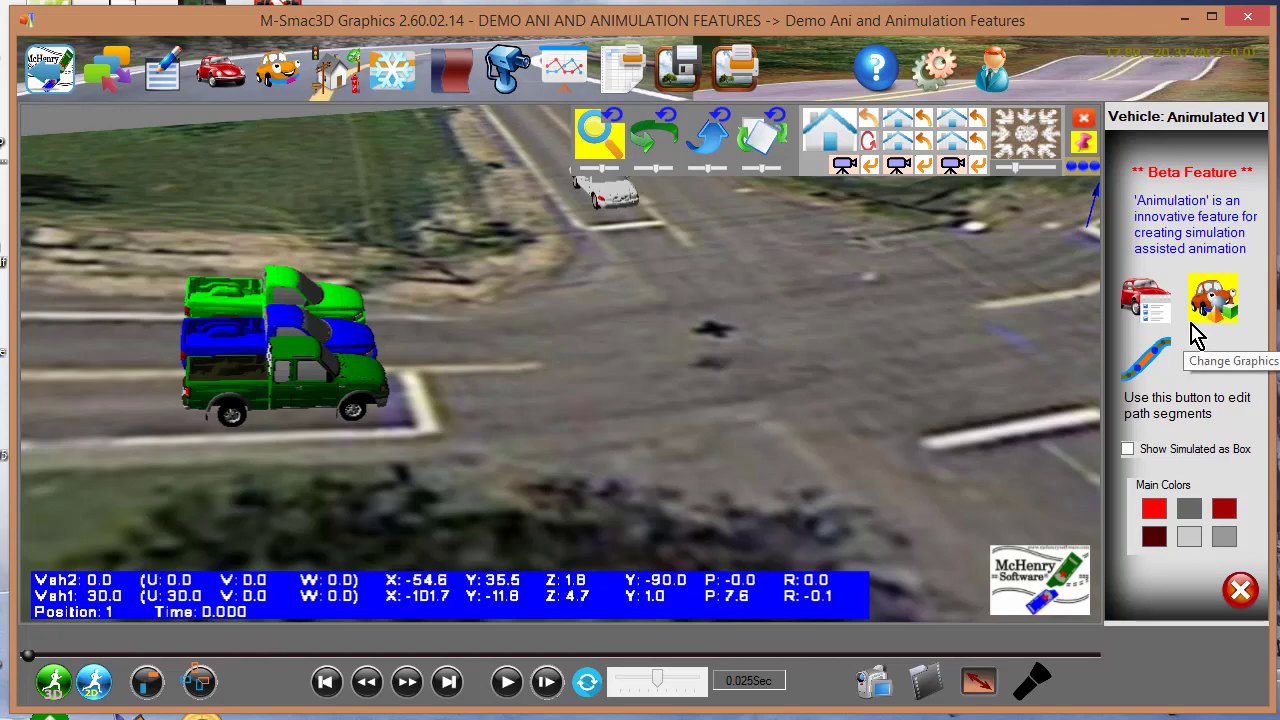
- Open the animulated truck's specifications and filter the CATAIR vehicle database to MAZDA TRUCKS without any search text
click(1148, 298)
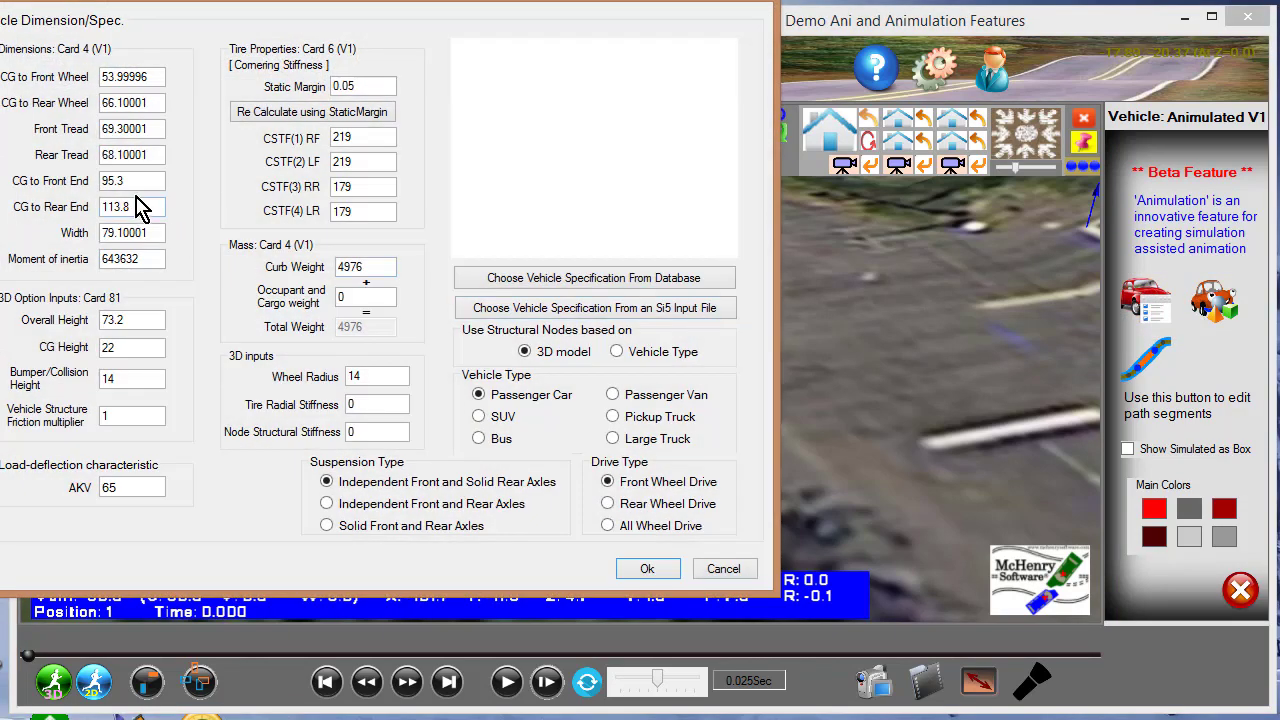
click(527, 280)
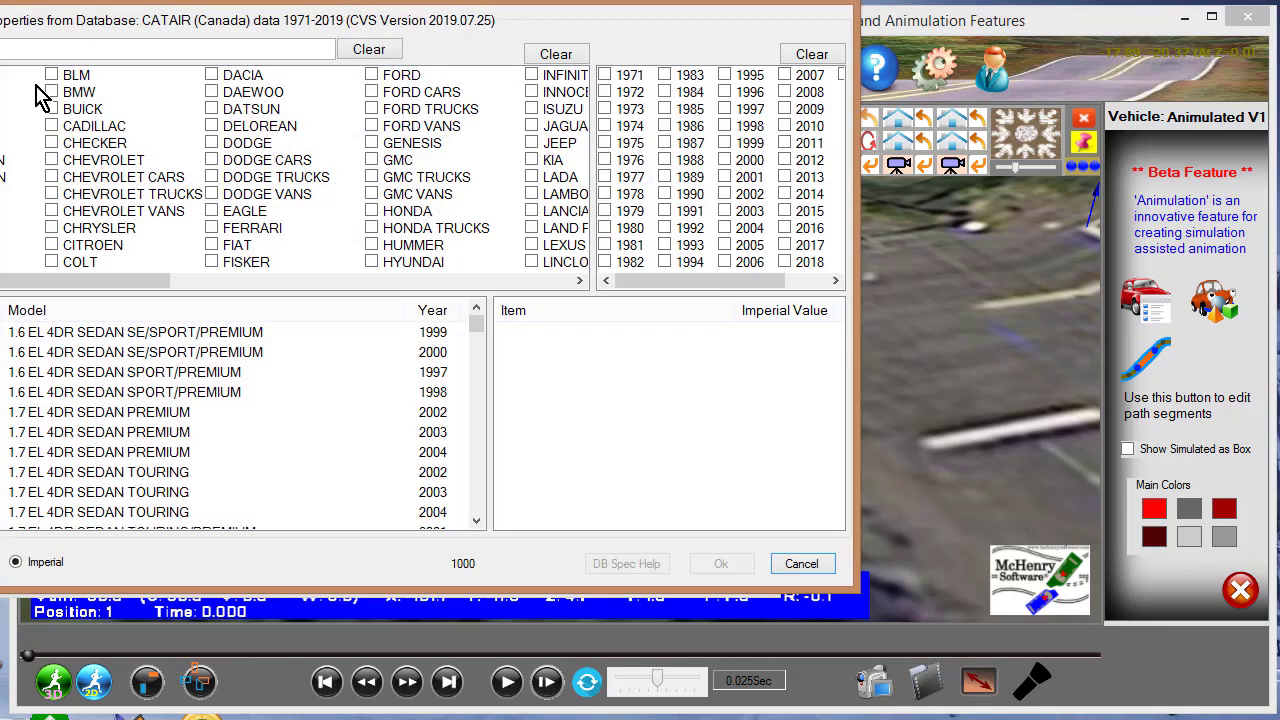
click(18, 53)
text(mazda)
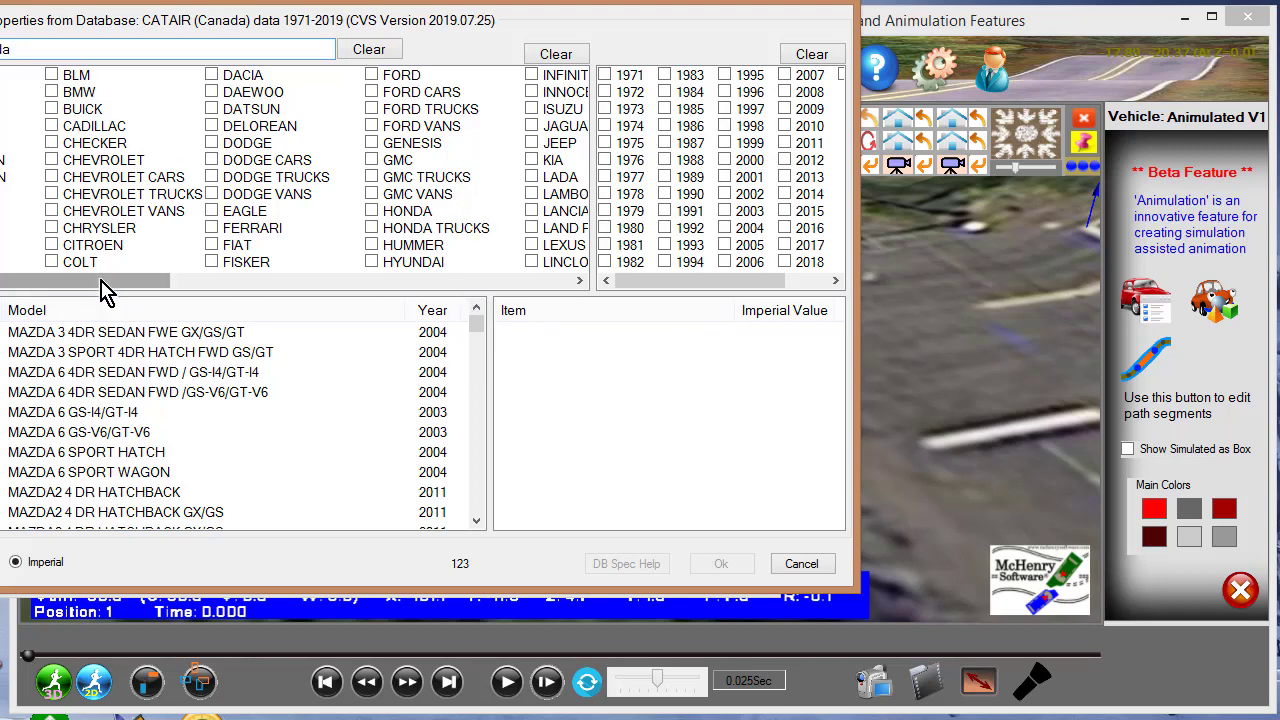
drag(106, 286, 291, 282)
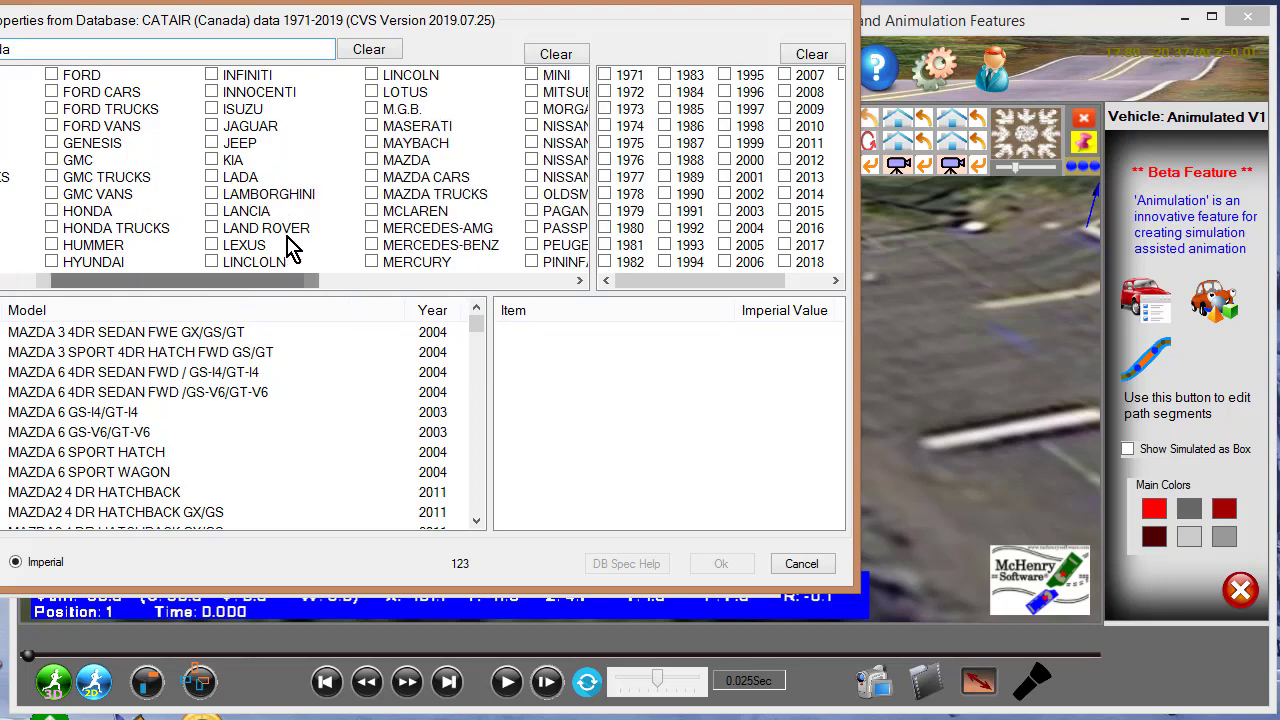
click(371, 194)
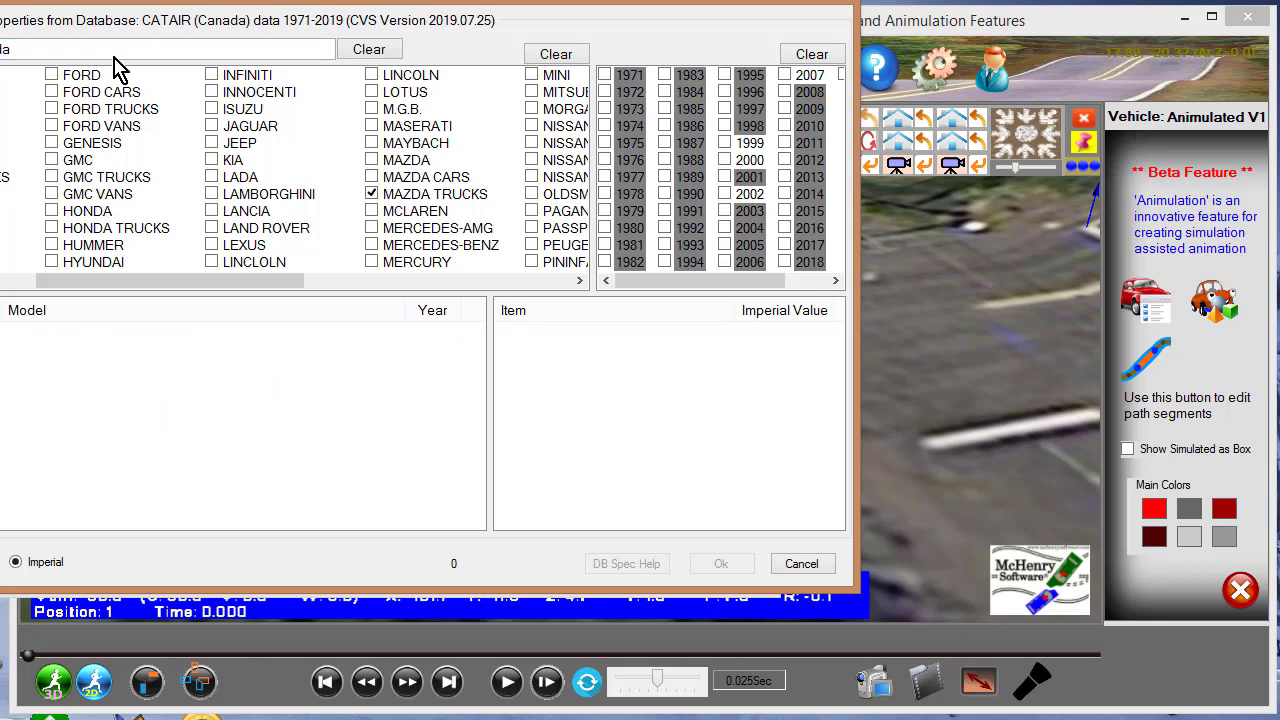
click(360, 50)
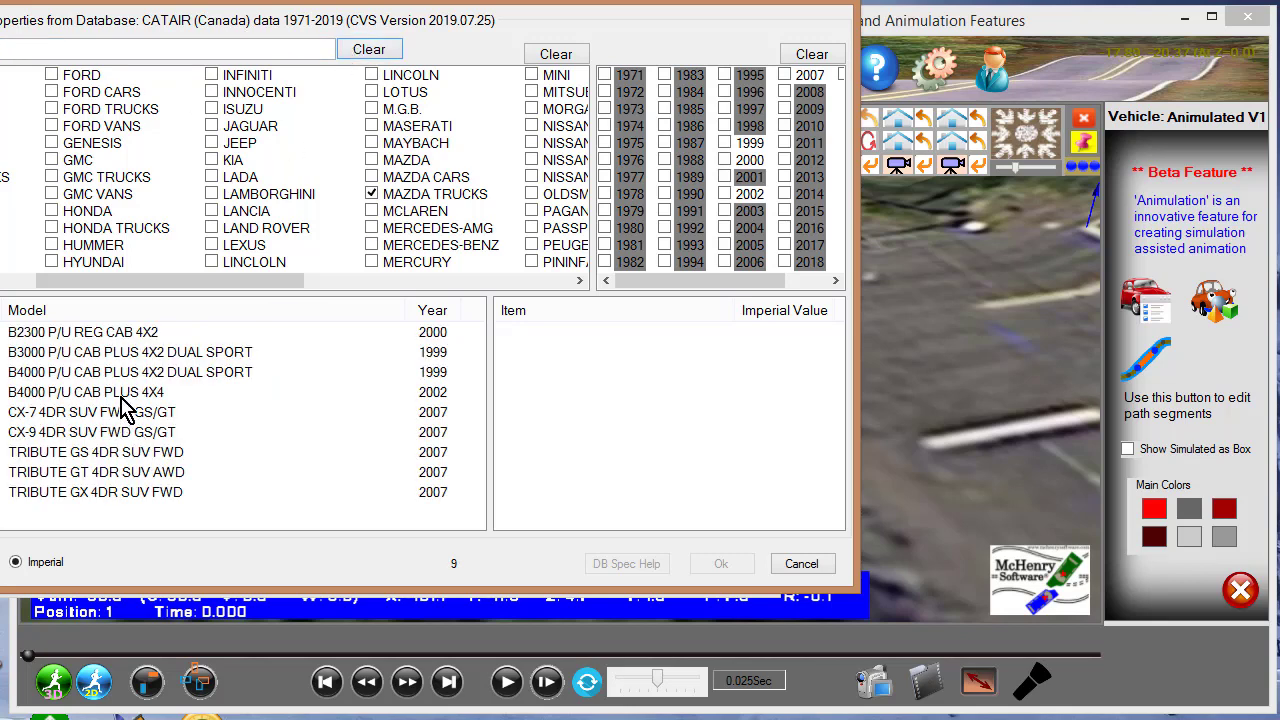
- Apply the 2000 B2300 P/U REG CAB 4X2 specification to the animulated vehicle
click(60, 335)
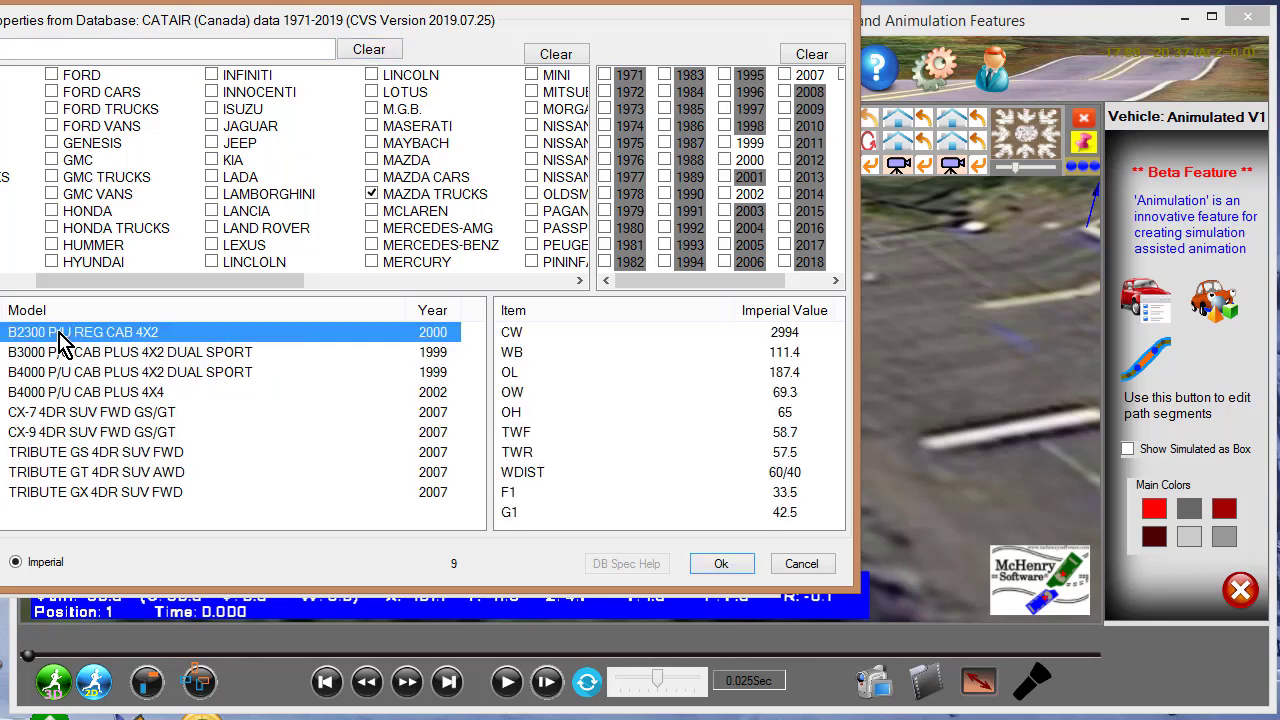
click(721, 564)
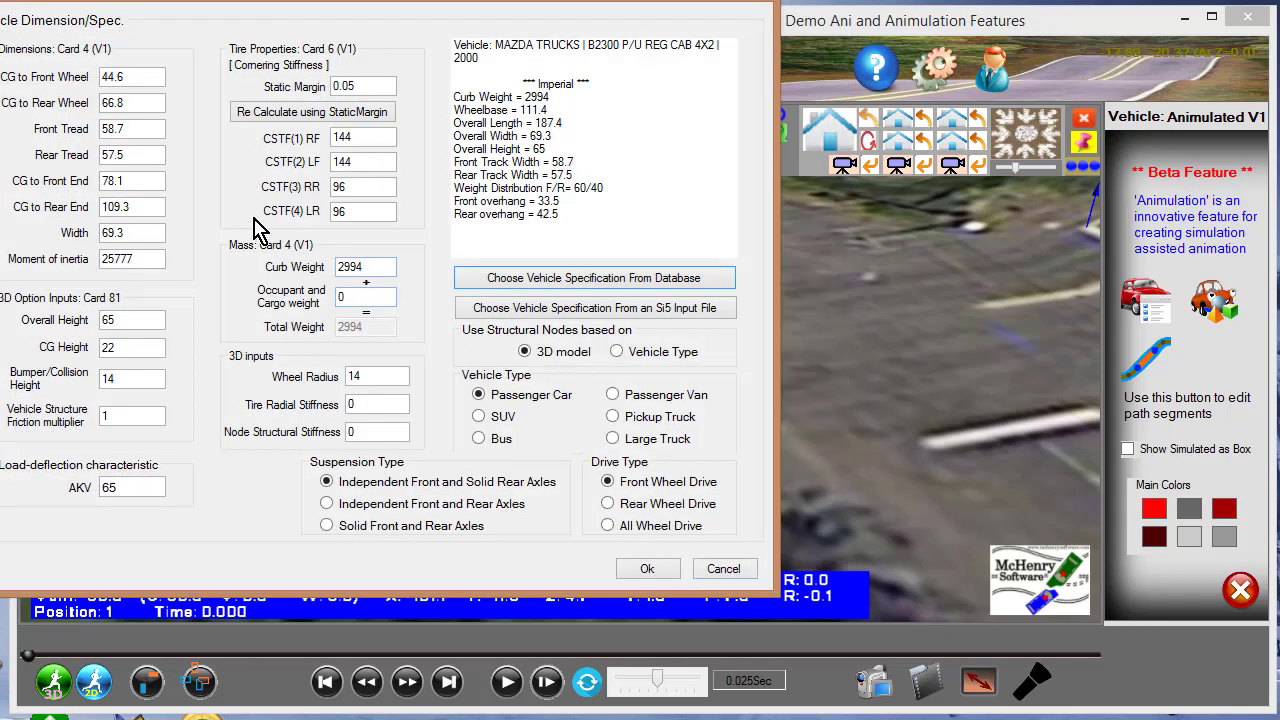
click(656, 572)
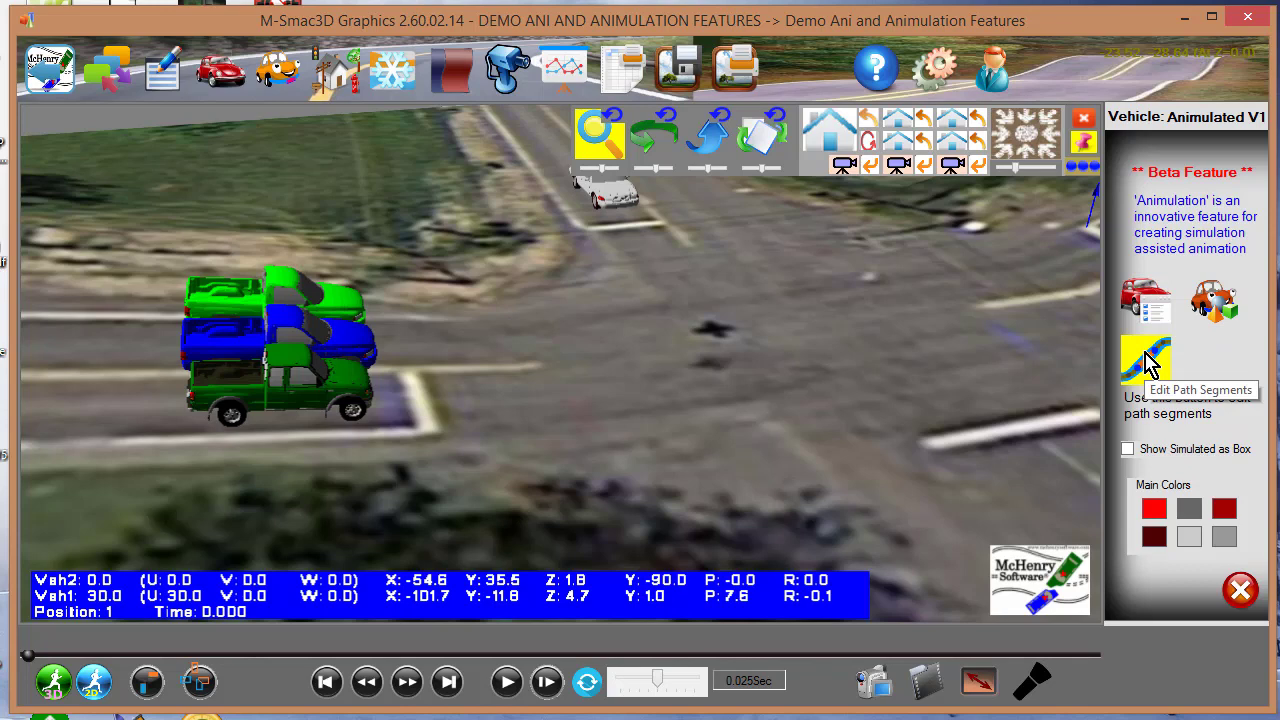
- Edit the animulated vehicle's first path segment by slightly shifting the second point of the first steering direction graph
click(1147, 360)
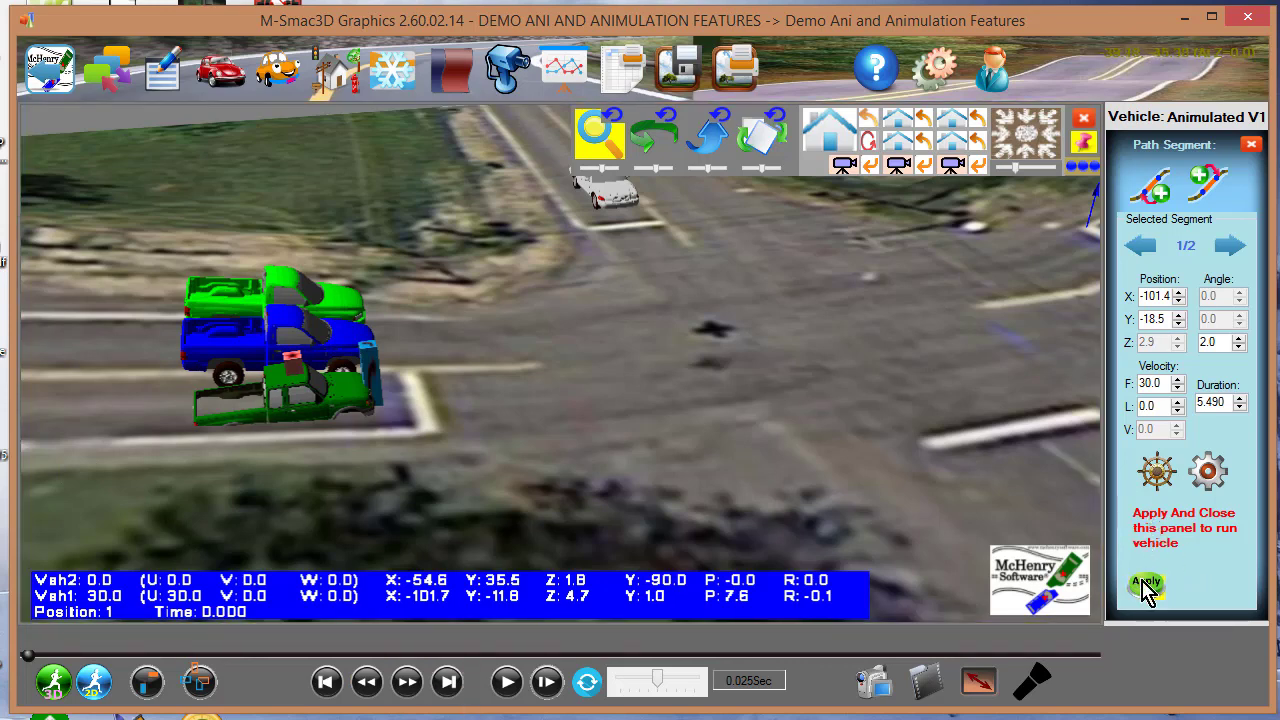
click(1160, 478)
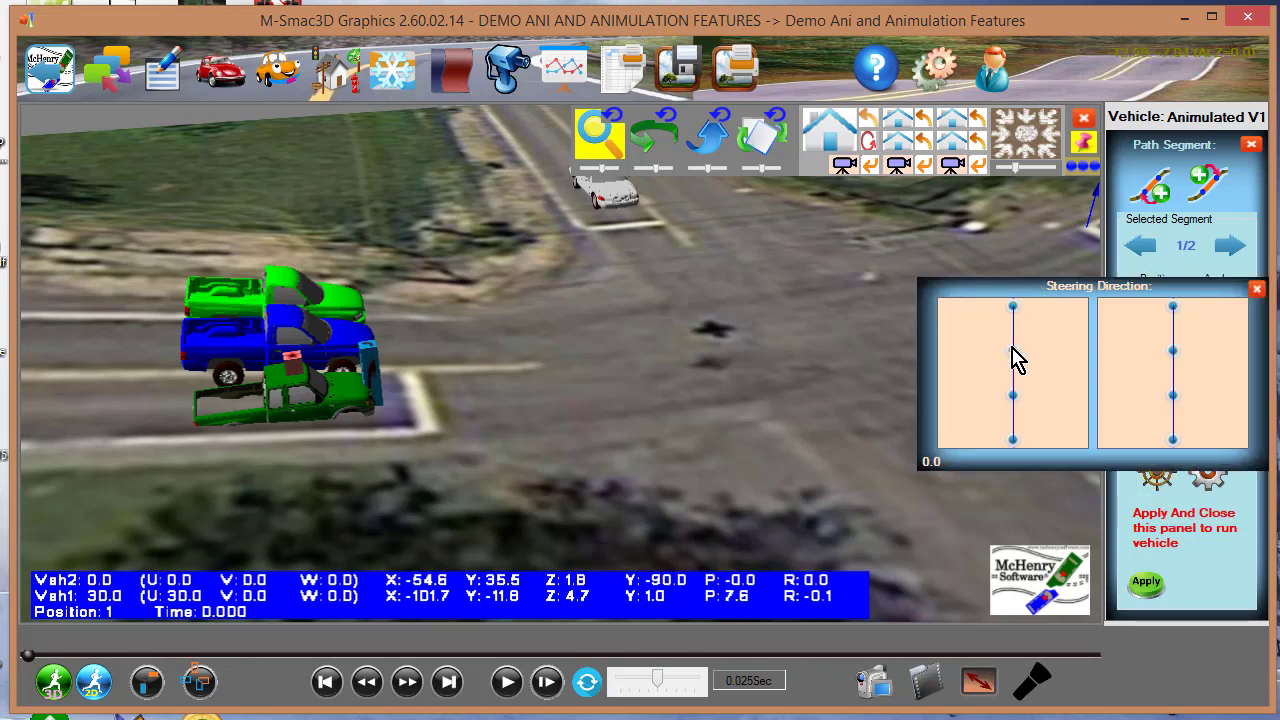
mouse_move(1013, 352)
mouse_down()
mouse_move(988, 358)
mouse_move(1031, 360)
mouse_move(1013, 358)
mouse_up()
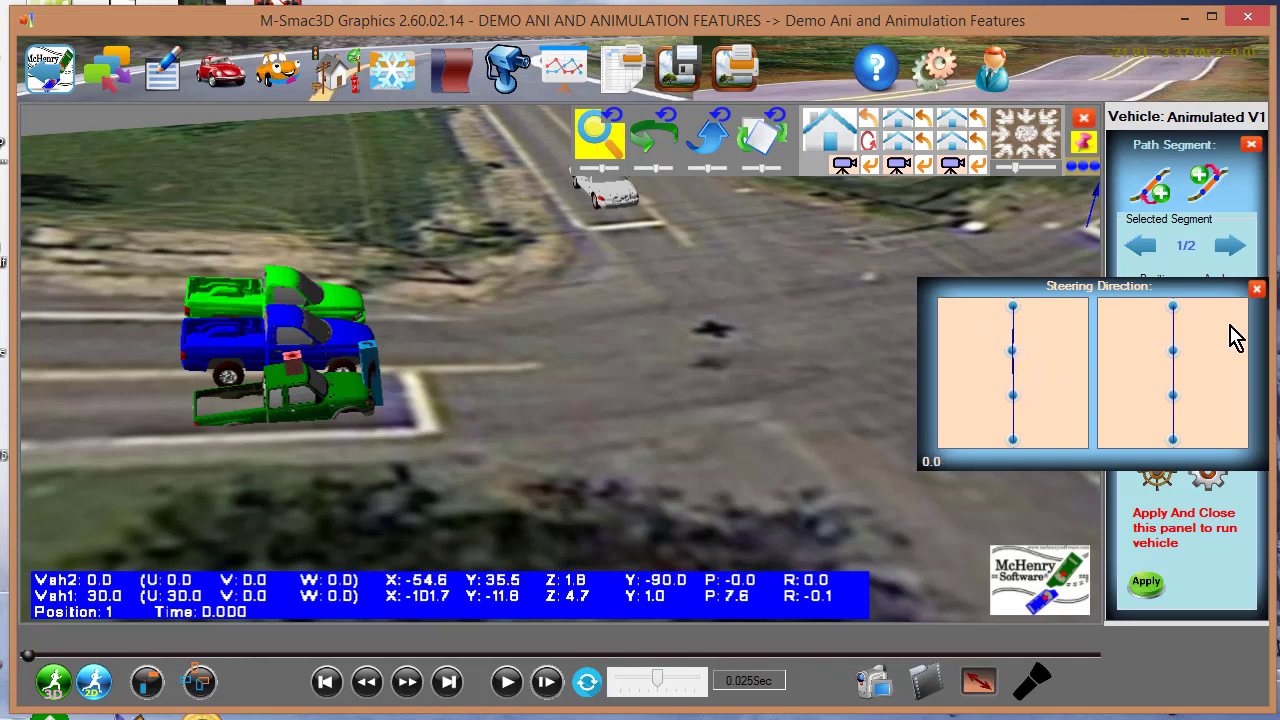
click(1258, 289)
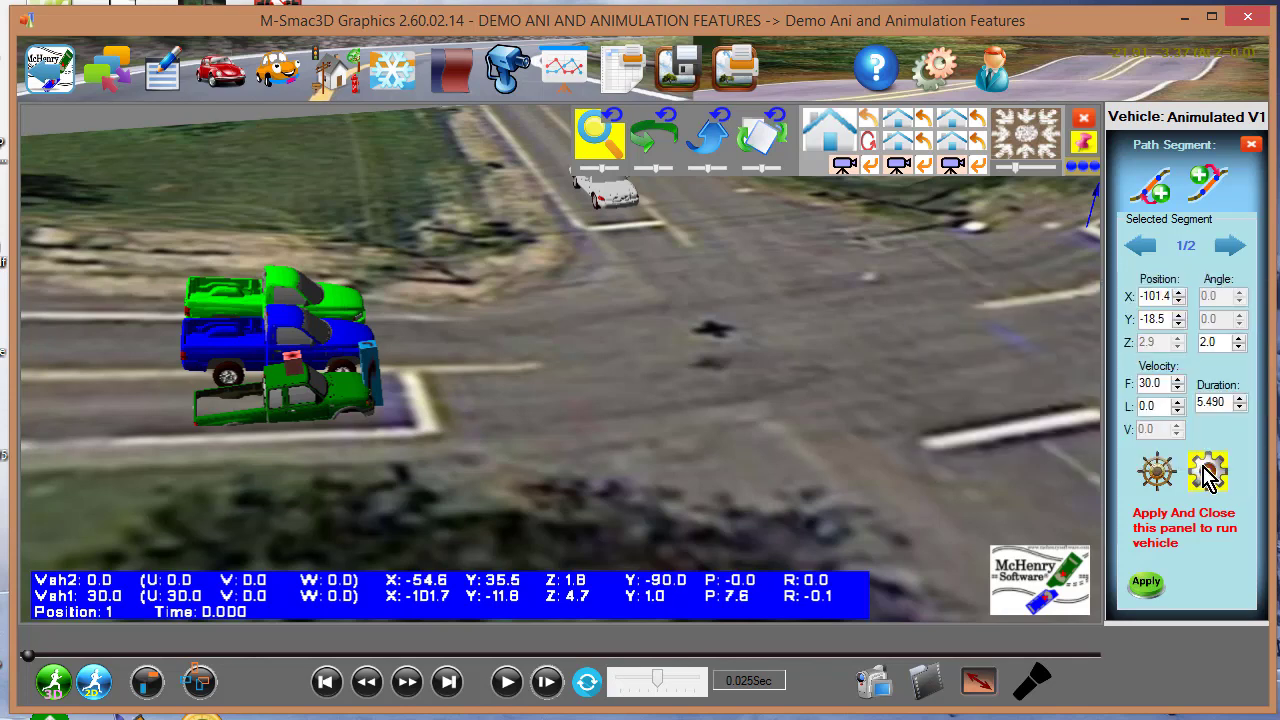
- Review the path segment's Braking/Tractive Force graphs without editing them, close the path panel and play back the run
click(1206, 476)
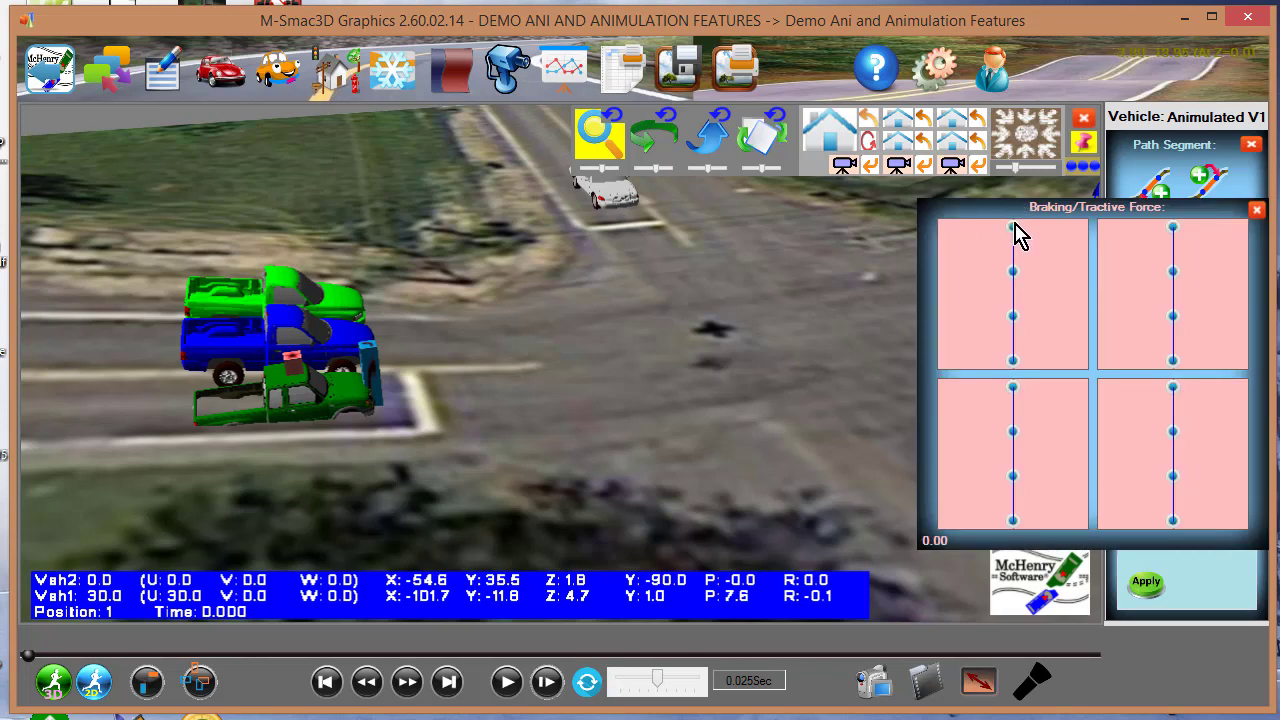
click(1257, 209)
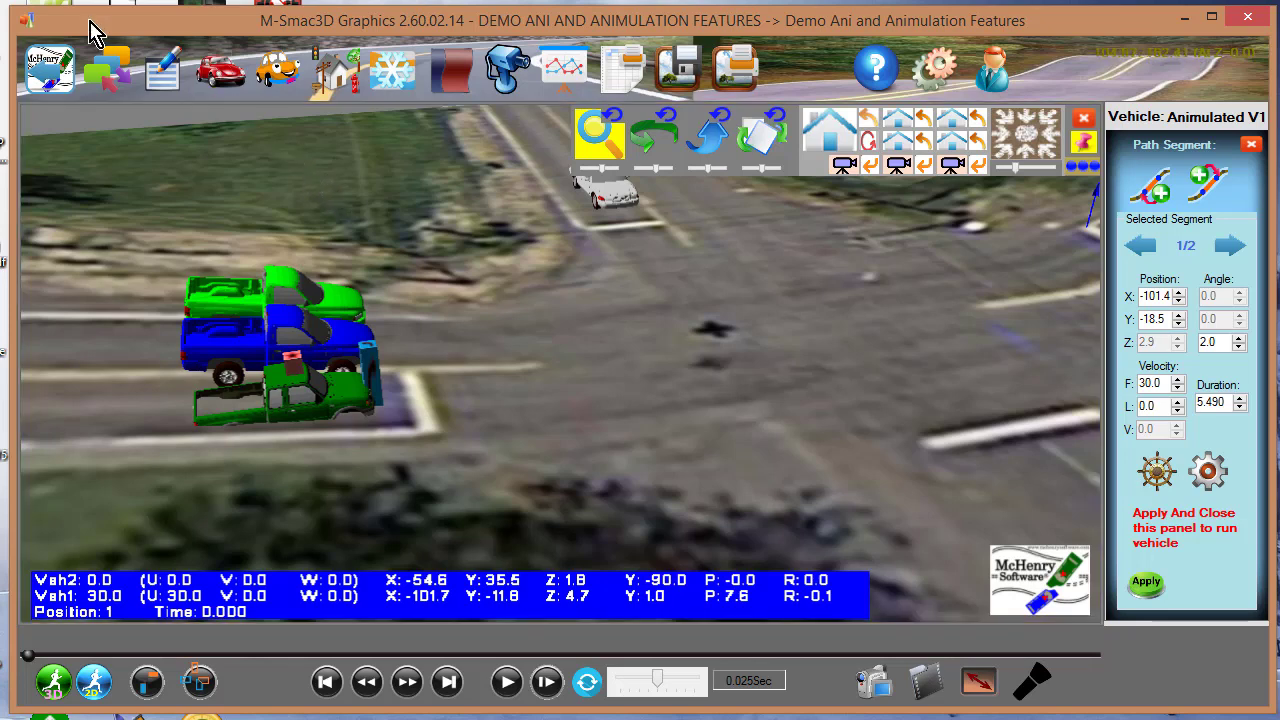
click(507, 681)
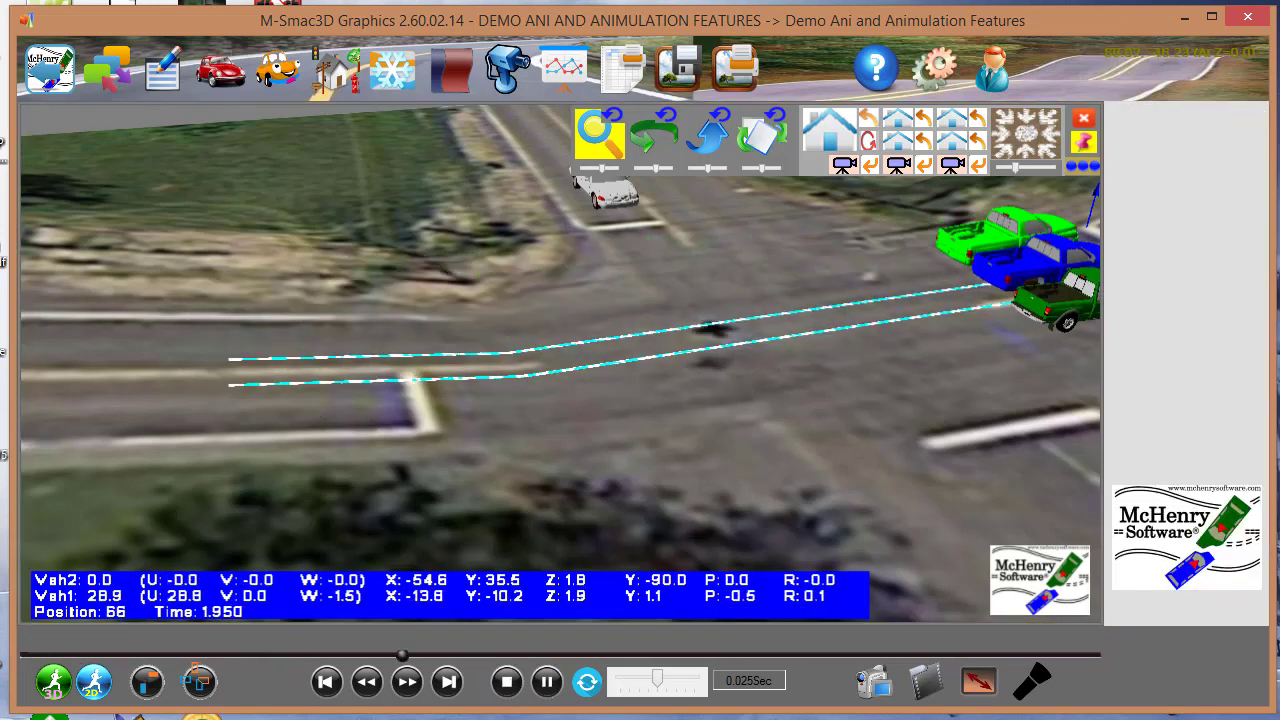
click(547, 681)
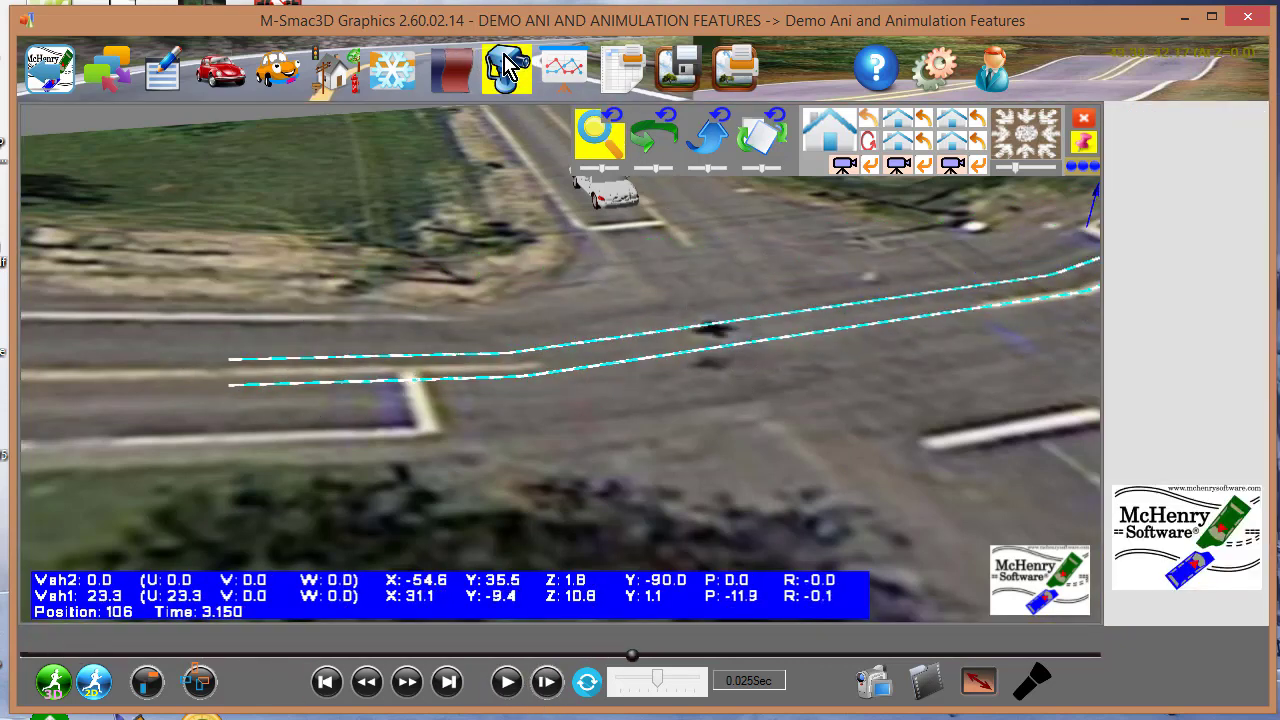
- Set the tracking view to camera 2 and play the run through it, pausing mid-intersection
click(506, 66)
click(1130, 180)
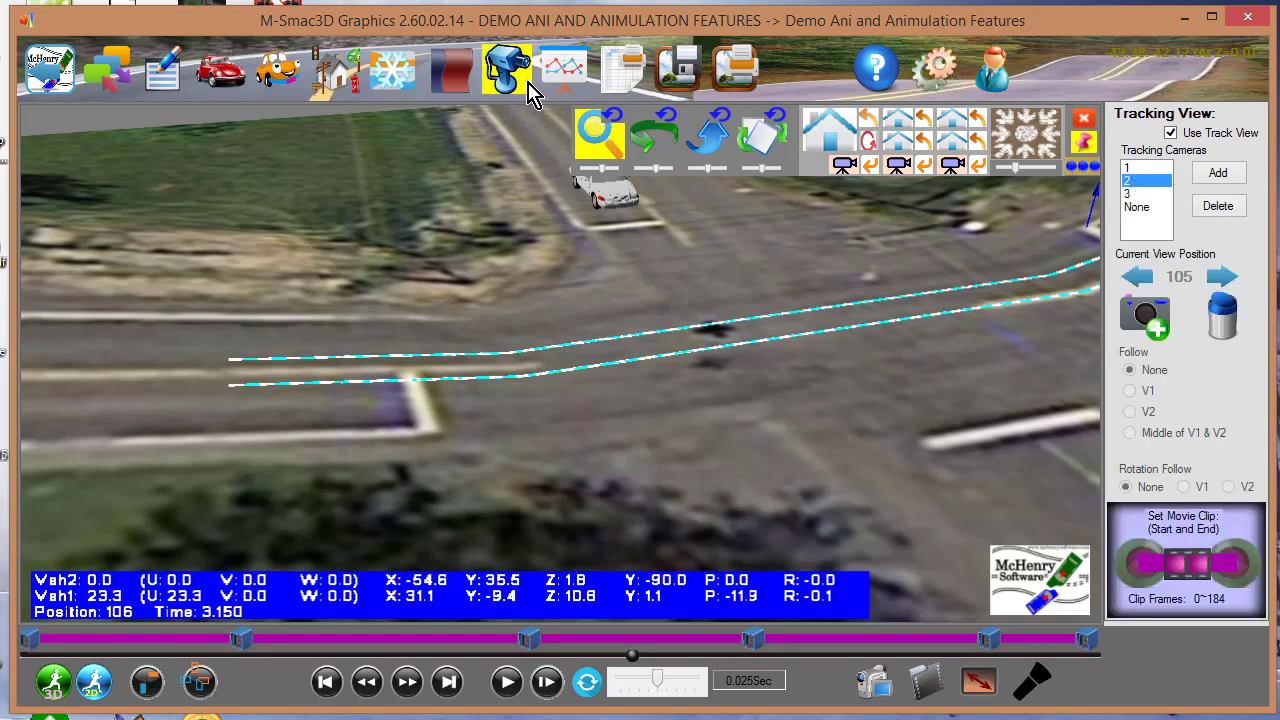
click(507, 682)
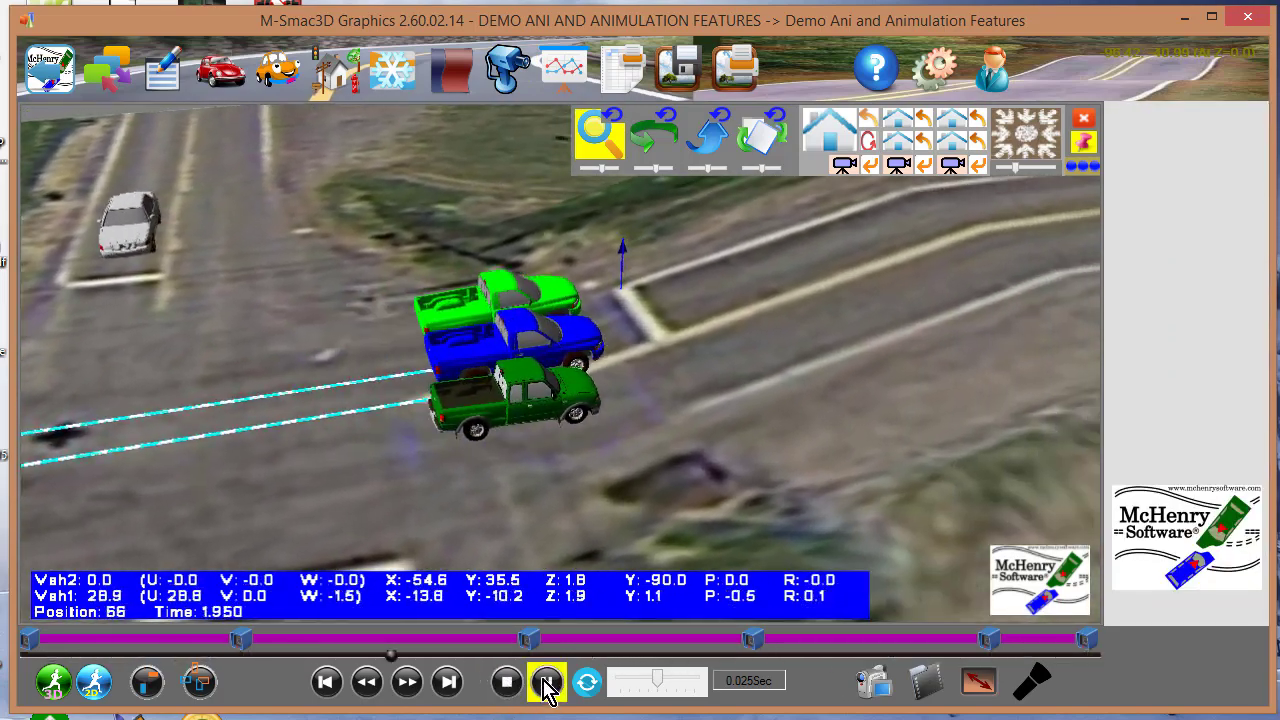
click(547, 682)
- Play the run from the overhead tracking camera, and return to tracking camera 2 for a short replay from the start
click(547, 682)
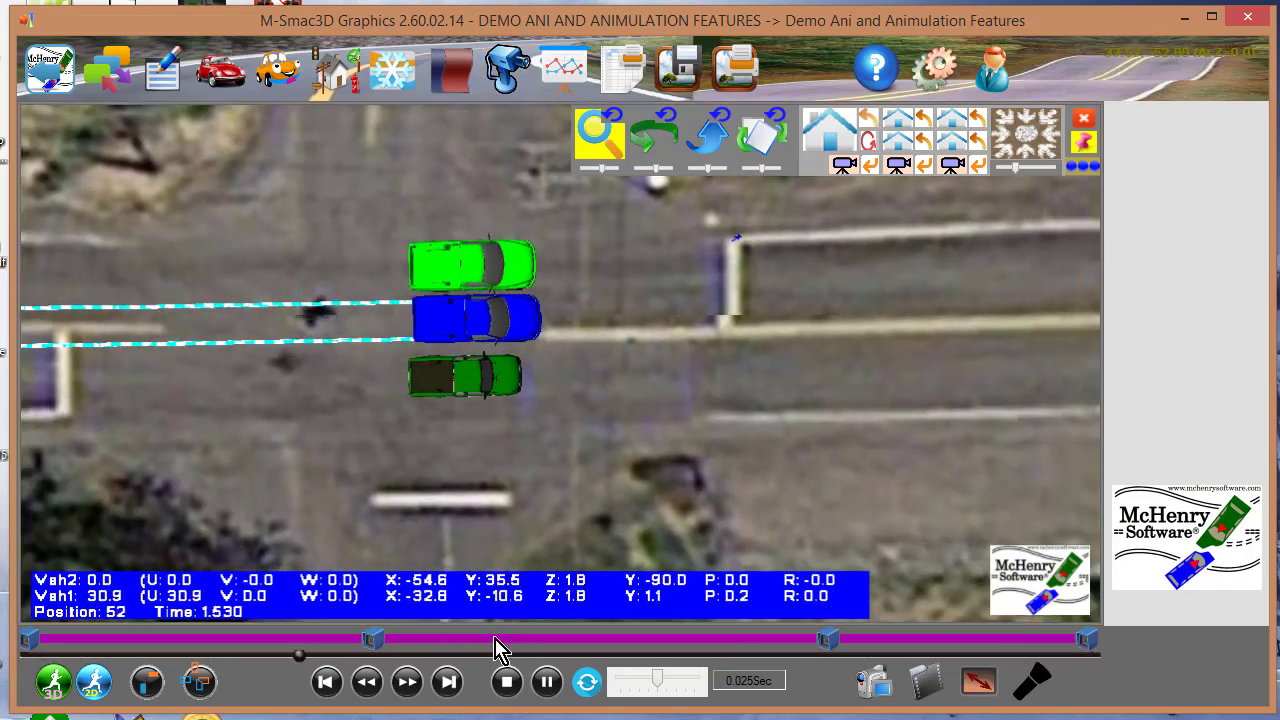
click(546, 682)
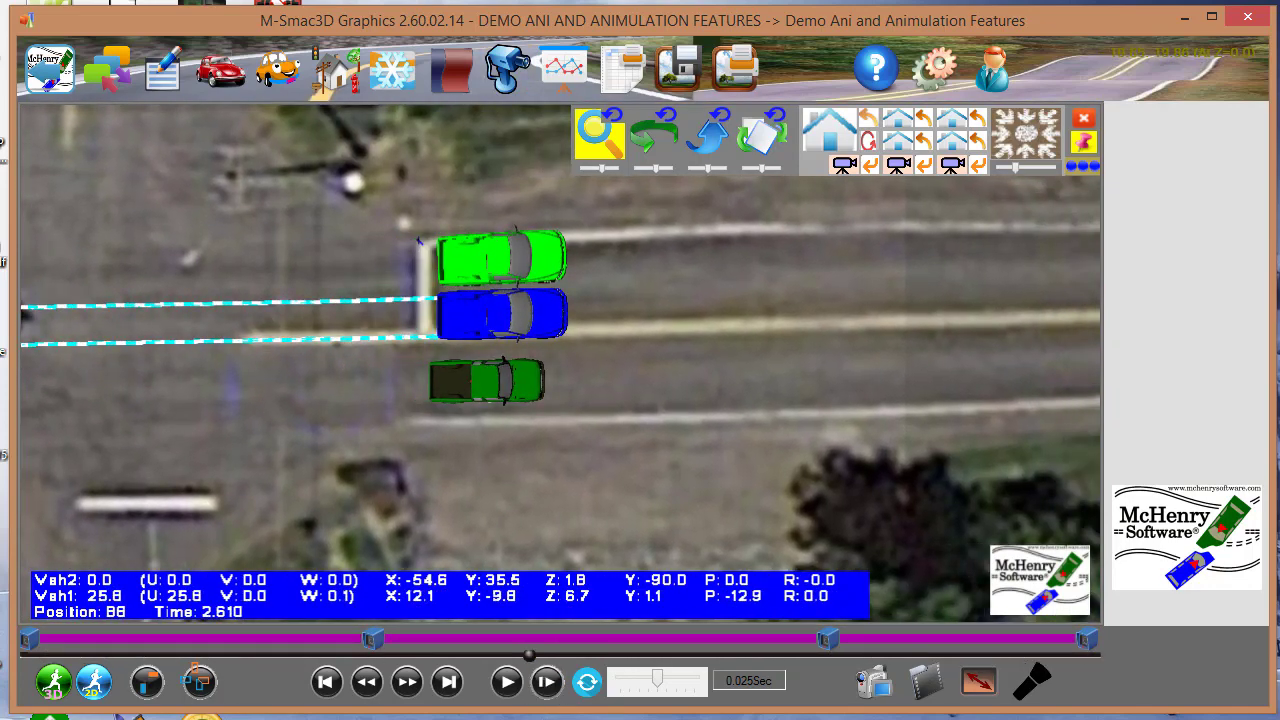
click(531, 80)
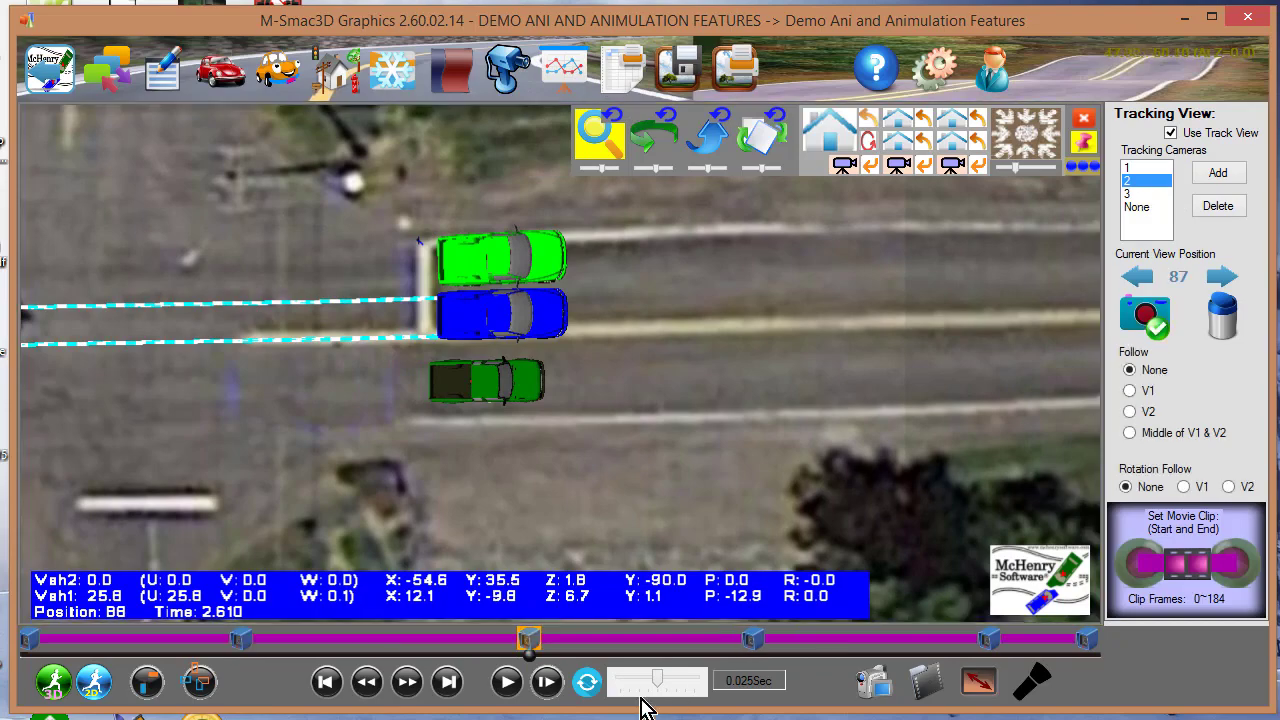
click(506, 681)
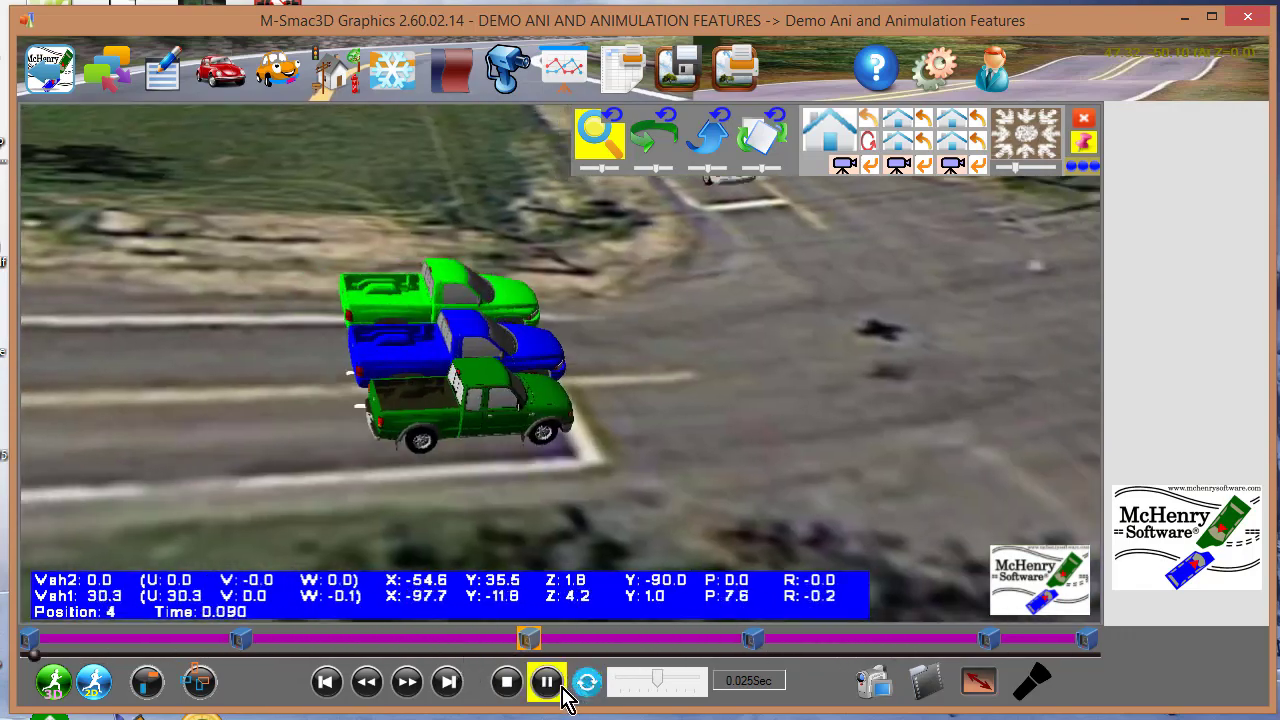
click(547, 681)
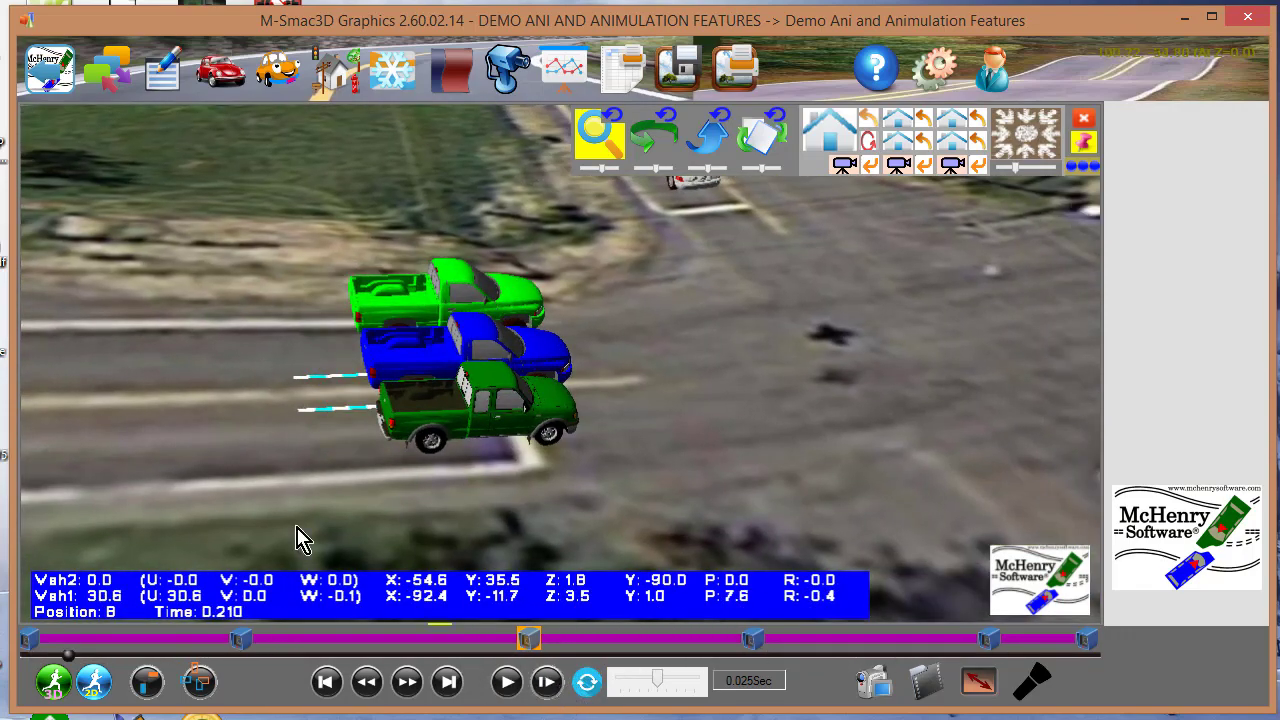
- Delete the dark green animulated pickup and the bright green animated pickup, and briefly play the remaining blue simulated truck
click(497, 410)
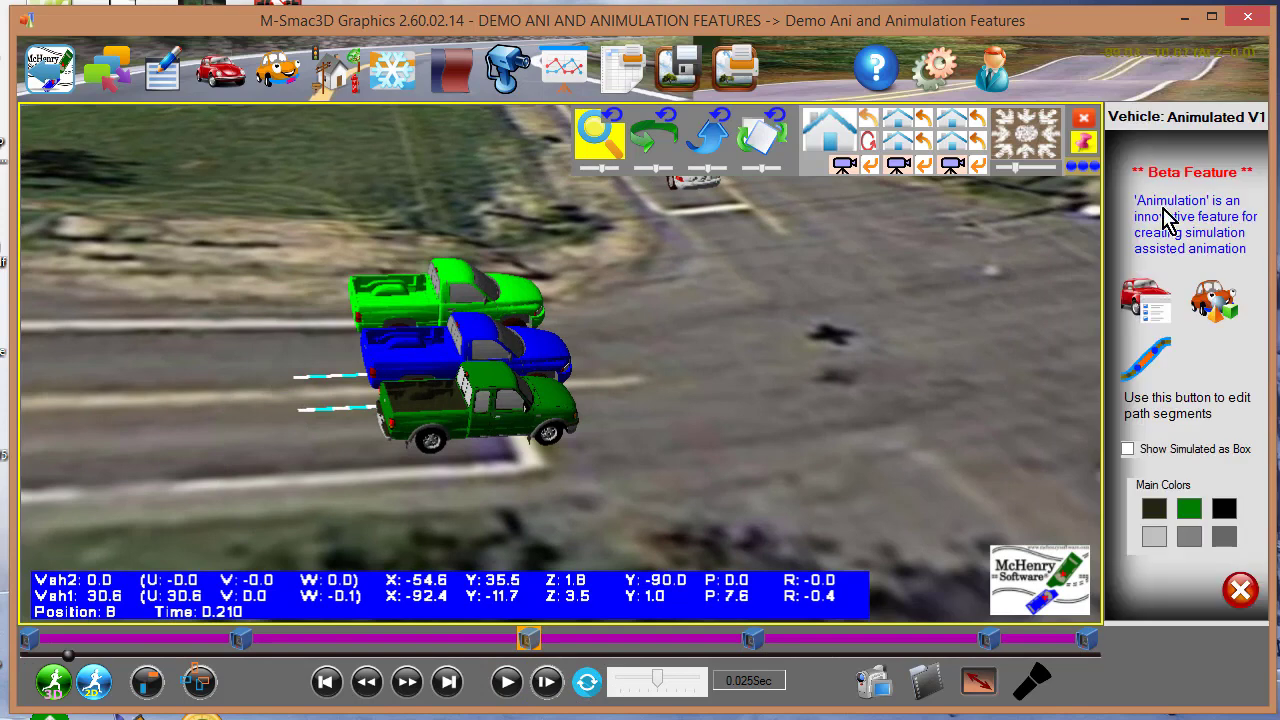
click(1240, 590)
click(286, 358)
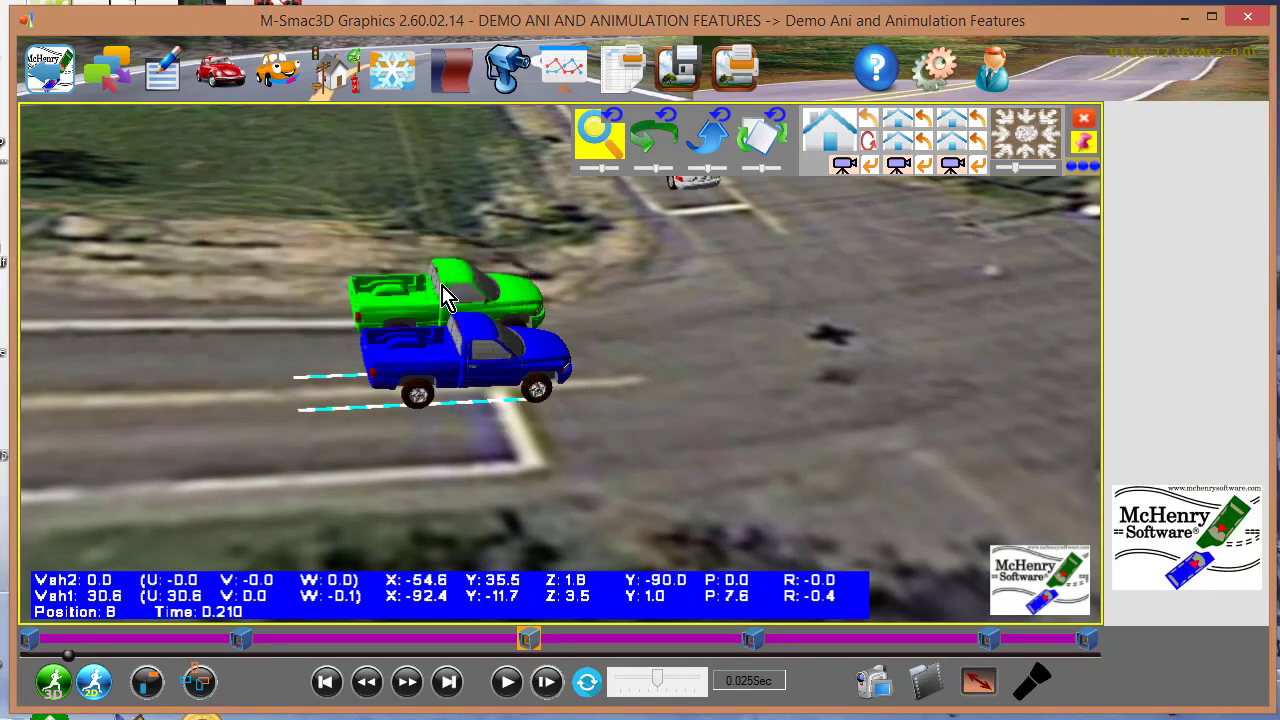
click(443, 287)
click(1248, 566)
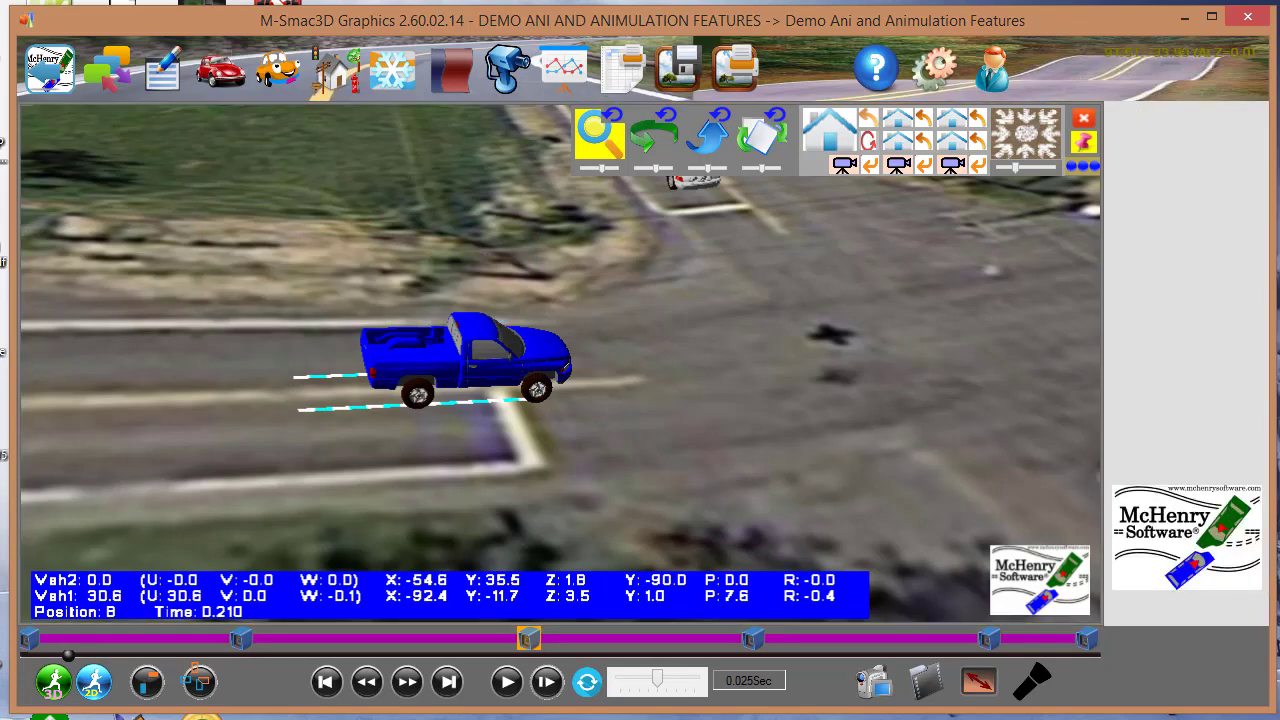
click(505, 680)
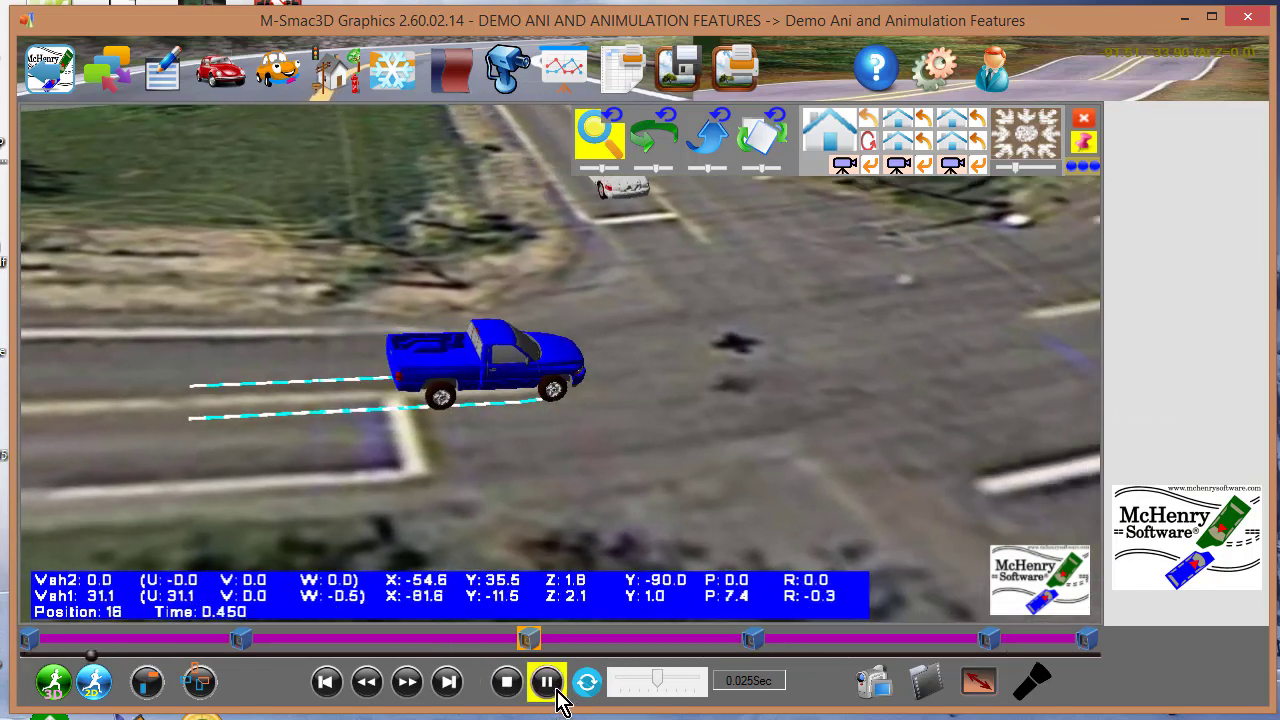
click(548, 681)
- Replace the blue simulated truck's graphics model and vehicle specs with the Dodge_Charger_Police_Car model and its Default specification
click(500, 383)
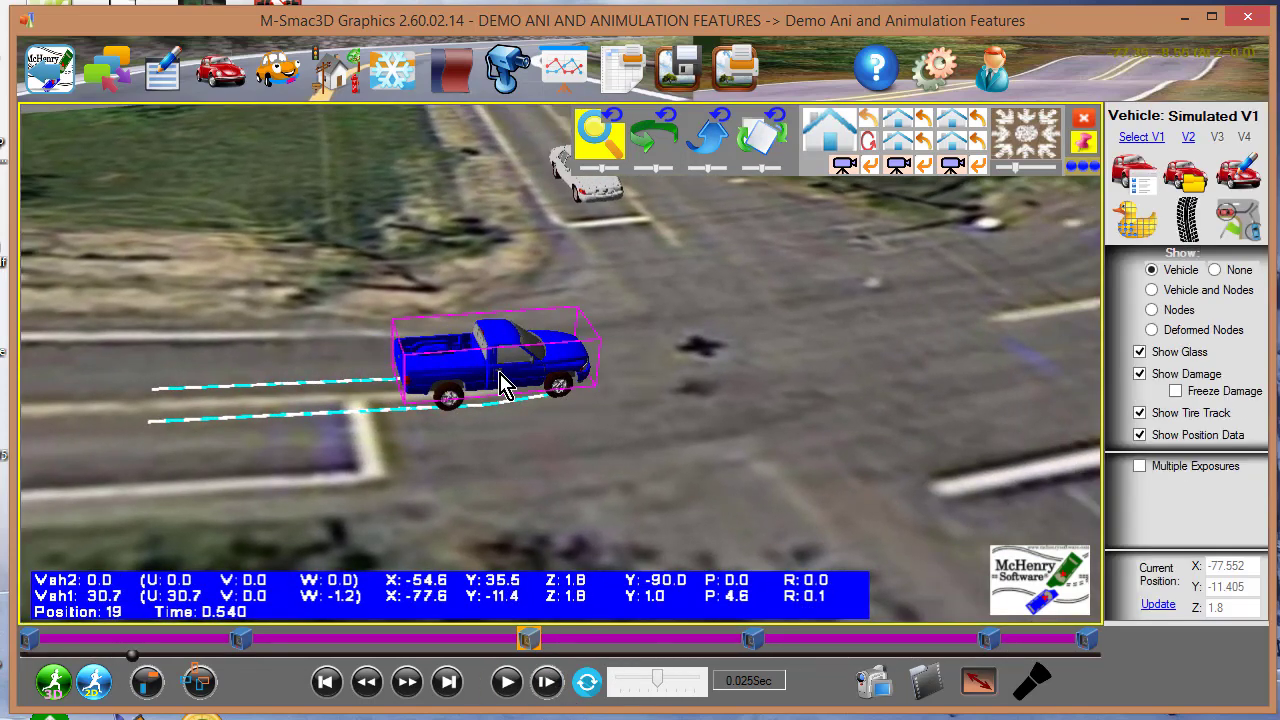
click(1143, 176)
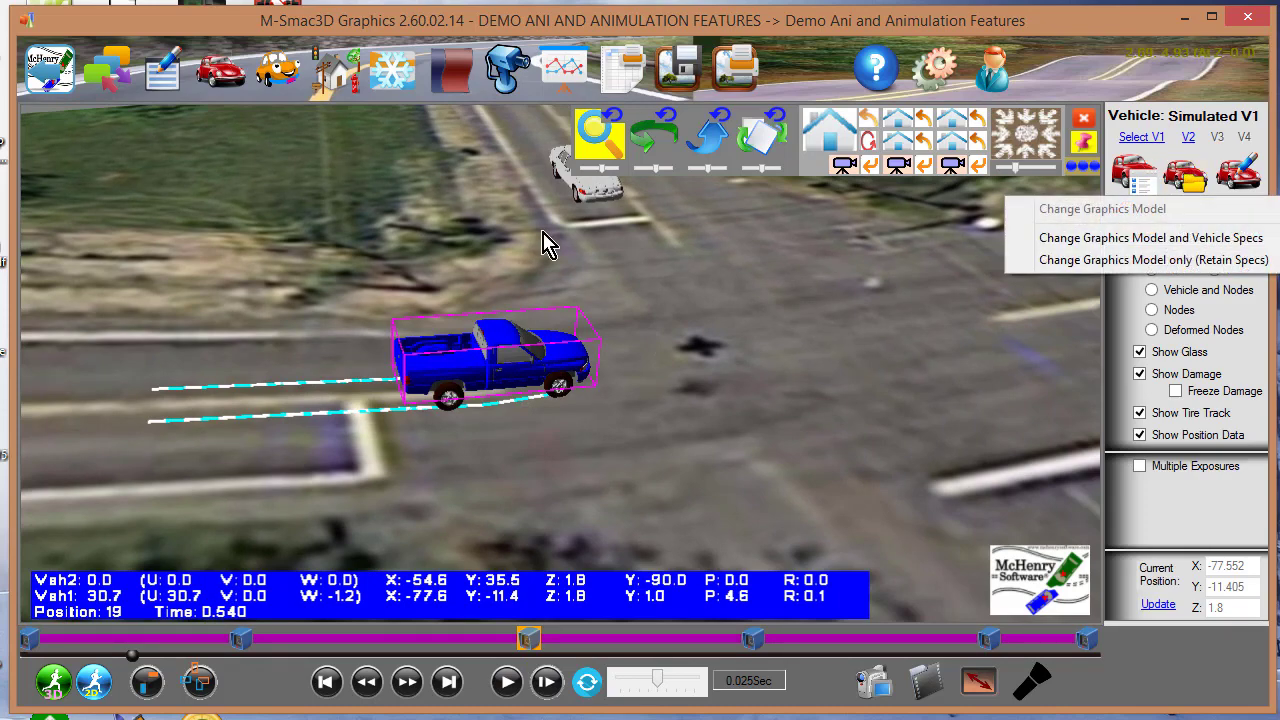
click(1108, 238)
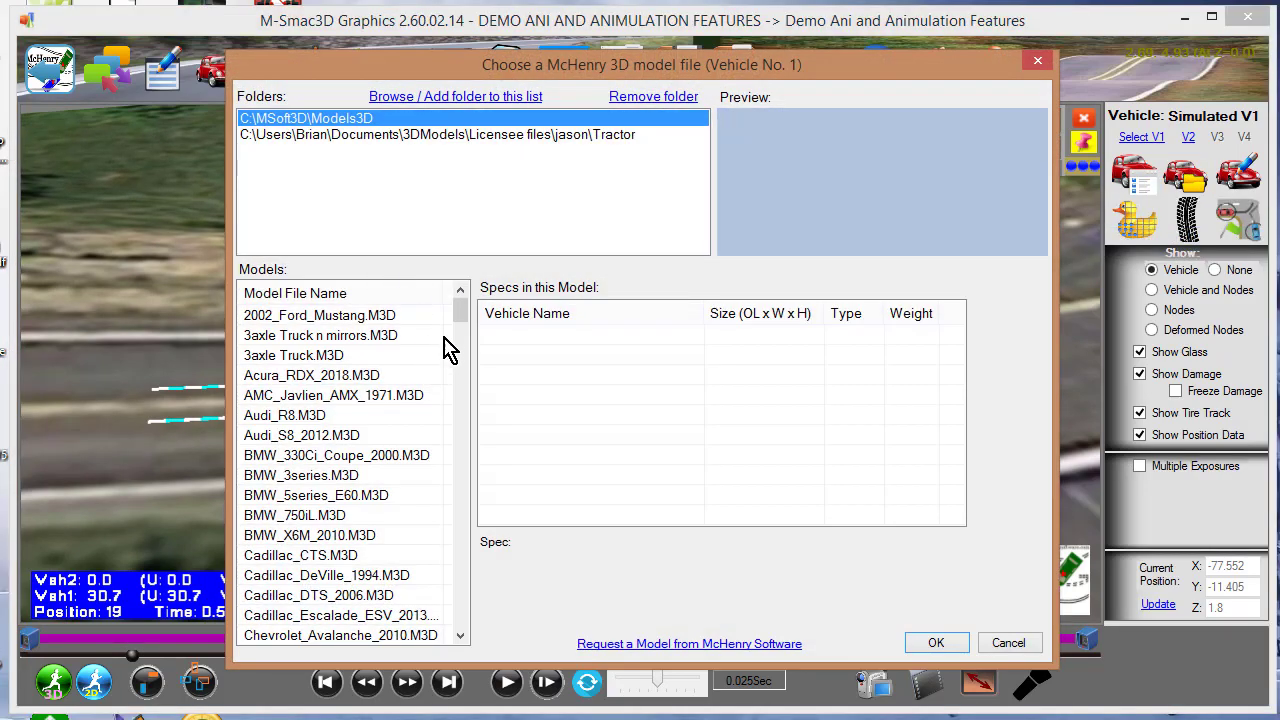
drag(458, 322, 464, 367)
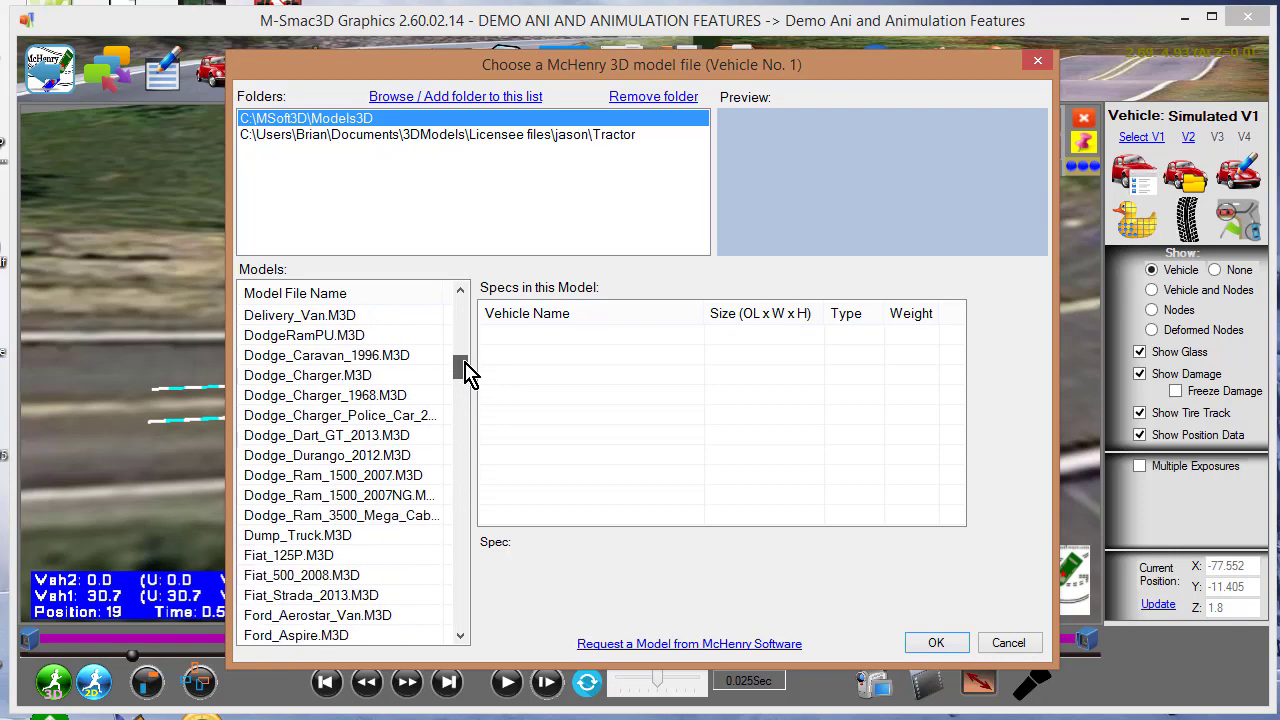
click(340, 415)
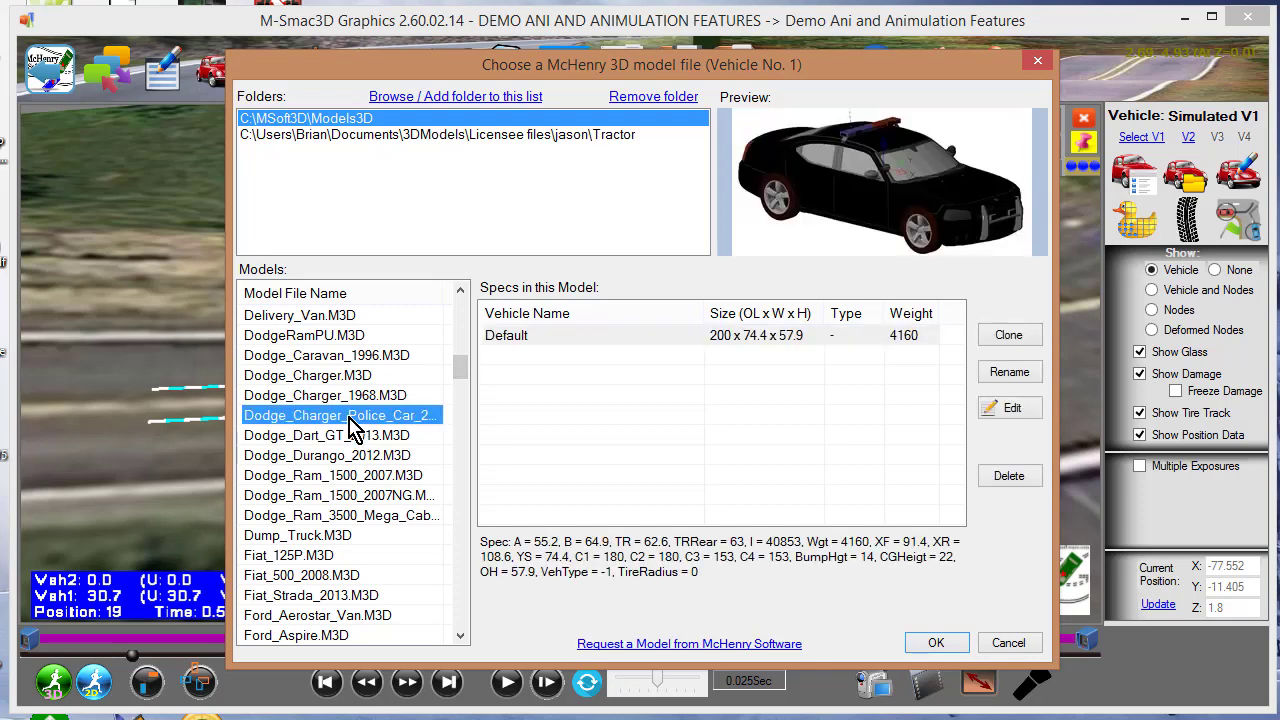
click(933, 643)
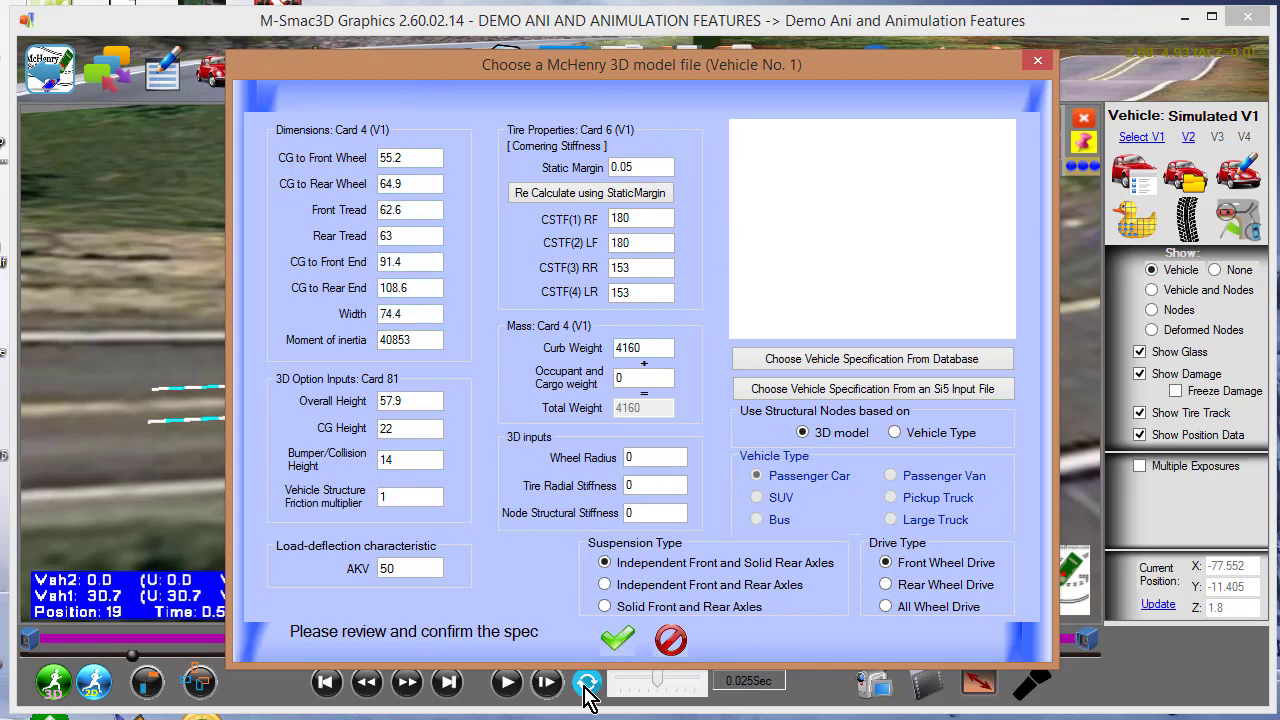
click(618, 640)
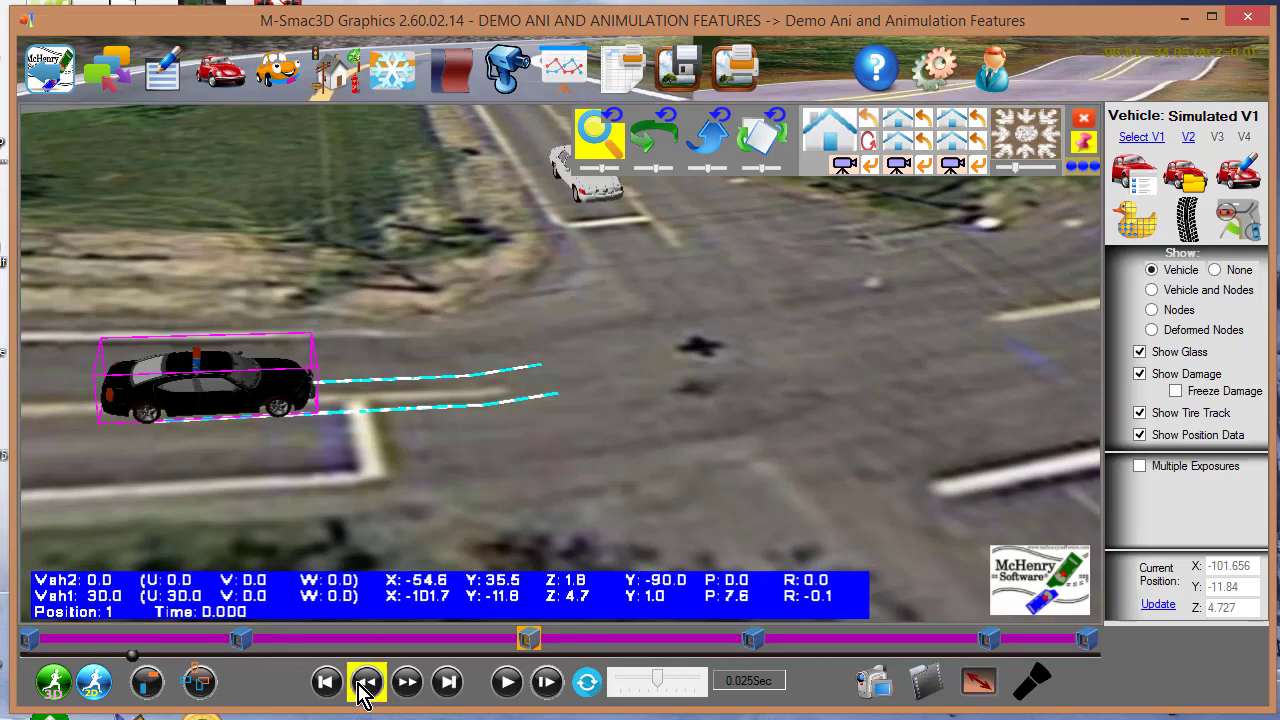
- Rerun the 3D simulation with the police car and play the run until it nears the far side of the intersection
click(50, 688)
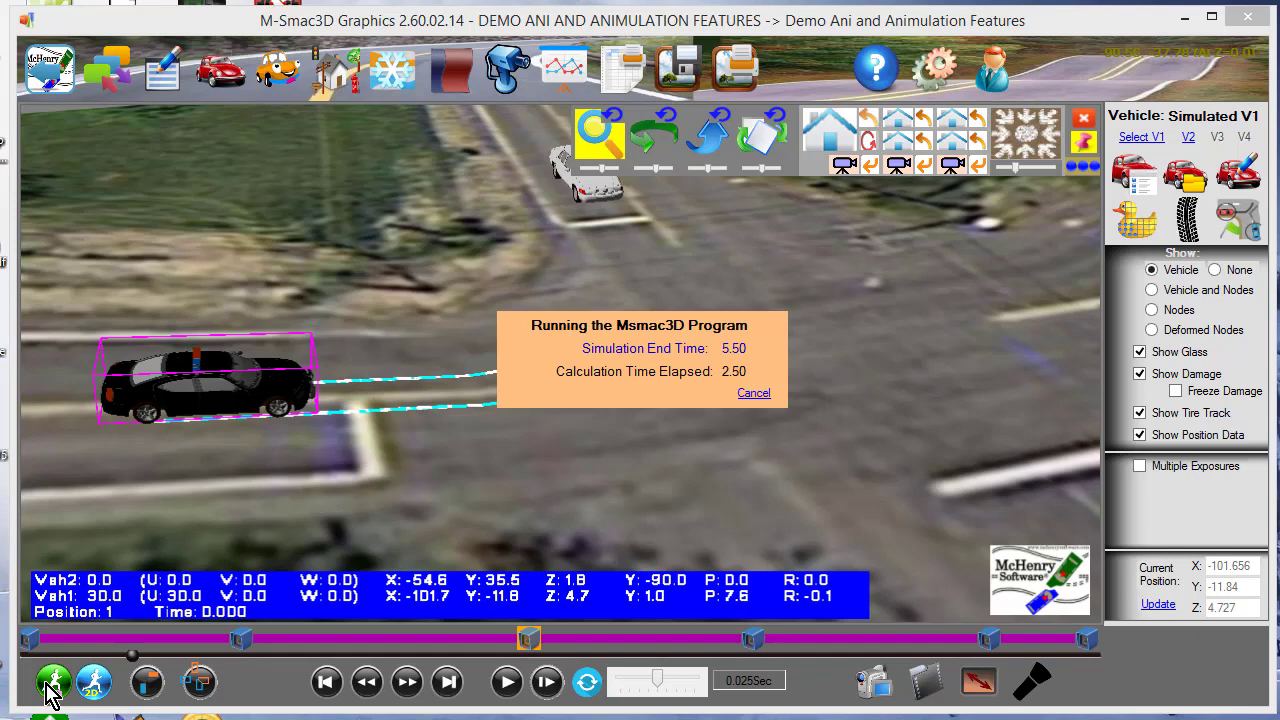
click(506, 684)
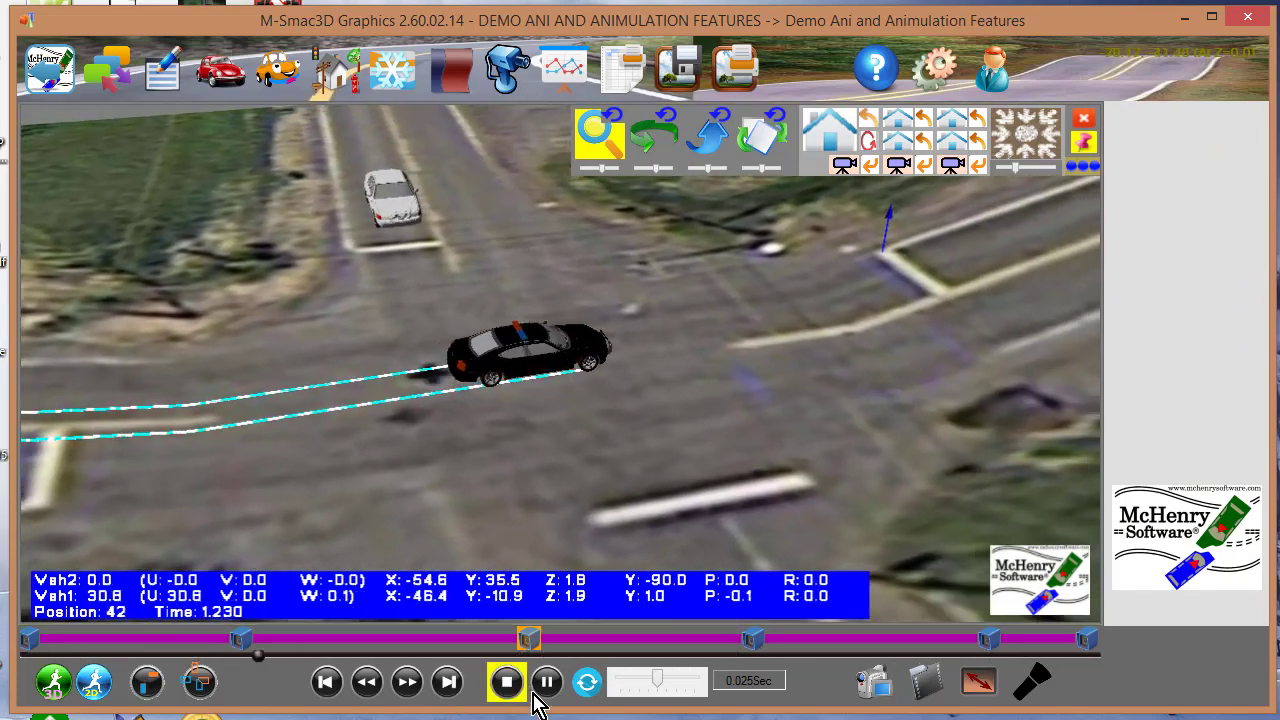
click(542, 690)
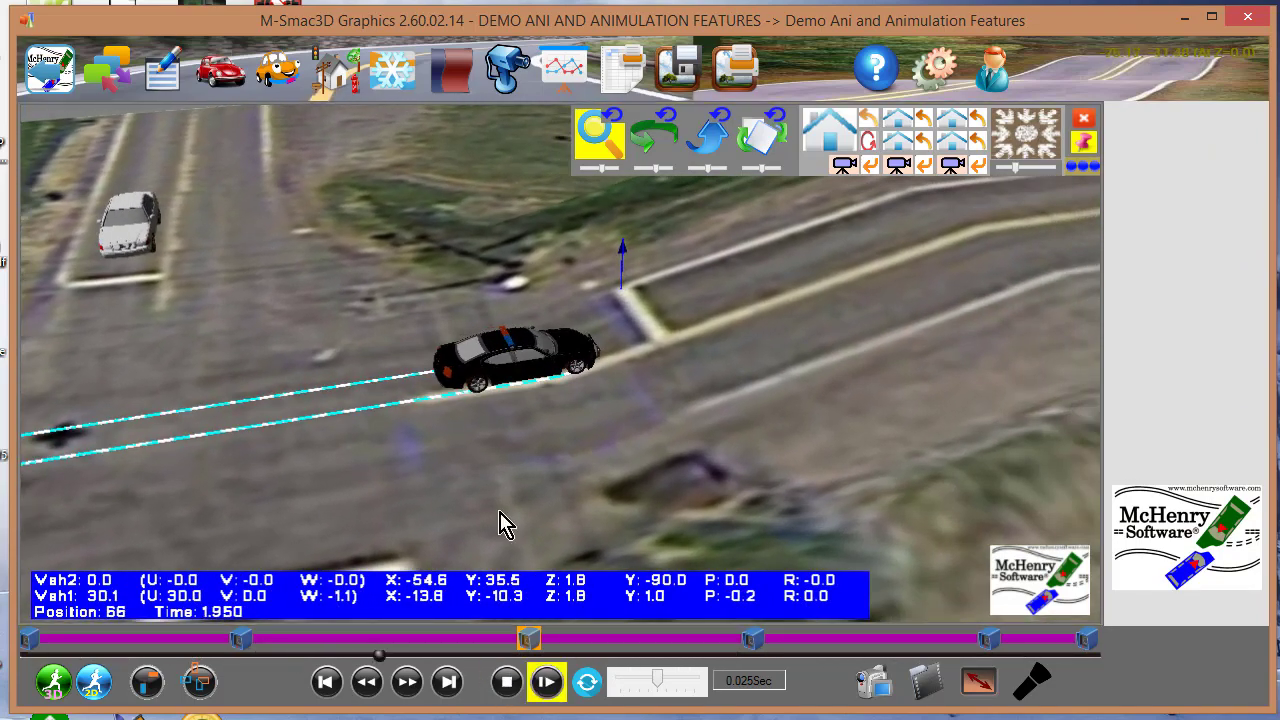
- Select the ground, show the whole intersection from overhead and open the ground's elevation mesh for editing
click(357, 322)
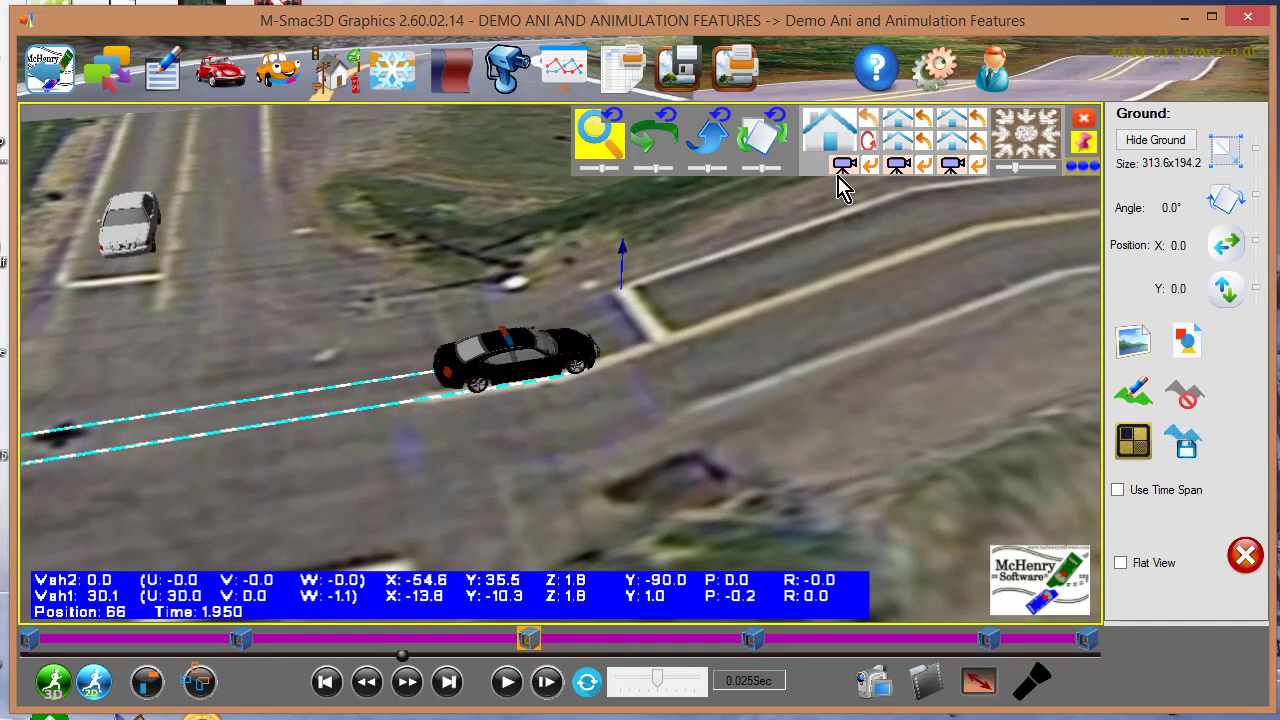
click(1016, 147)
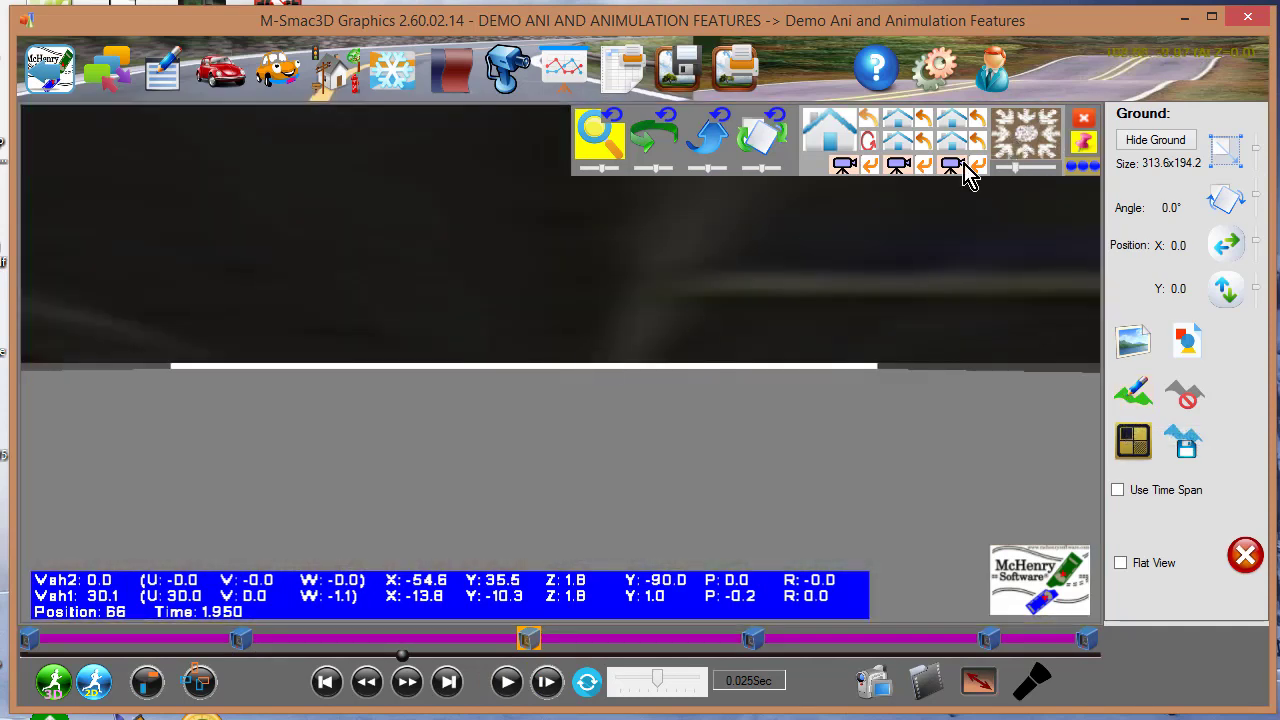
scroll(478, 330, down, 5)
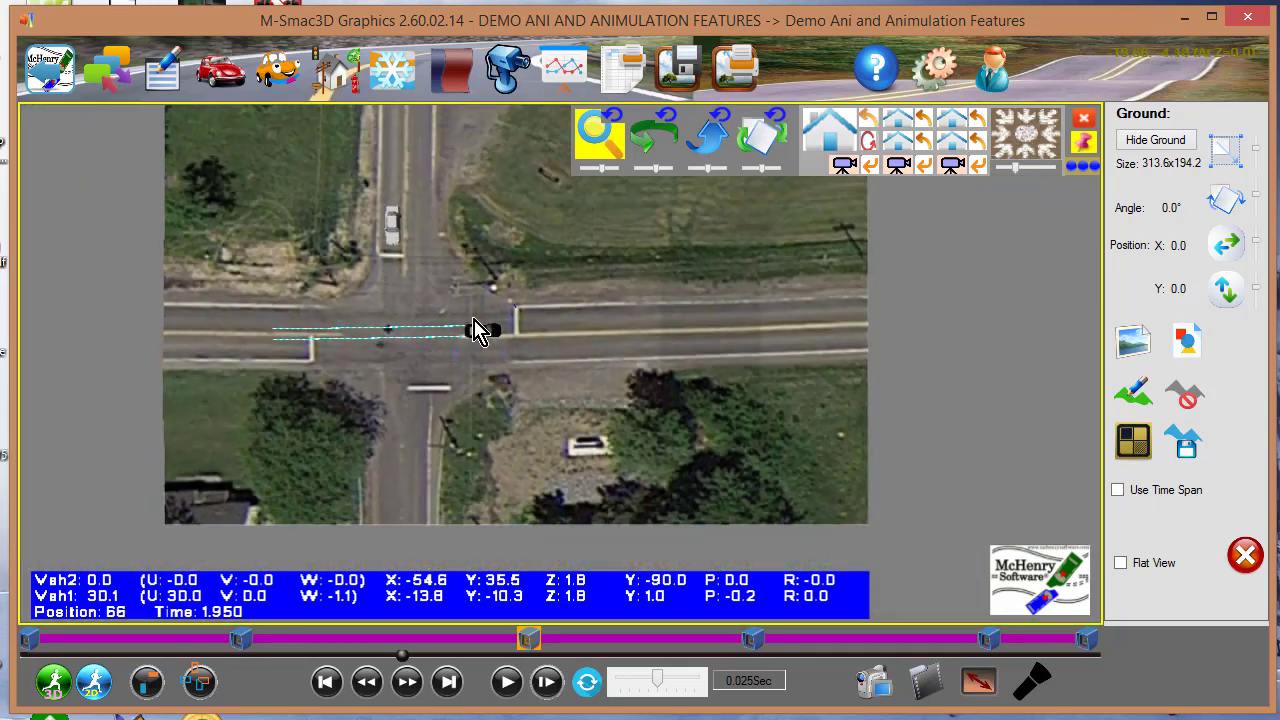
drag(478, 330, 487, 380)
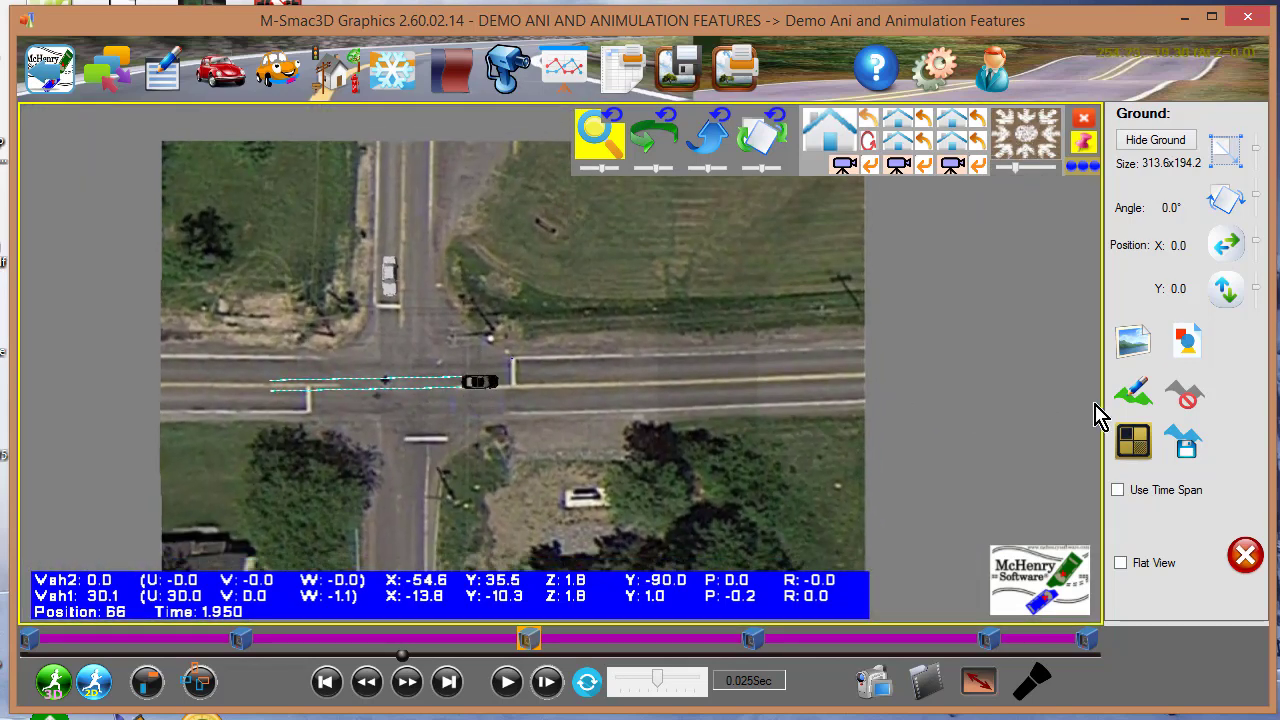
click(1133, 393)
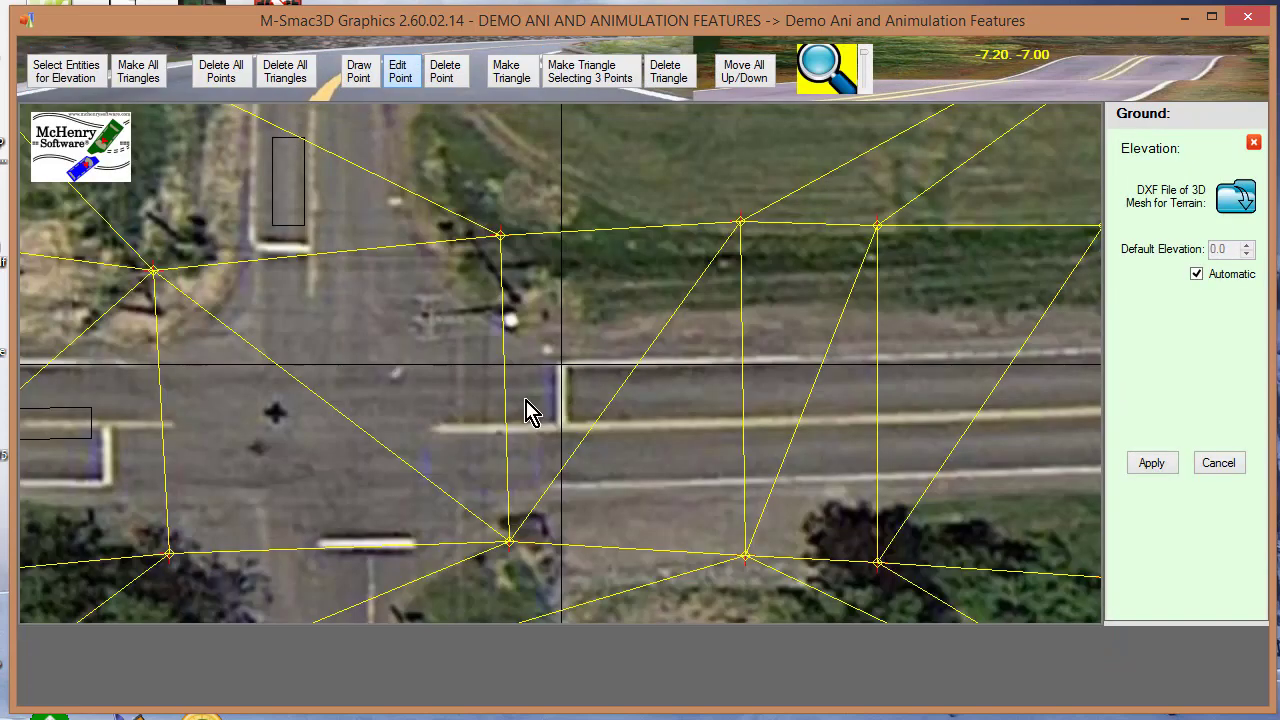
- Delete all triangles of the ground's elevation mesh while keeping its points
scroll(400, 377, down, 4)
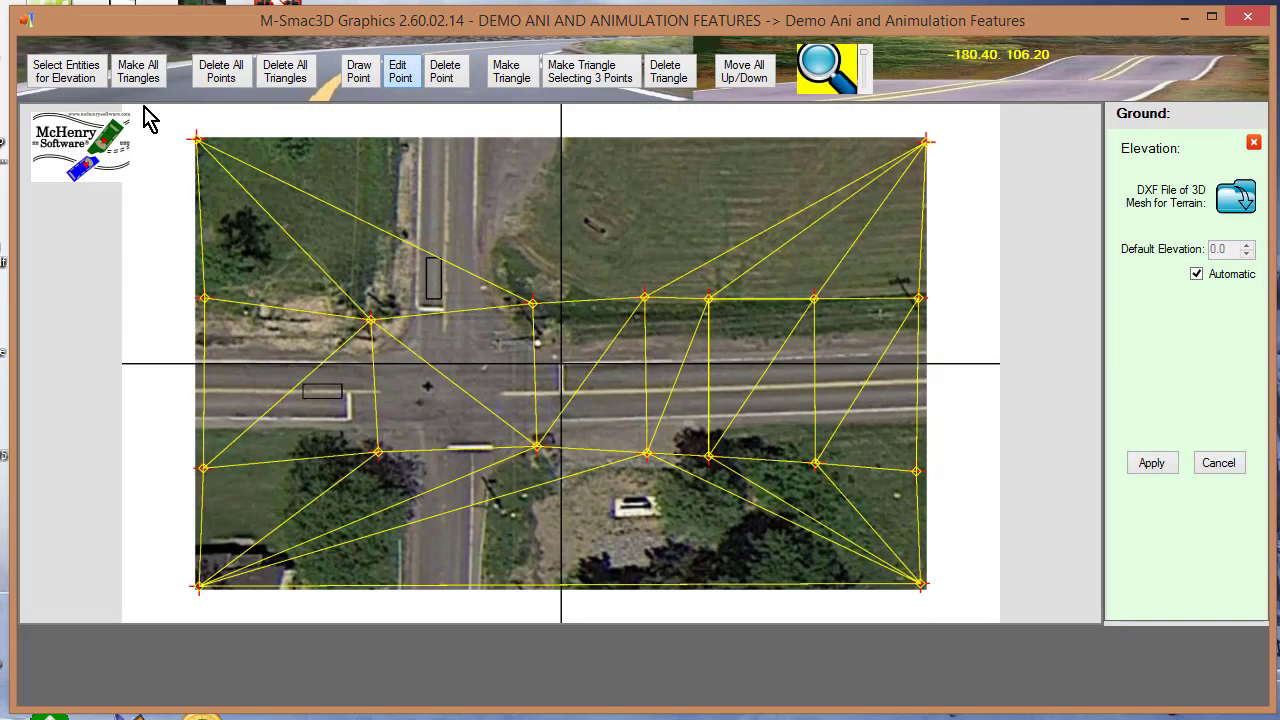
click(287, 74)
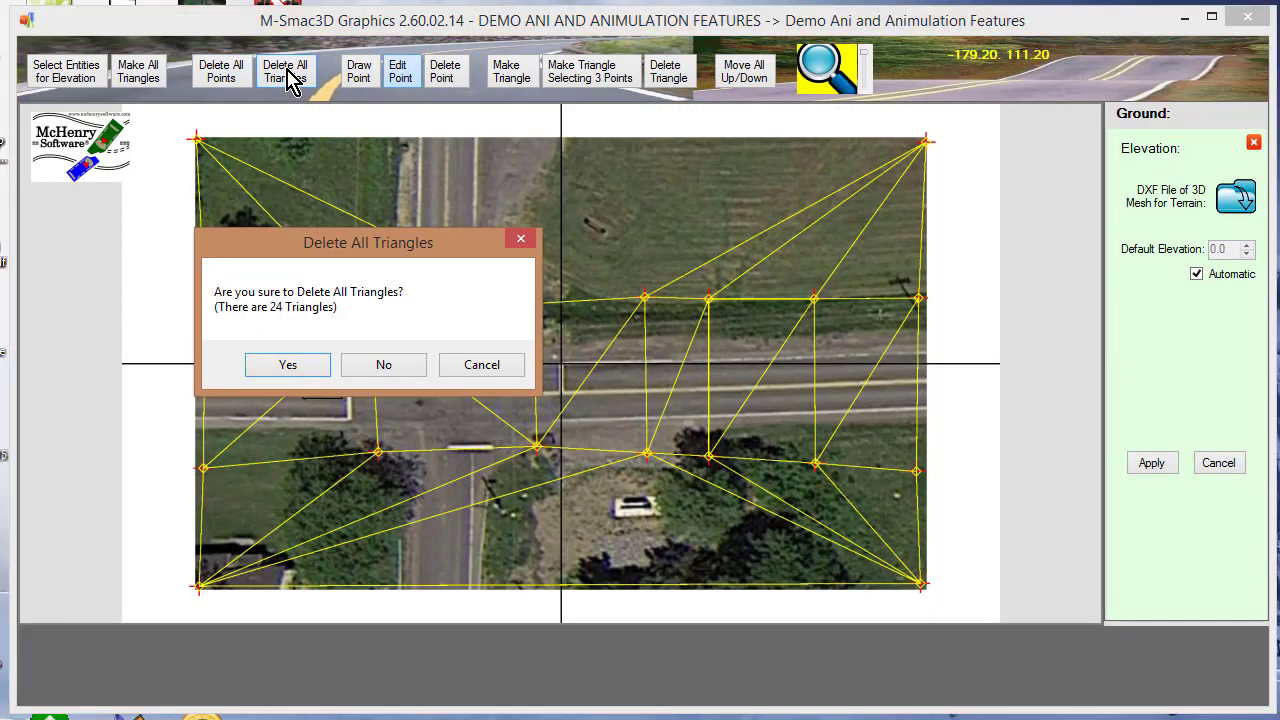
click(309, 367)
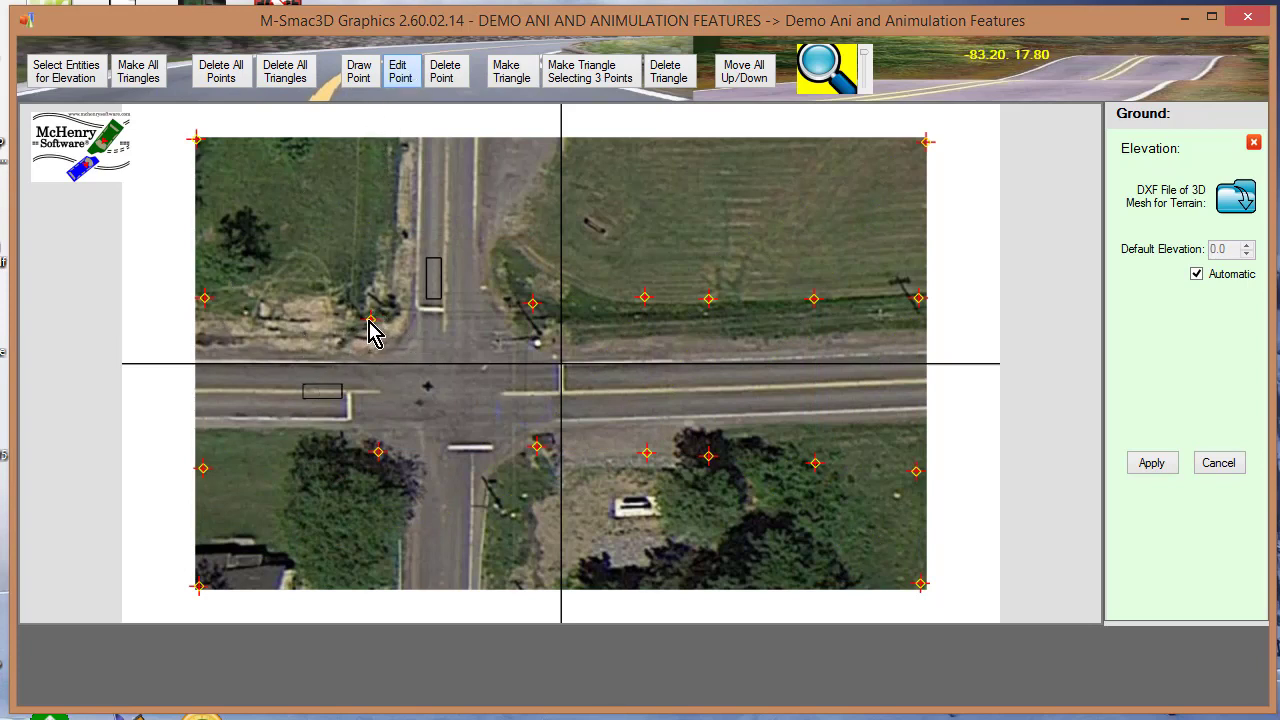
- Move the elevation point at the intersection's northwest corner slightly north, away from the main road
drag(369, 321, 405, 282)
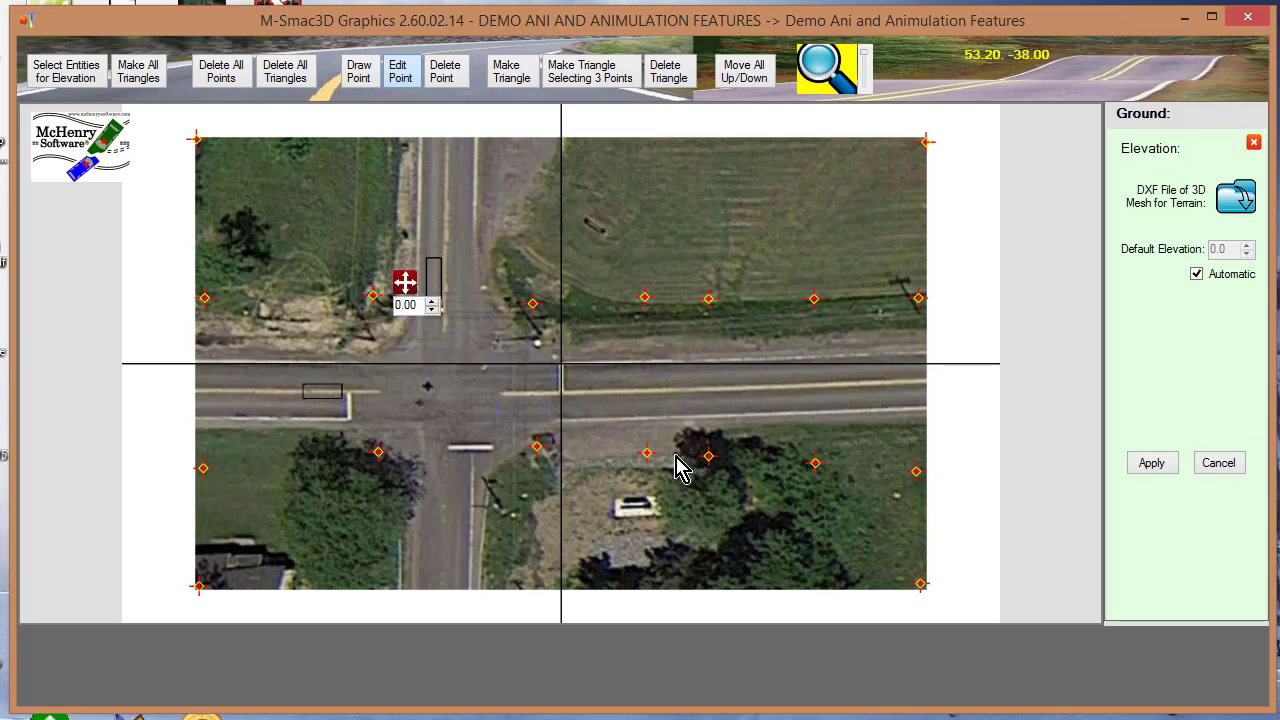
key(Return)
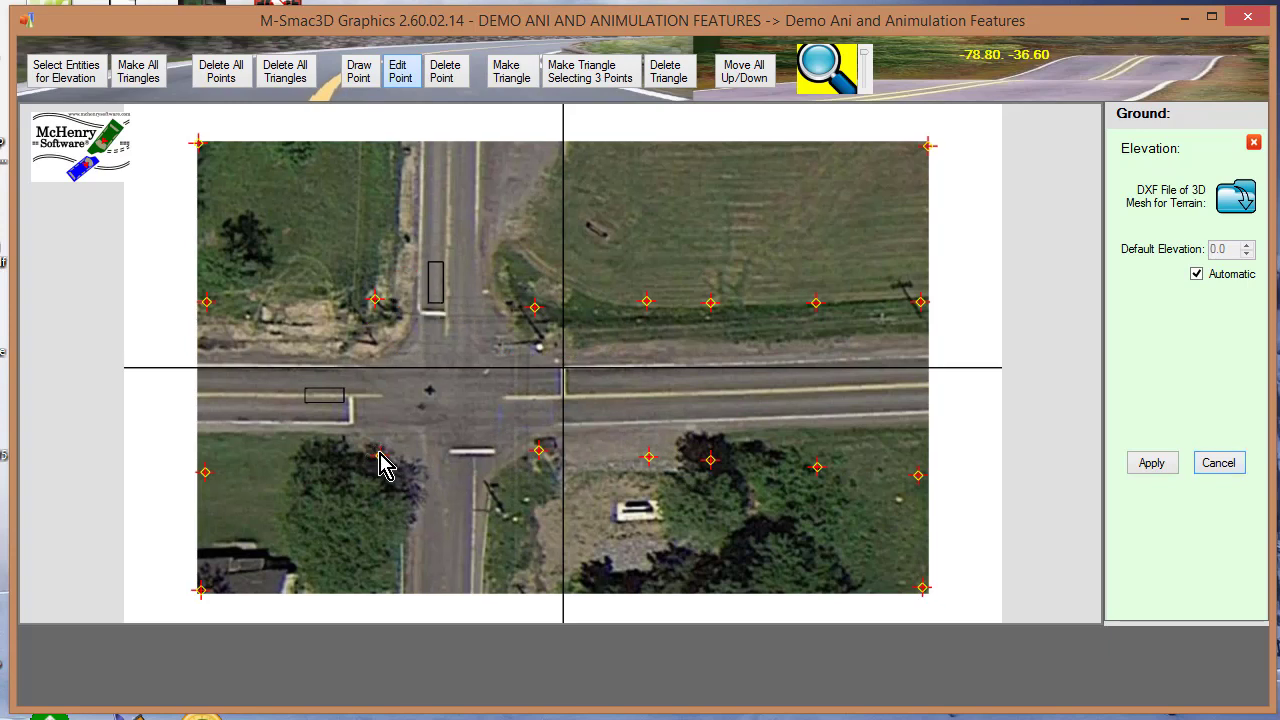
- Move the elevation points at the intersection's southwest and southeast corners slightly south, away from the main road
click(381, 455)
drag(417, 446, 420, 462)
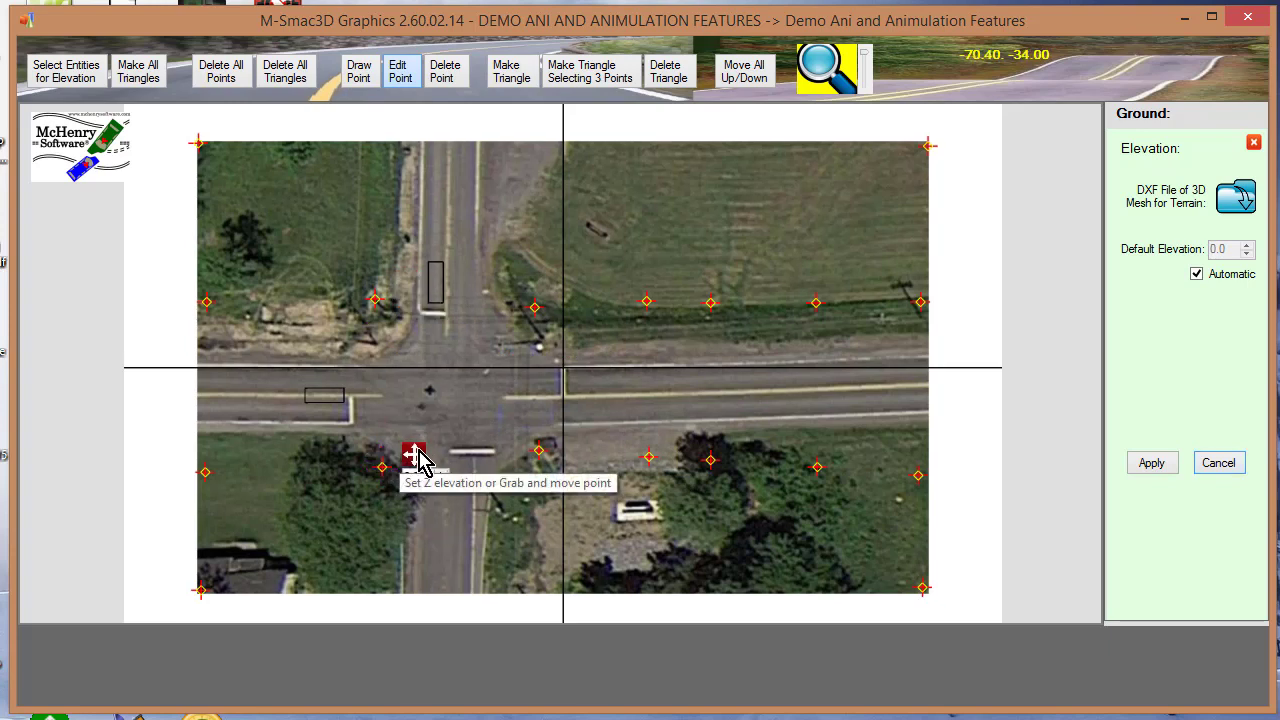
click(542, 455)
drag(568, 437, 570, 452)
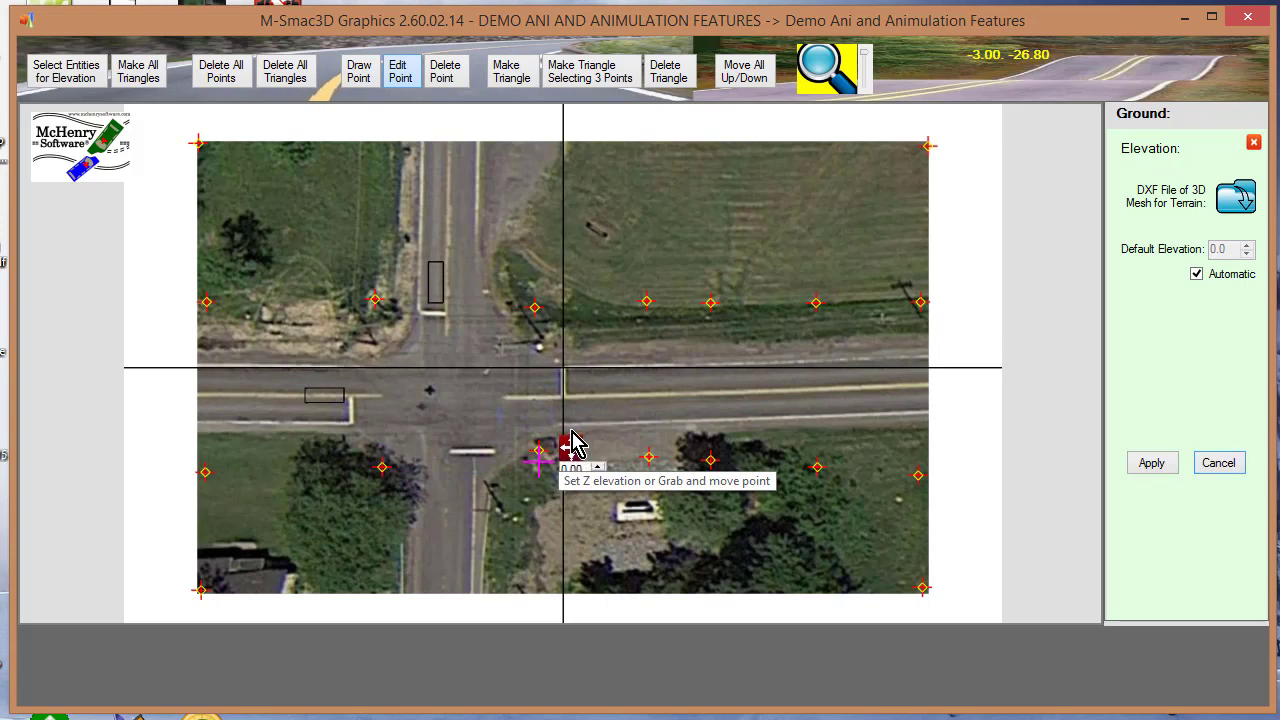
- Move the northeast corner's elevation point slightly southeast and the next point east along the road's north side slightly south
click(535, 308)
drag(568, 295, 577, 298)
click(648, 302)
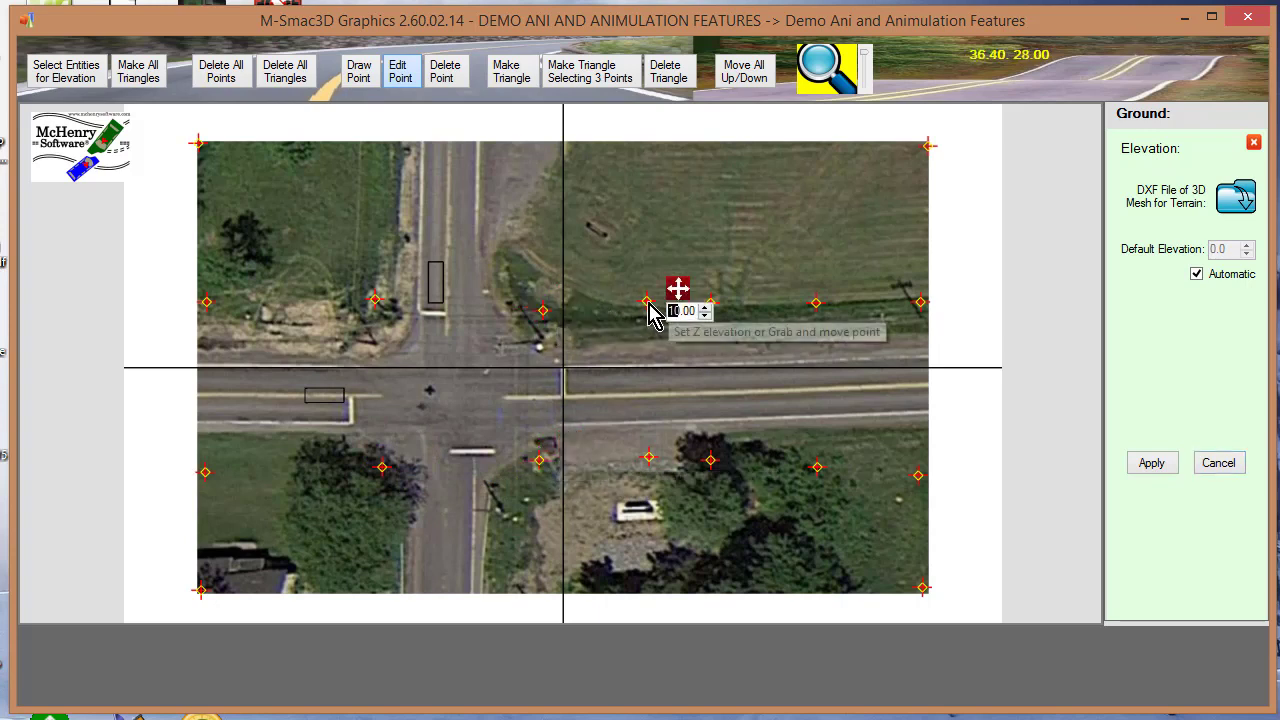
drag(676, 299, 674, 303)
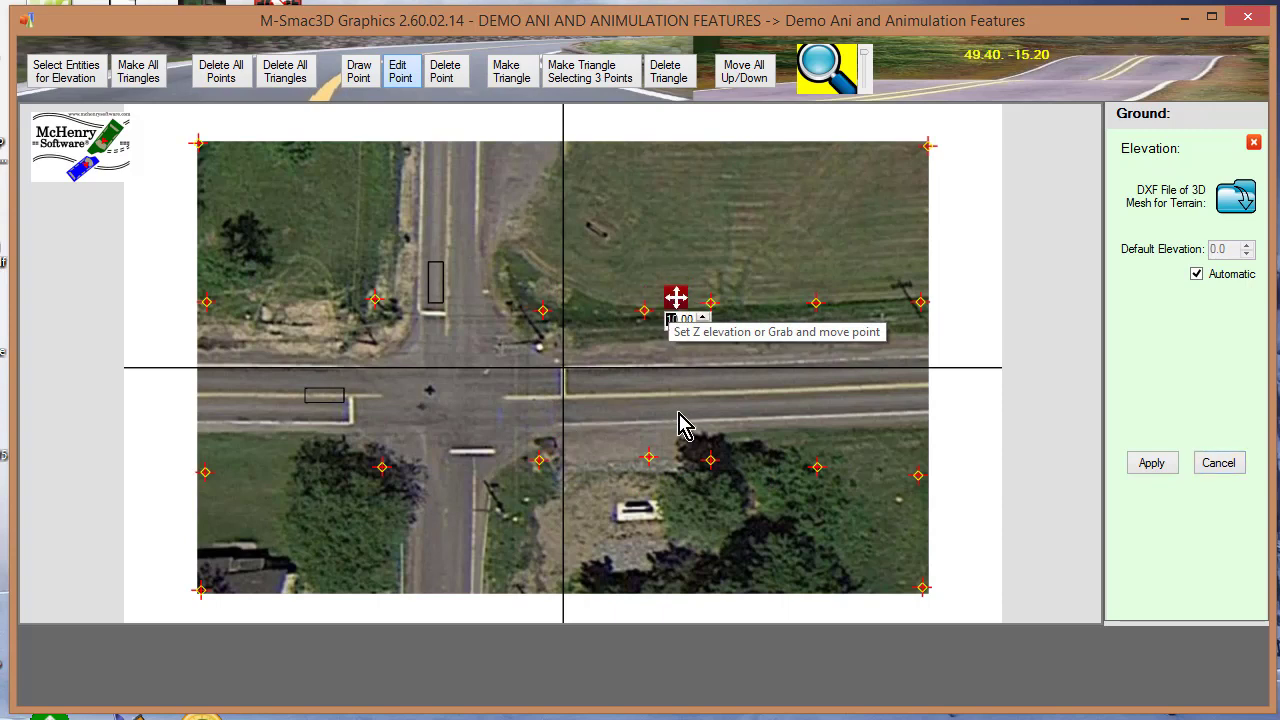
- Shift the two middle elevation points south of the east road slightly south, and the opposite point north of it slightly toward the road
click(649, 460)
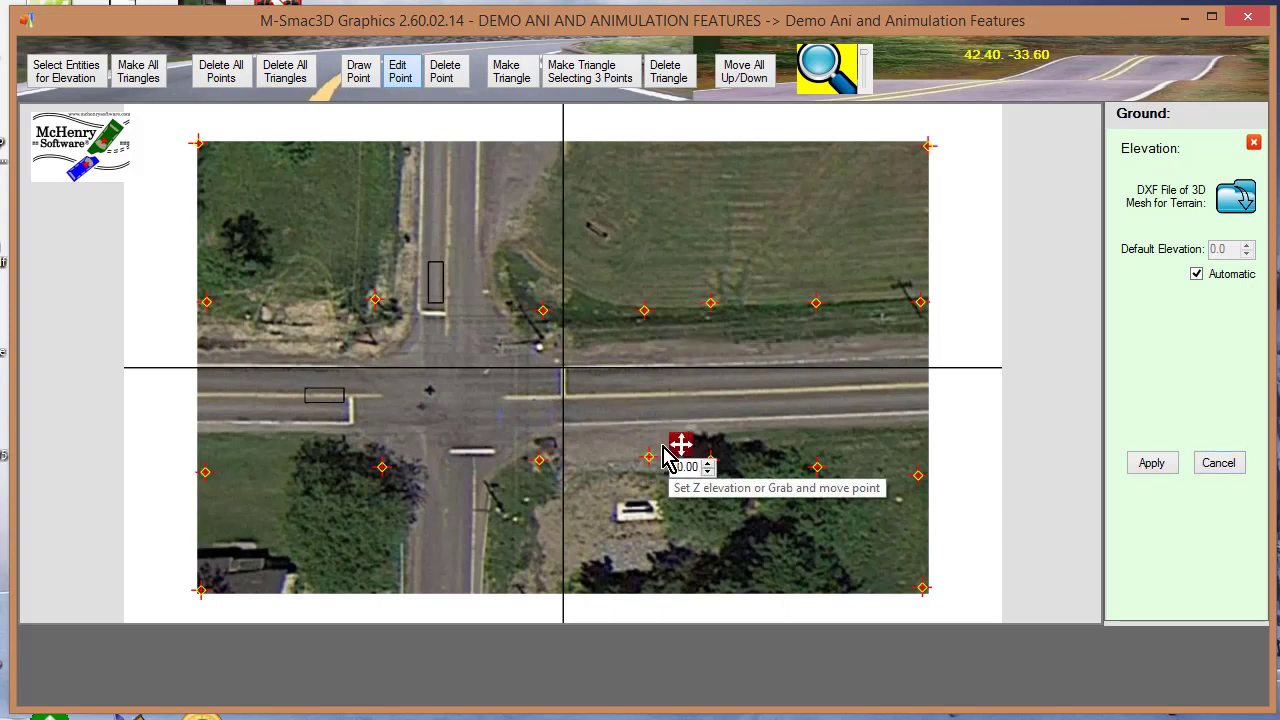
drag(681, 450, 747, 472)
mouse_move(727, 474)
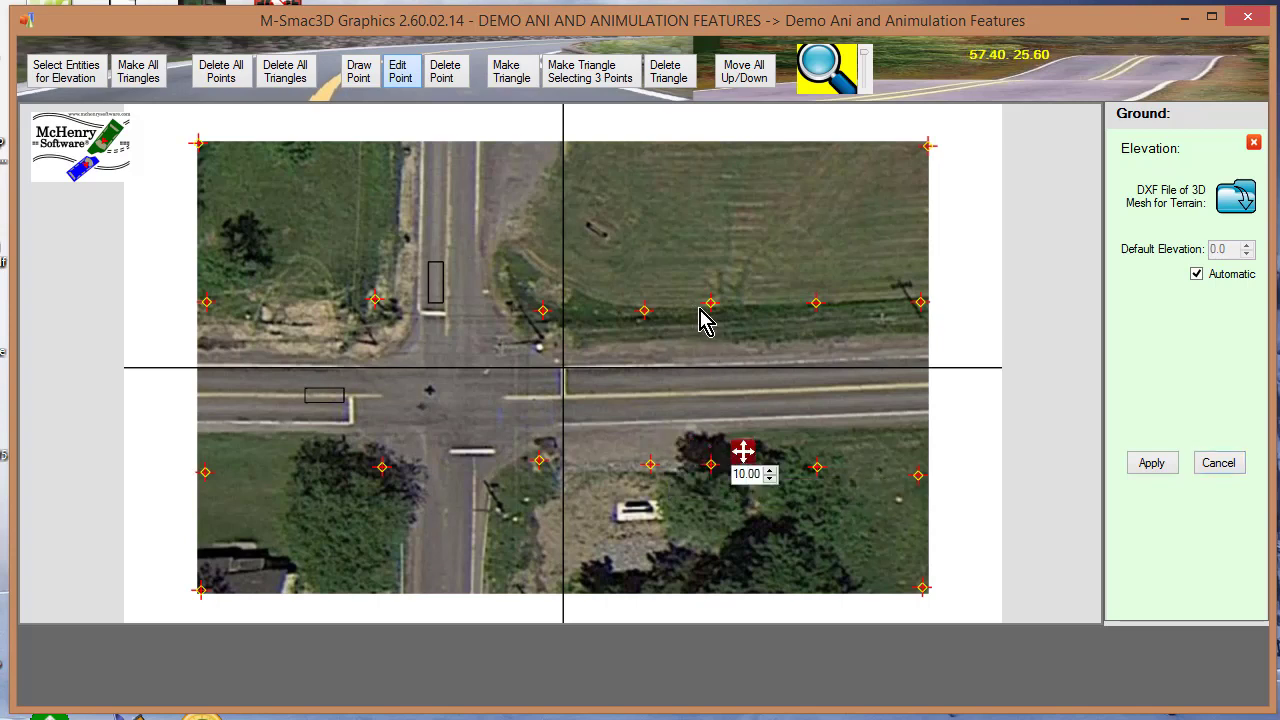
mouse_move(712, 310)
drag(743, 294, 745, 305)
- Check the Z elevations of the road-side points toward the ground's east edge
mouse_move(822, 312)
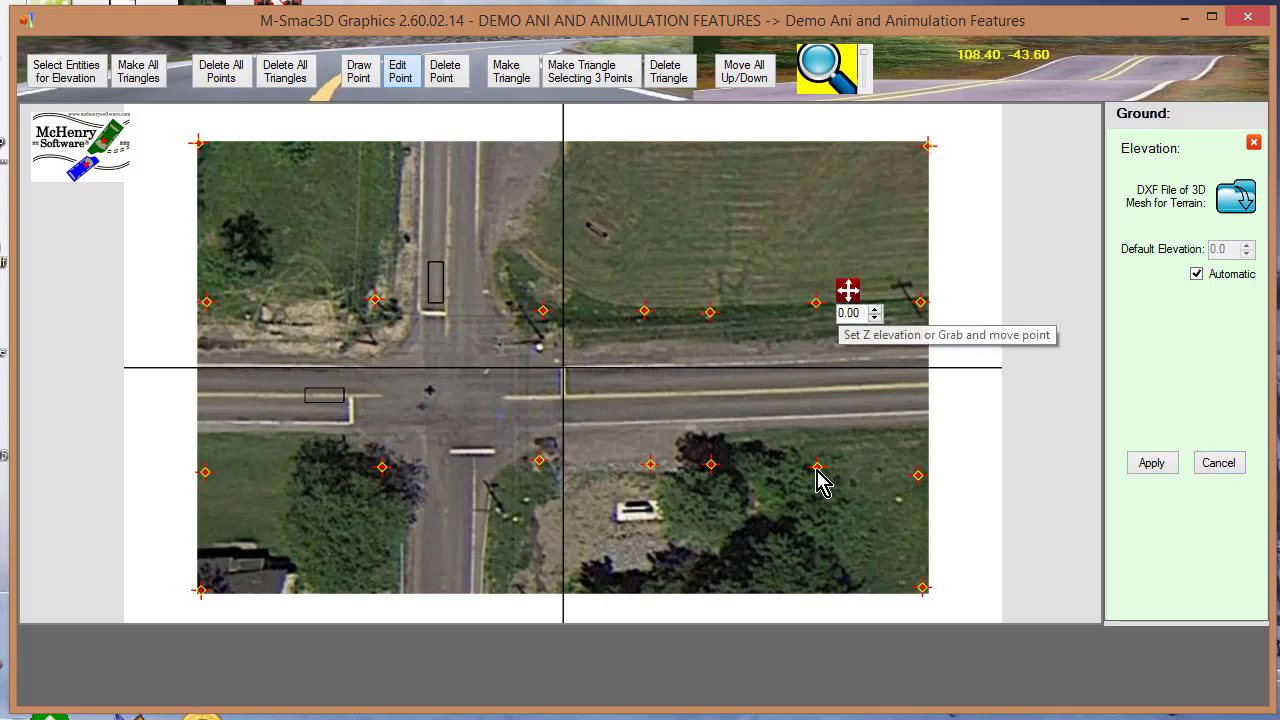
mouse_move(817, 470)
mouse_move(925, 486)
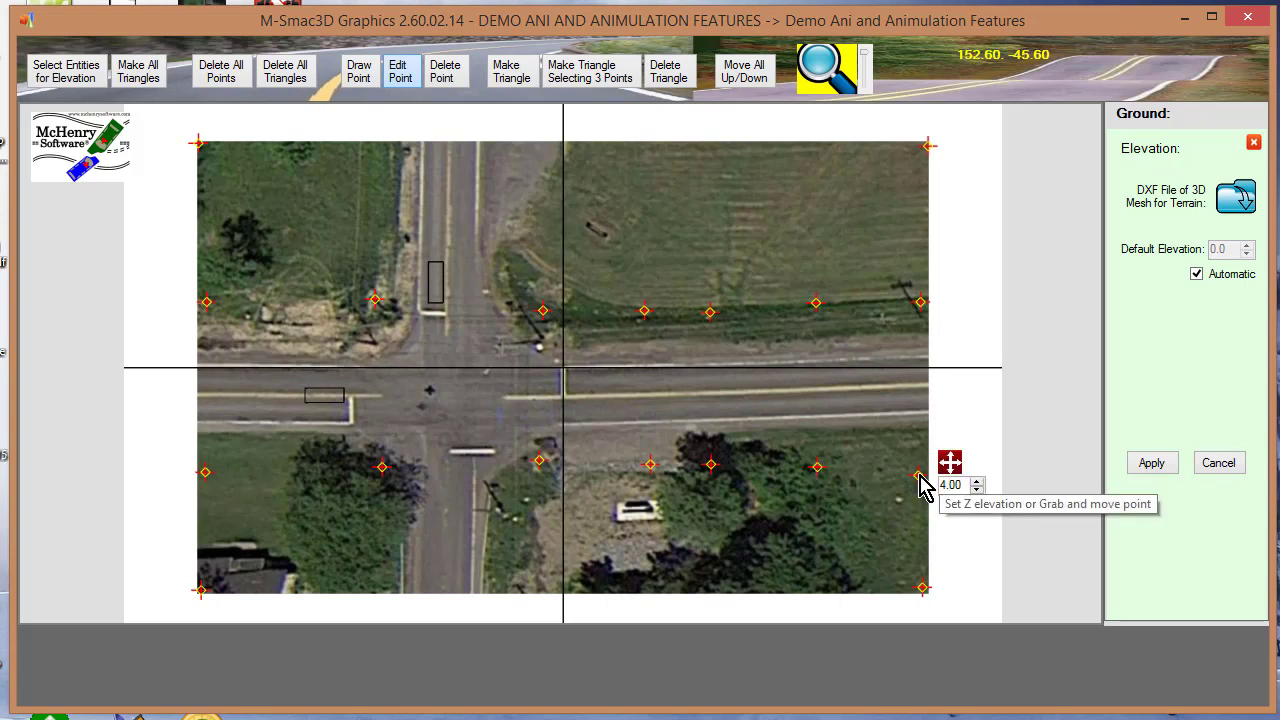
text(4)
mouse_move(926, 313)
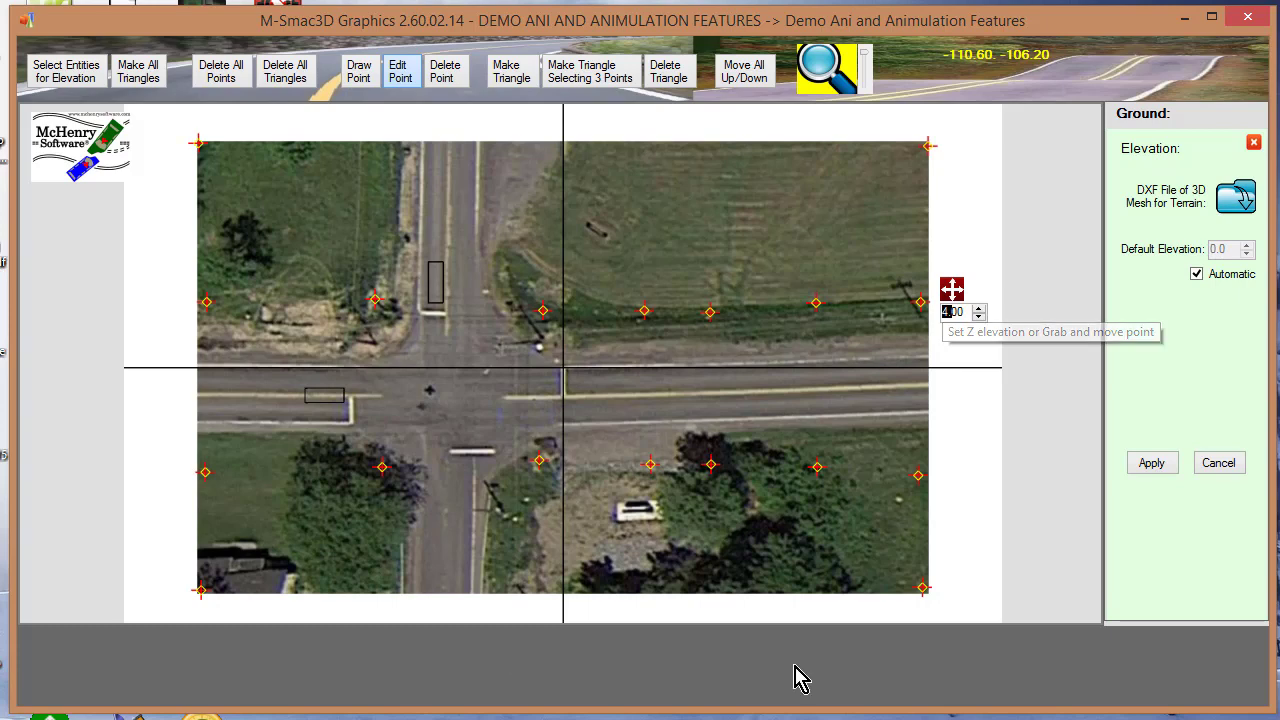
- Rebuild all triangles of the elevation mesh, apply it to the ground and return to the home perspective view
click(146, 82)
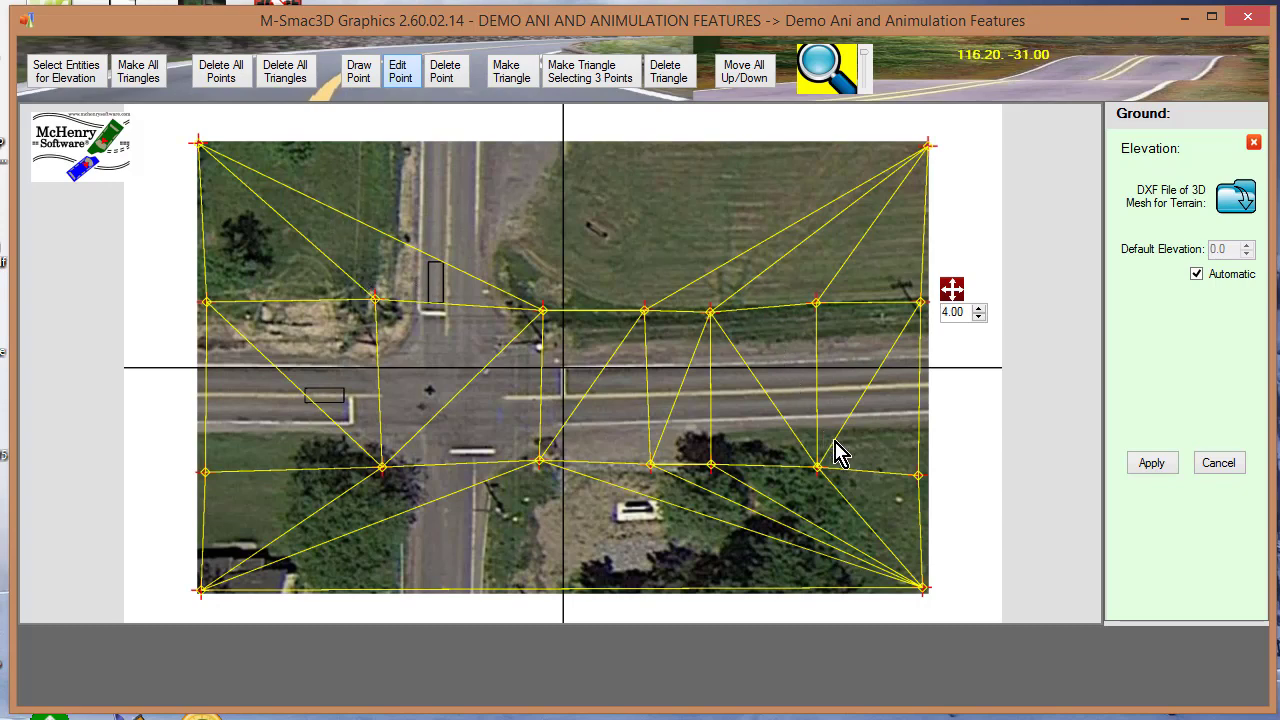
click(1153, 463)
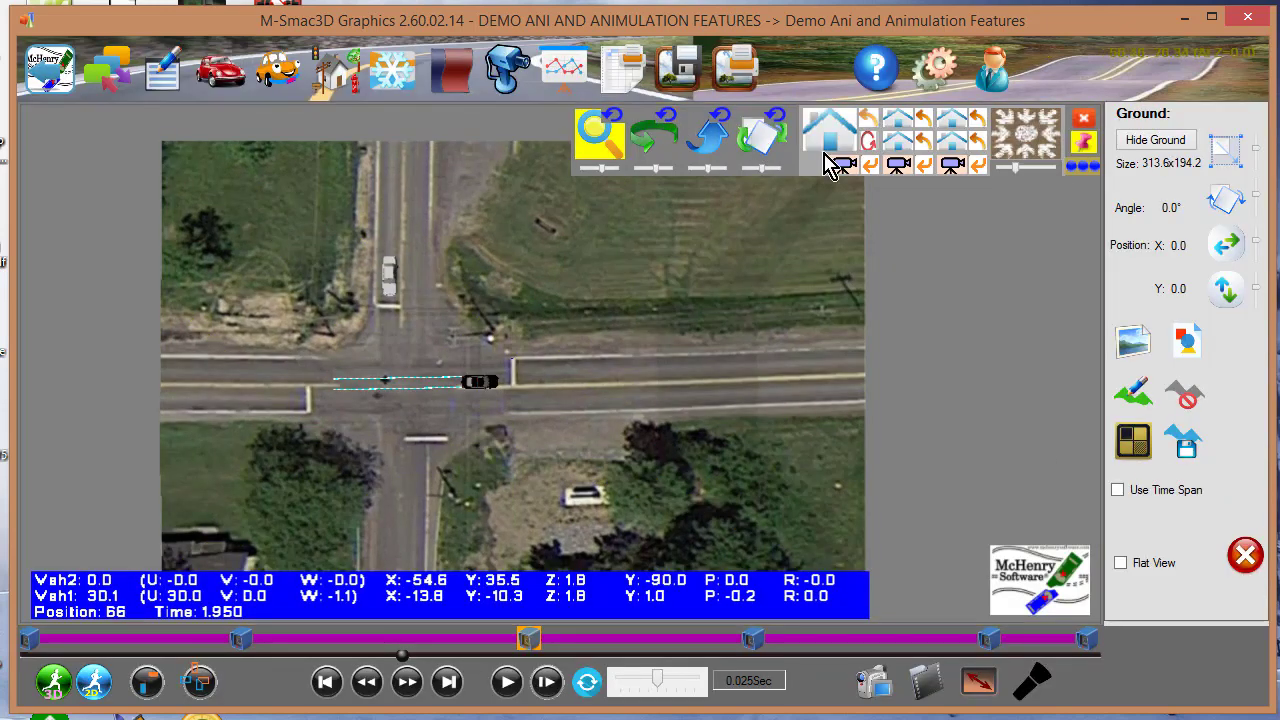
click(826, 150)
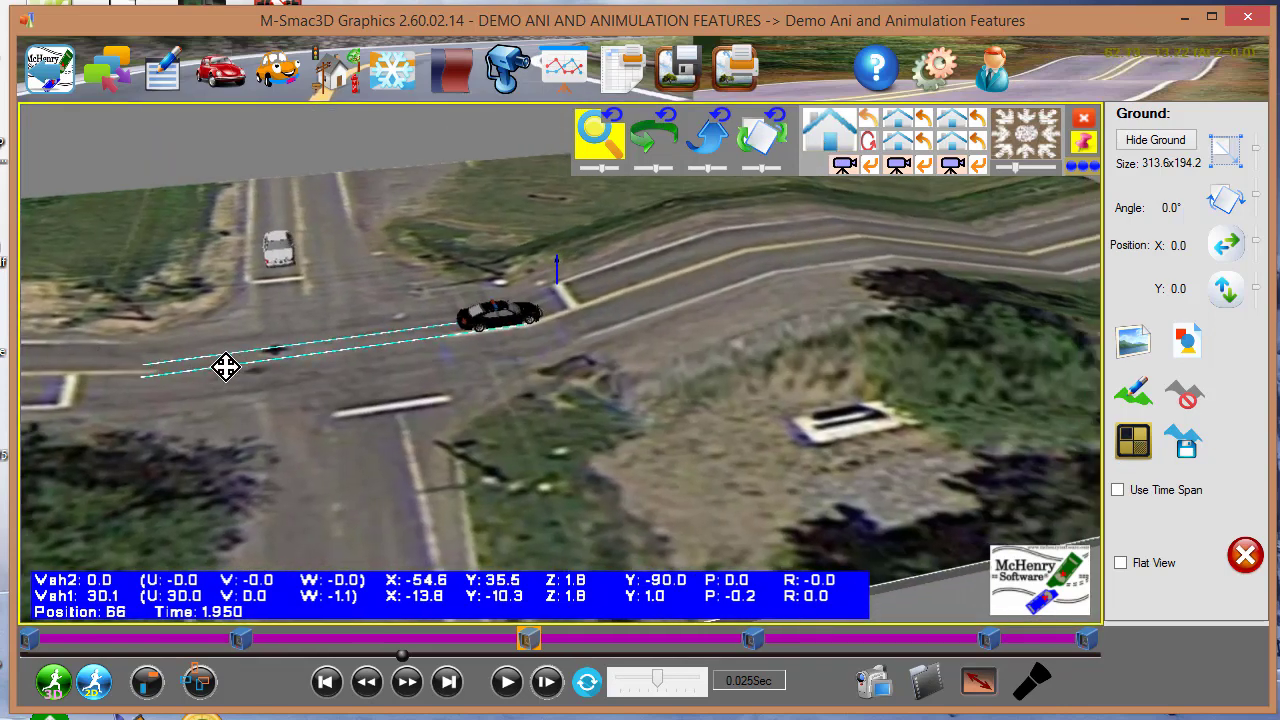
- Rerun the 3D simulation on the revised terrain and play it until the police car is midway through the intersection
drag(226, 367, 46, 368)
scroll(321, 306, up, 2)
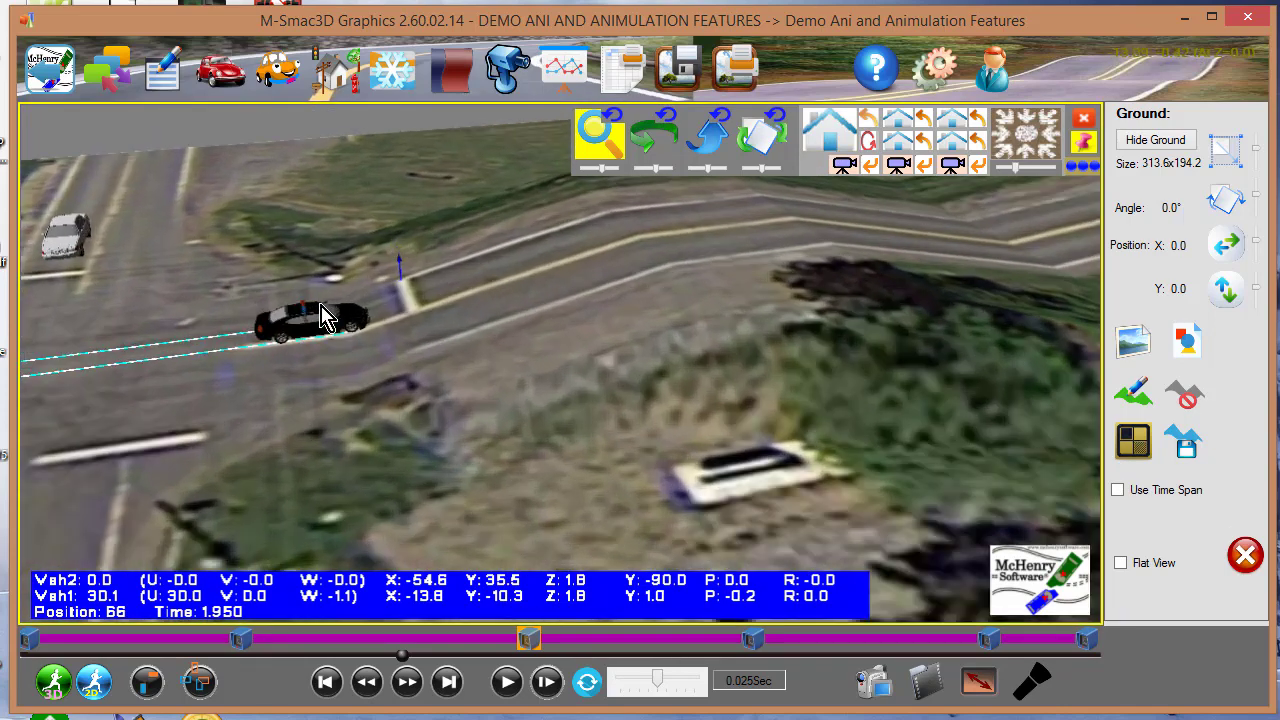
scroll(321, 306, down, 2)
scroll(321, 306, down, 2)
drag(330, 306, 620, 334)
scroll(600, 334, up, 4)
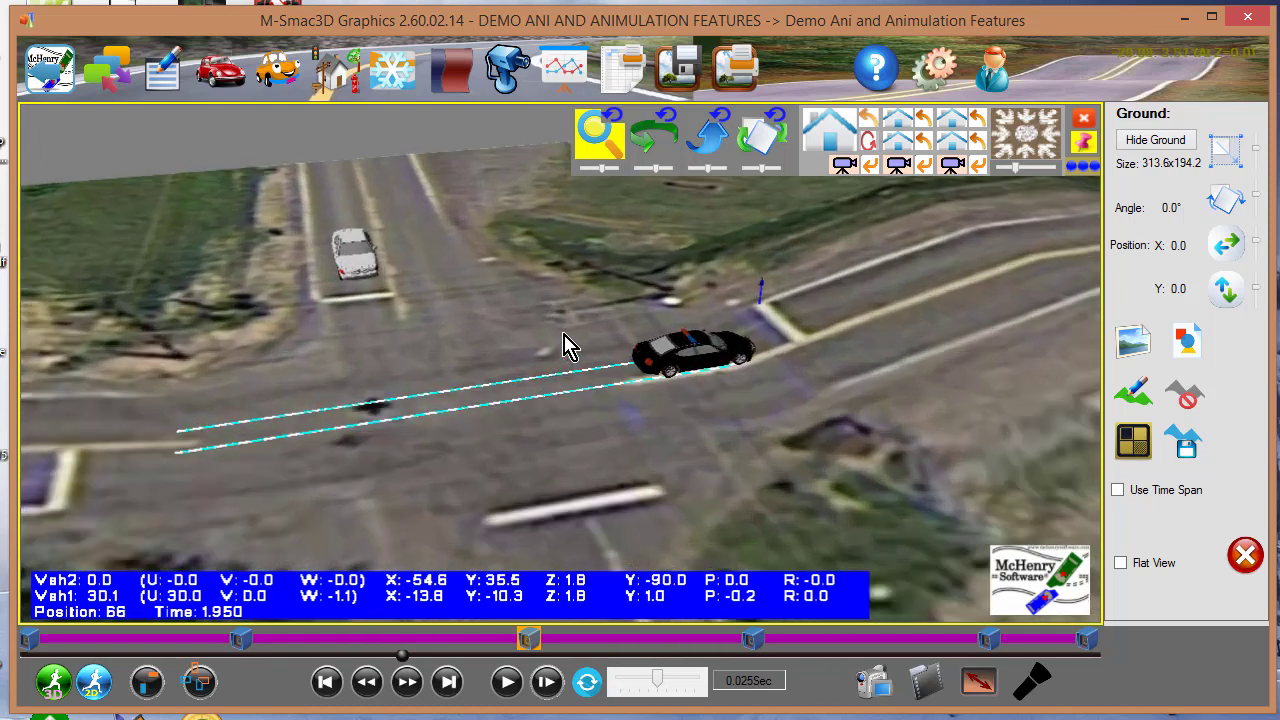
click(50, 698)
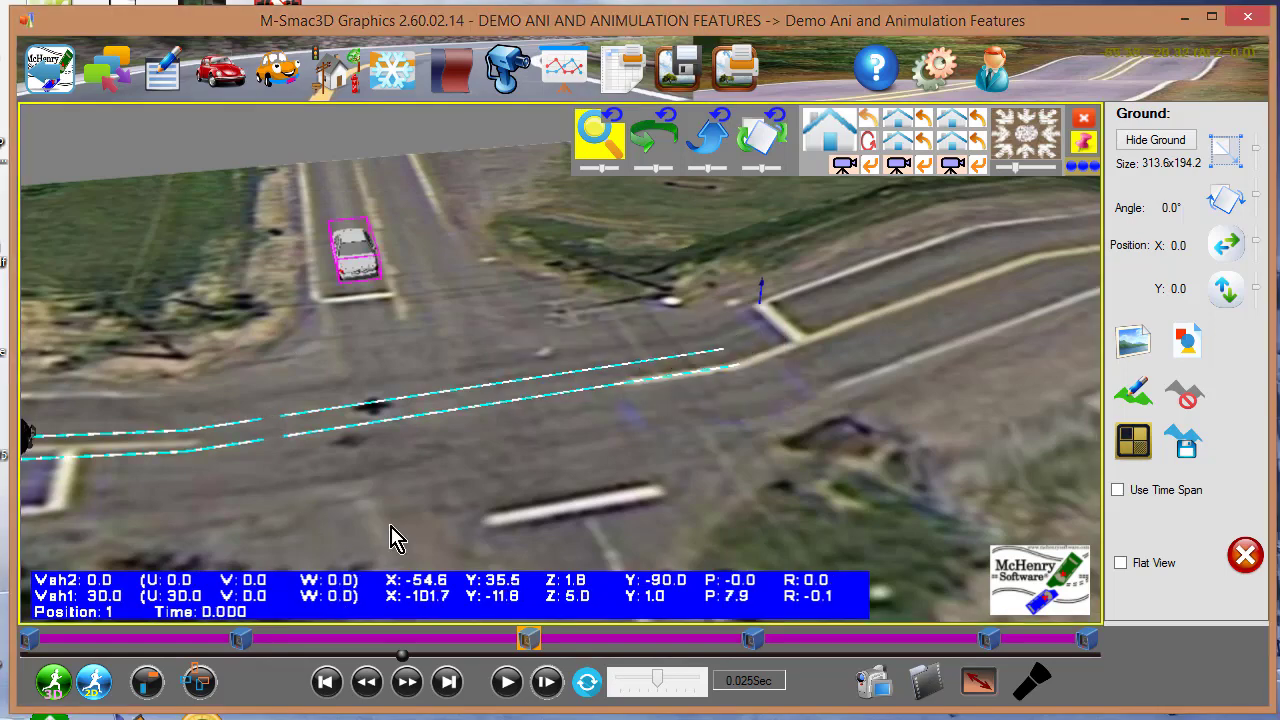
click(521, 688)
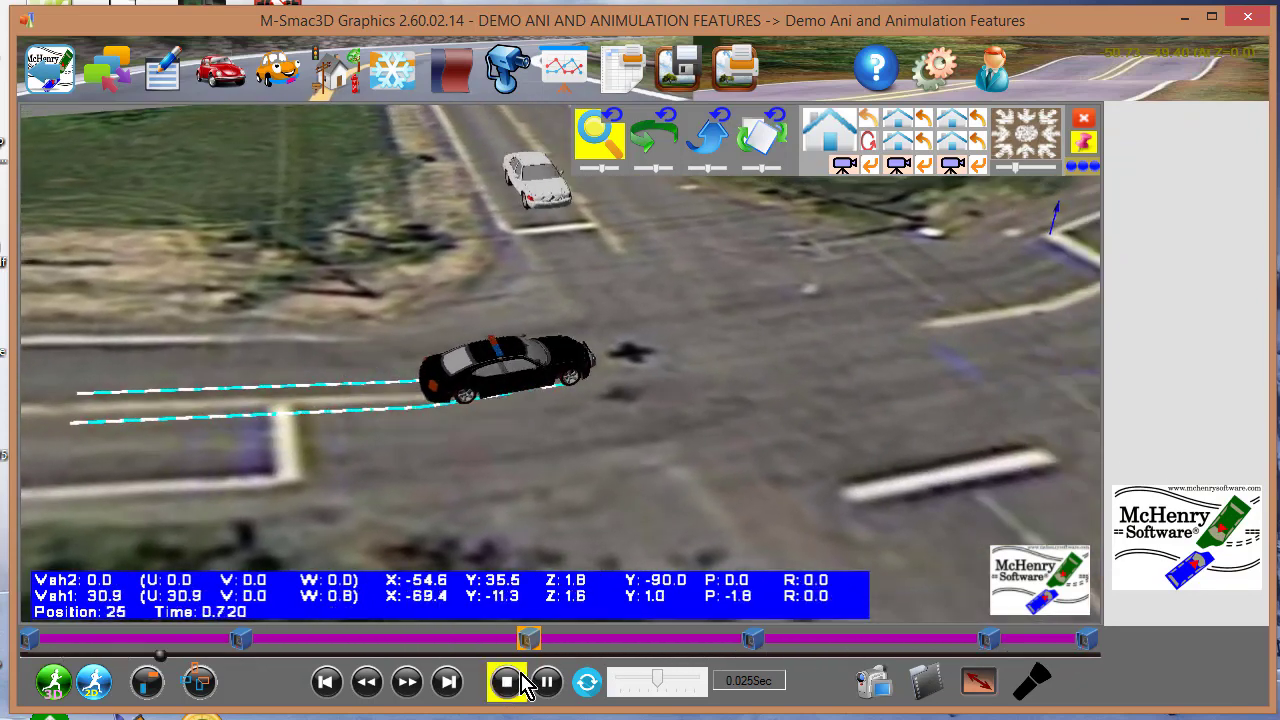
click(506, 684)
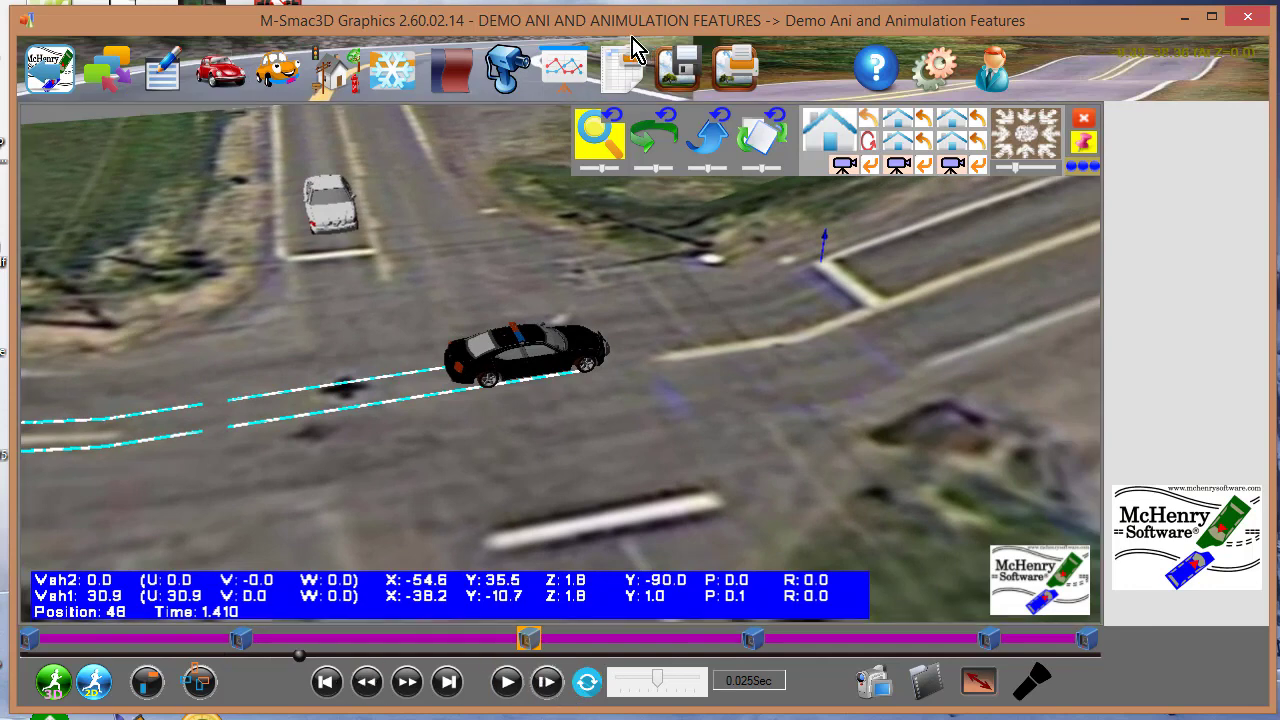
- Turn off the tracking view and show the first frame of the run from overhead
click(1076, 166)
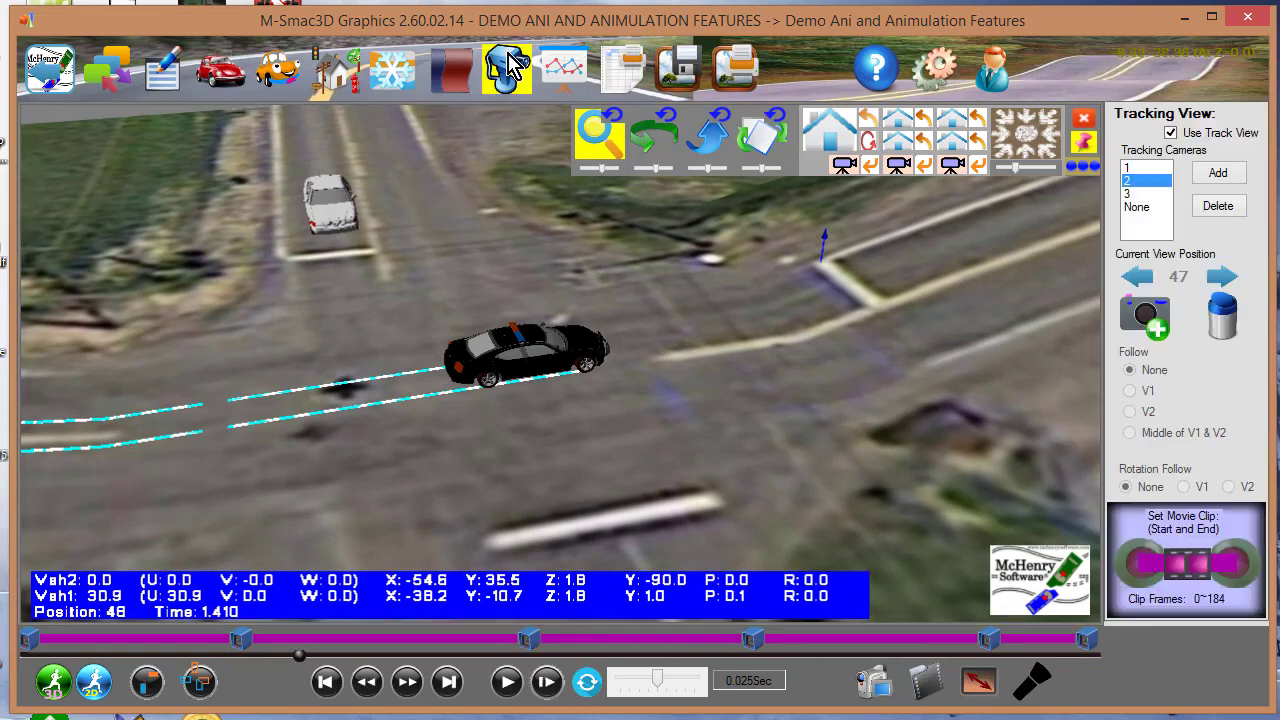
click(1195, 133)
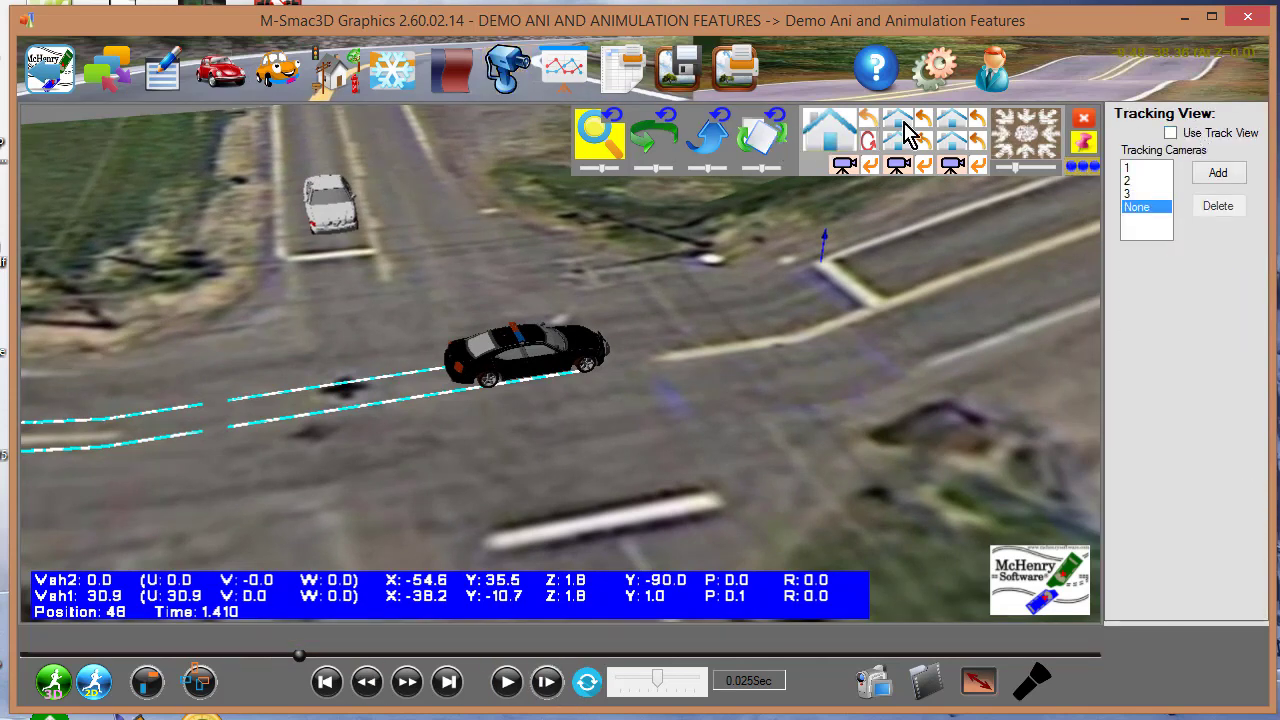
click(1027, 140)
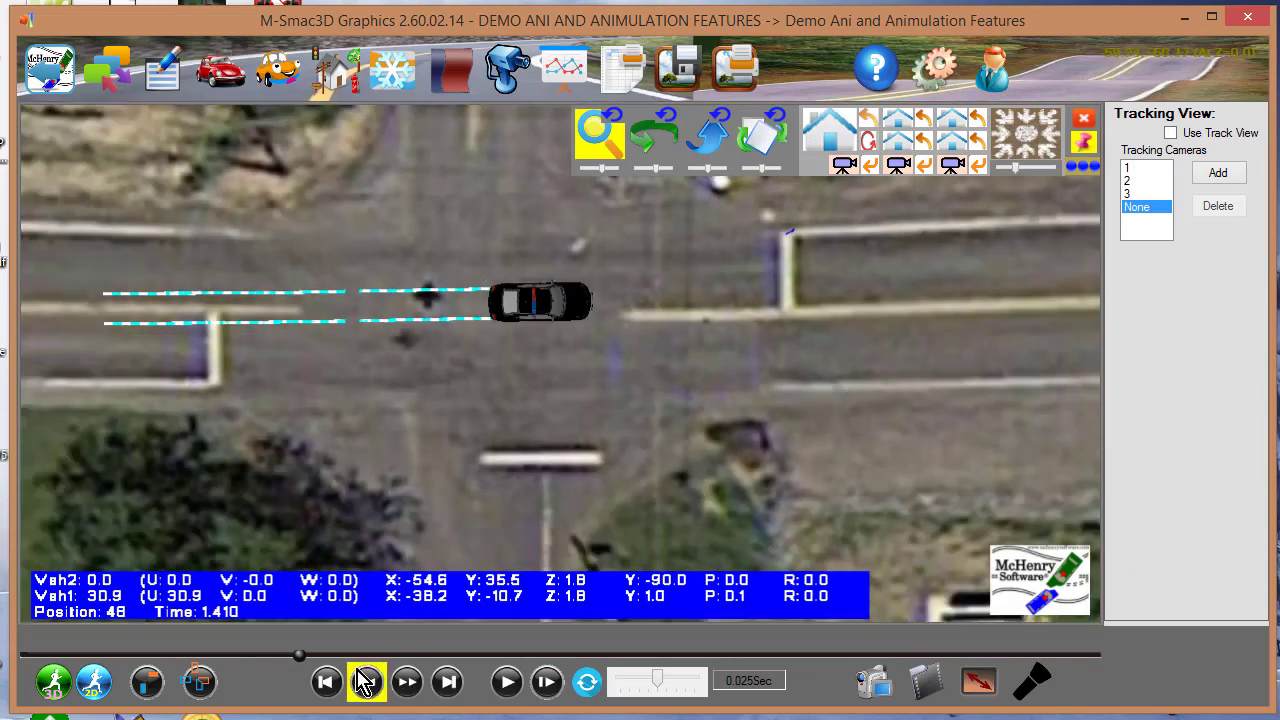
click(326, 682)
click(294, 194)
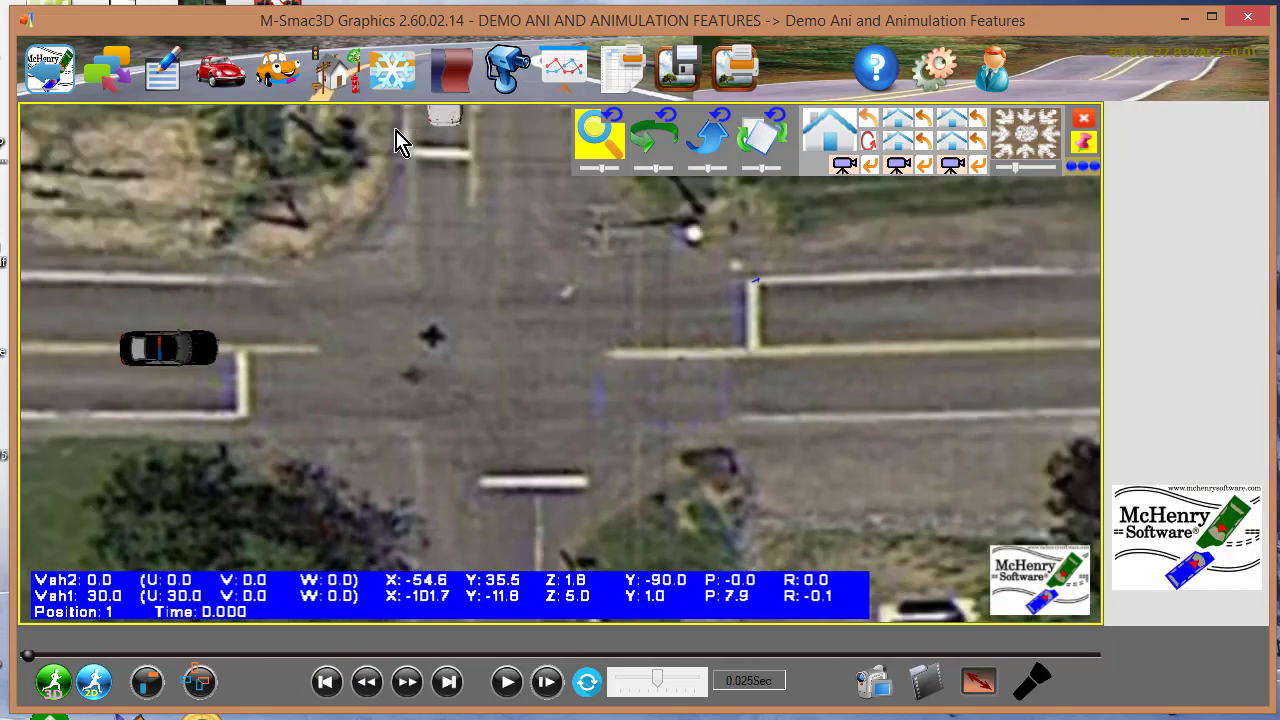
- Open the chooser for adding a 3D object model and browse the M3D and DXF files in the Objects3D folder
click(323, 88)
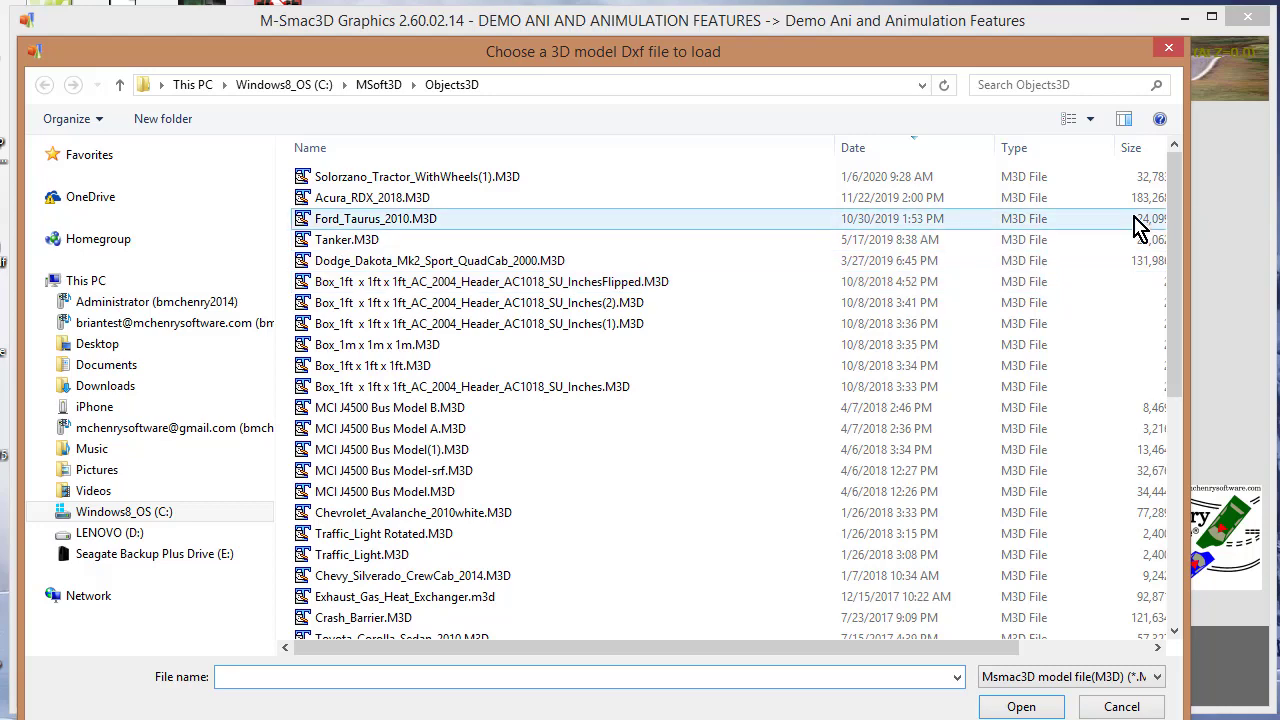
drag(1177, 226, 1203, 412)
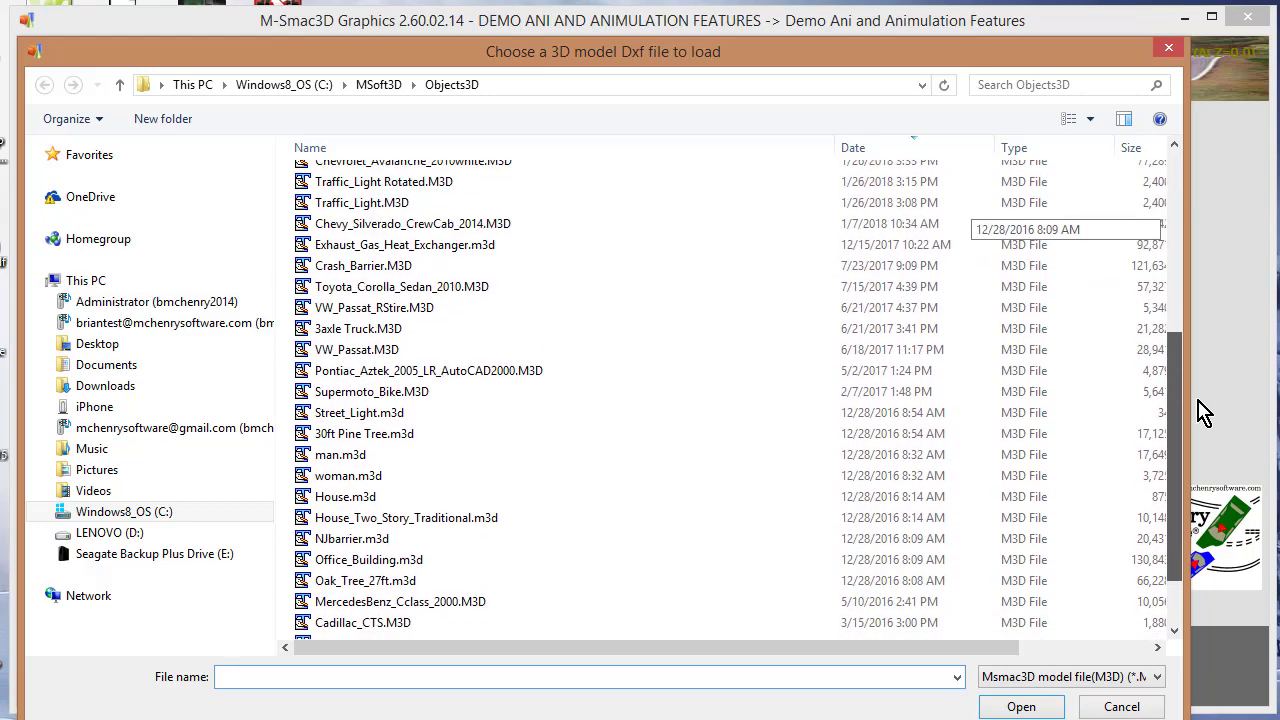
click(1157, 677)
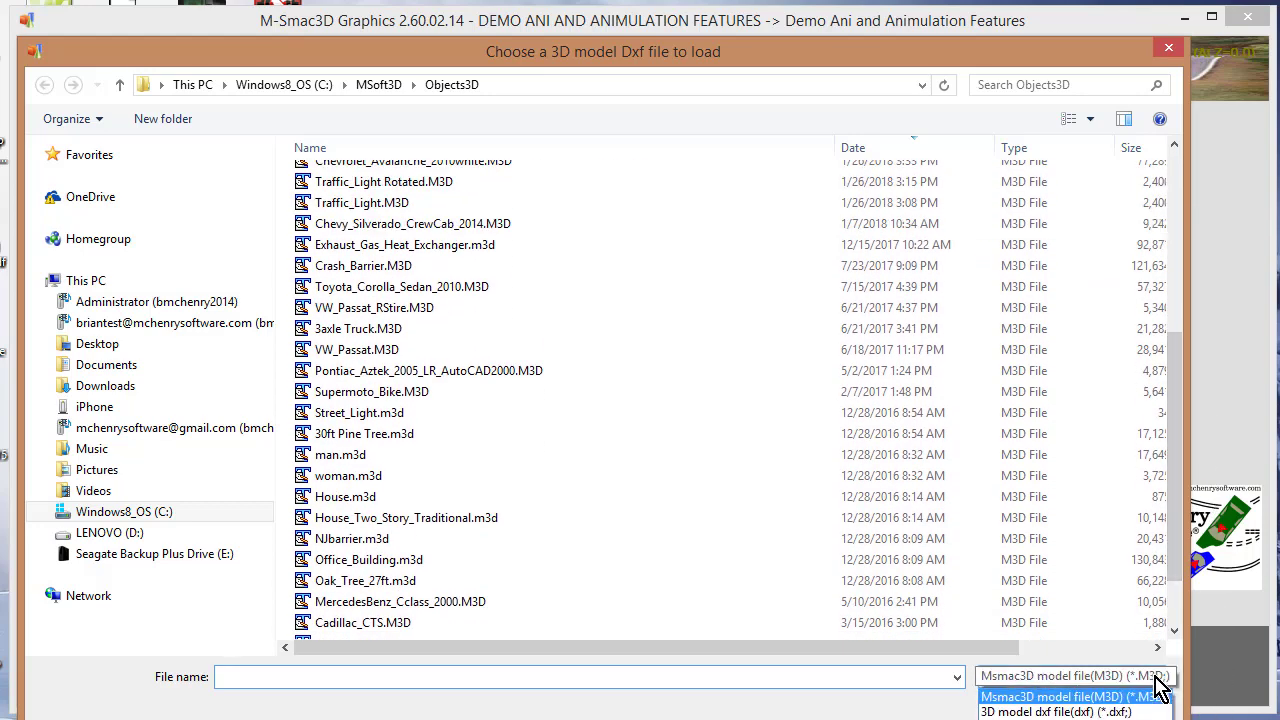
click(1060, 711)
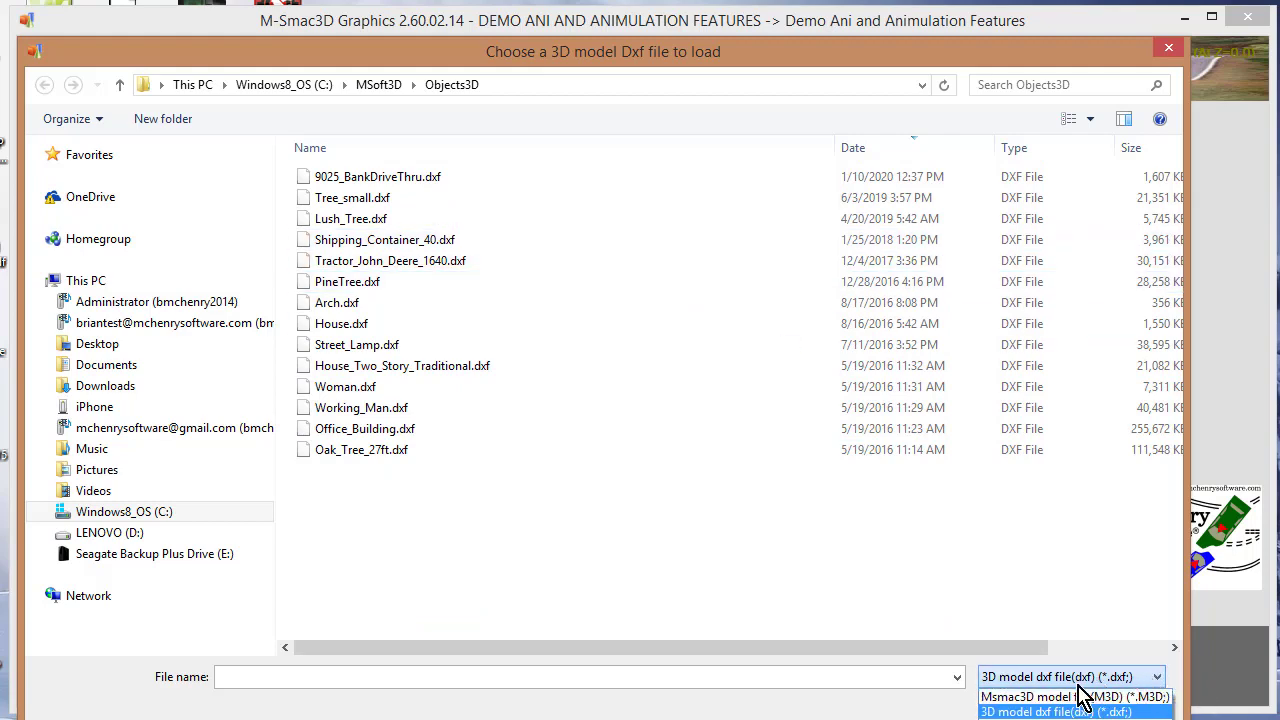
click(1080, 690)
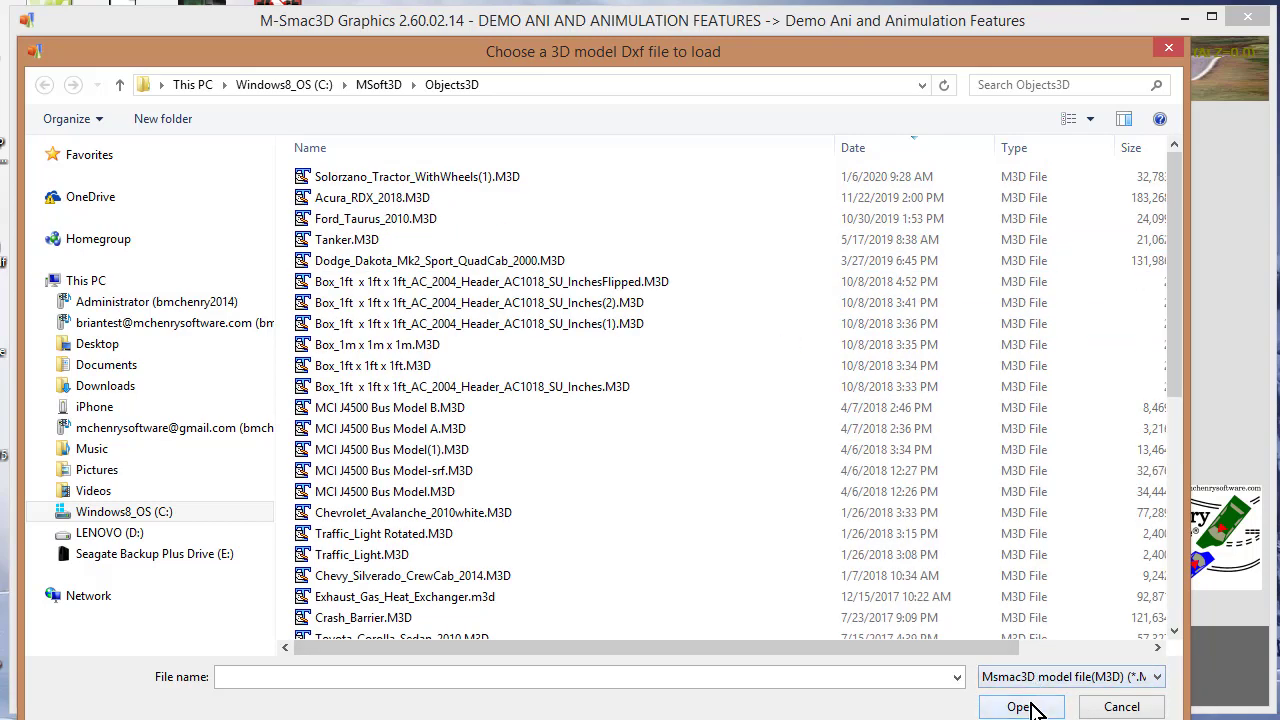
- Load Dodge_Charger_Police_Car_2007.M3D from the Models3D folder into the scene as a simple model
click(372, 88)
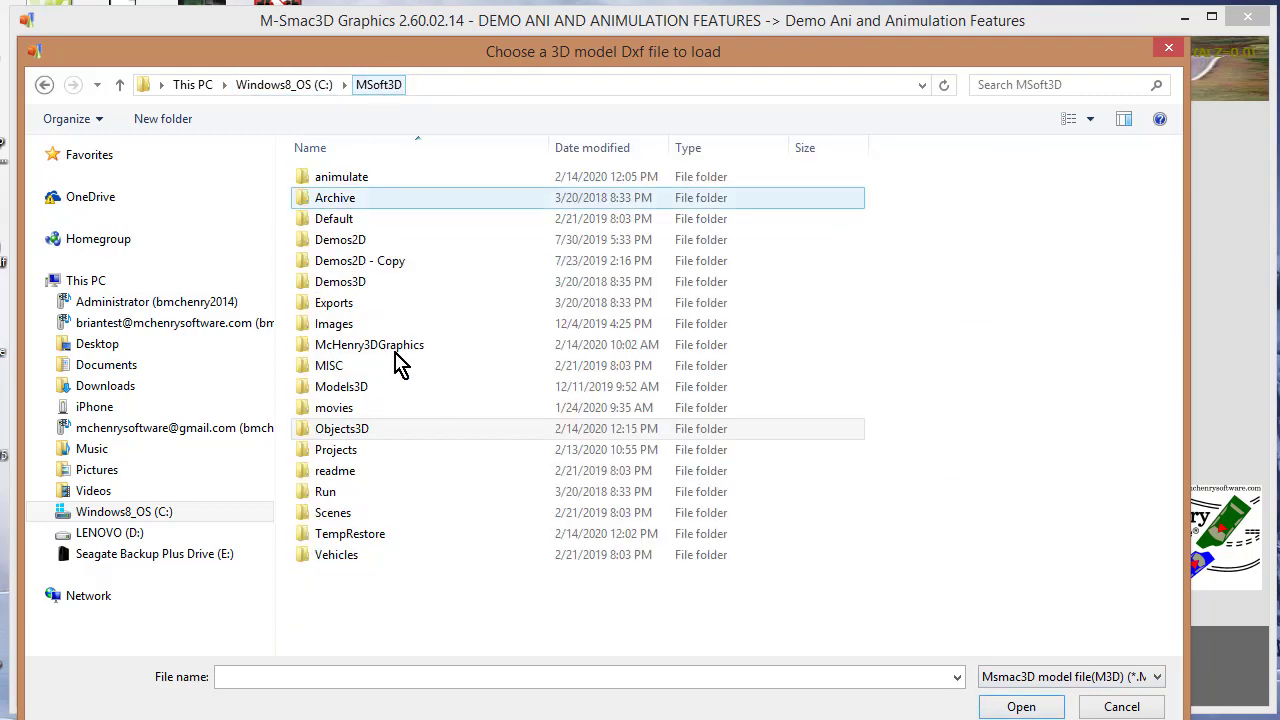
double_click(357, 390)
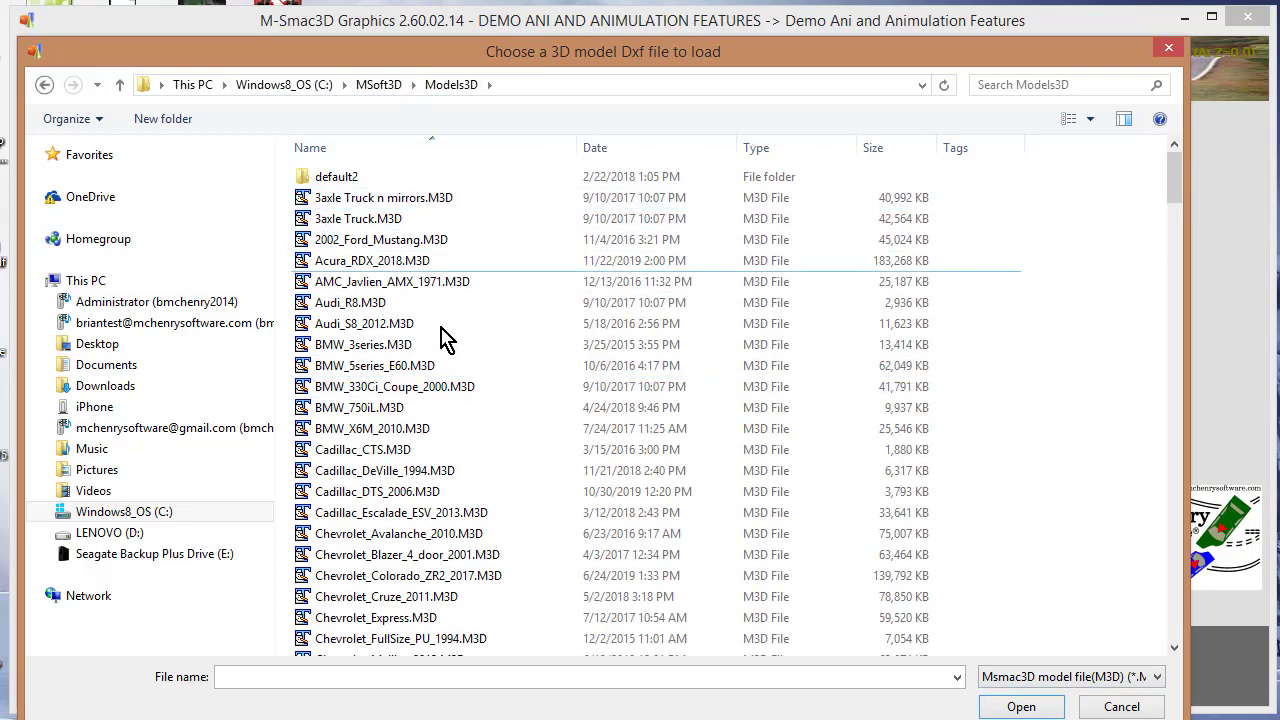
scroll(440, 380, down, 6)
scroll(435, 420, up, 5)
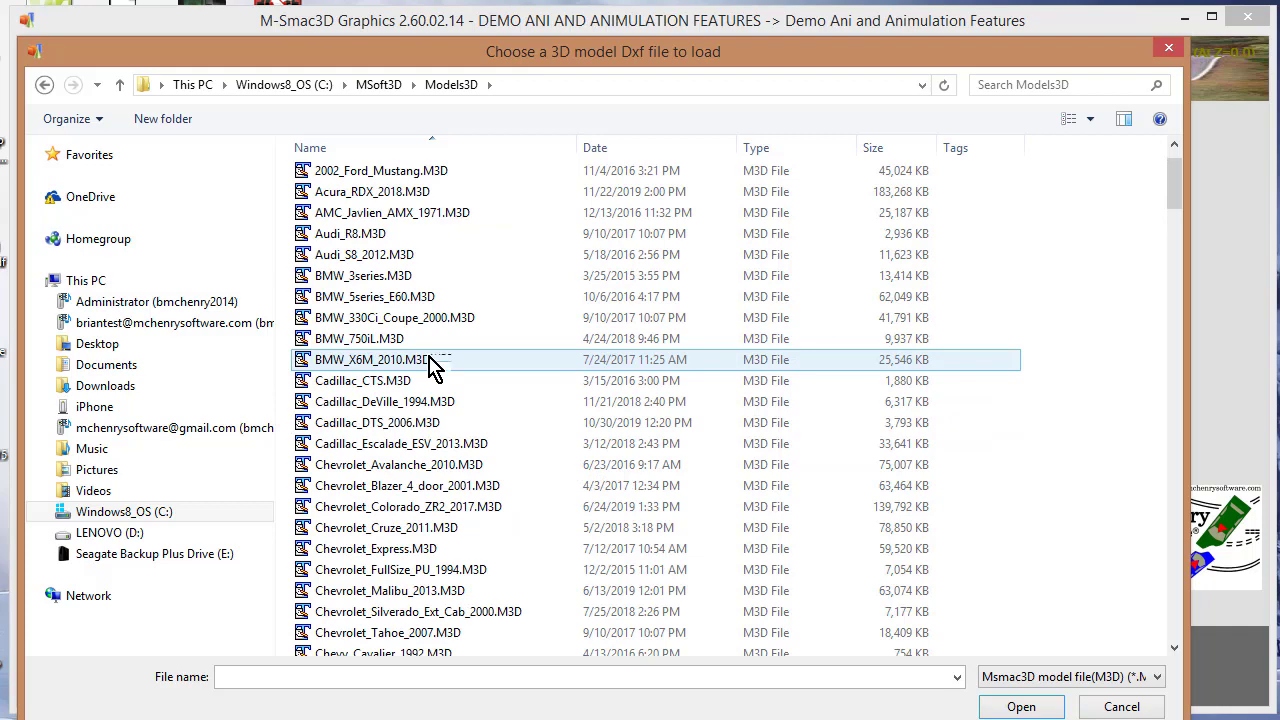
scroll(430, 368, down, 13)
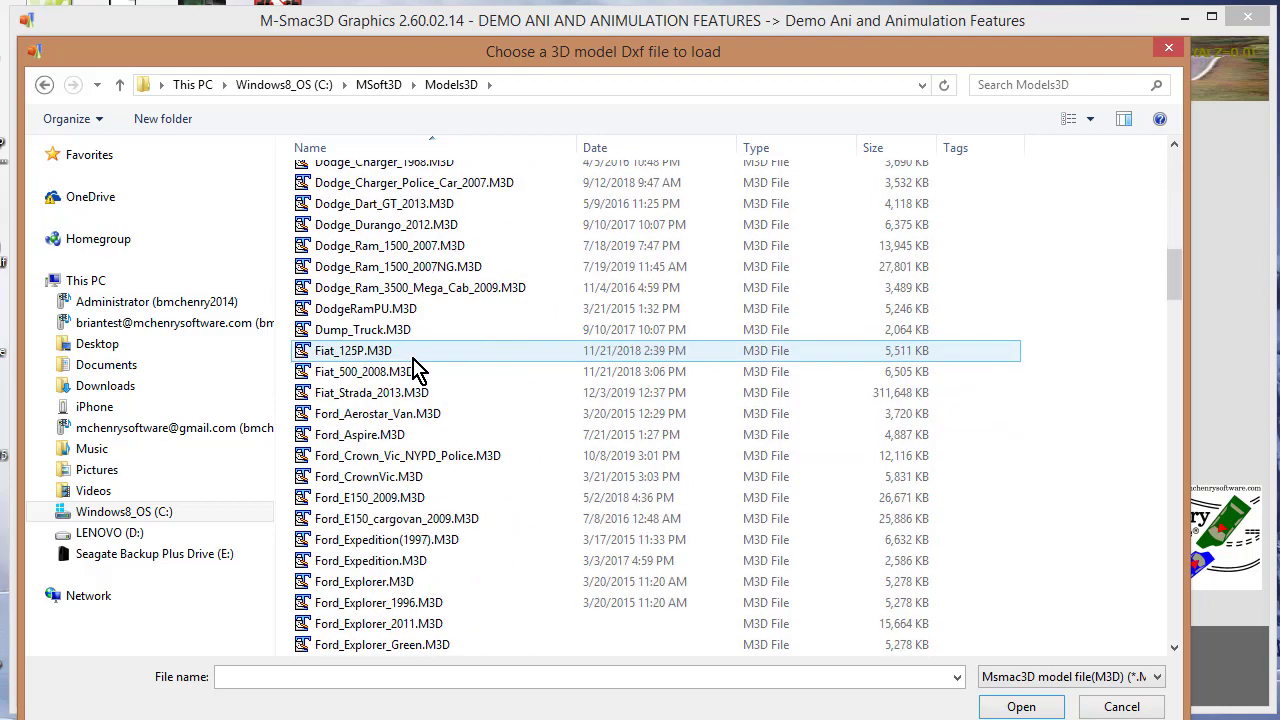
scroll(415, 362, up, 1)
click(406, 238)
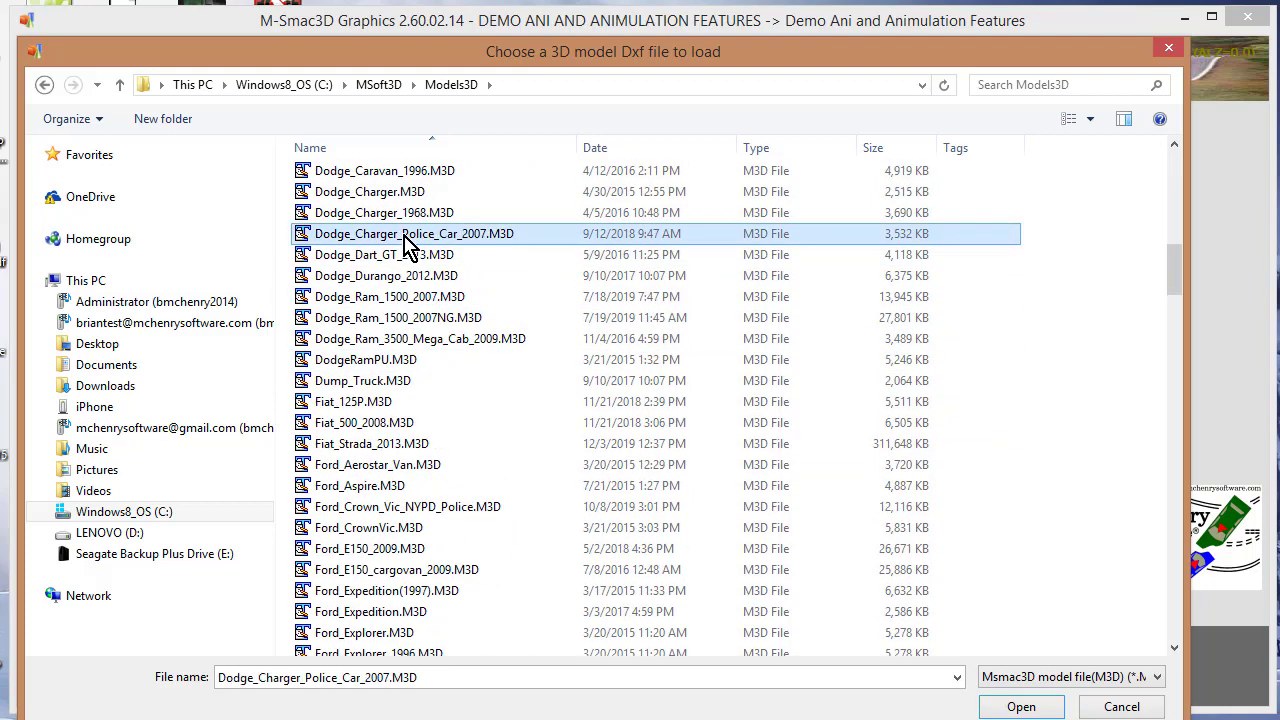
click(1020, 705)
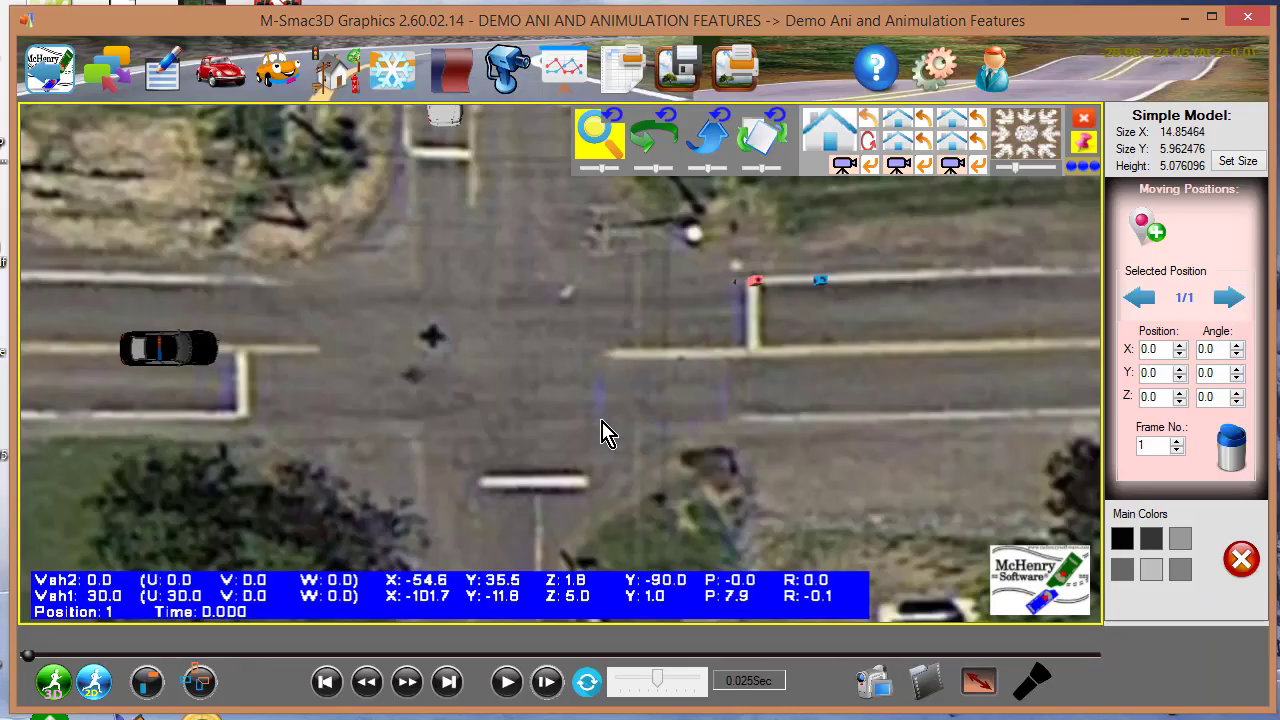
- View the loaded model's location from overhead and in the home perspective view
scroll(755, 310, up, 1)
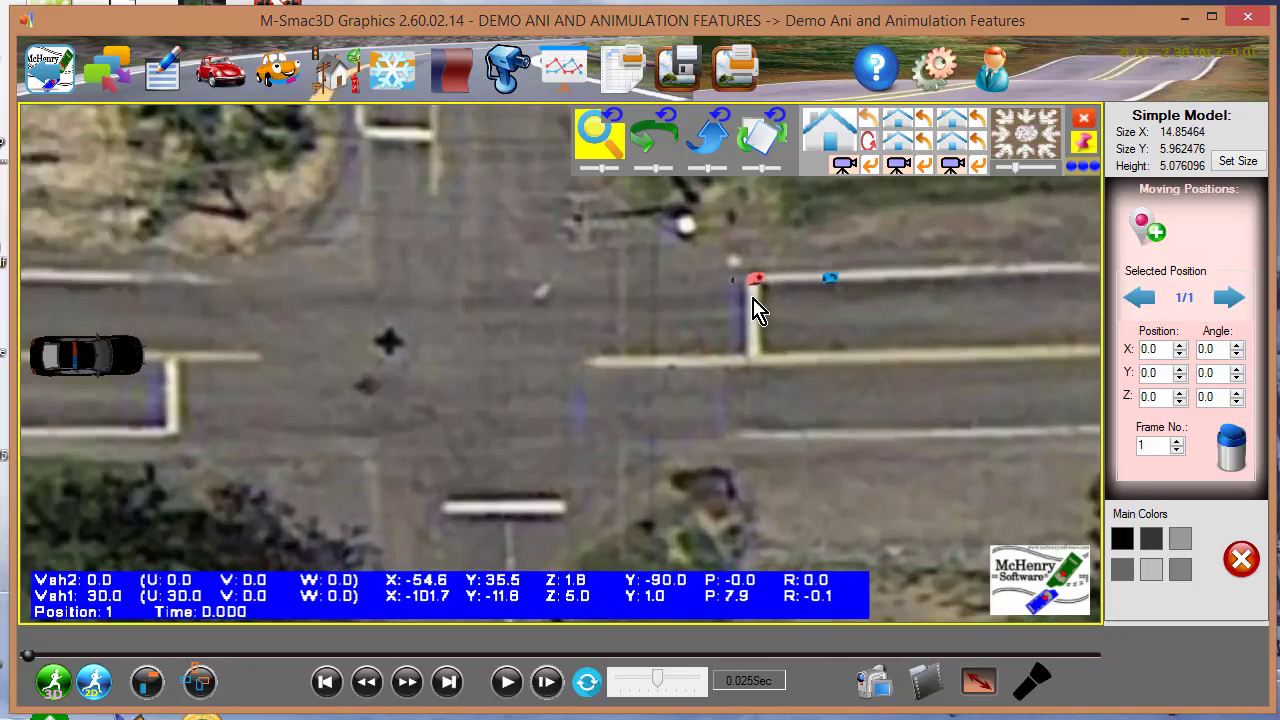
scroll(756, 305, down, 1)
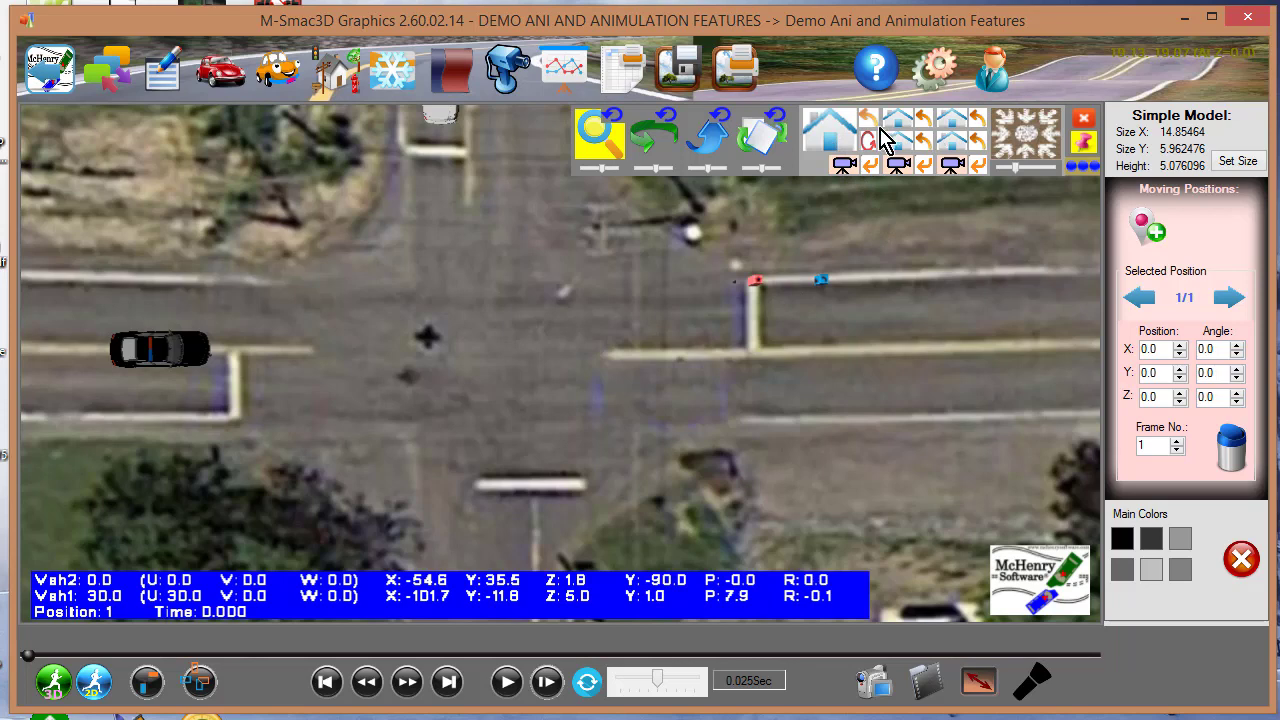
click(822, 148)
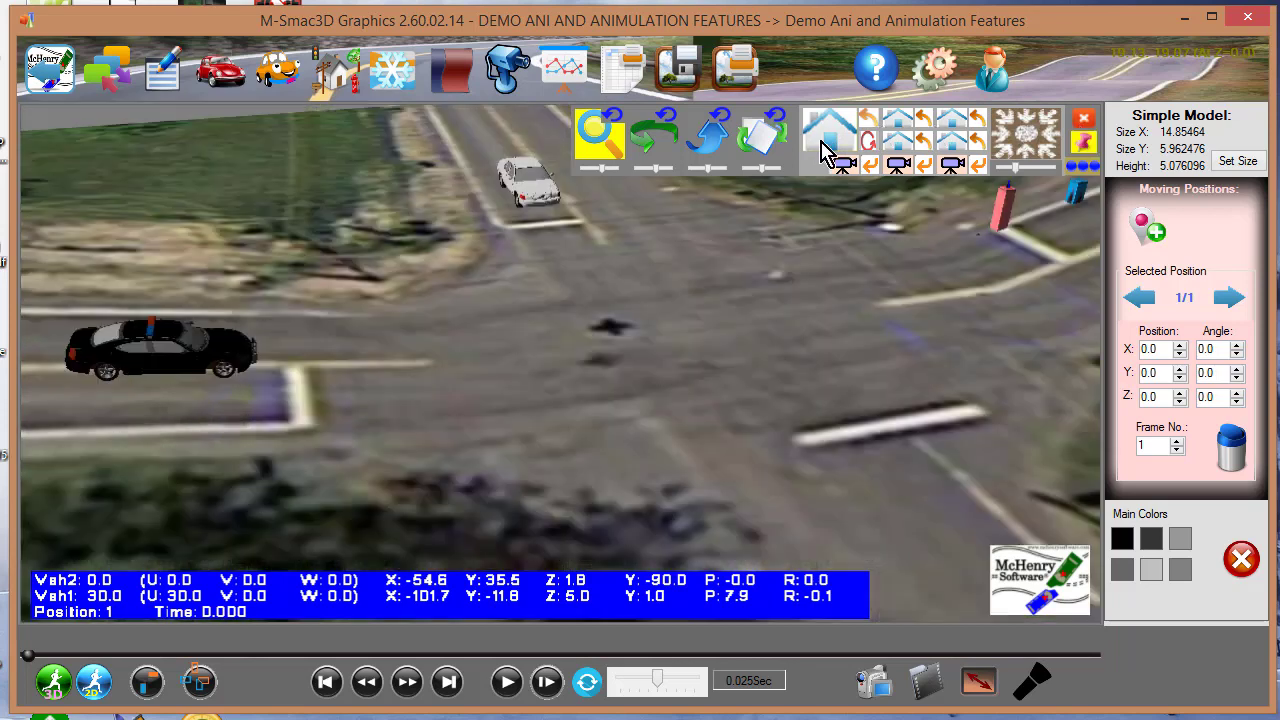
- Move the new model from the origin across the intersection to about X -104.7, Y 4.6, near the black police car
drag(851, 277, 733, 306)
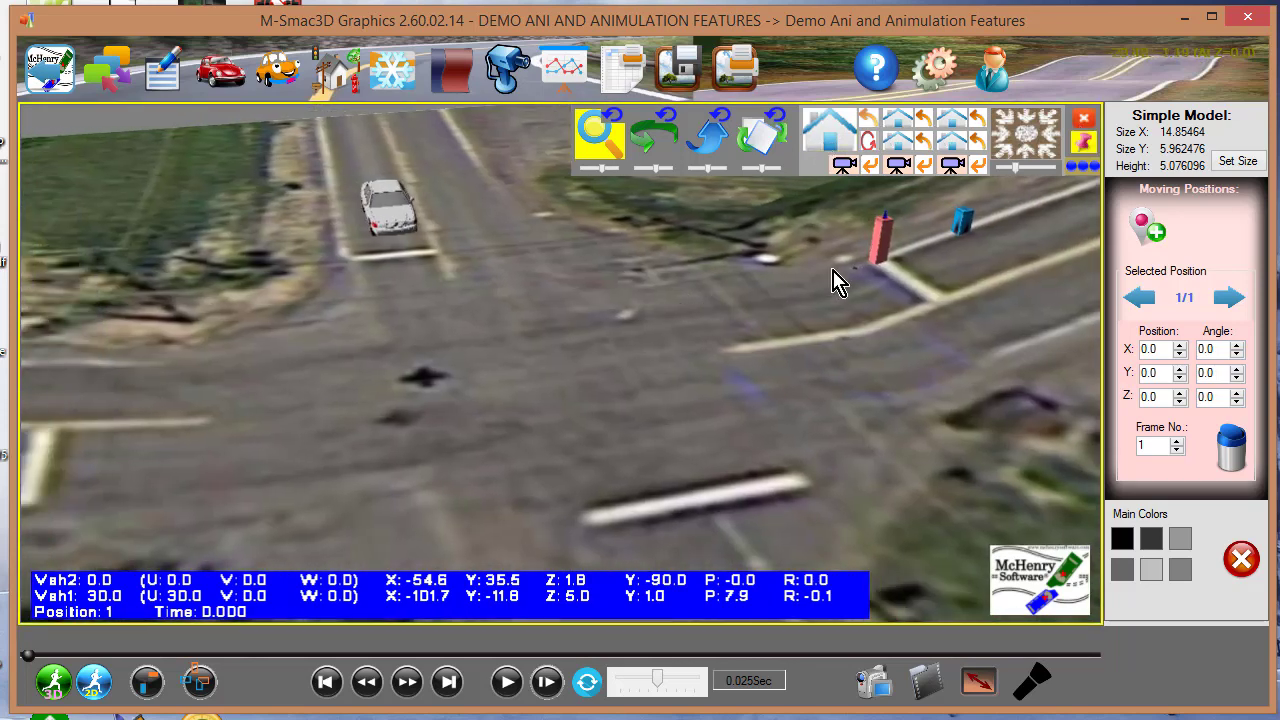
drag(886, 249, 288, 291)
scroll(370, 321, down, 2)
drag(316, 340, 288, 318)
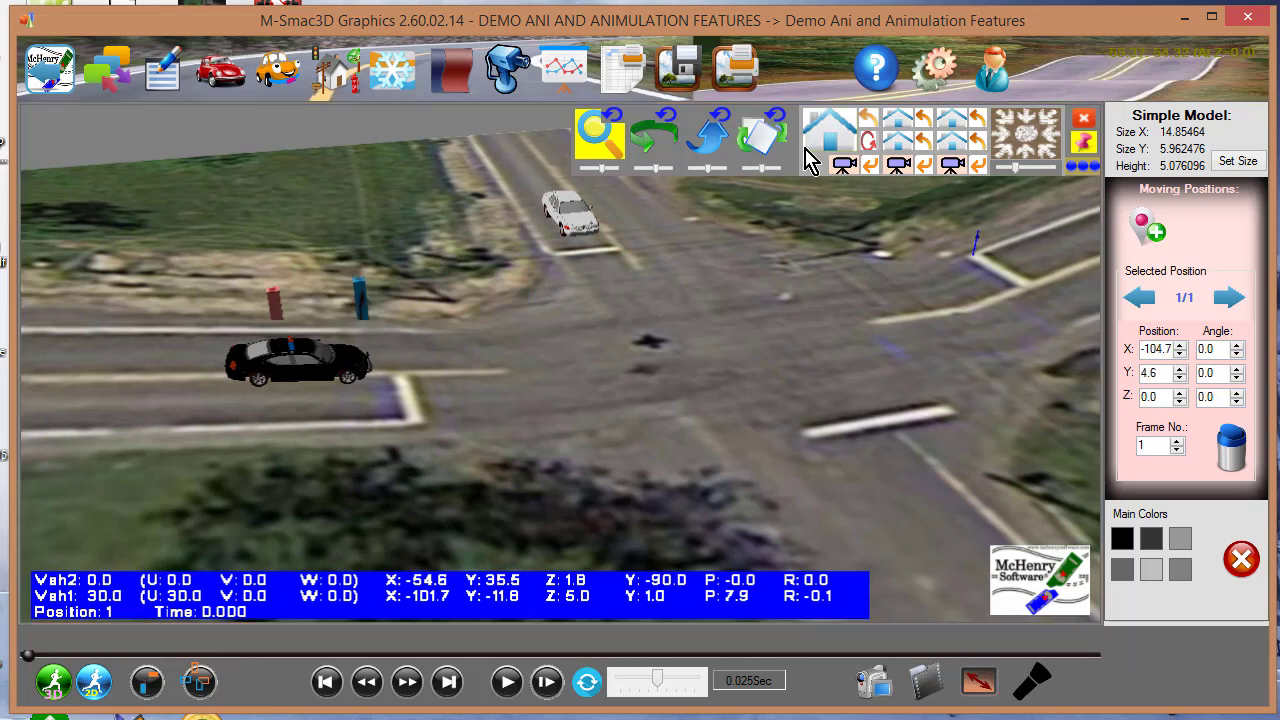
- Place the model's first moving position beside the black car at about X -102.7, Y -4.1, Z 5.0, with frame number 2
click(1036, 130)
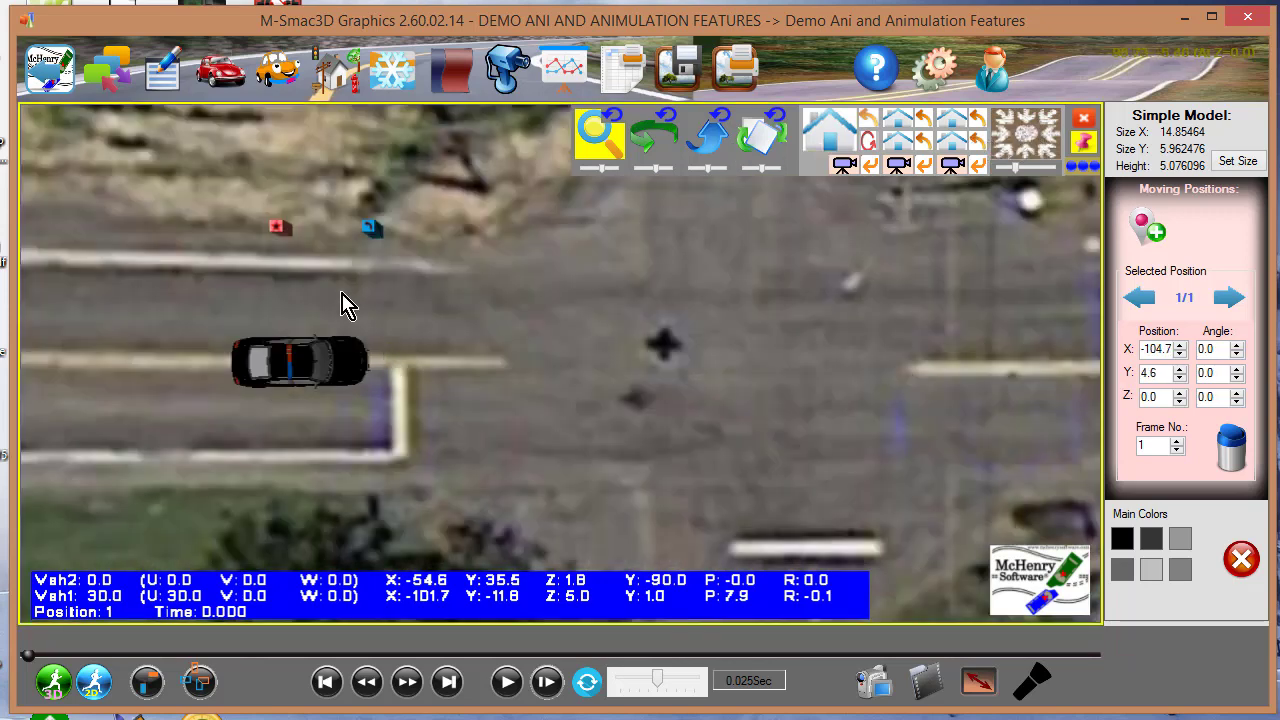
drag(280, 229, 277, 277)
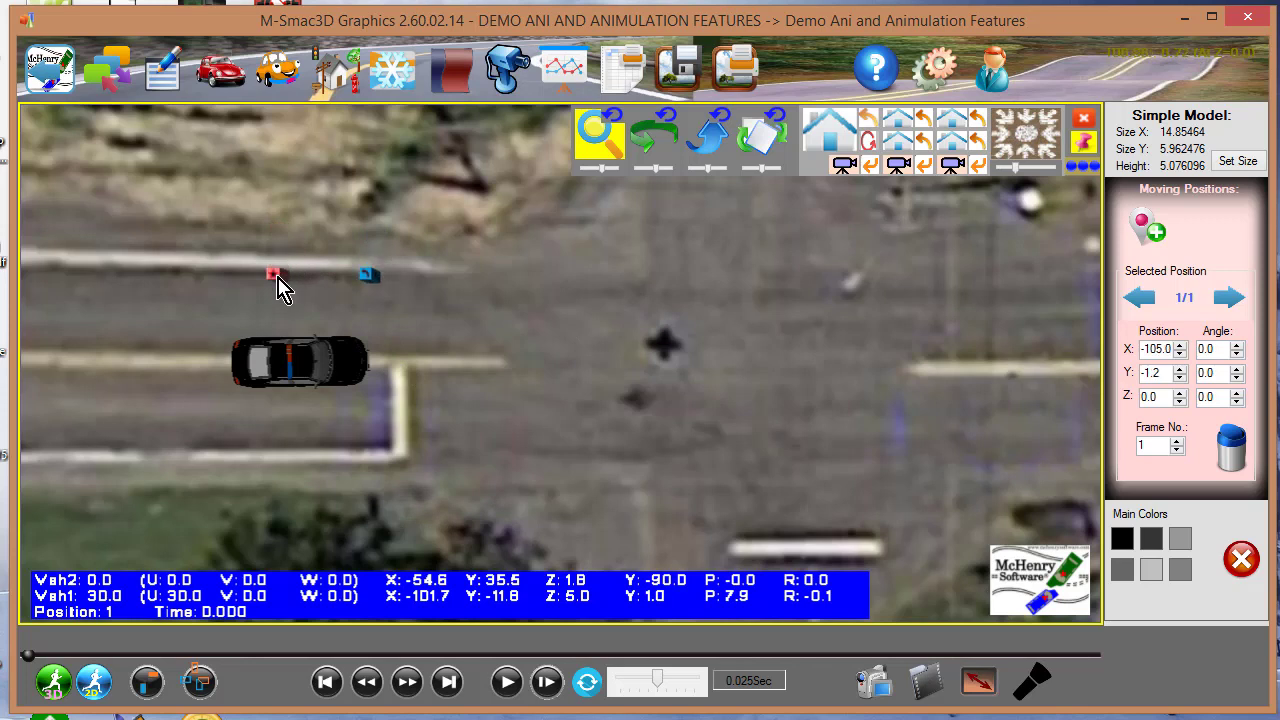
click(1179, 392)
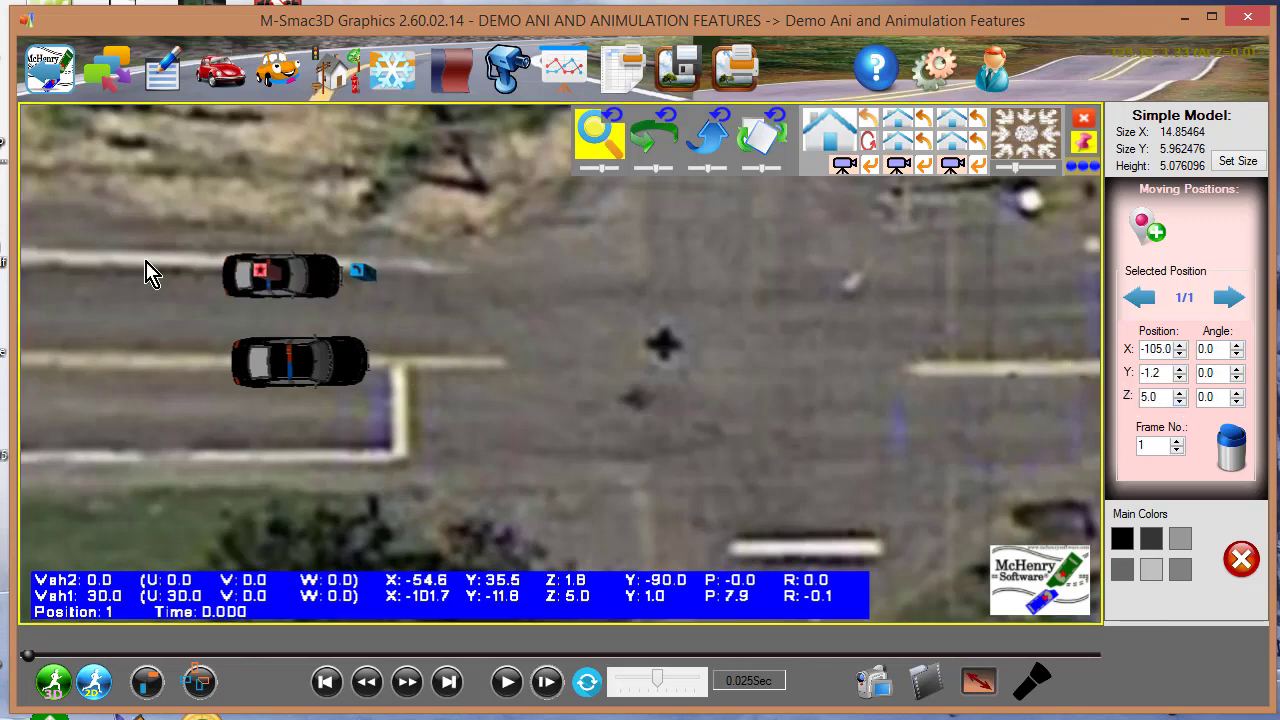
drag(260, 280, 282, 305)
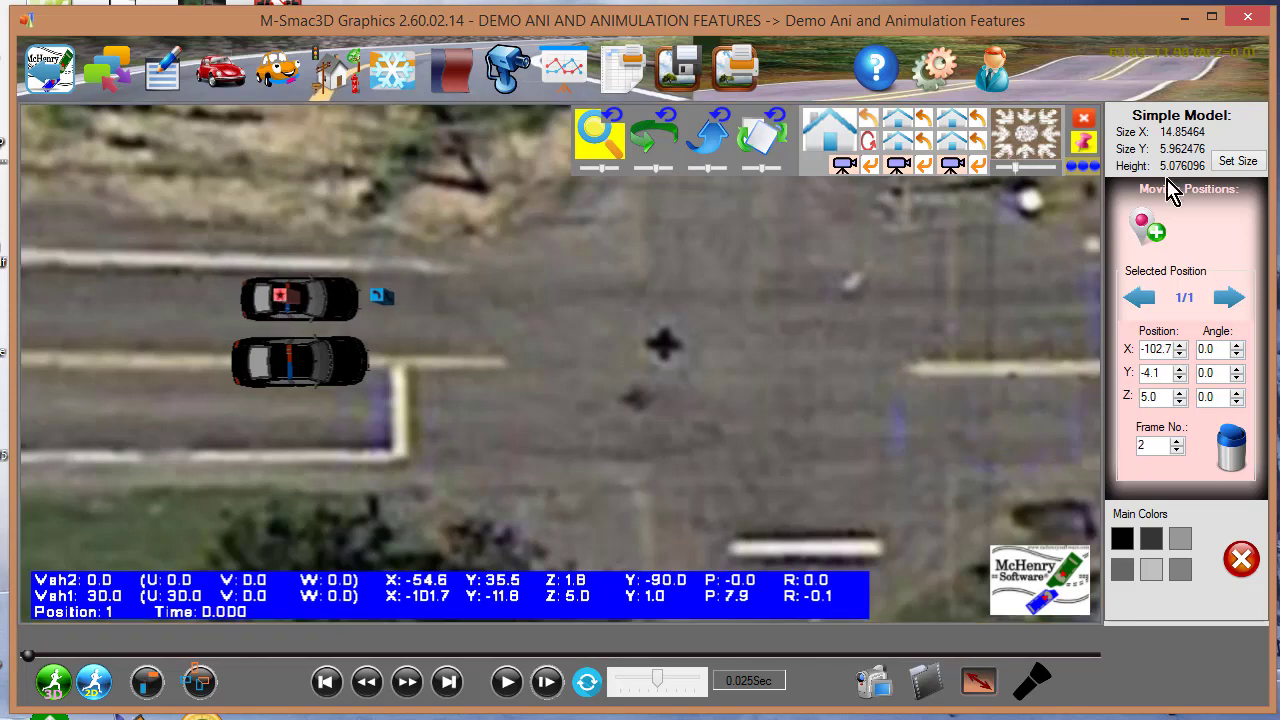
- Enlarge the model with a multiplying factor so its size becomes 16.34011 by 6.558723 with a height of 5.583706
click(1232, 162)
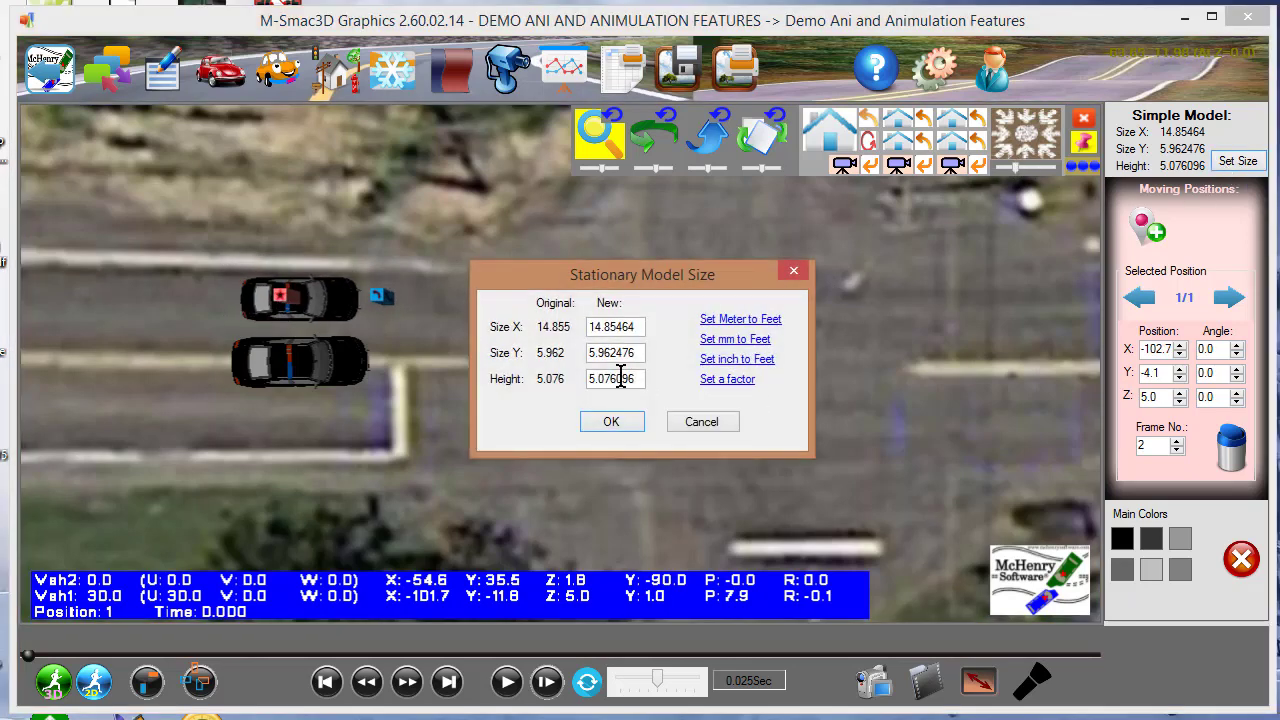
click(718, 381)
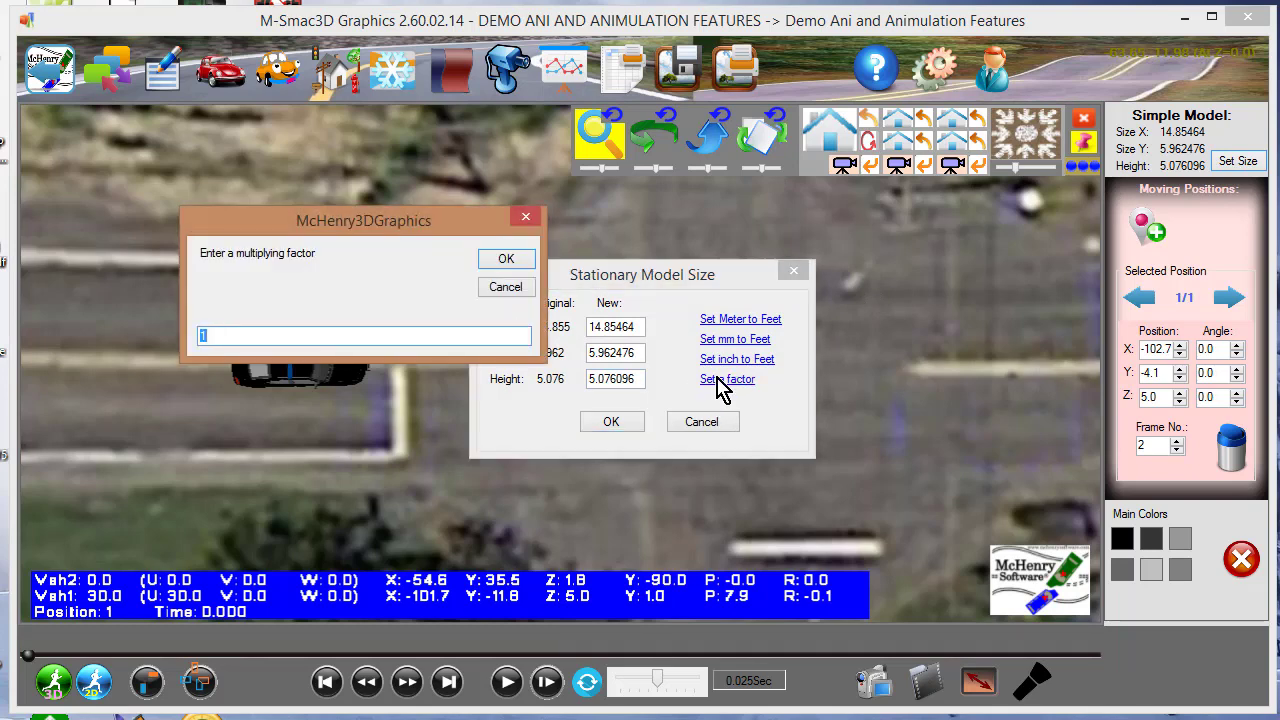
text(1)
key(Return)
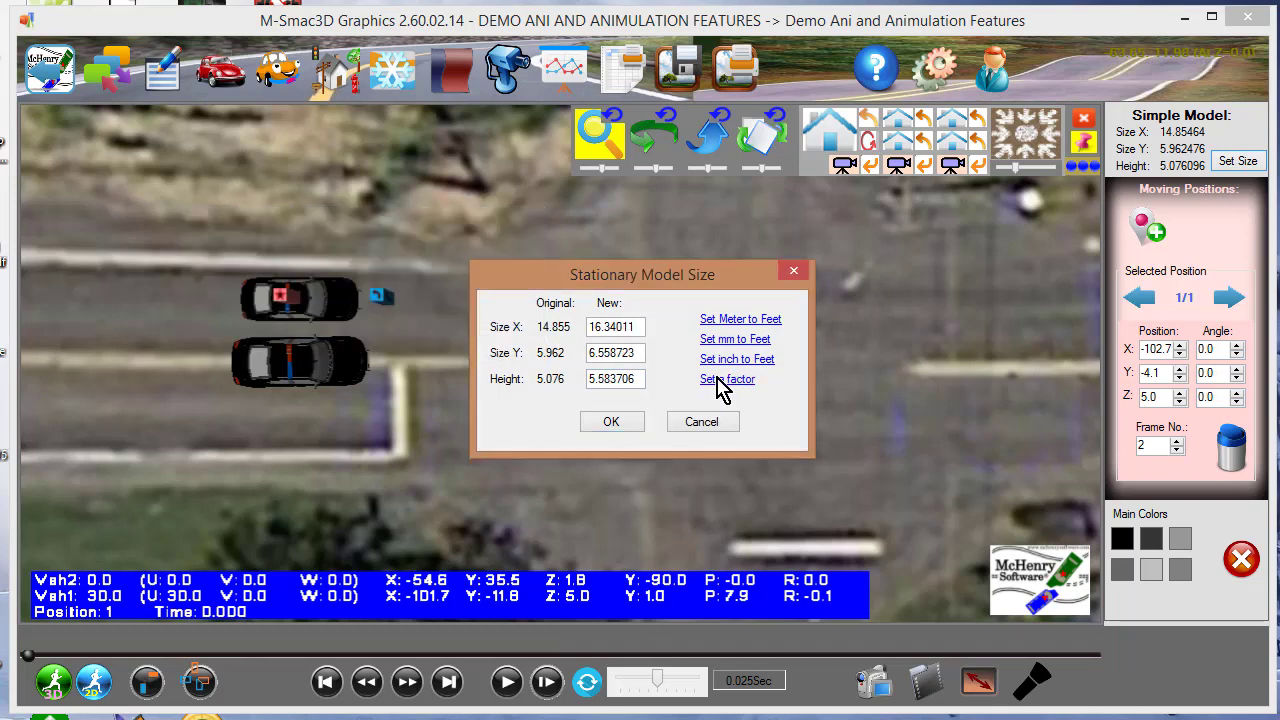
click(611, 424)
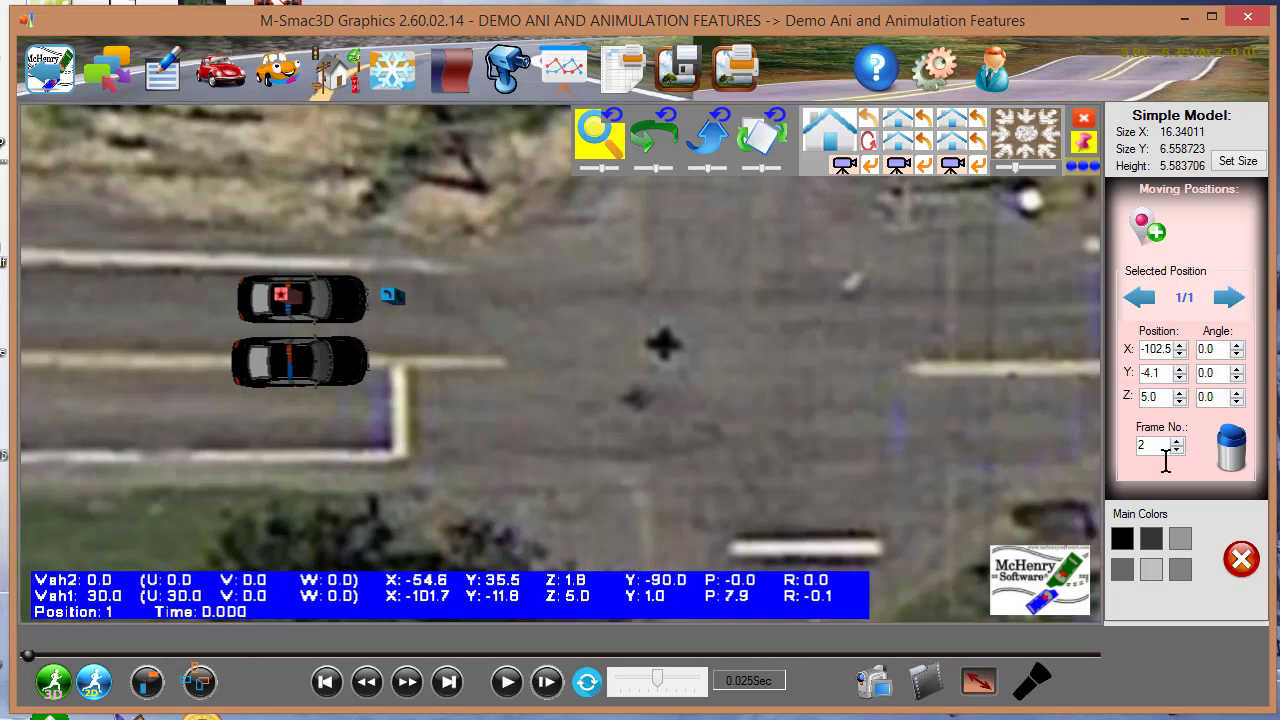
- Change the model's black main color to green and reselect the model
click(1122, 539)
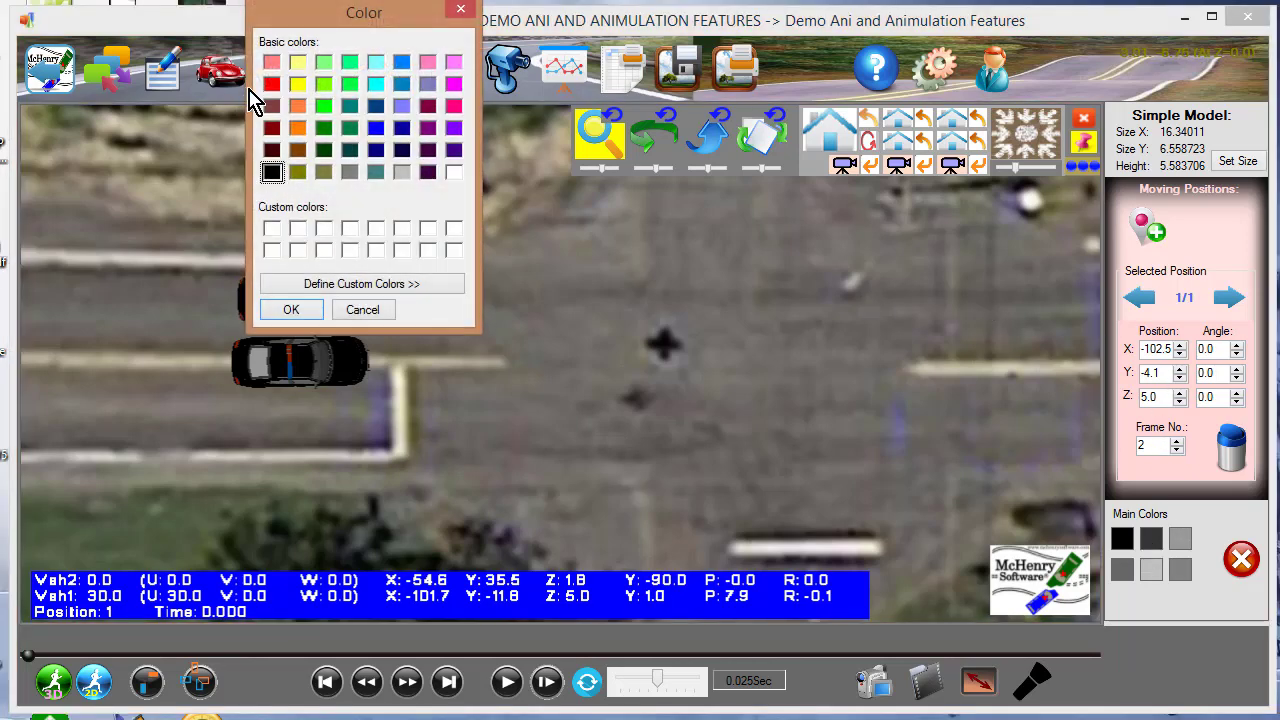
click(329, 128)
click(295, 309)
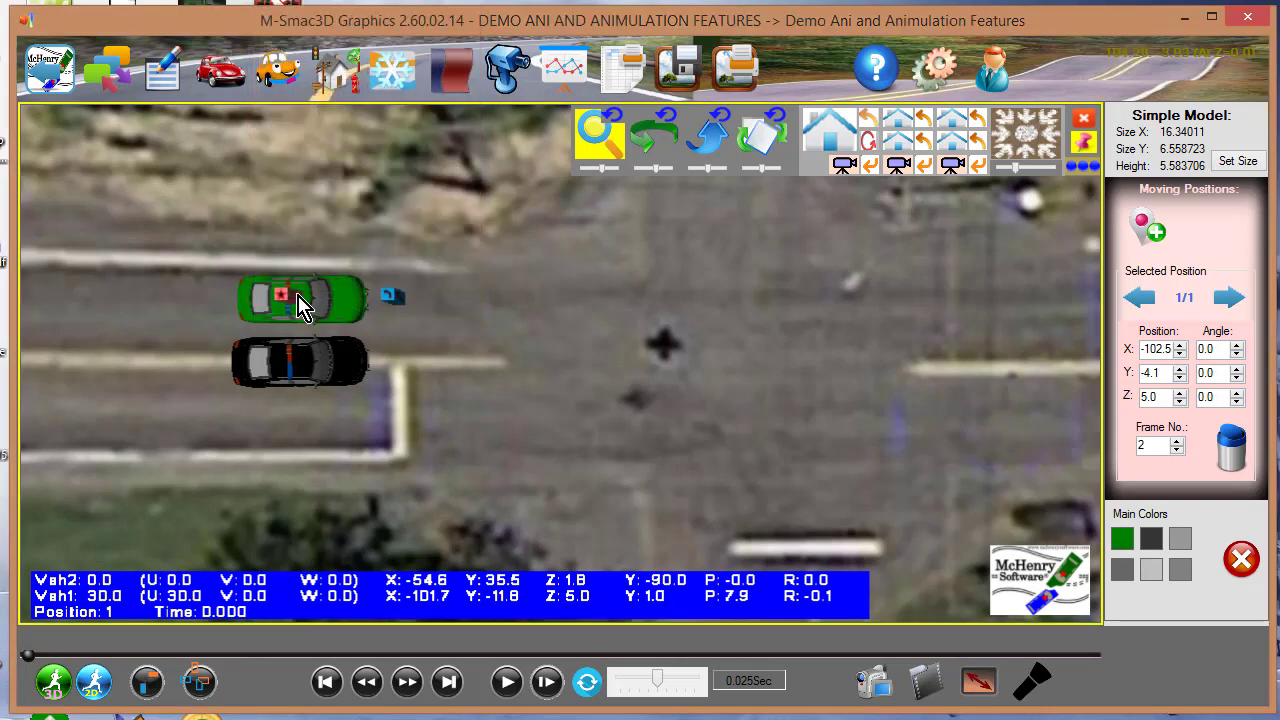
click(423, 378)
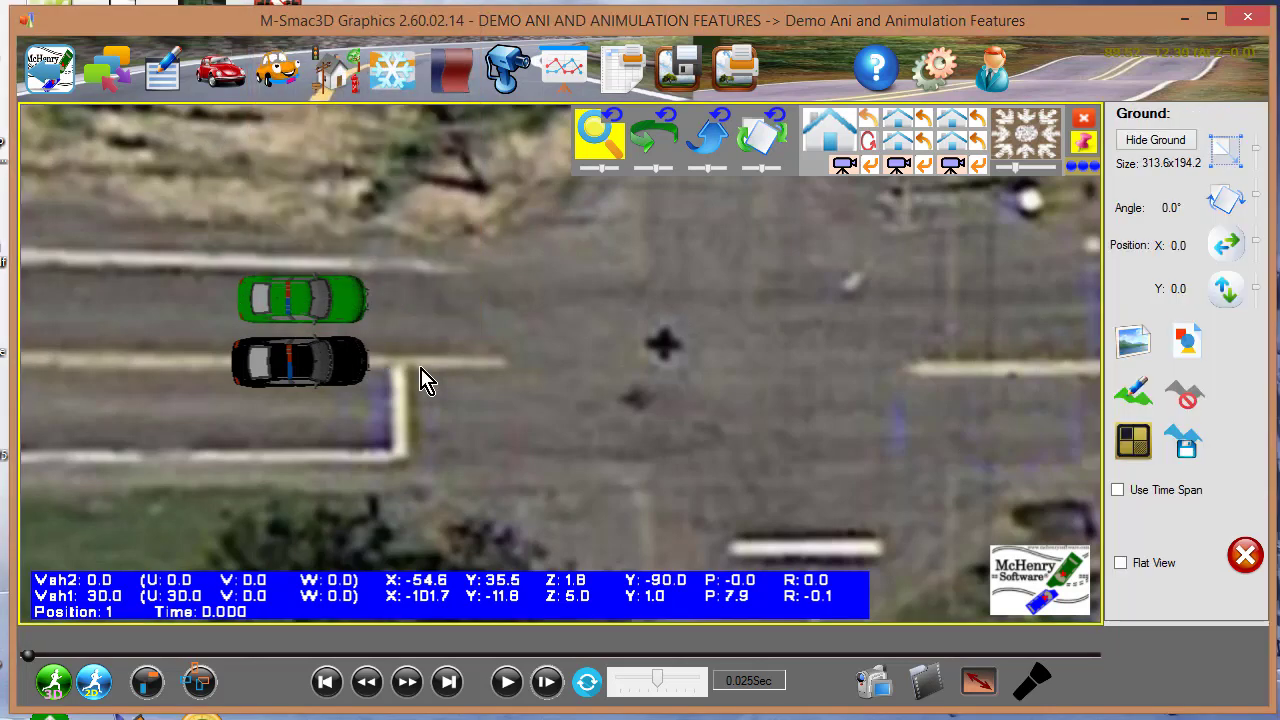
click(300, 314)
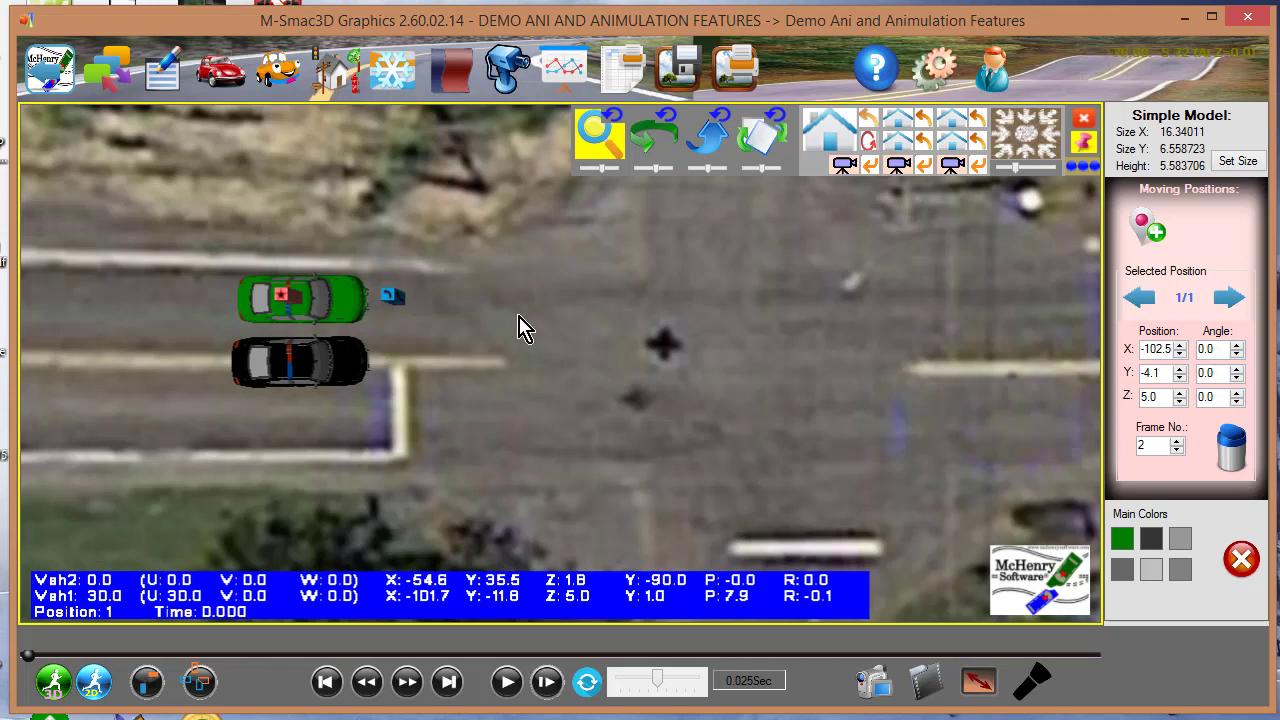
- Set the model's first moving position to a Z angle of -10.0 and a Z position of 6.0
click(827, 135)
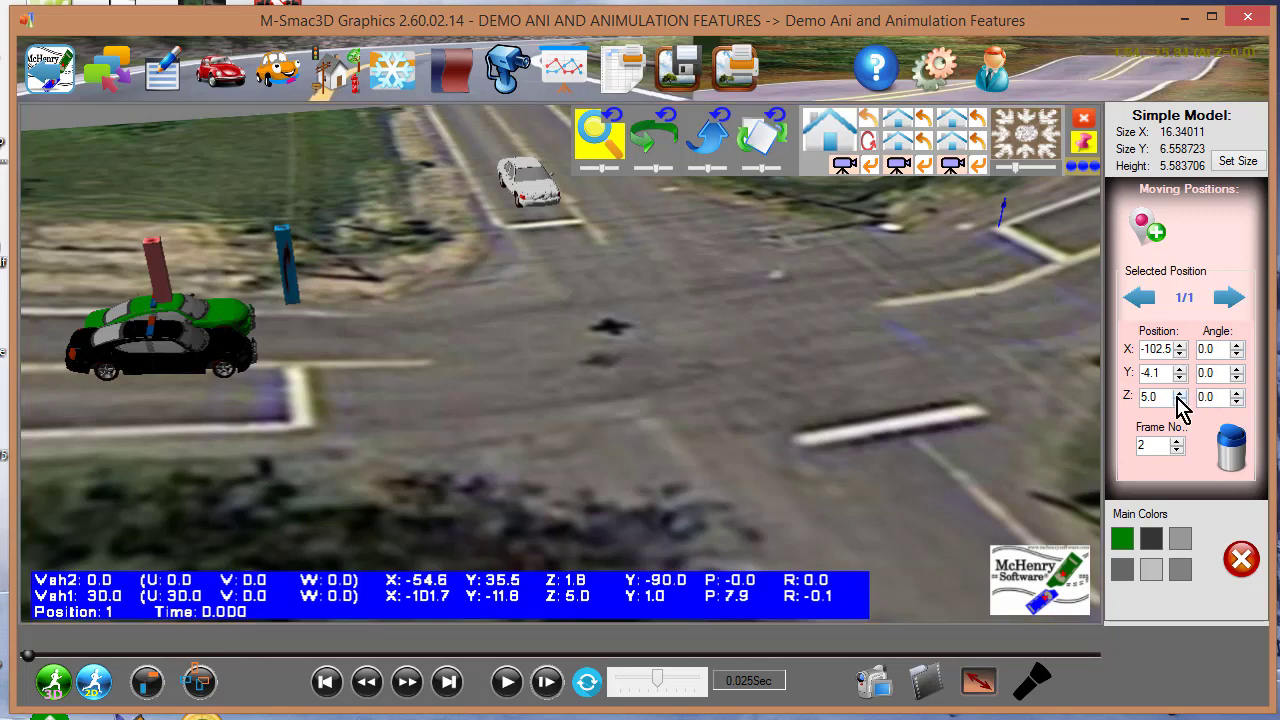
click(1238, 396)
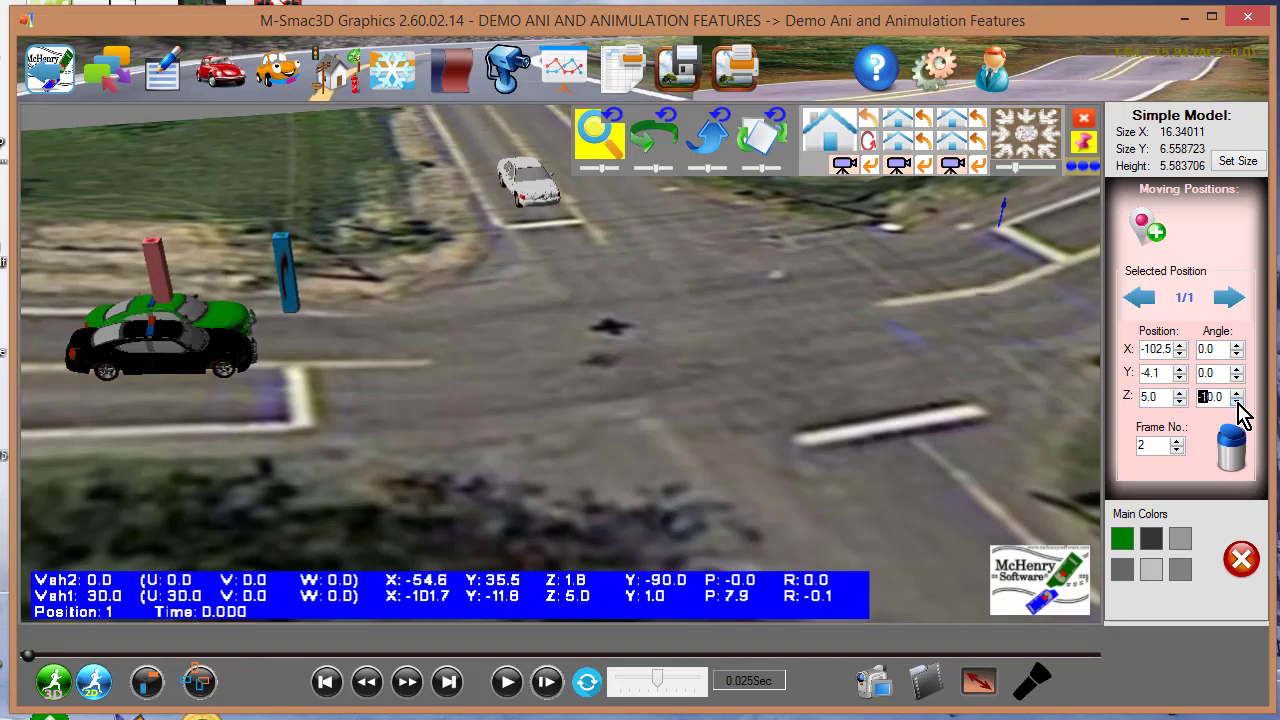
click(1180, 400)
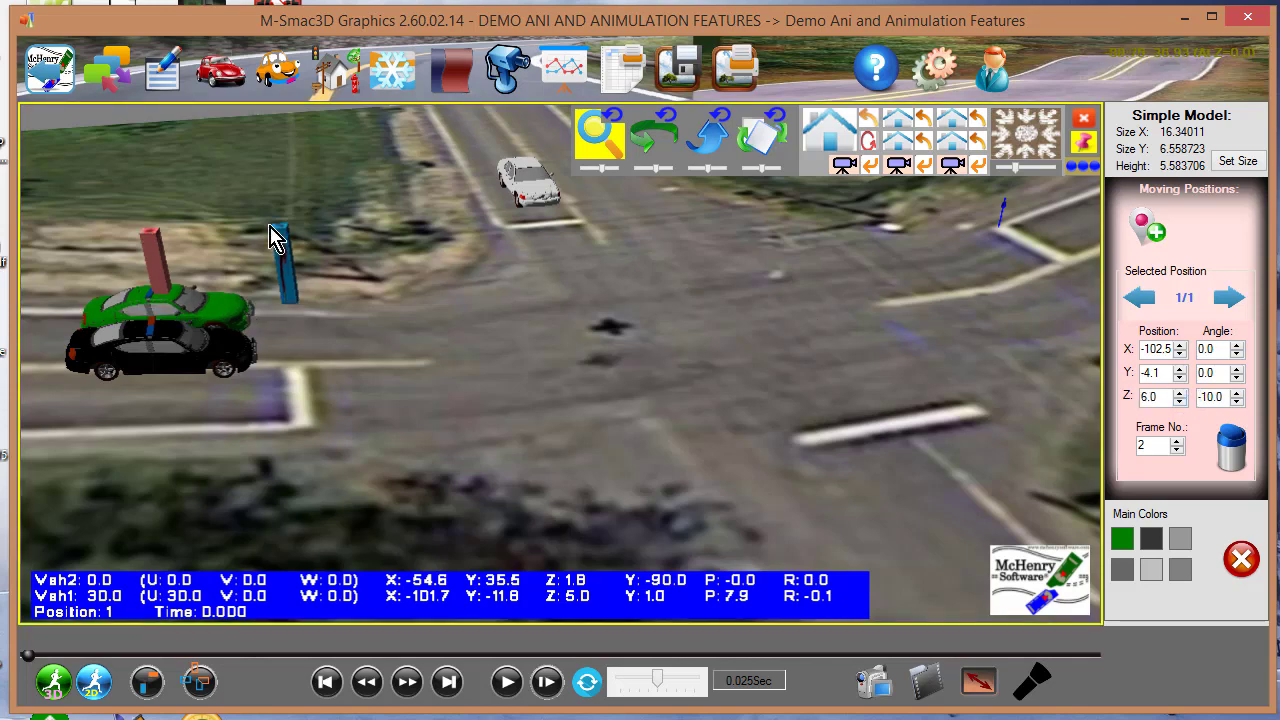
- Add a second moving position for the green car at frame 25, placed near the black car at about X -71.1, Y -9.4
mouse_move(223, 309)
mouse_down()
mouse_move(234, 300)
mouse_move(240, 312)
mouse_up()
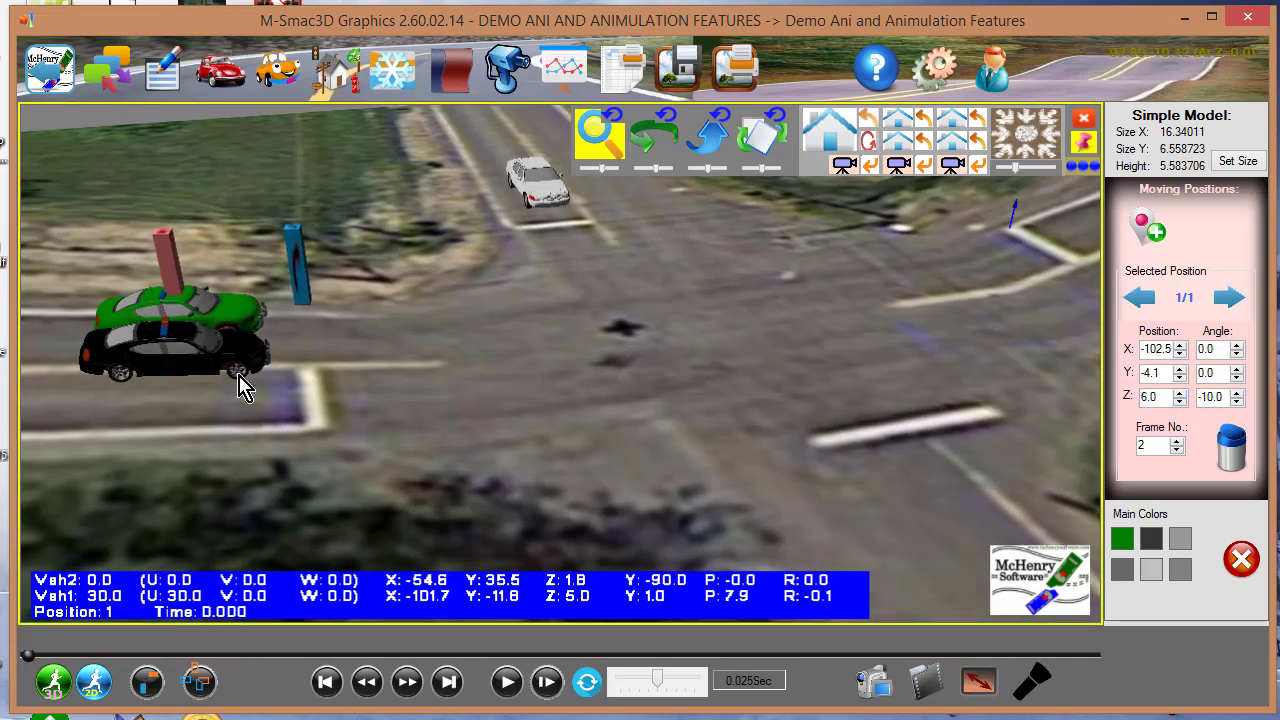
drag(28, 652, 162, 664)
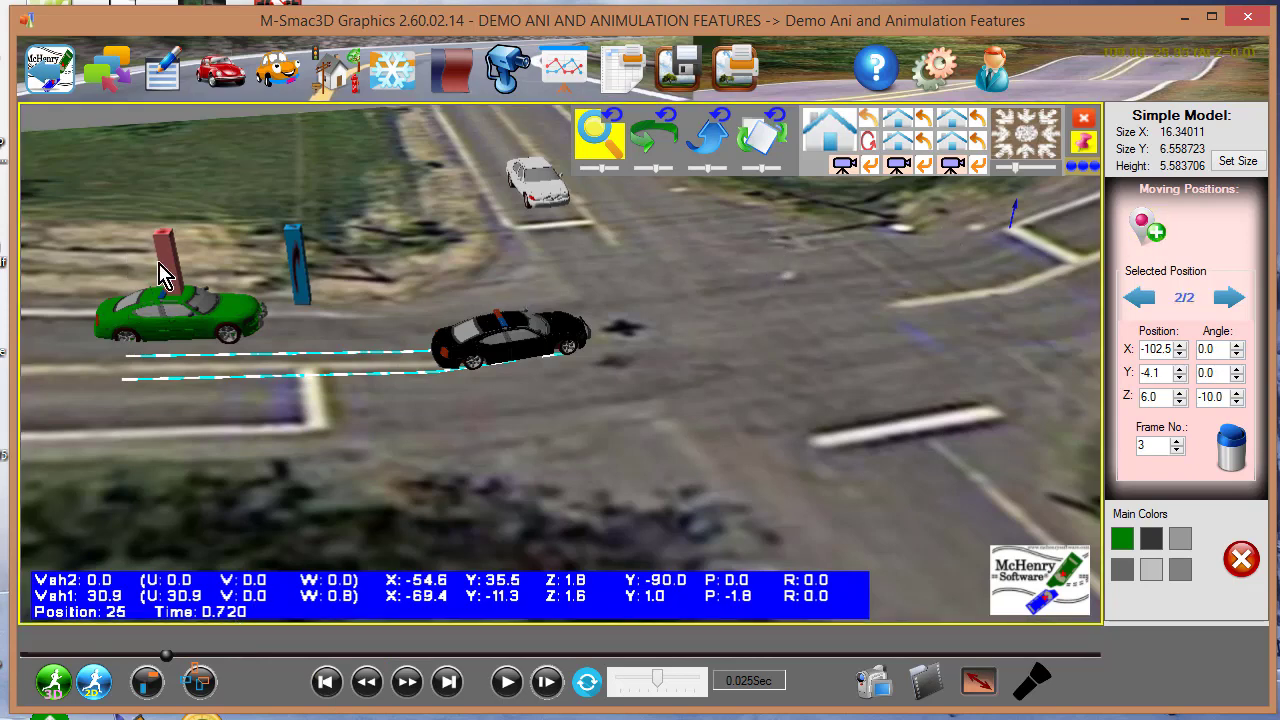
drag(170, 275, 459, 252)
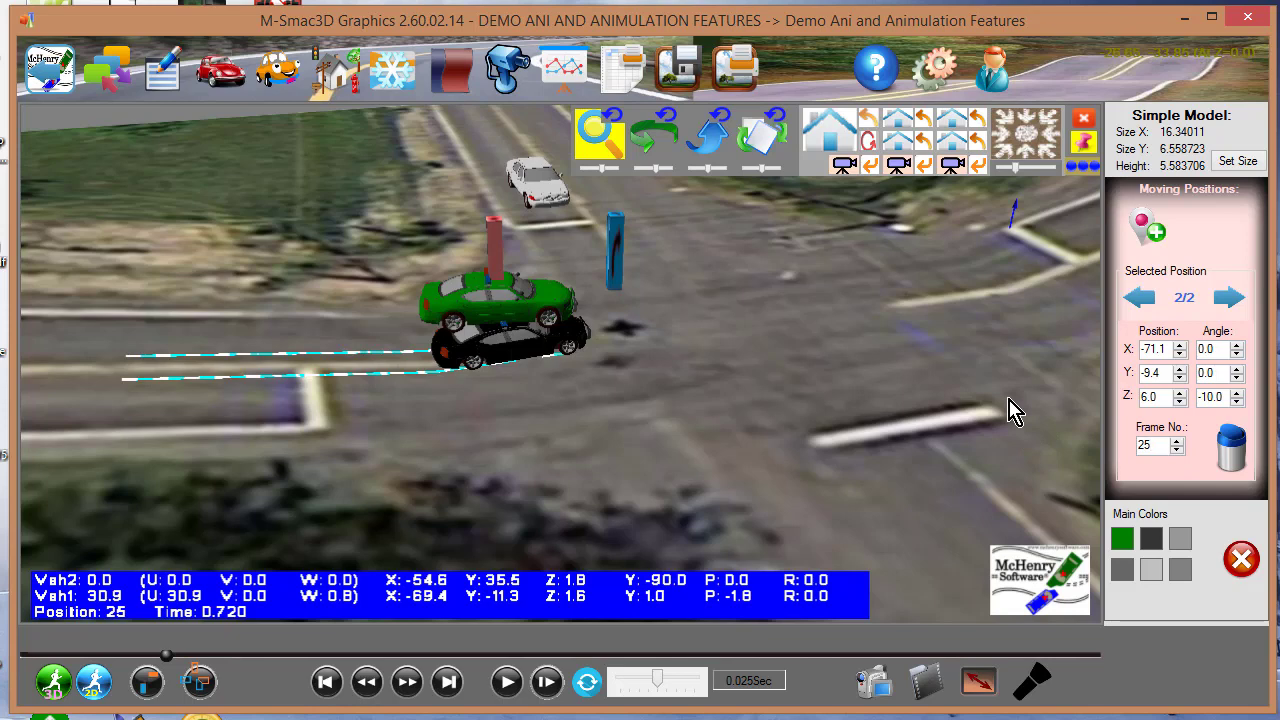
- Align the second position parallel to the black car at about X -70.2, Y -4.0, with a Z angle of about 0.8
click(1030, 148)
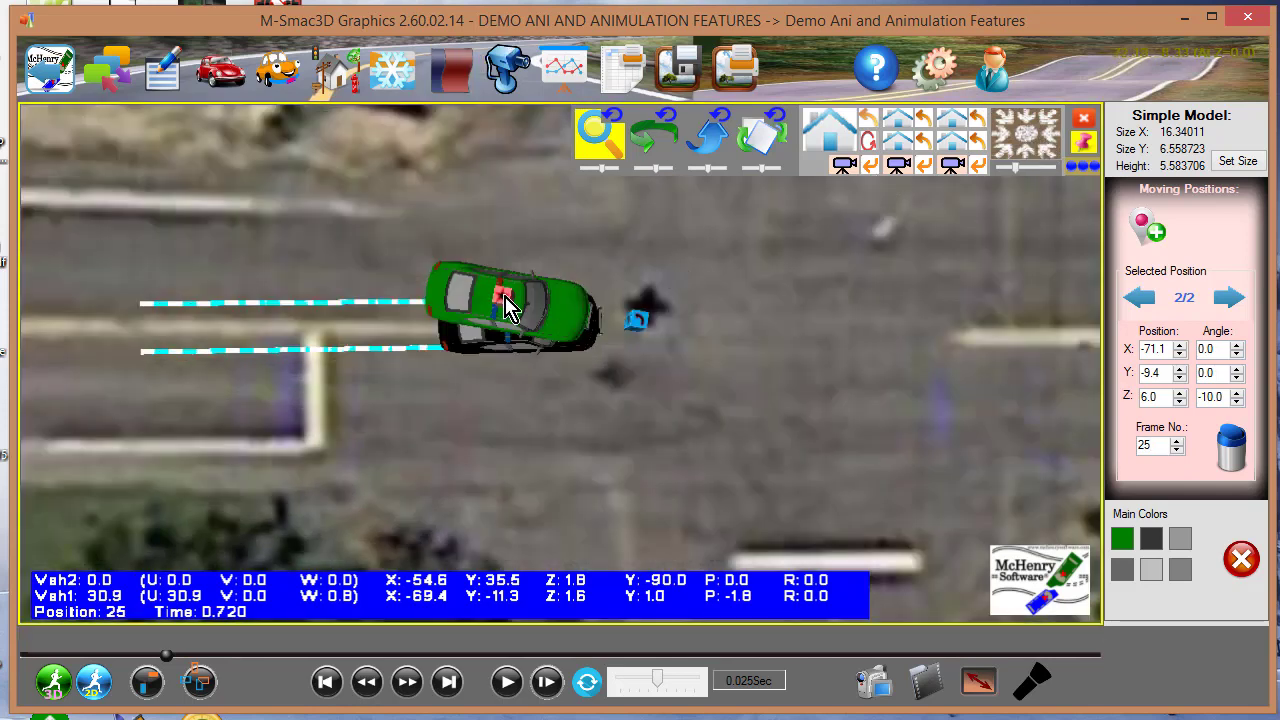
drag(505, 300, 514, 247)
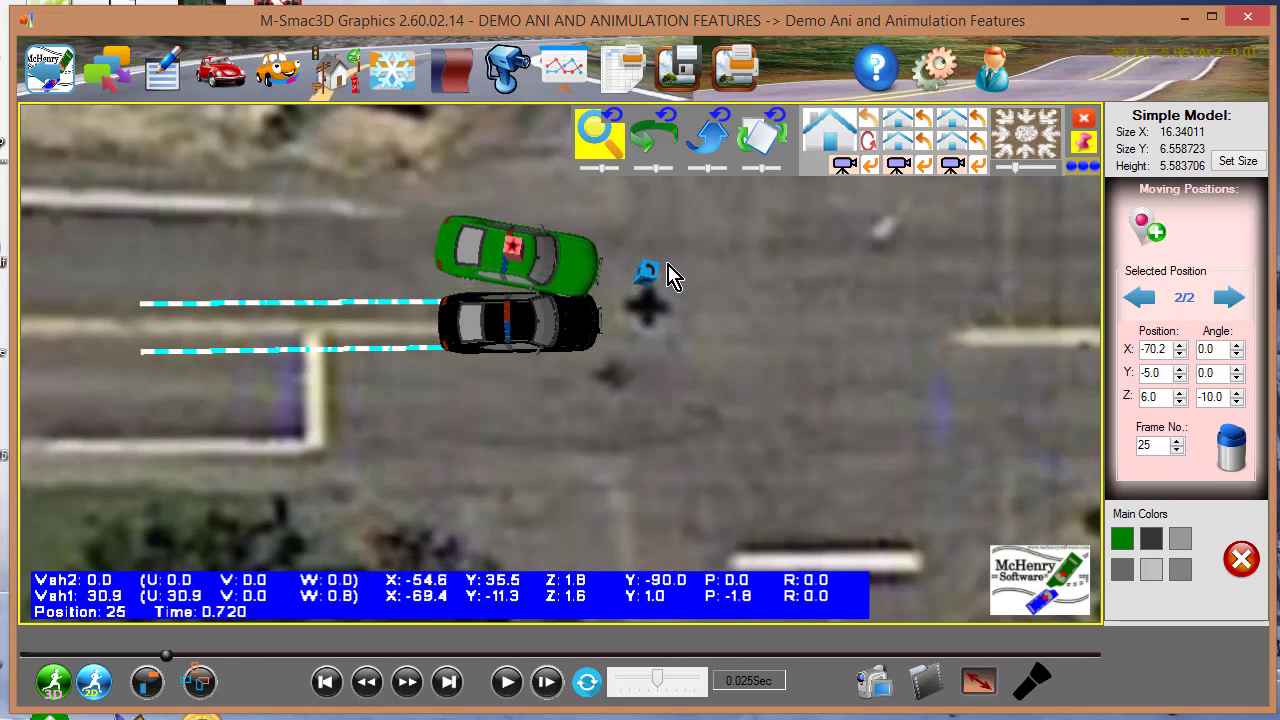
drag(648, 272, 651, 262)
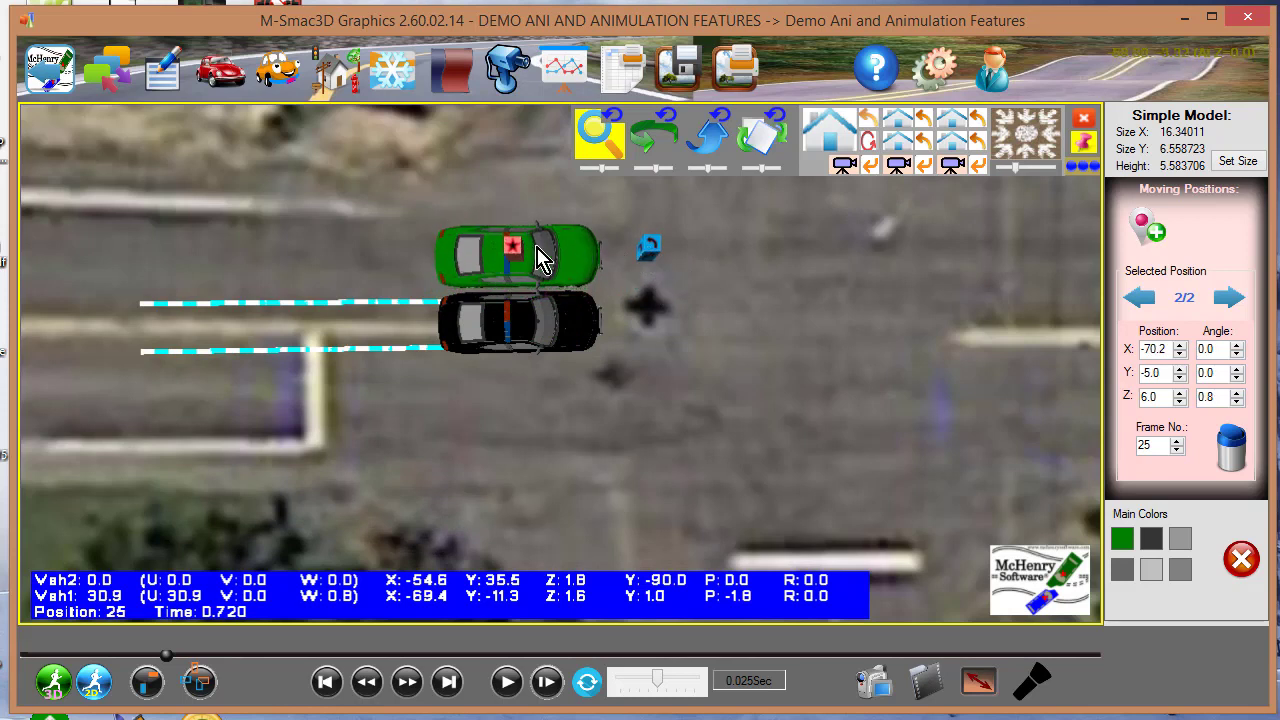
drag(515, 255, 516, 244)
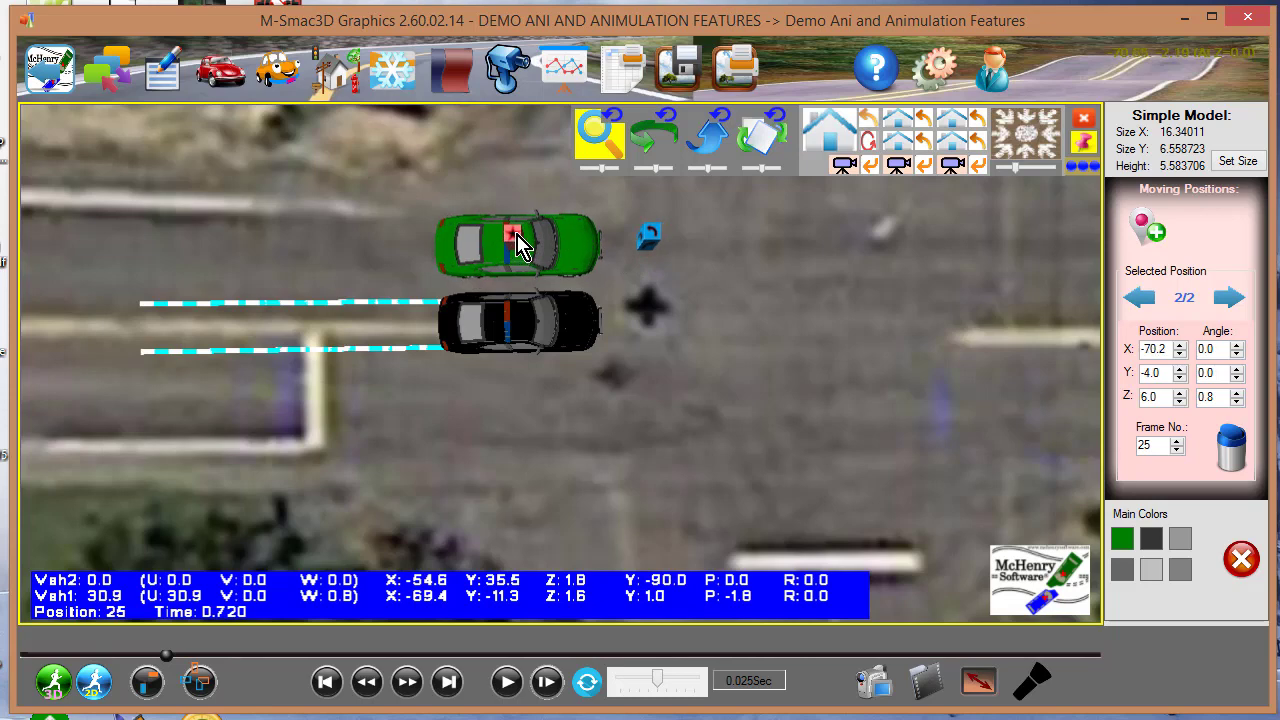
- Advance the run to position 68 and add a third moving position for the green car near the black car, at about X -13.7, Y -6.0
click(828, 138)
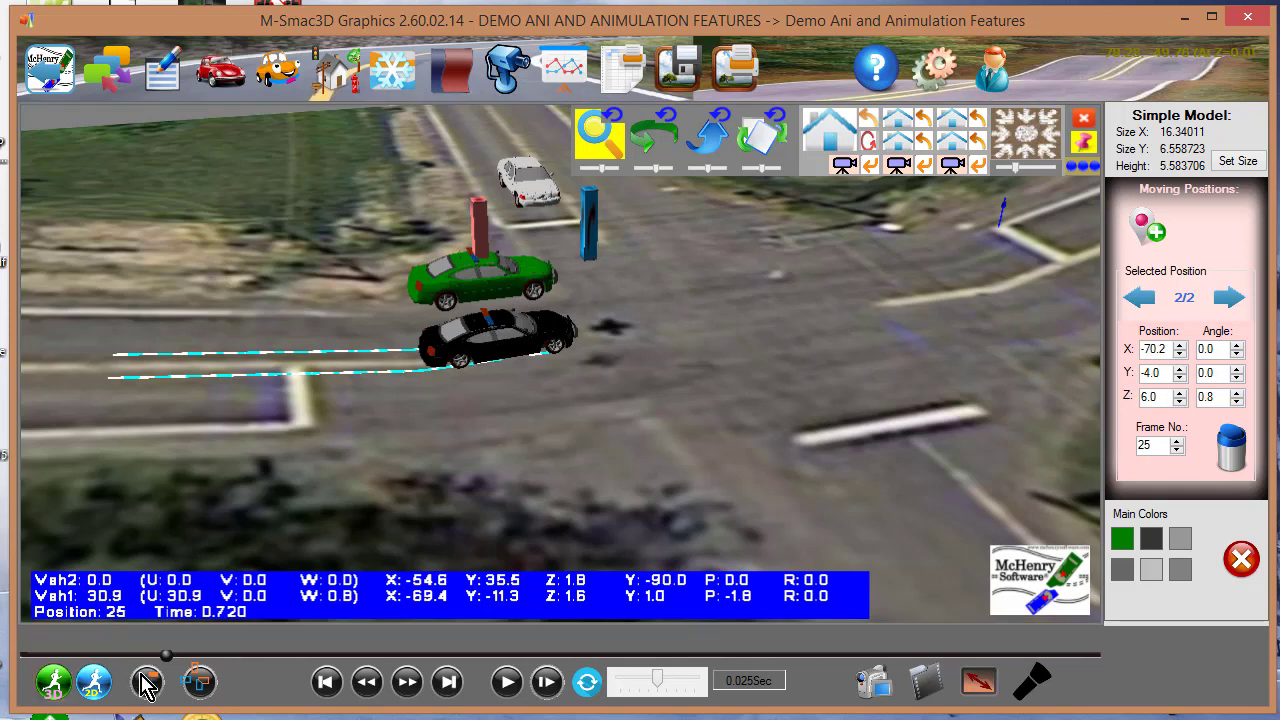
drag(164, 657, 414, 659)
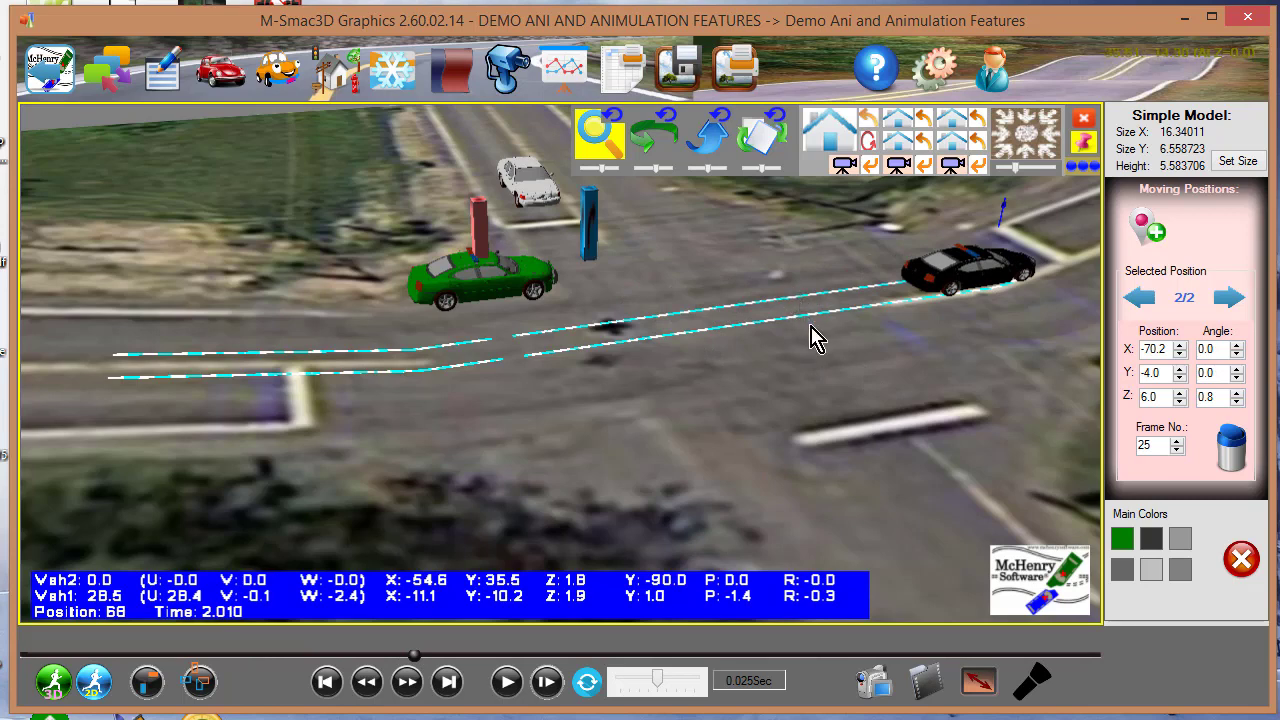
drag(814, 337, 700, 395)
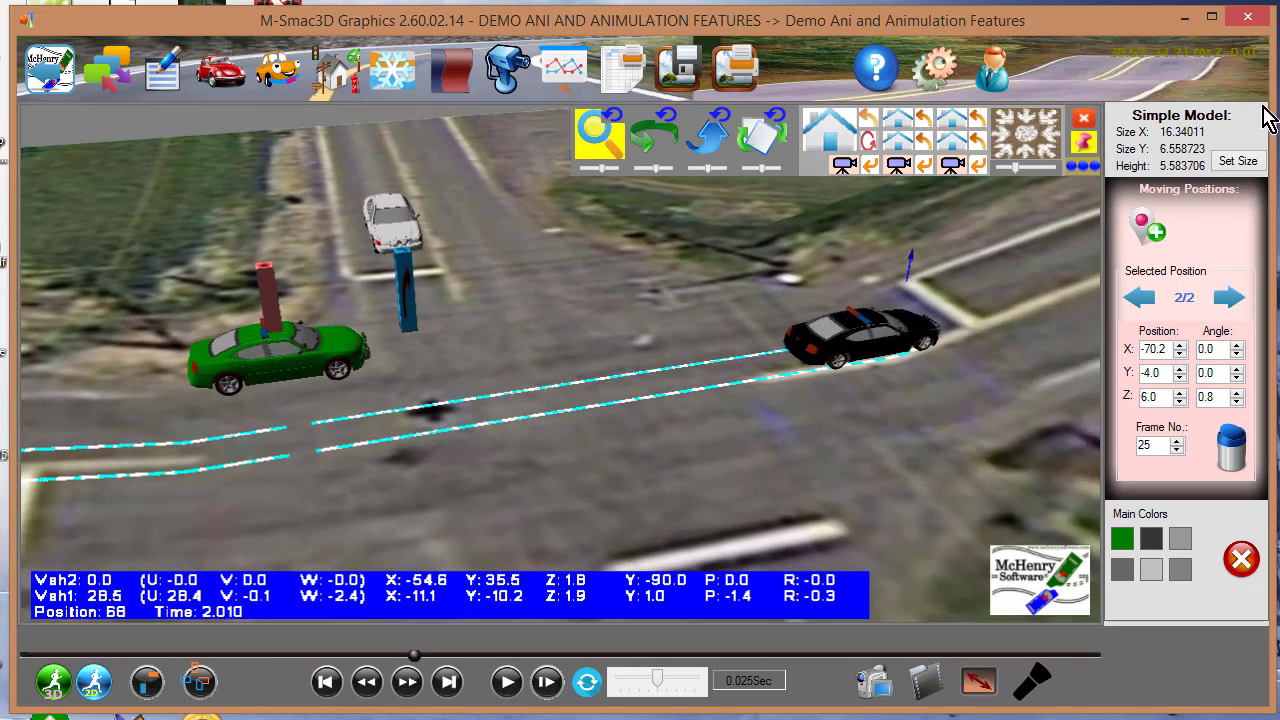
click(1152, 240)
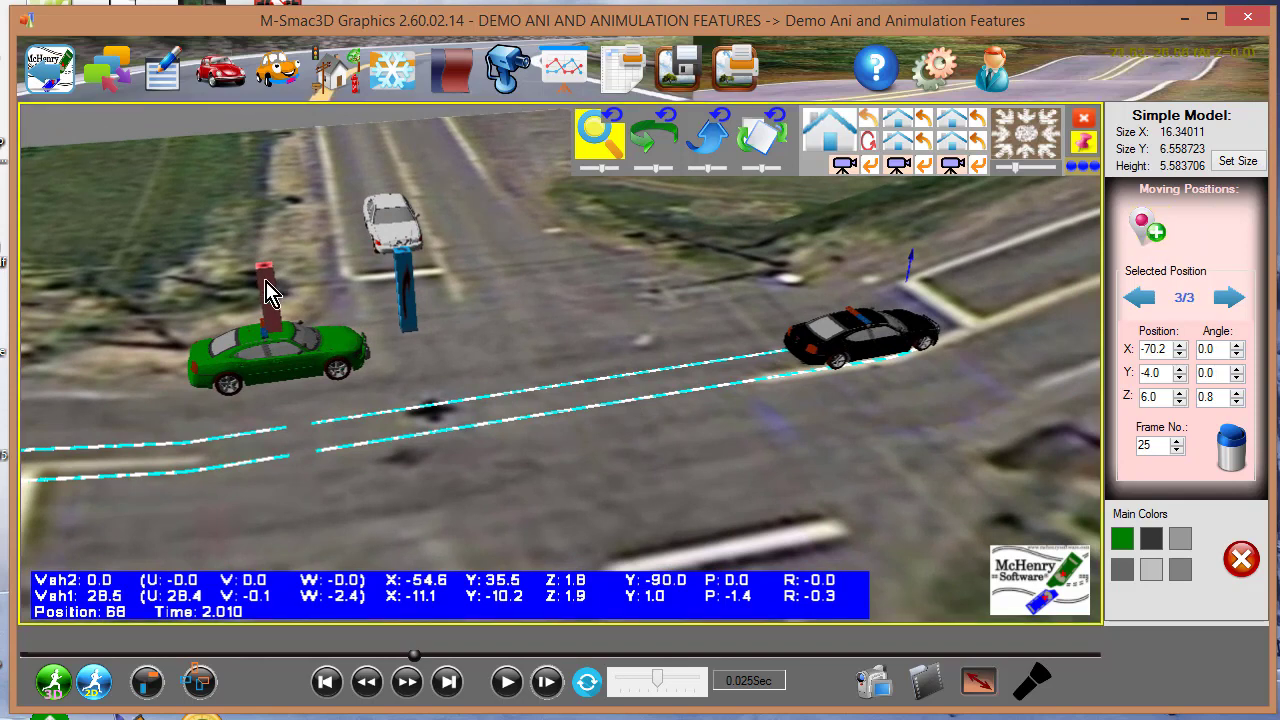
drag(268, 290, 772, 240)
- Shift the third position clear of the black car to about X -13.1, Y -2.9 and set its frame number to 68
click(1022, 147)
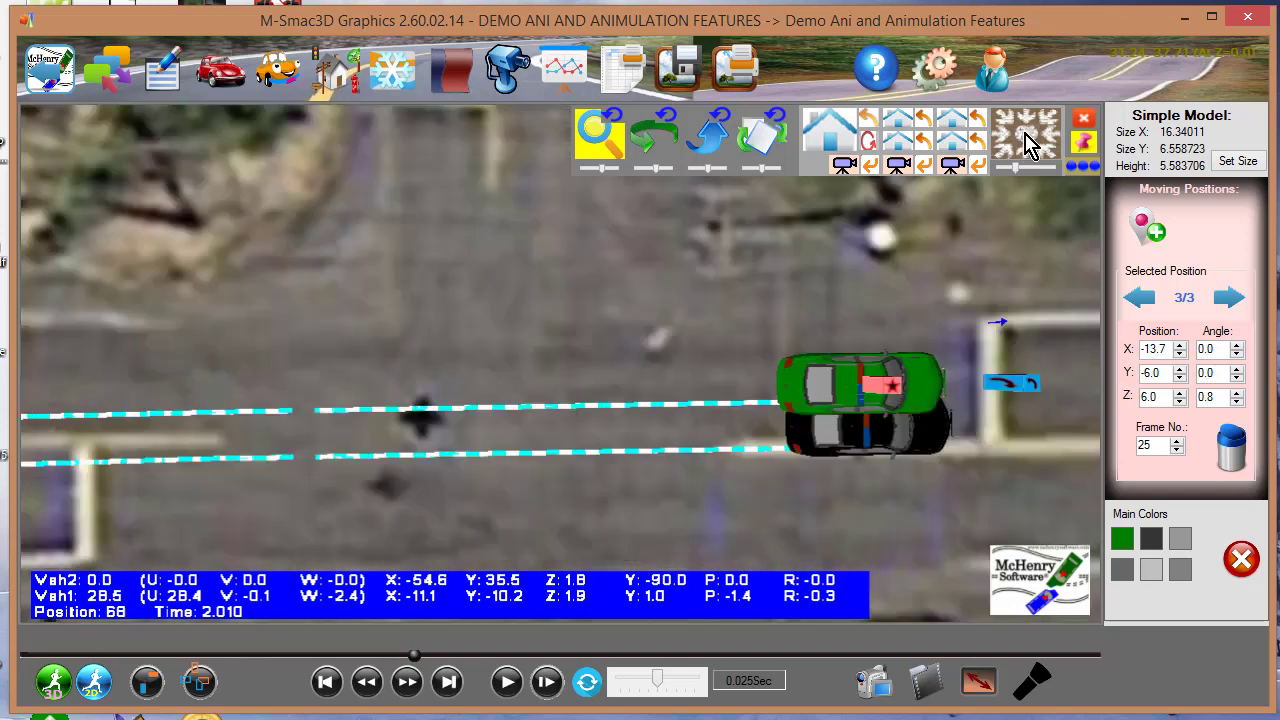
mouse_move(893, 393)
mouse_down()
mouse_move(889, 355)
mouse_move(903, 360)
mouse_up()
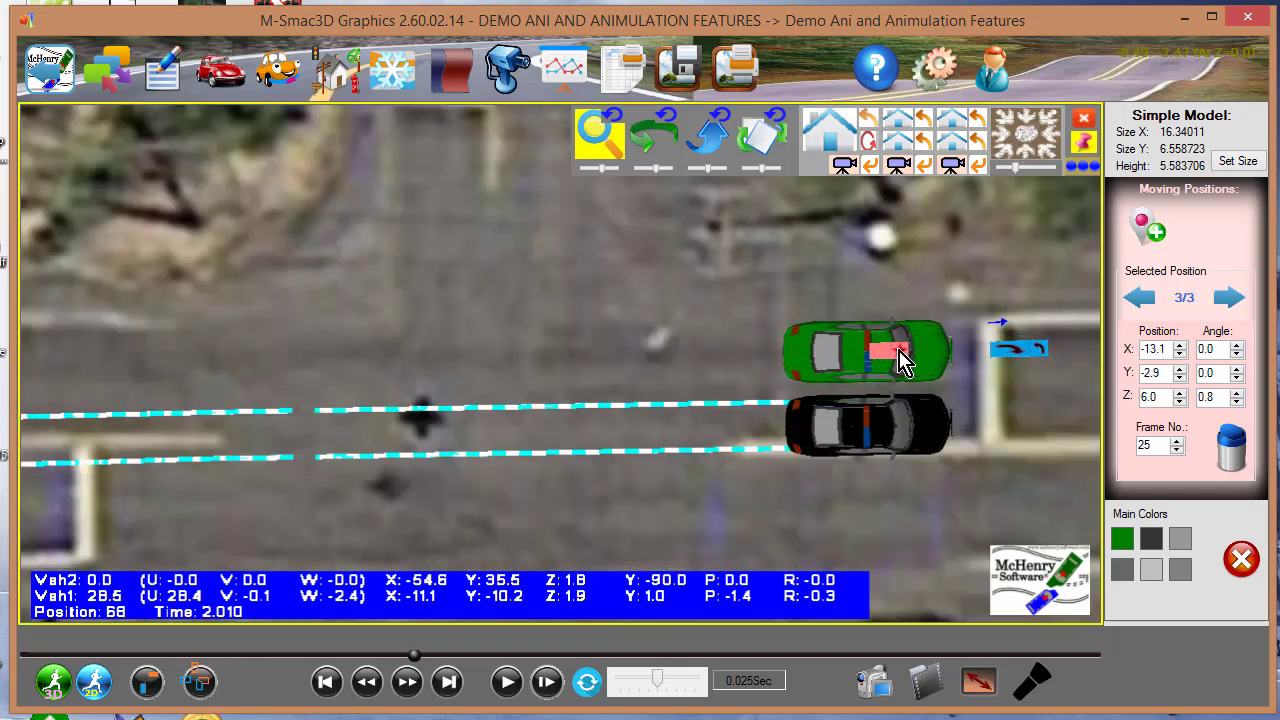
double_click(1157, 444)
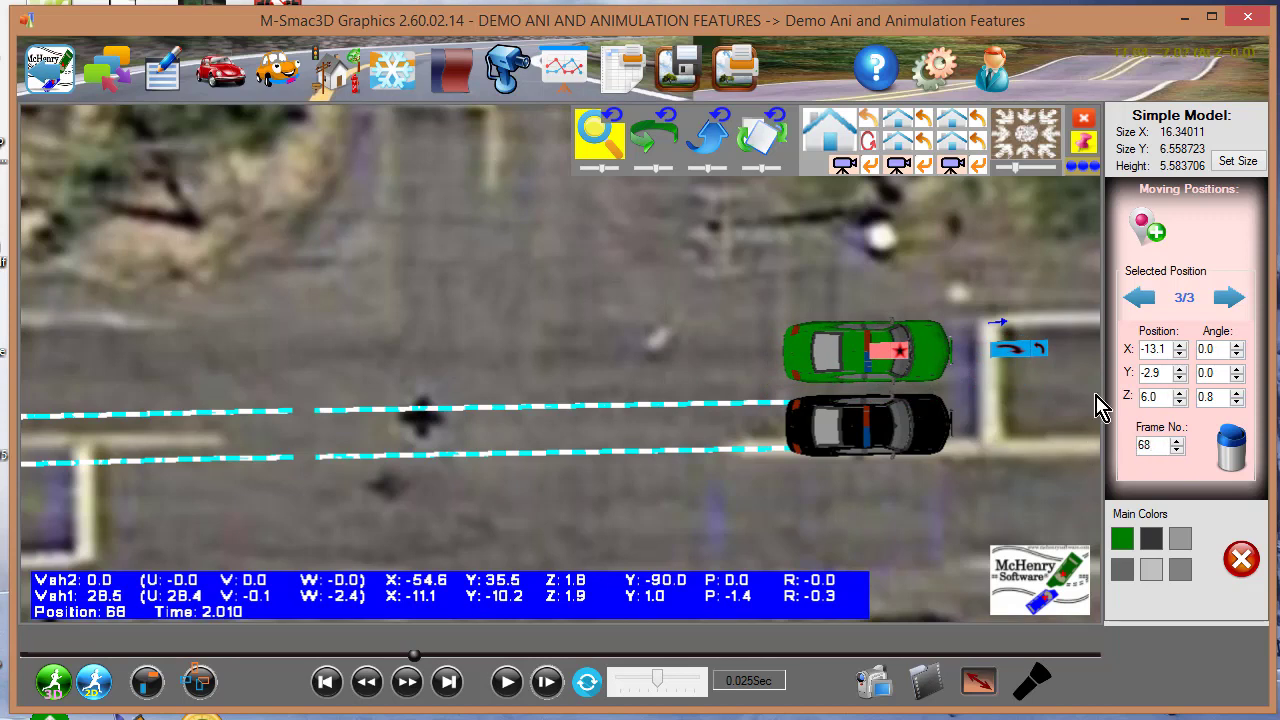
- Lower the green car's third moving position to a Z position of 4.0
click(826, 143)
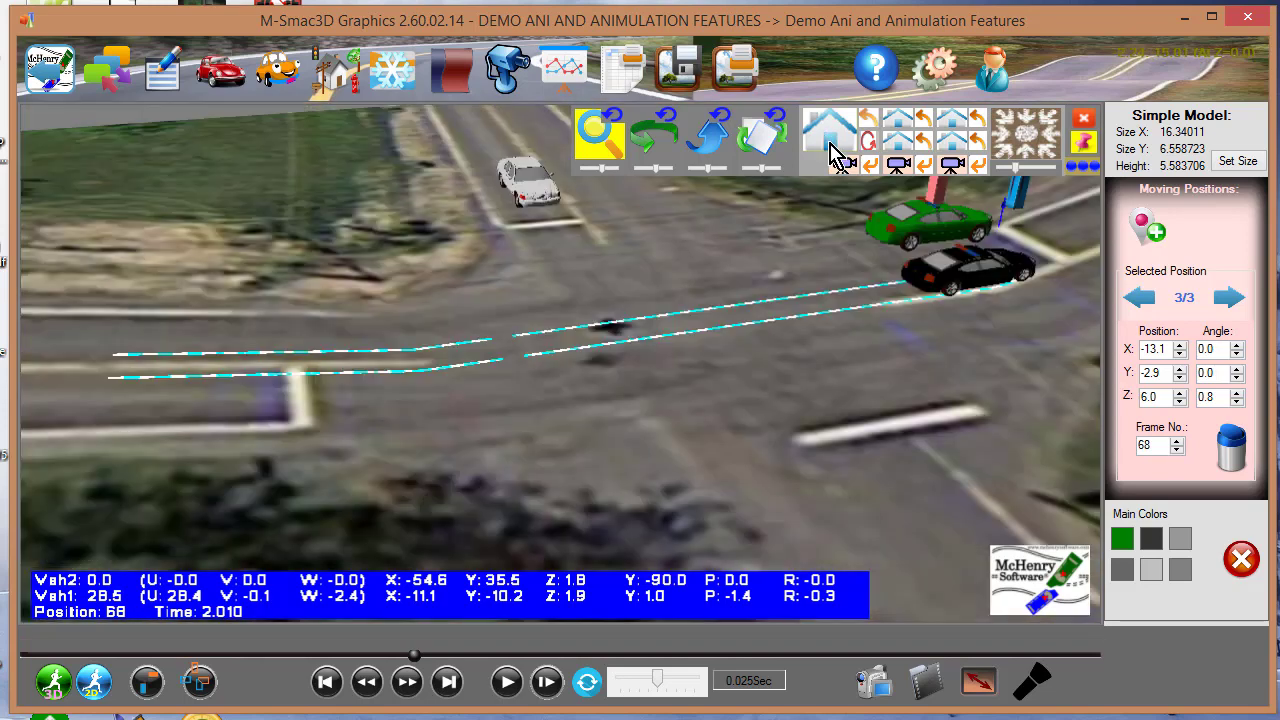
drag(1030, 340, 398, 479)
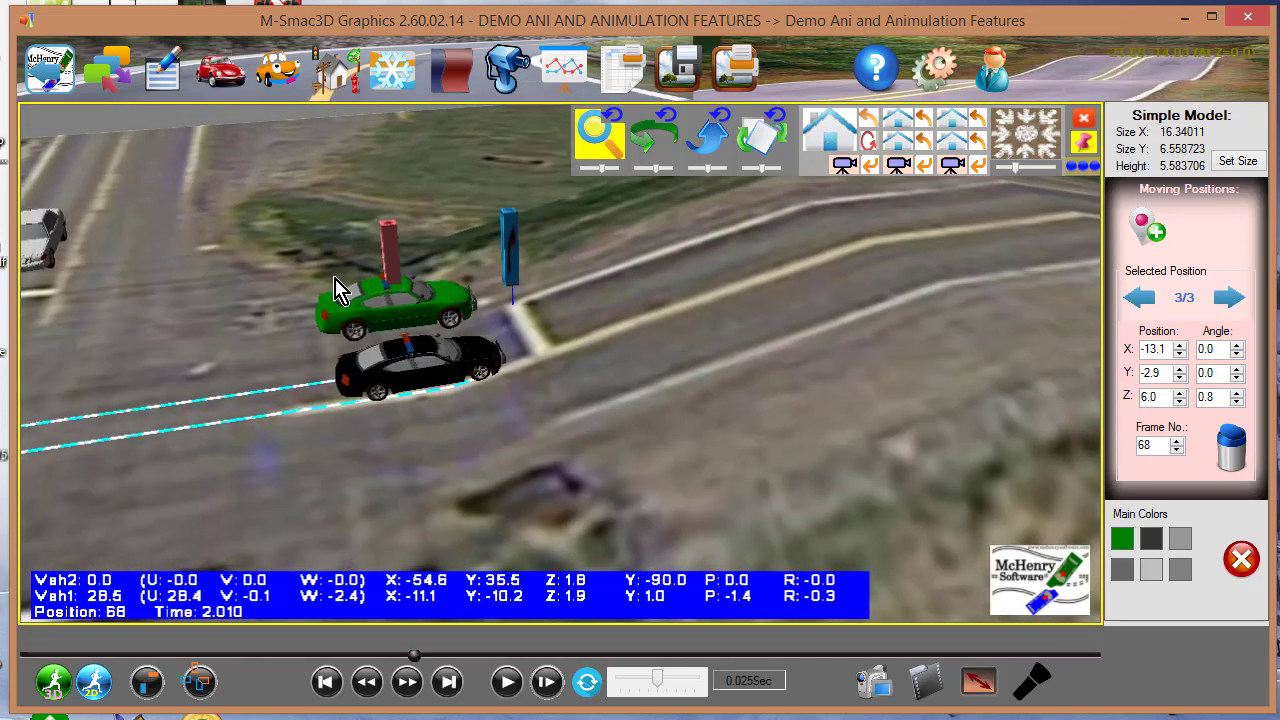
click(1181, 400)
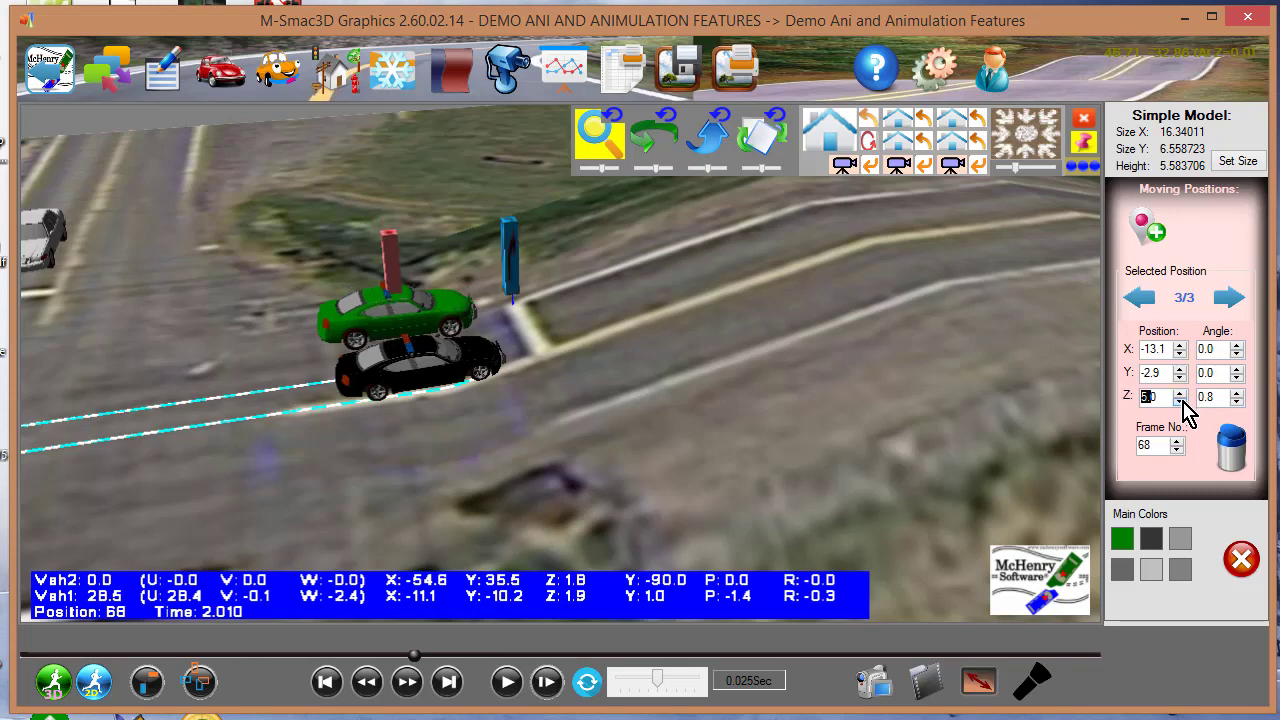
click(1181, 401)
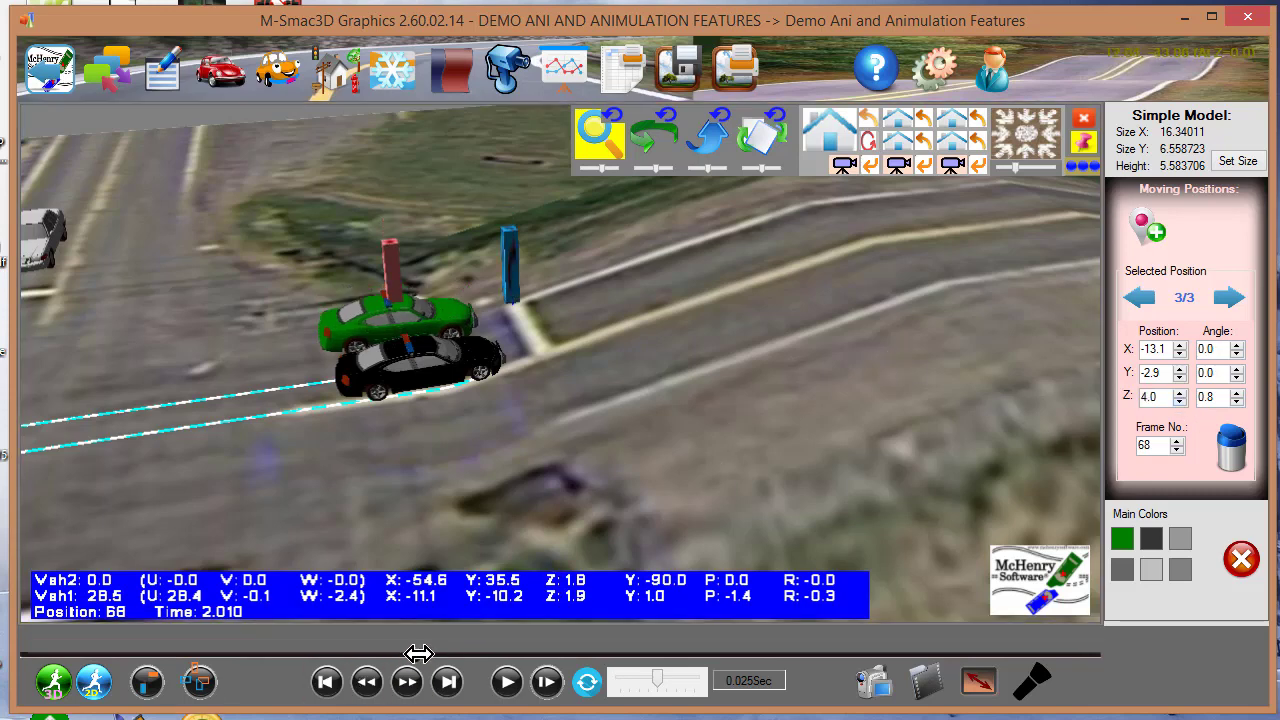
- Advance the run to position 107 and add a fourth moving position for the green car near the black car, at about X 35.1, Y 9.6
drag(418, 654, 638, 646)
drag(808, 345, 371, 414)
click(1152, 228)
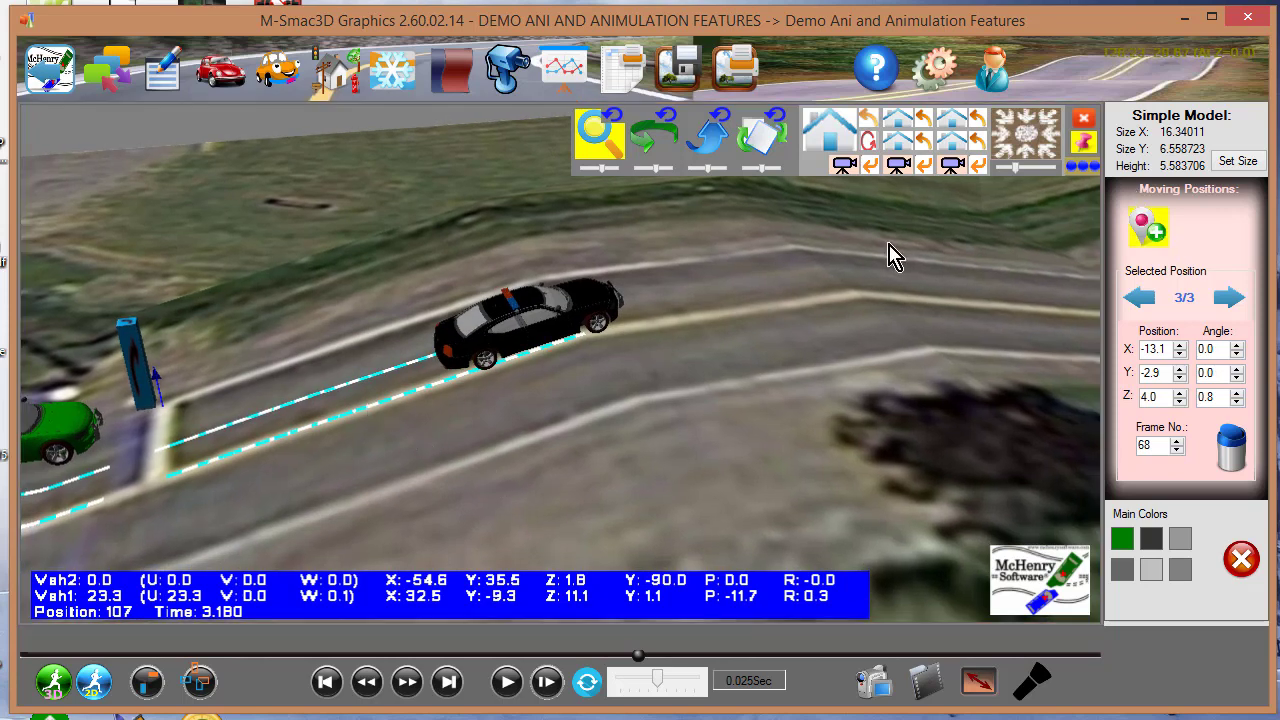
drag(229, 380, 331, 323)
mouse_move(97, 330)
mouse_down()
mouse_move(120, 294)
mouse_move(617, 222)
mouse_up()
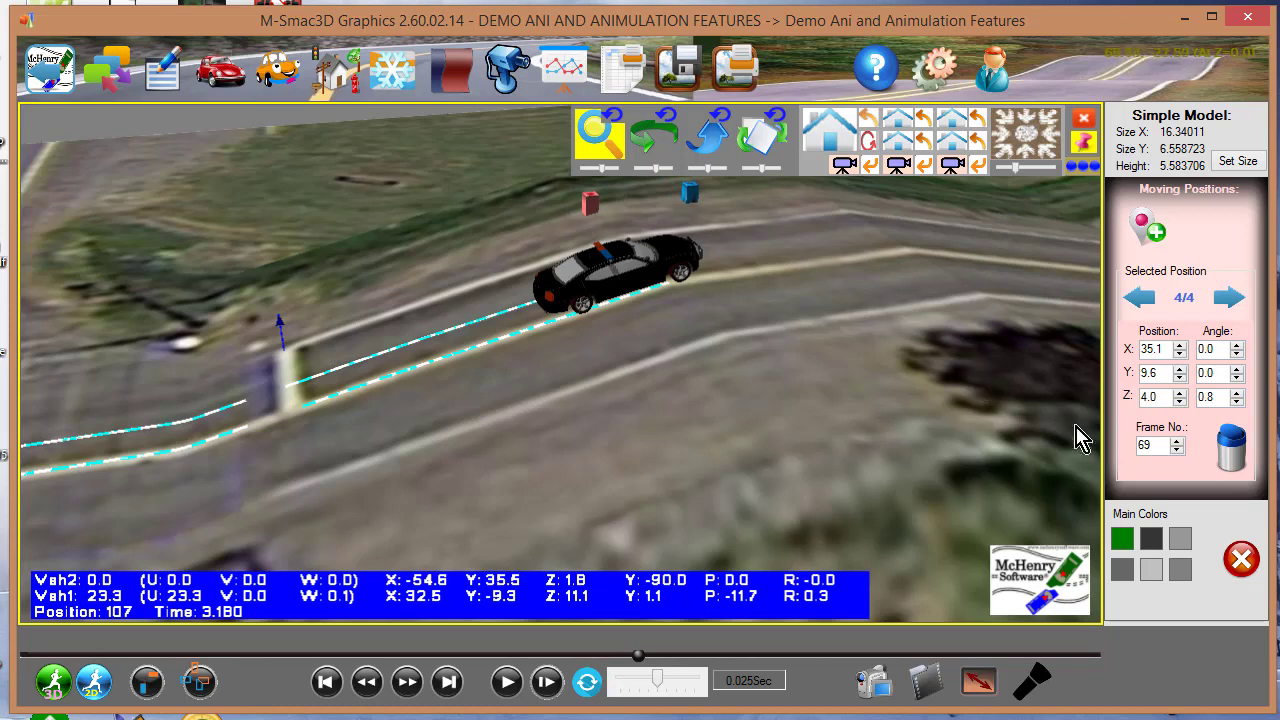
- Raise the fourth moving position to Z 12.0 and shift it parallel to the black car at about X 31.3, Y -2.2
click(1180, 392)
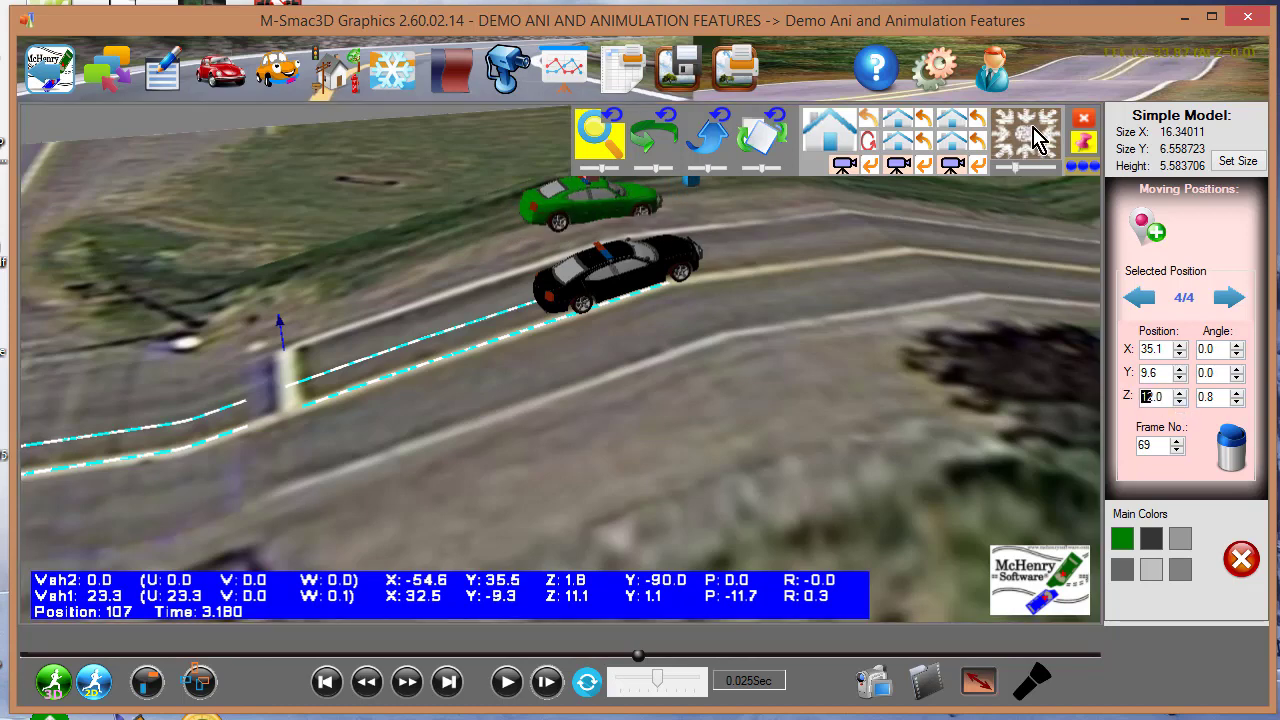
click(1038, 140)
mouse_move(649, 191)
mouse_down()
mouse_move(631, 269)
mouse_move(606, 306)
mouse_up()
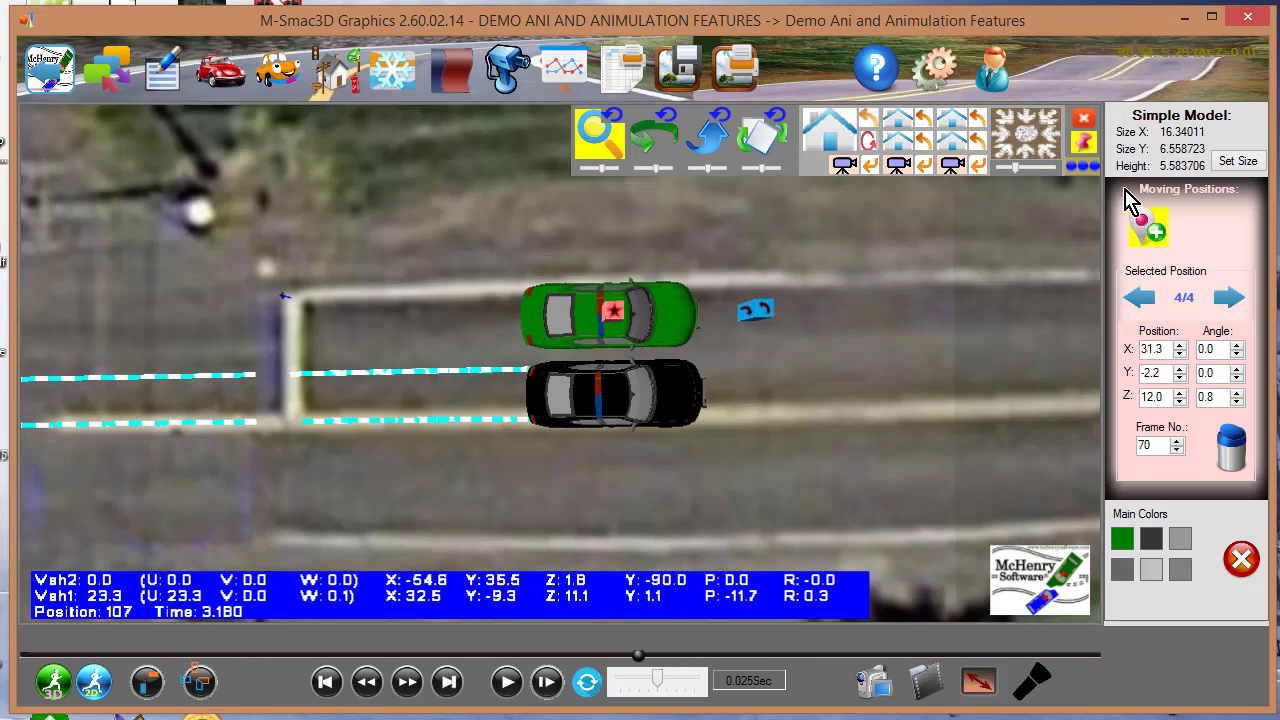
- Pitch the fourth moving position to a Y angle of -10.0 and set its frame number to 107
click(830, 140)
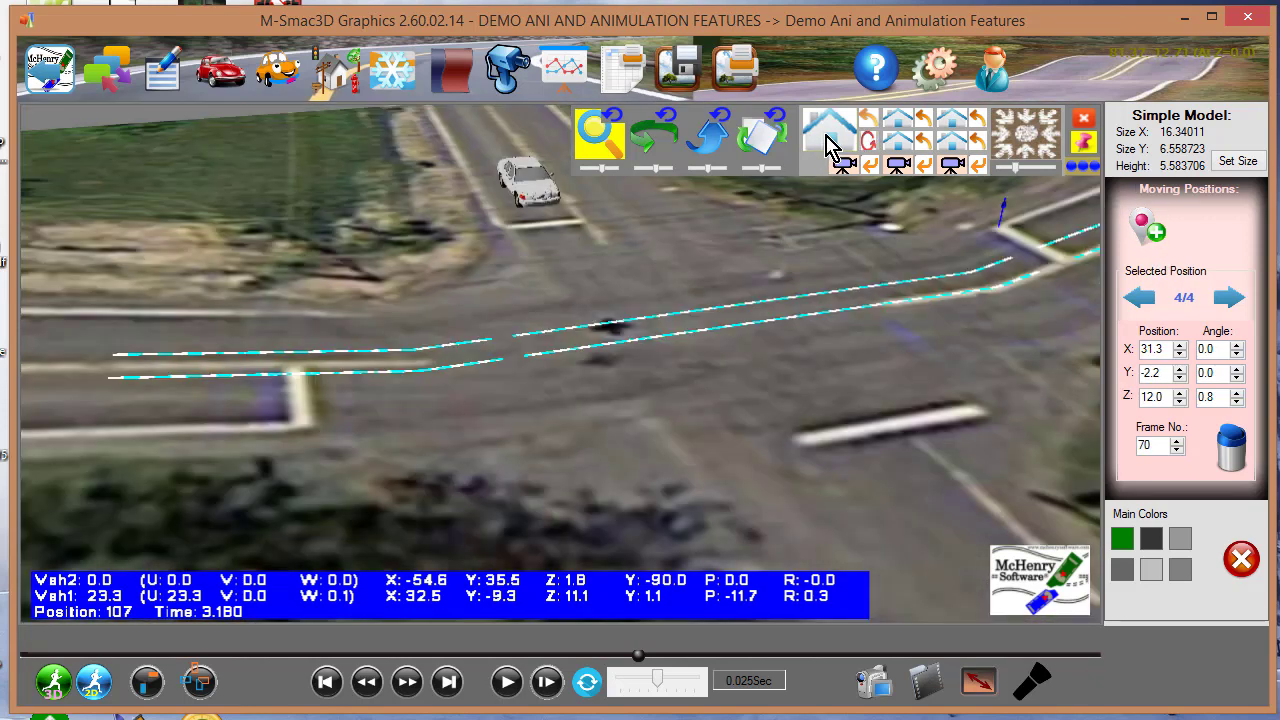
drag(894, 314, 260, 560)
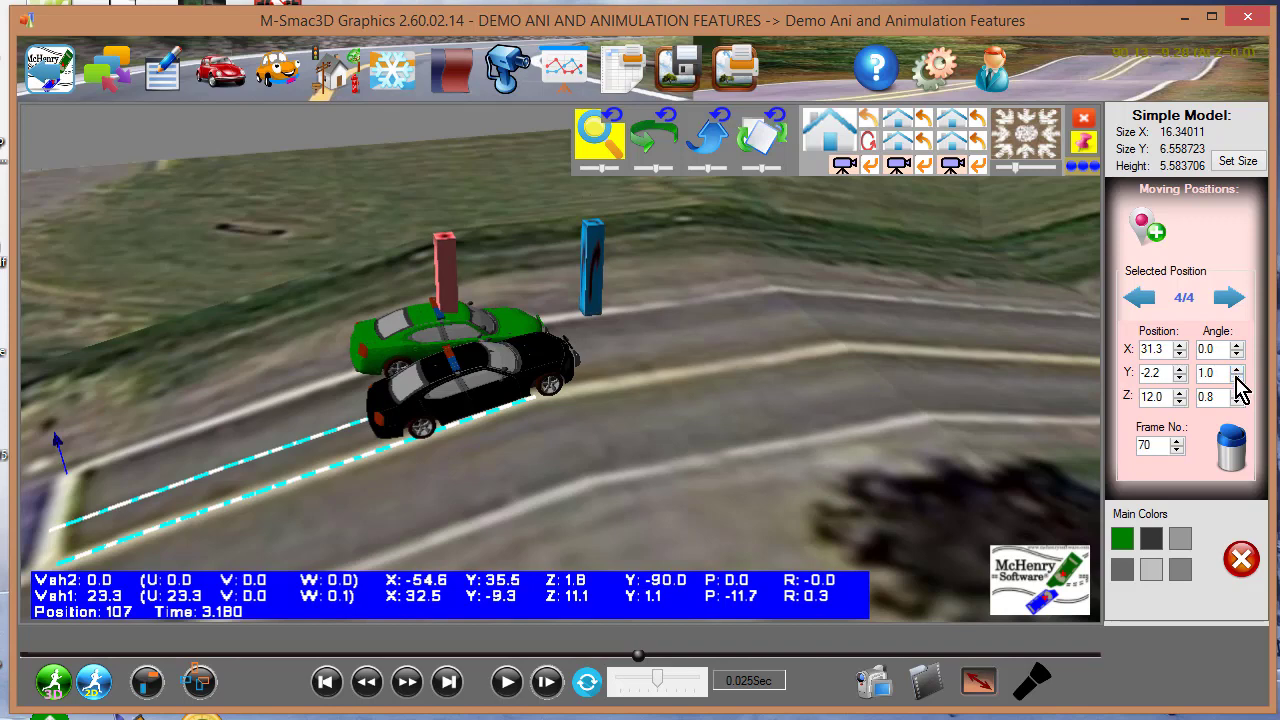
double_click(1237, 370)
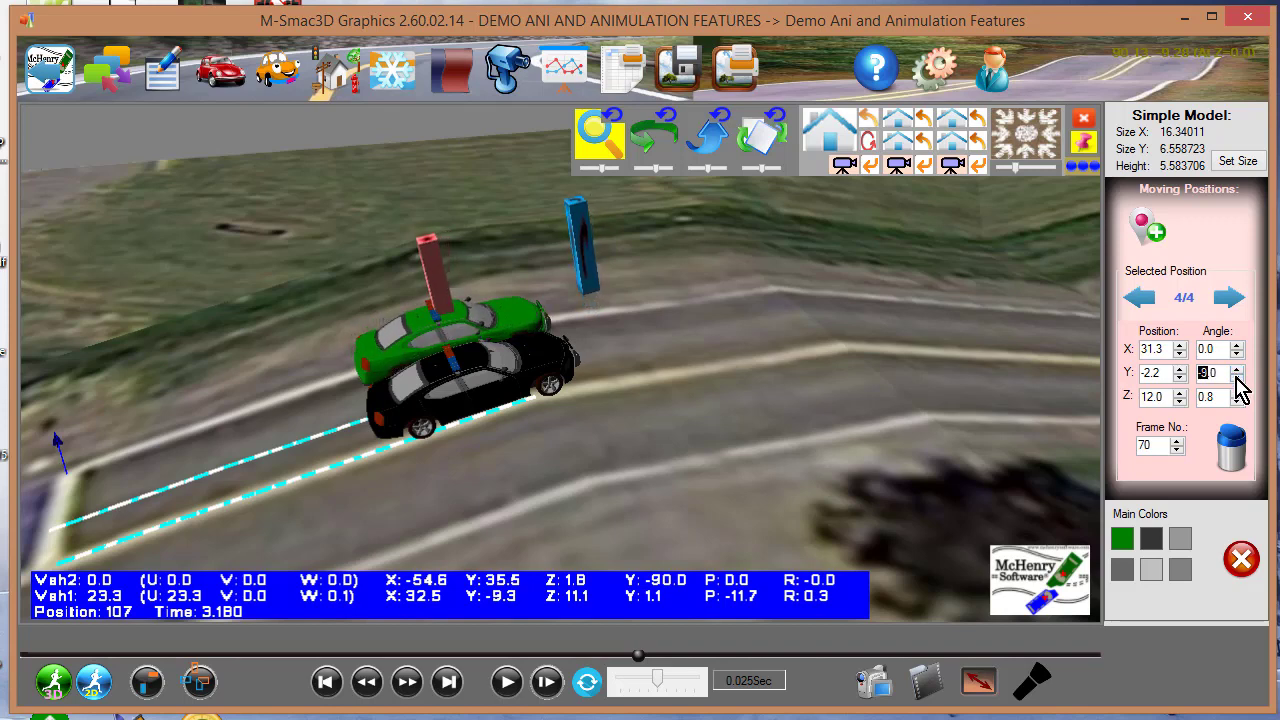
click(1236, 378)
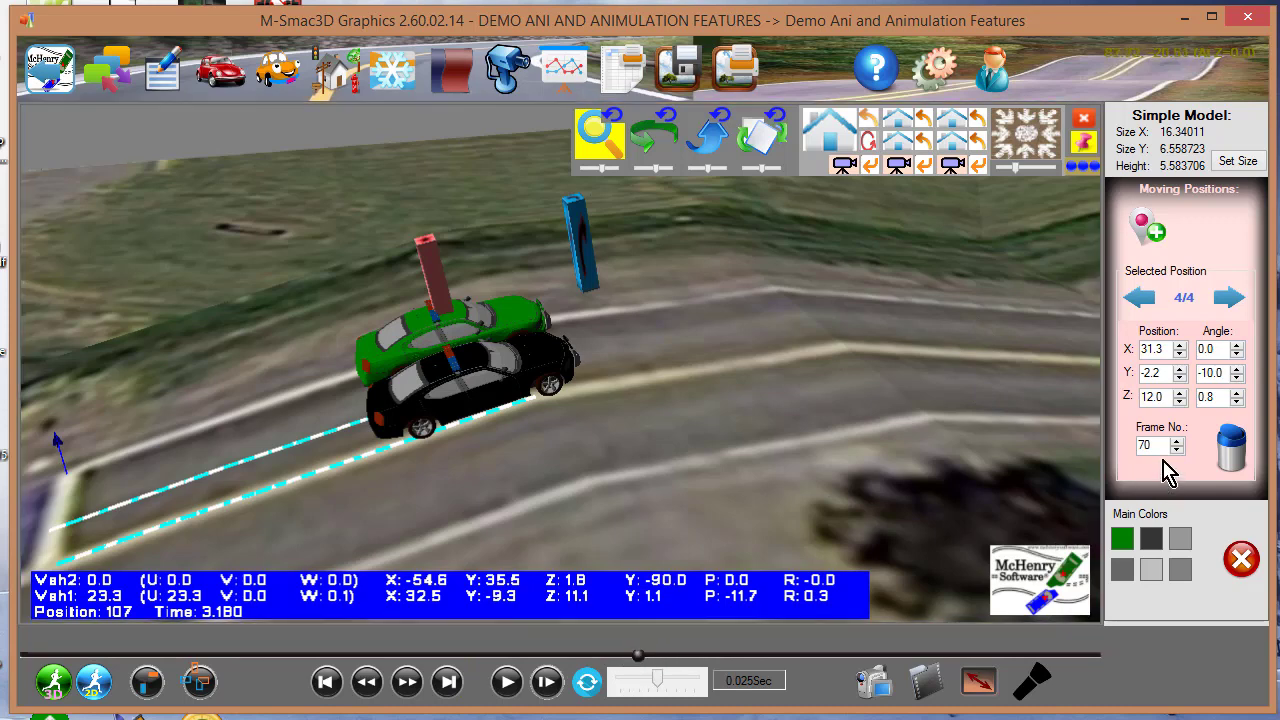
click(920, 472)
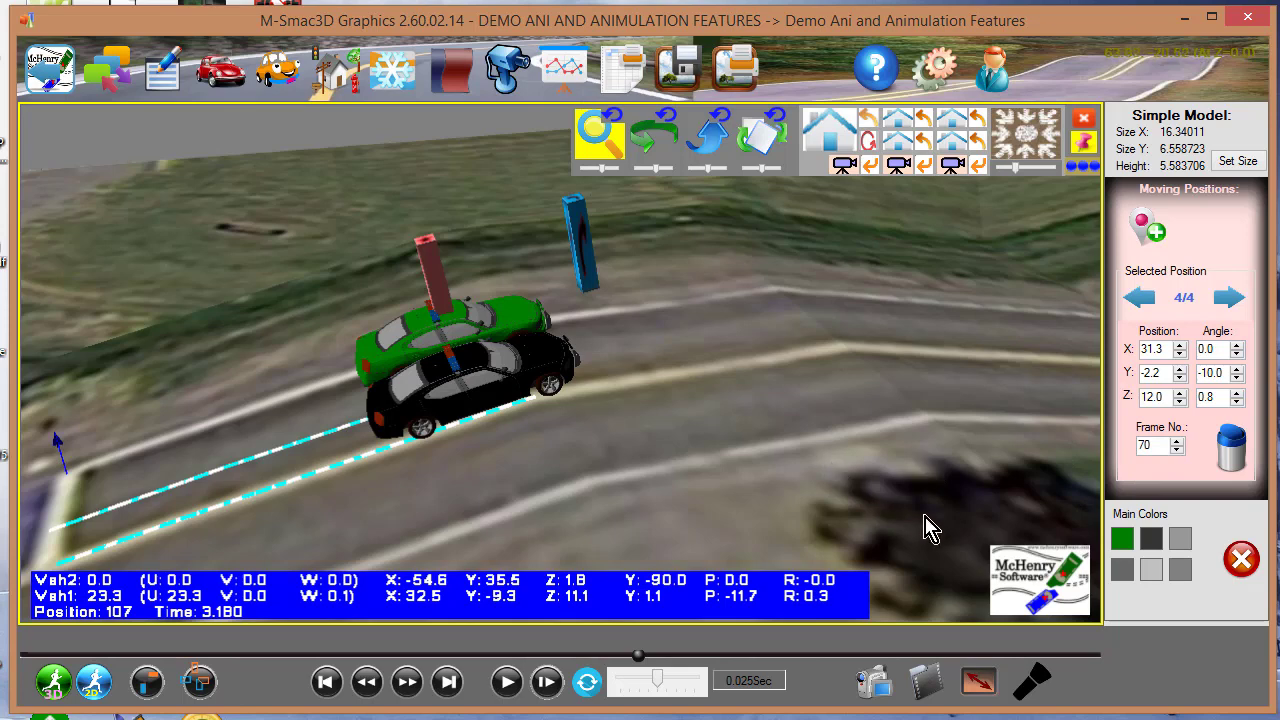
click(1166, 440)
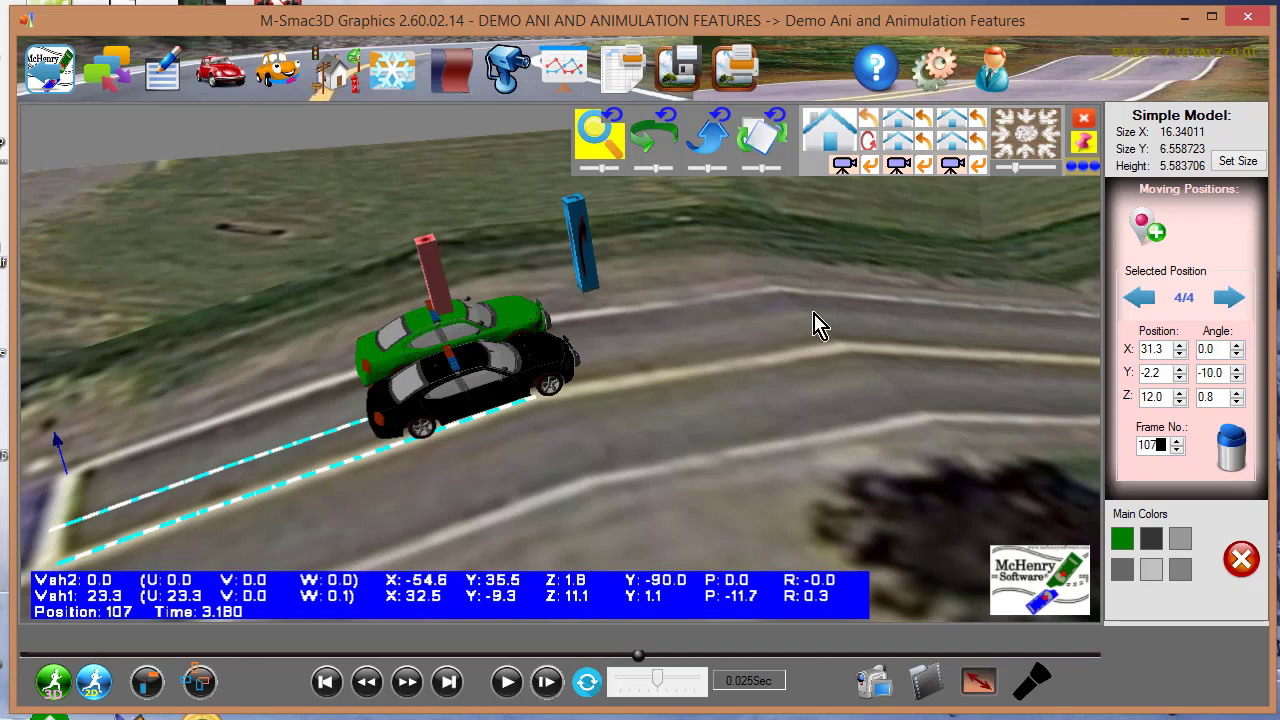
- Jump to the run's final position and add a fifth moving position for the green car beside the black car, at about X 109.1, Y 0.5
scroll(814, 323, down, 3)
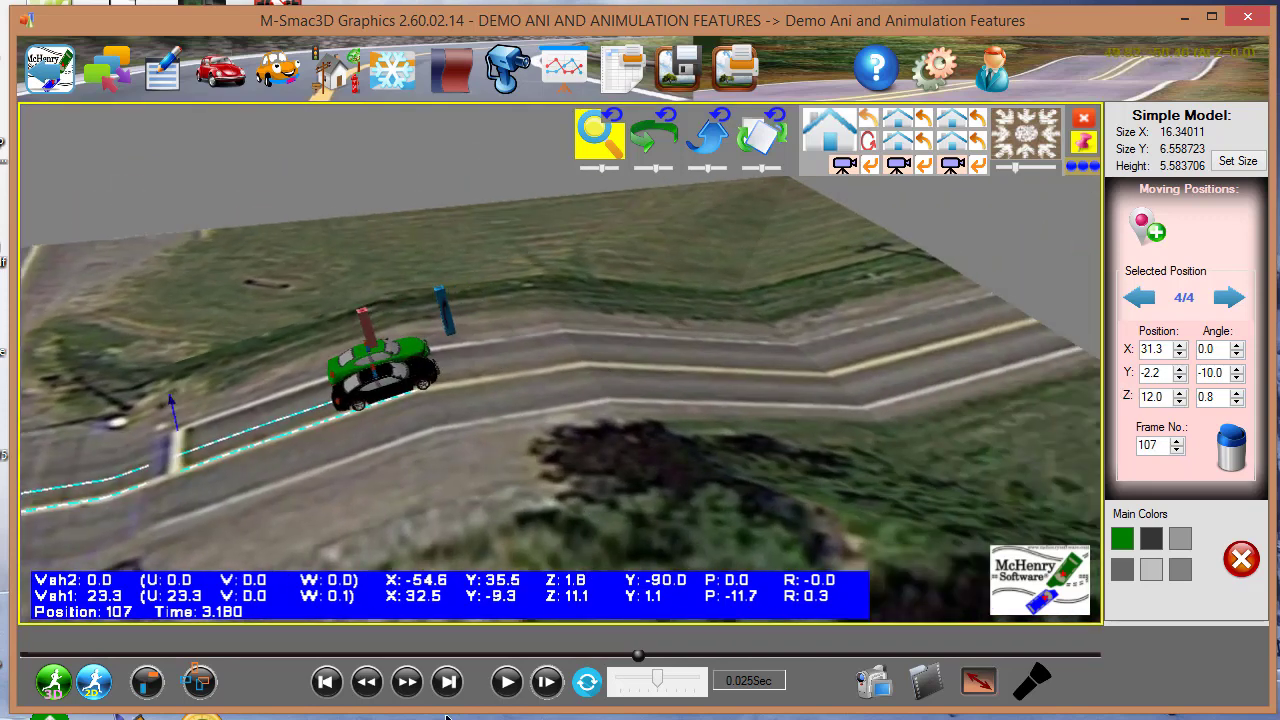
click(452, 683)
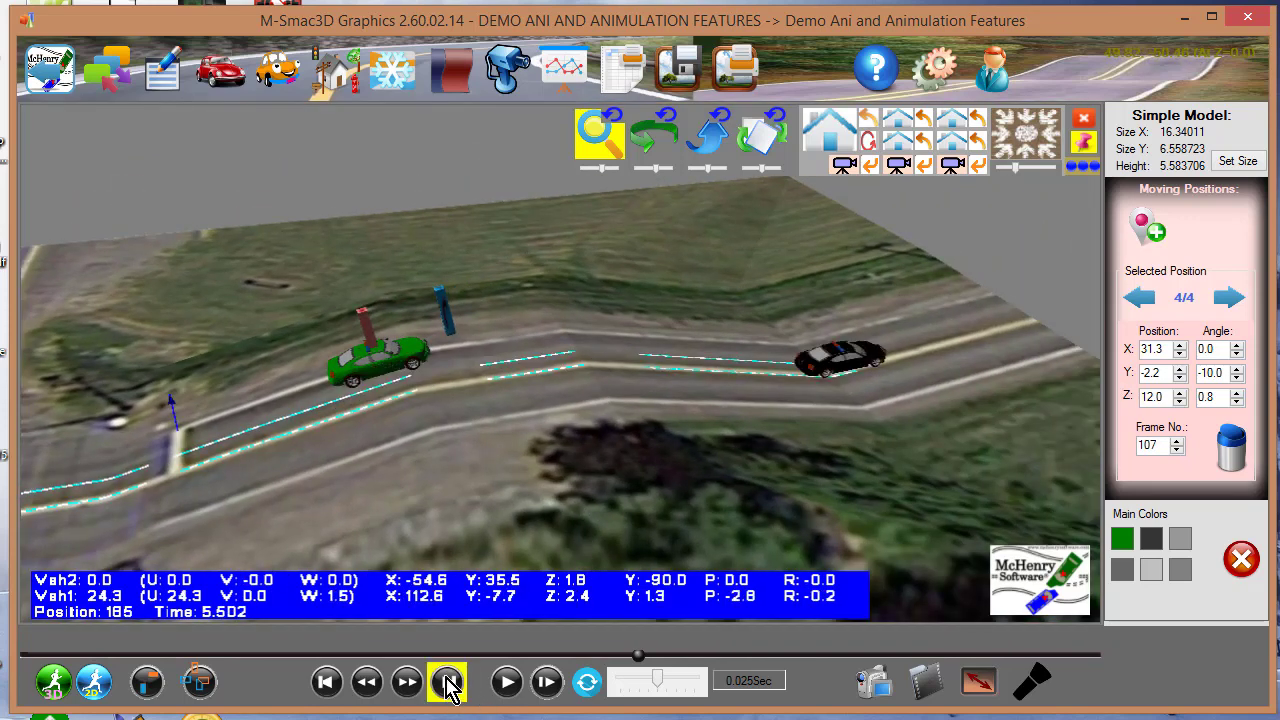
click(1150, 229)
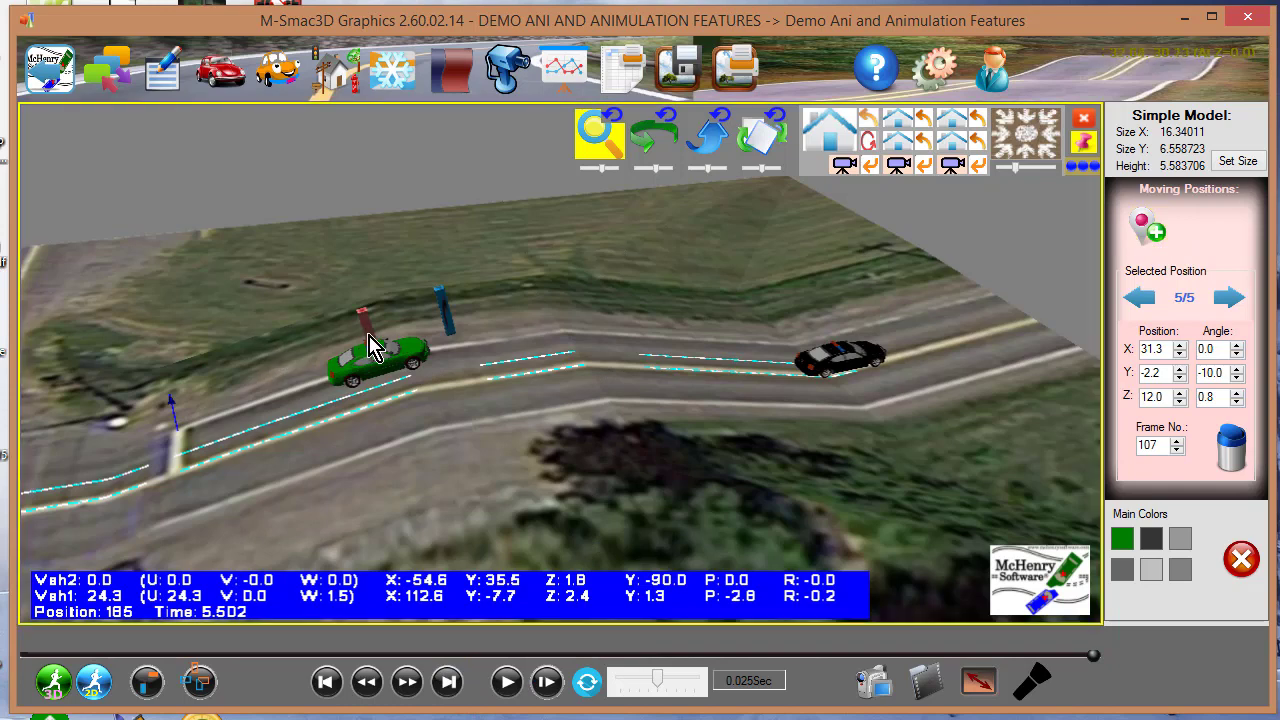
drag(371, 349, 768, 310)
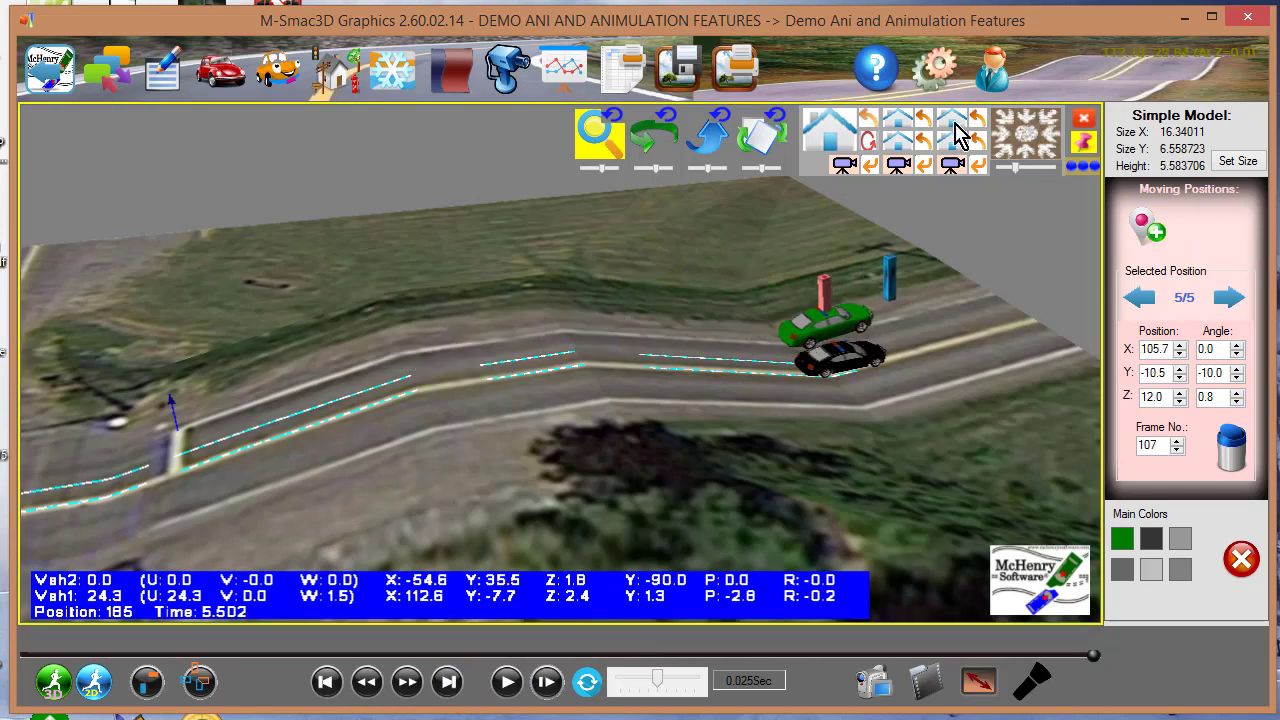
click(1025, 135)
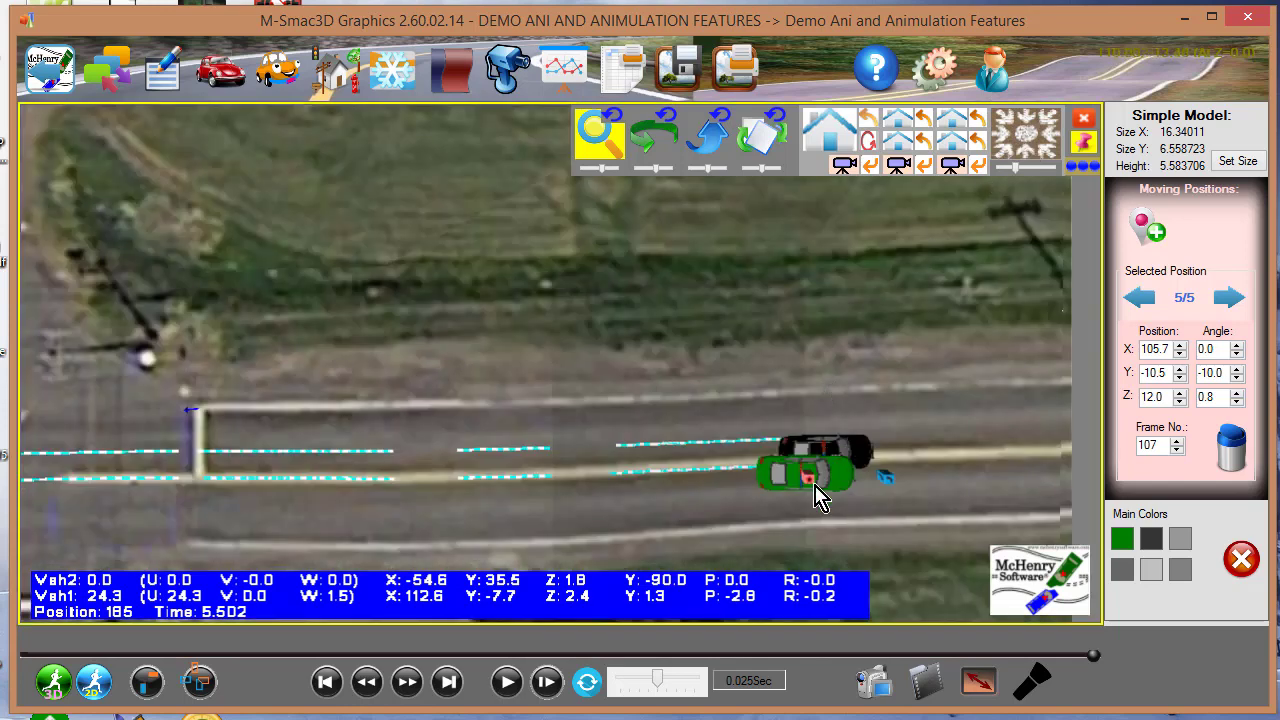
drag(815, 490, 835, 425)
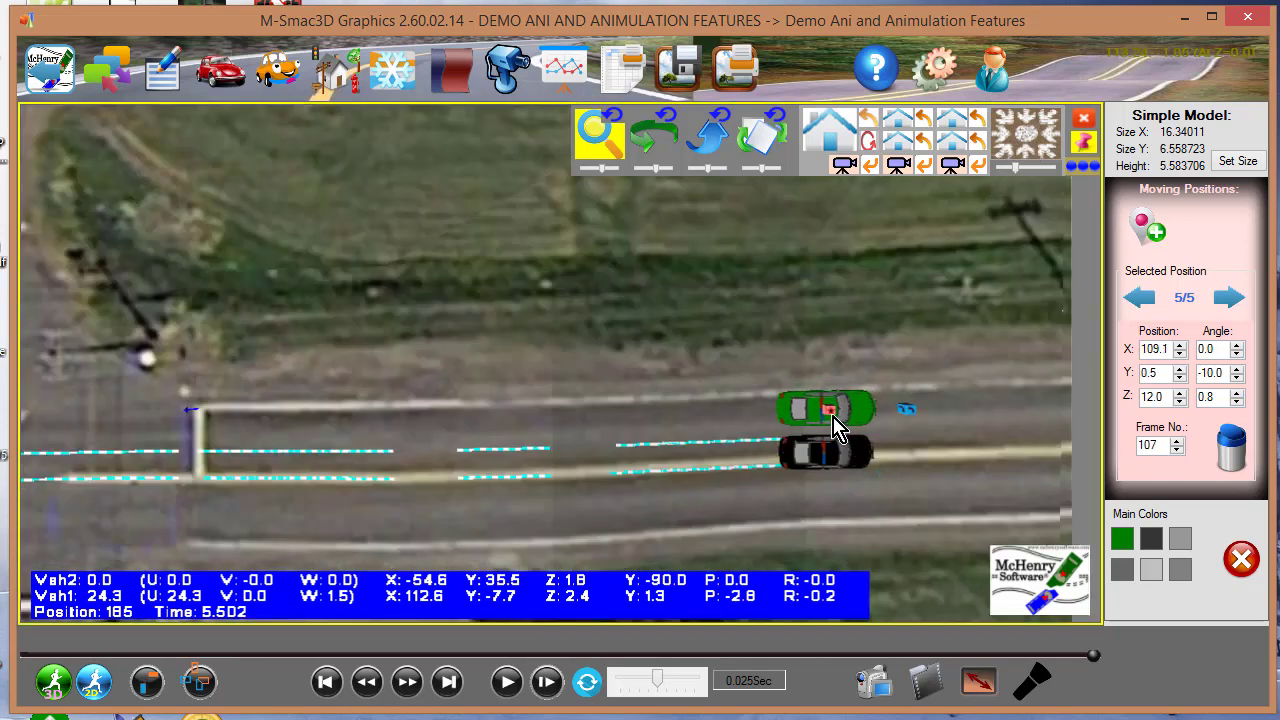
- Lower the green car's fifth moving position to a Z position of 3.0
click(827, 133)
drag(914, 318, 110, 485)
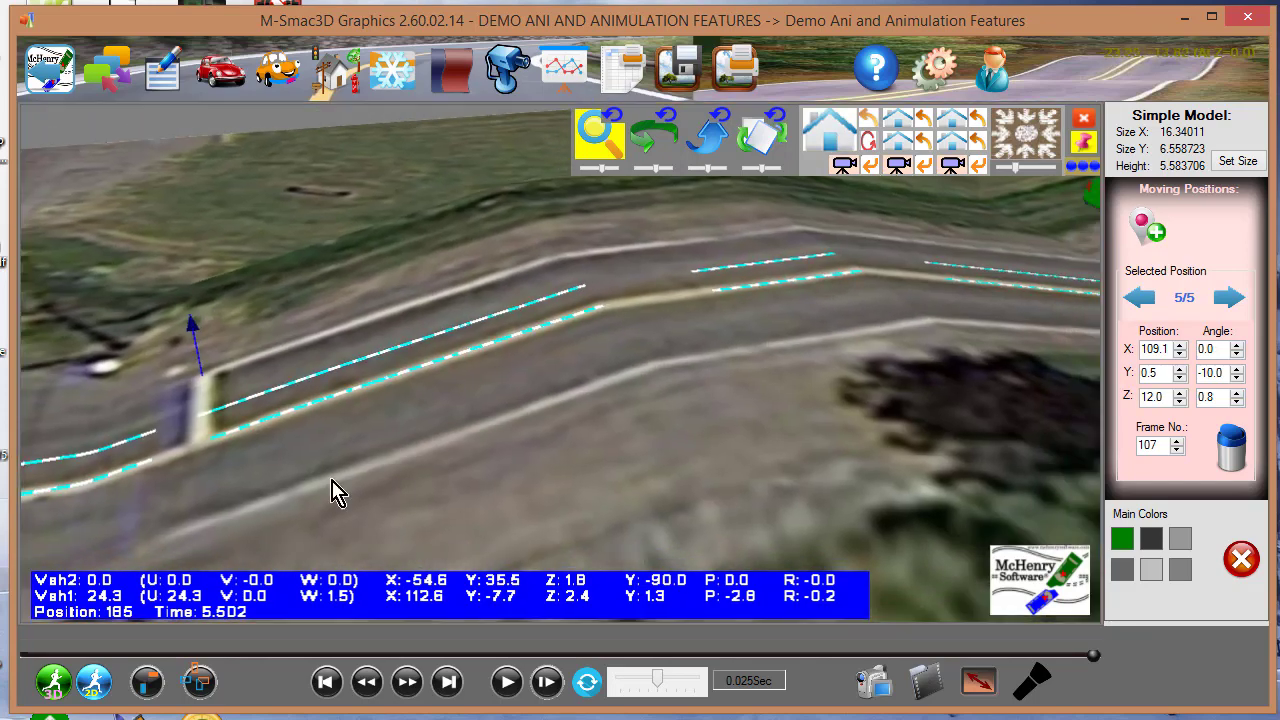
drag(820, 354, 337, 434)
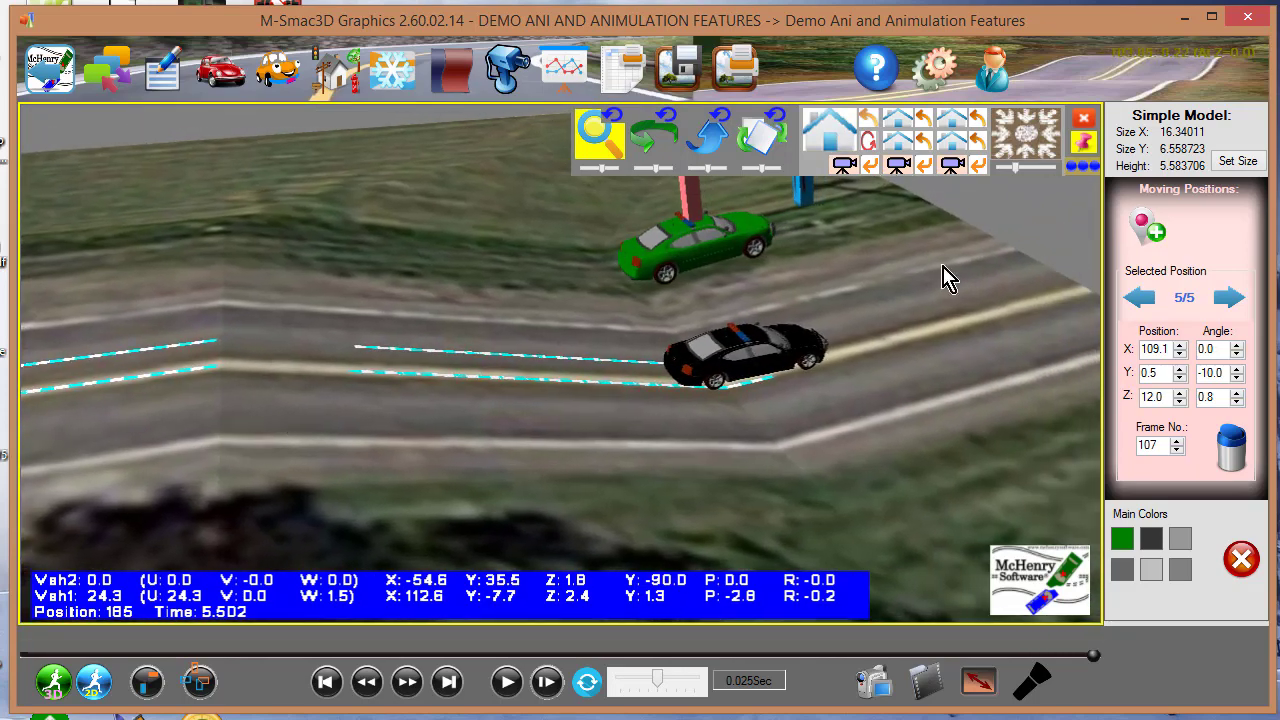
click(1181, 400)
click(1181, 400)
click(1181, 400)
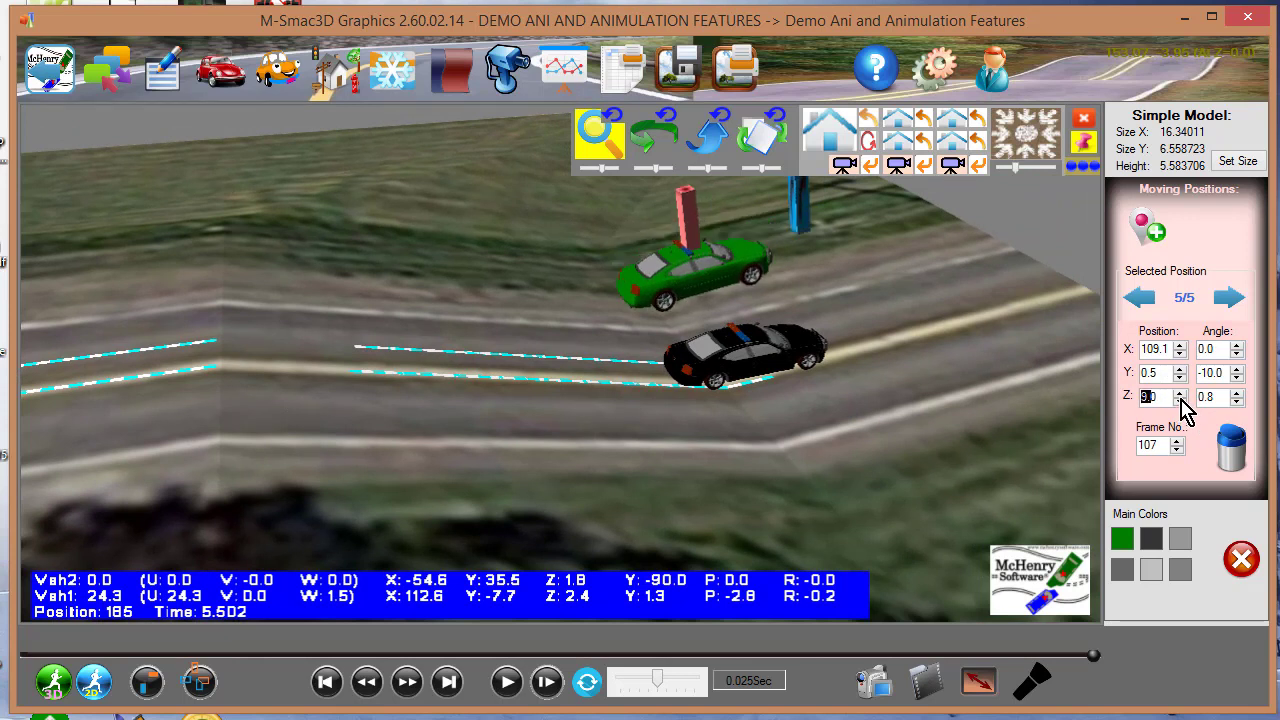
click(1181, 400)
click(1181, 400)
click(1181, 400)
click(1181, 400)
click(1181, 400)
click(1181, 400)
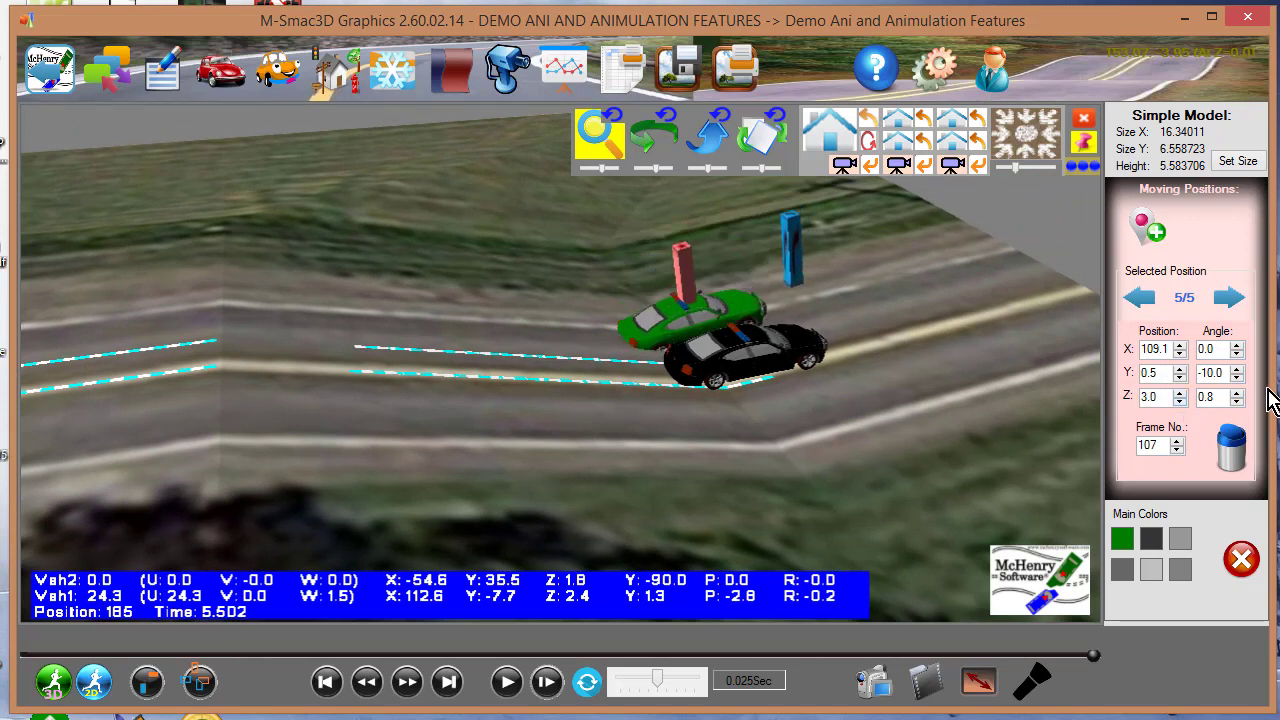
- Set the fifth position's Y angle to -6.0 and align it alongside the black car at about X 111.2, Y 0.2
click(1179, 345)
click(1179, 345)
click(1179, 345)
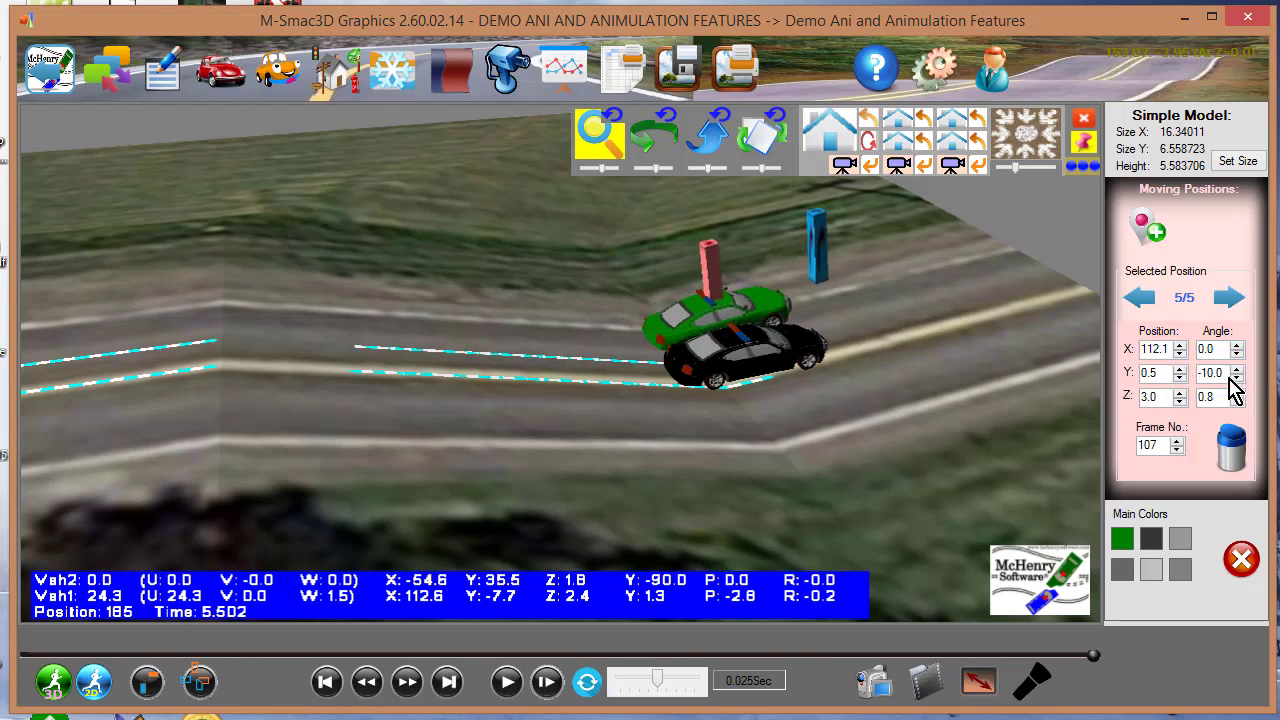
click(1240, 377)
click(1240, 377)
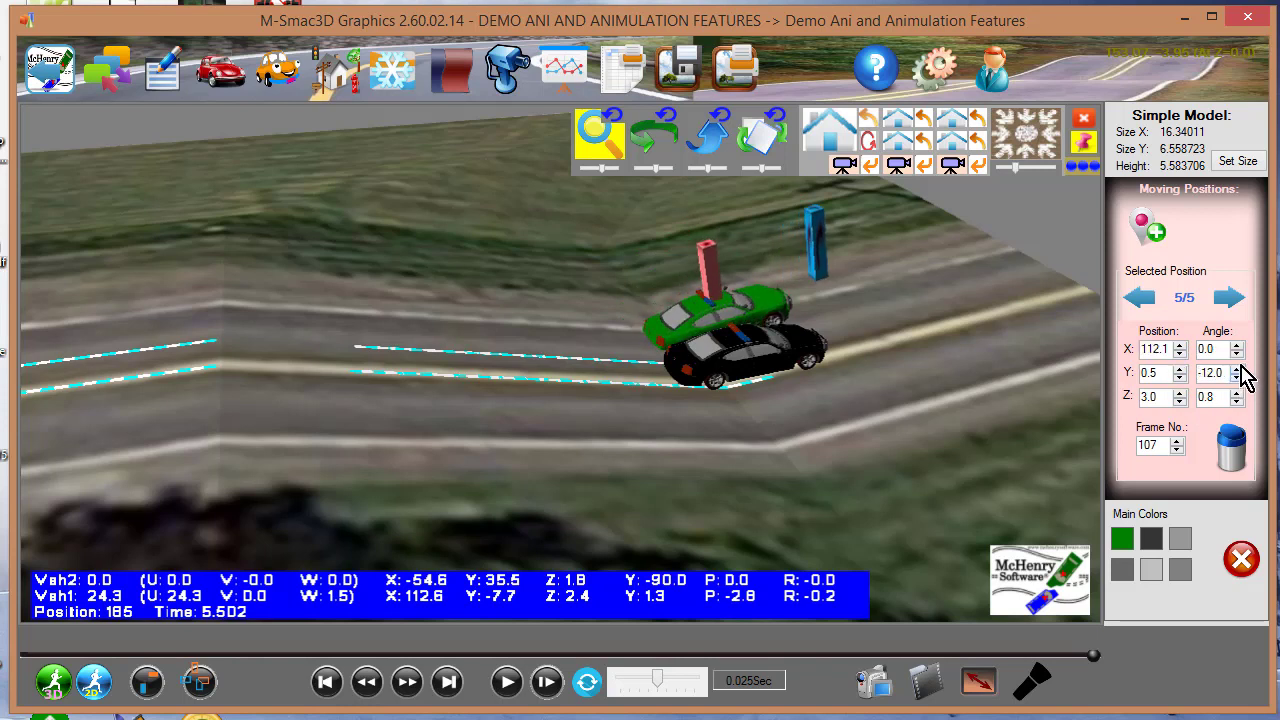
click(1240, 377)
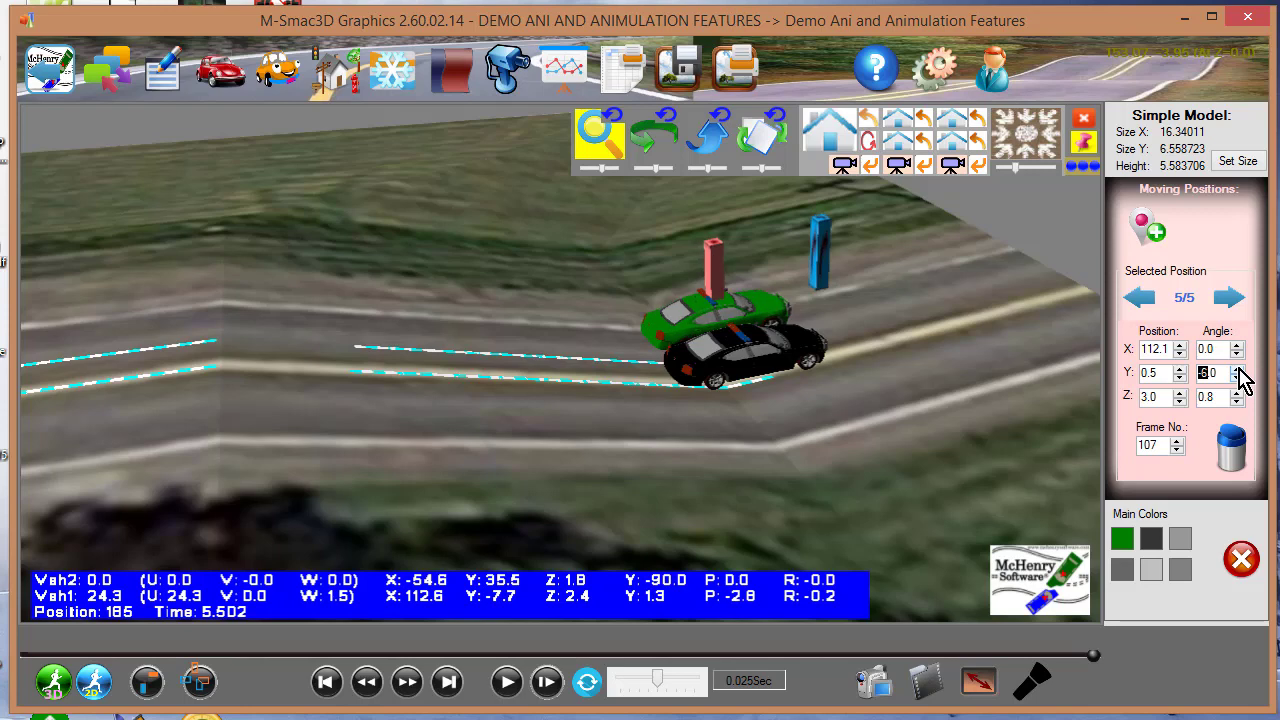
click(1029, 138)
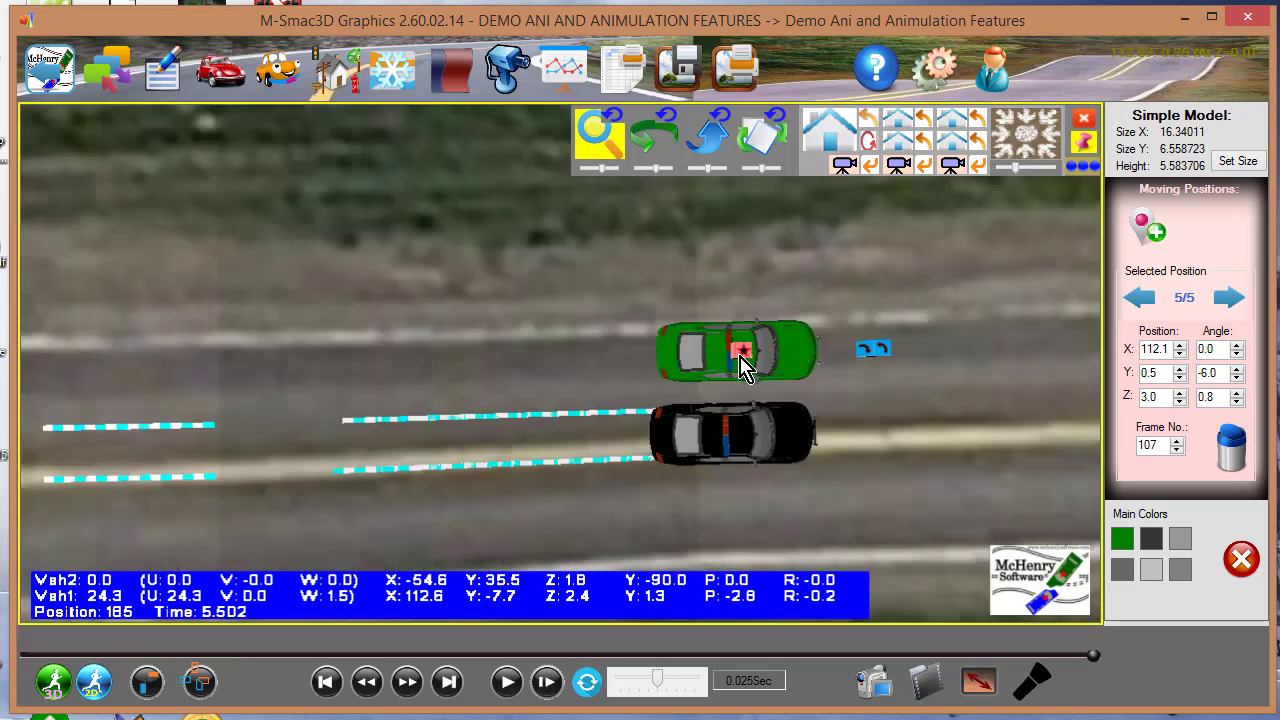
drag(740, 355, 730, 358)
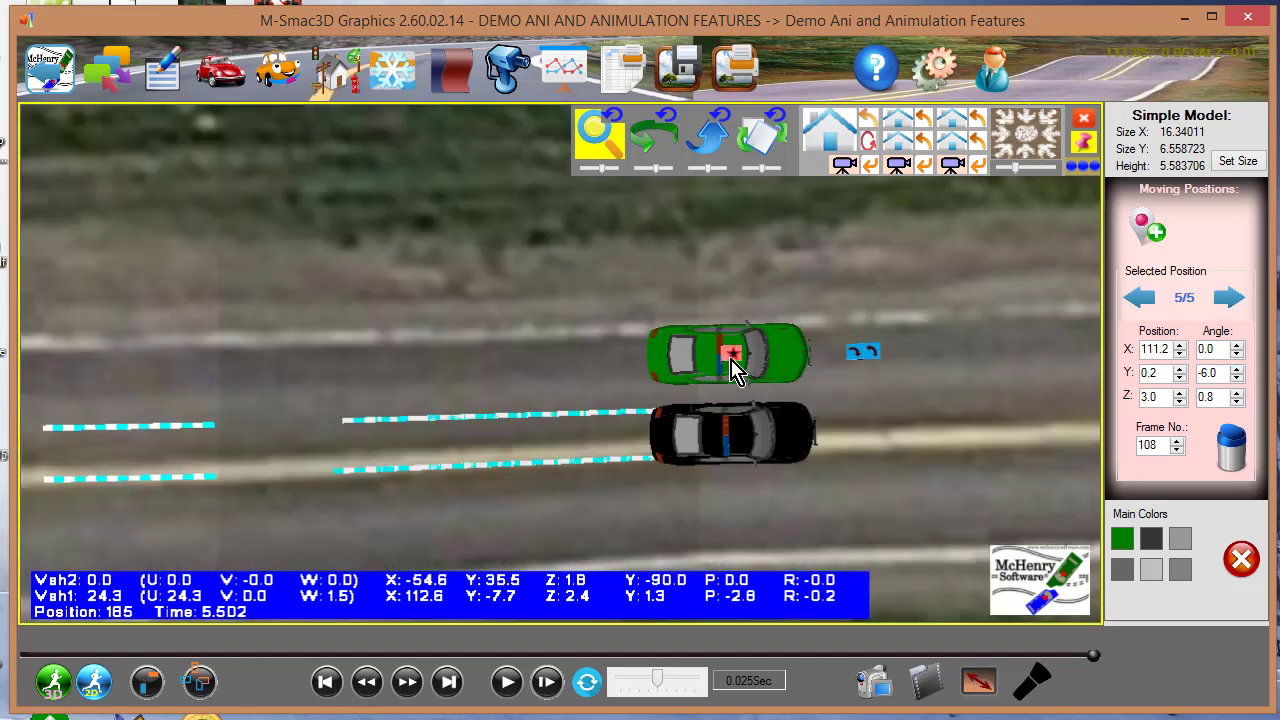
- Turn on the tracking camera view, play the animation and pause it partway through
click(510, 684)
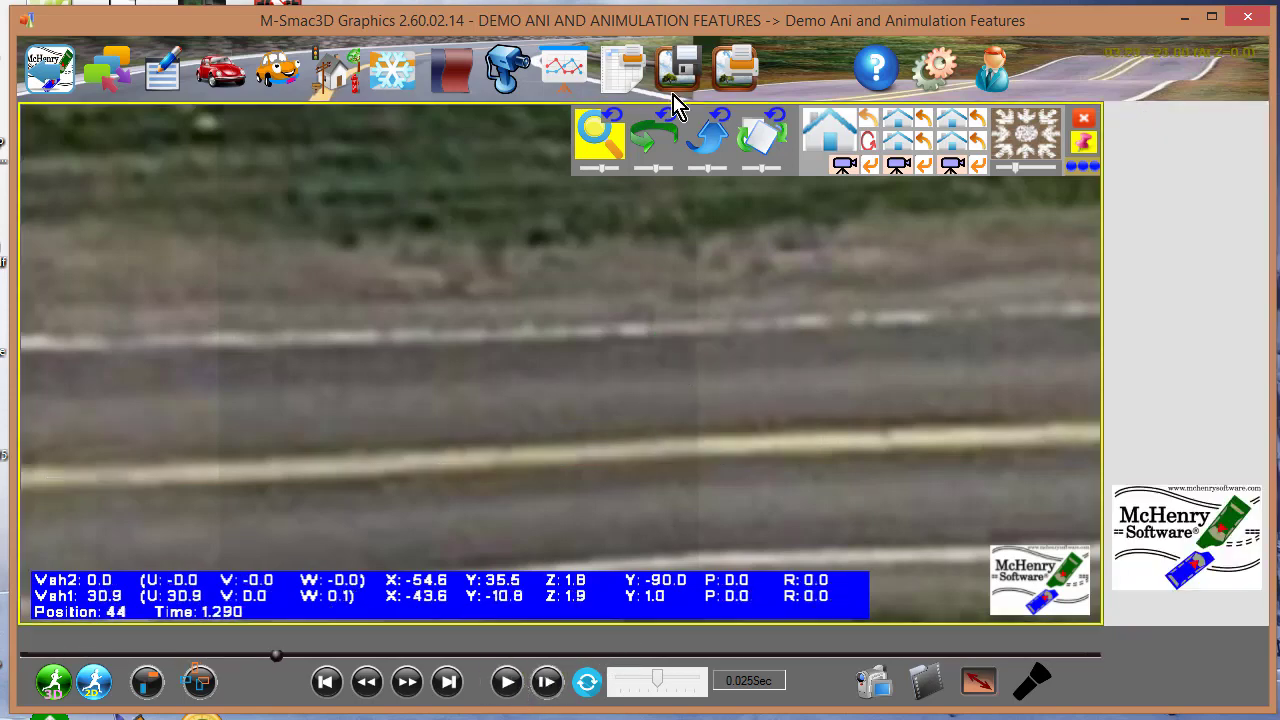
click(506, 70)
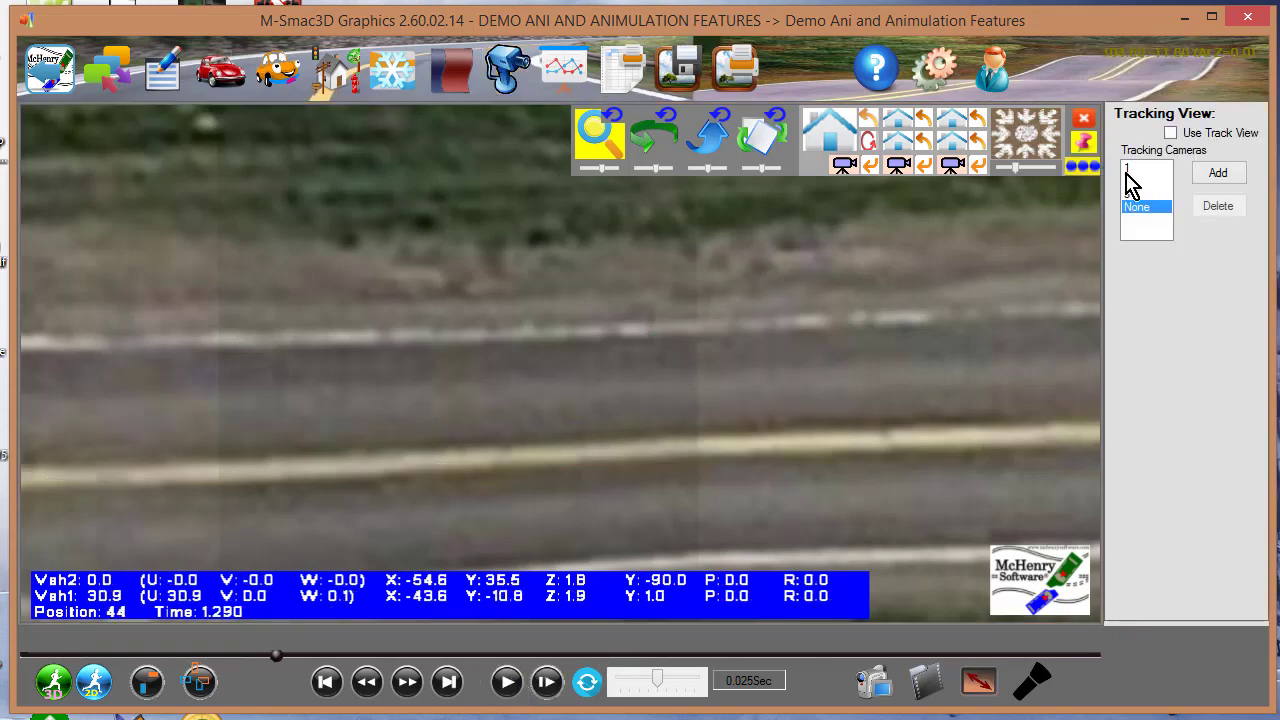
click(507, 682)
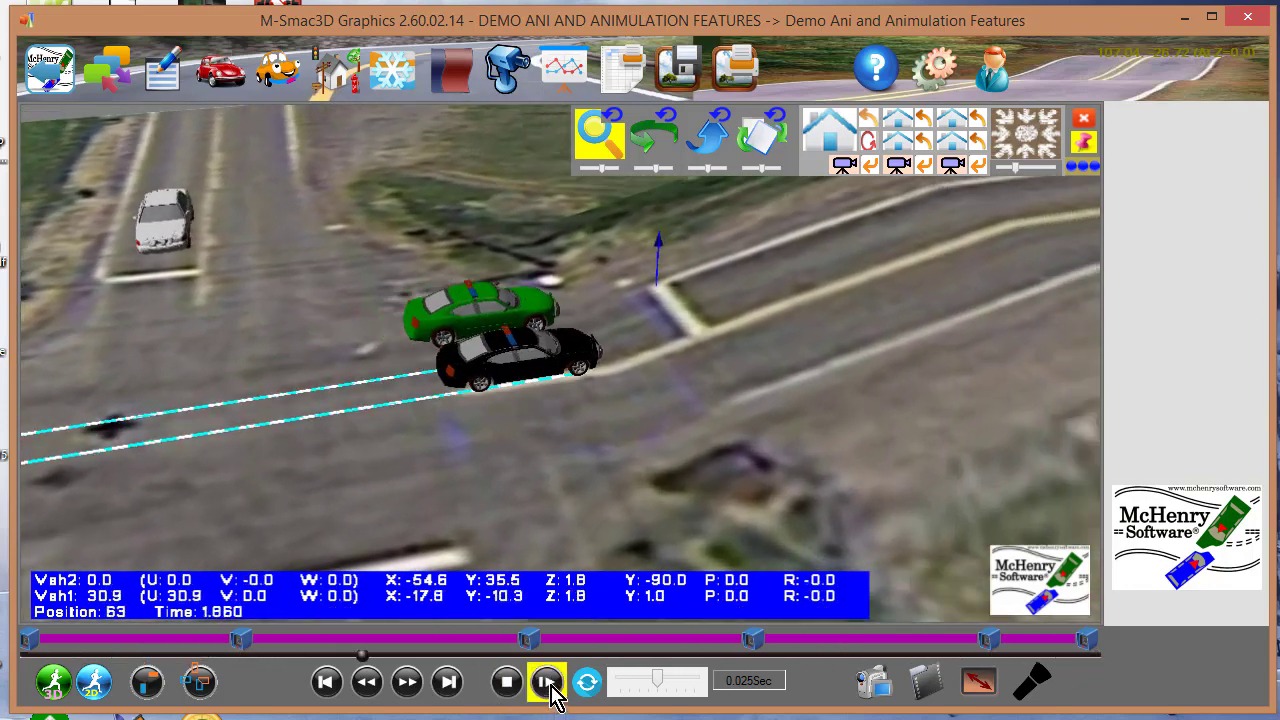
click(548, 684)
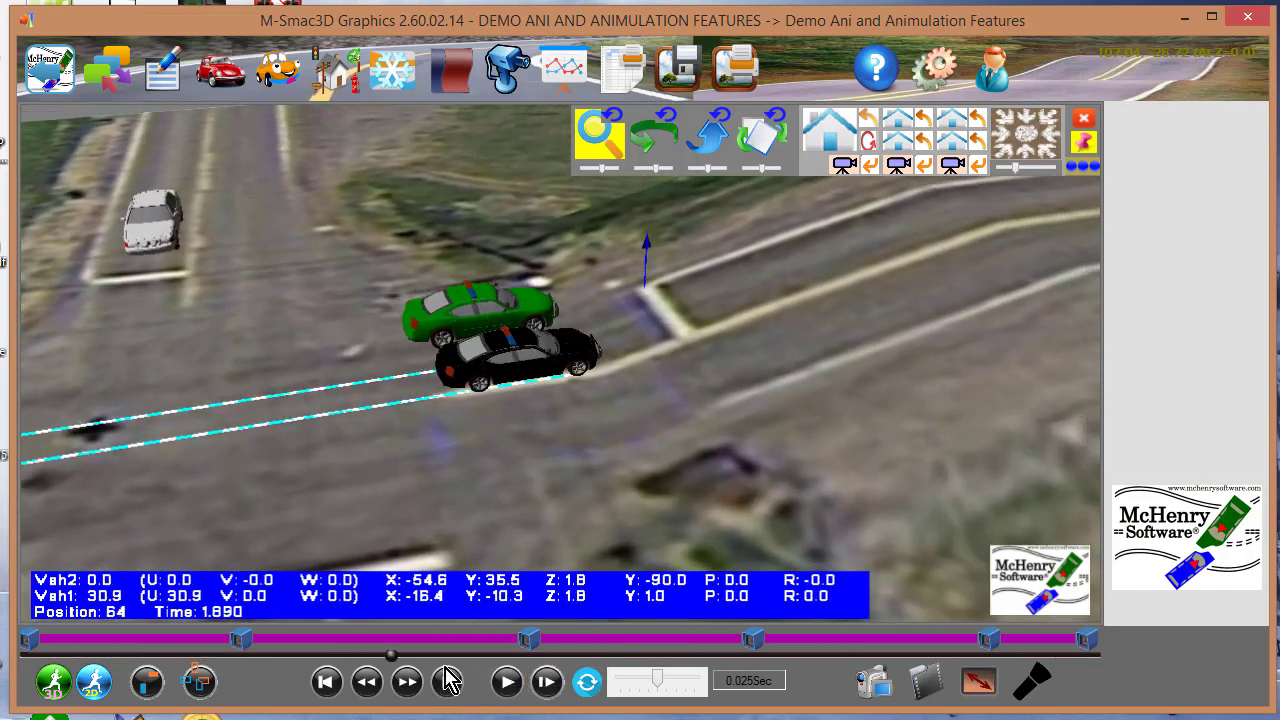
- Move the run to its final position and set the frame number of the green car's fifth position to 185
drag(391, 654, 1093, 645)
click(496, 287)
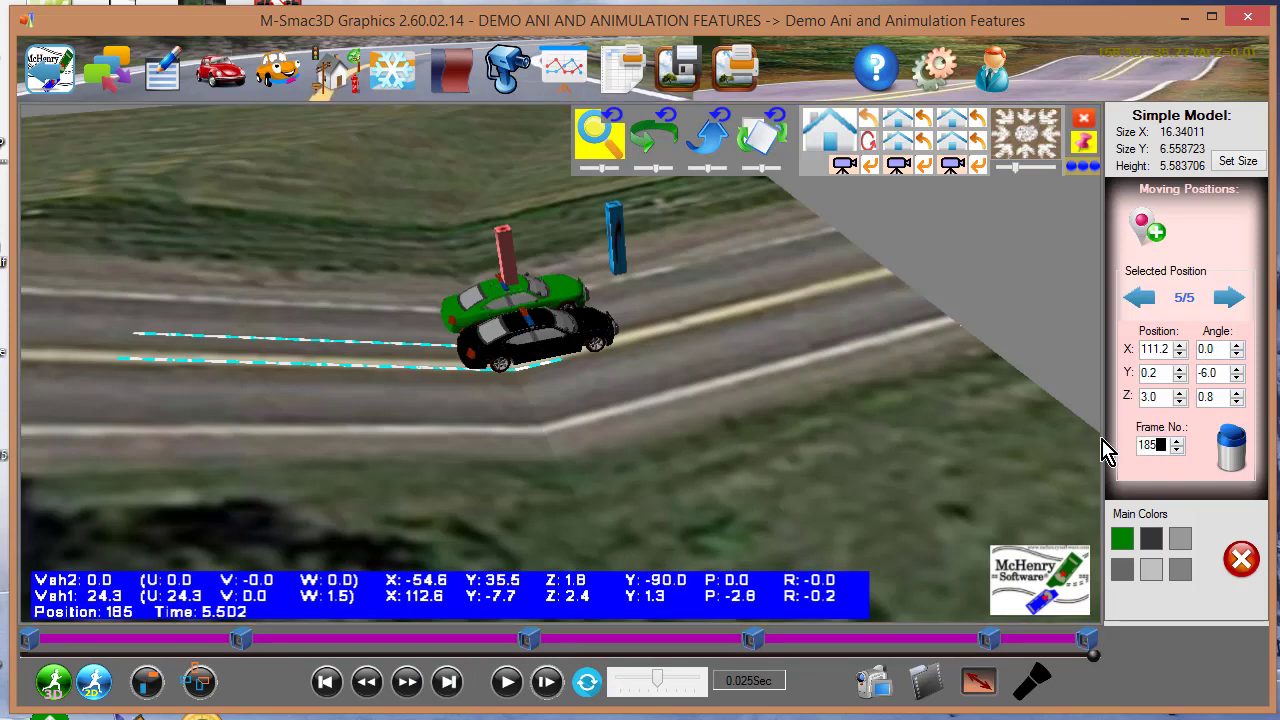
- Play the tracked animation of both police cars, pause it and rewind the run to position 1
click(507, 682)
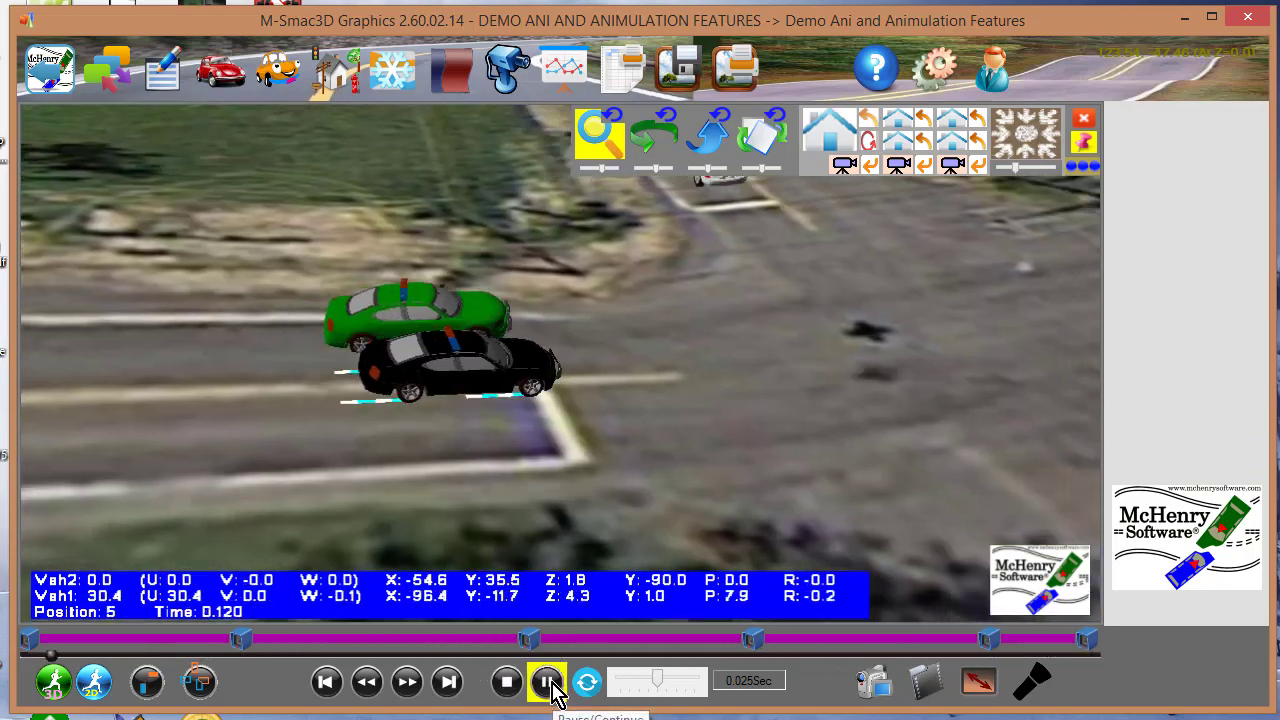
click(547, 684)
click(327, 682)
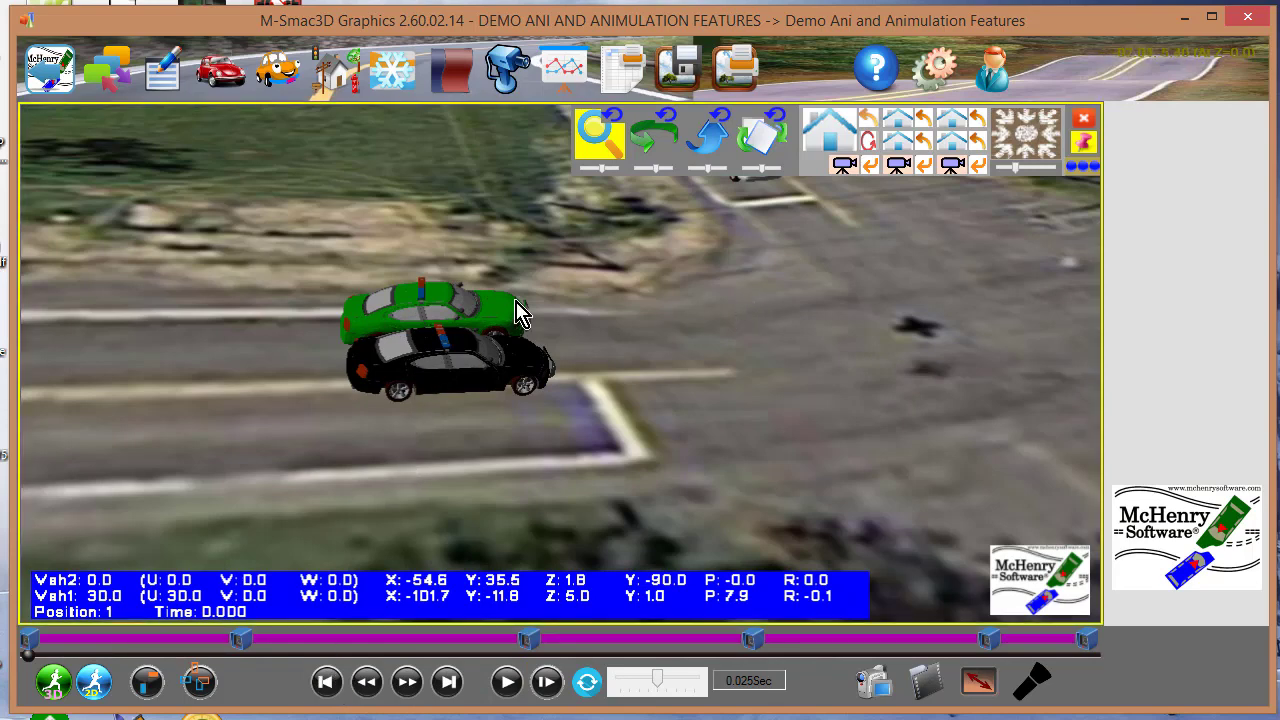
- Select the green police car, go back to its first moving position and set that position's Y angle to 2.0
click(426, 296)
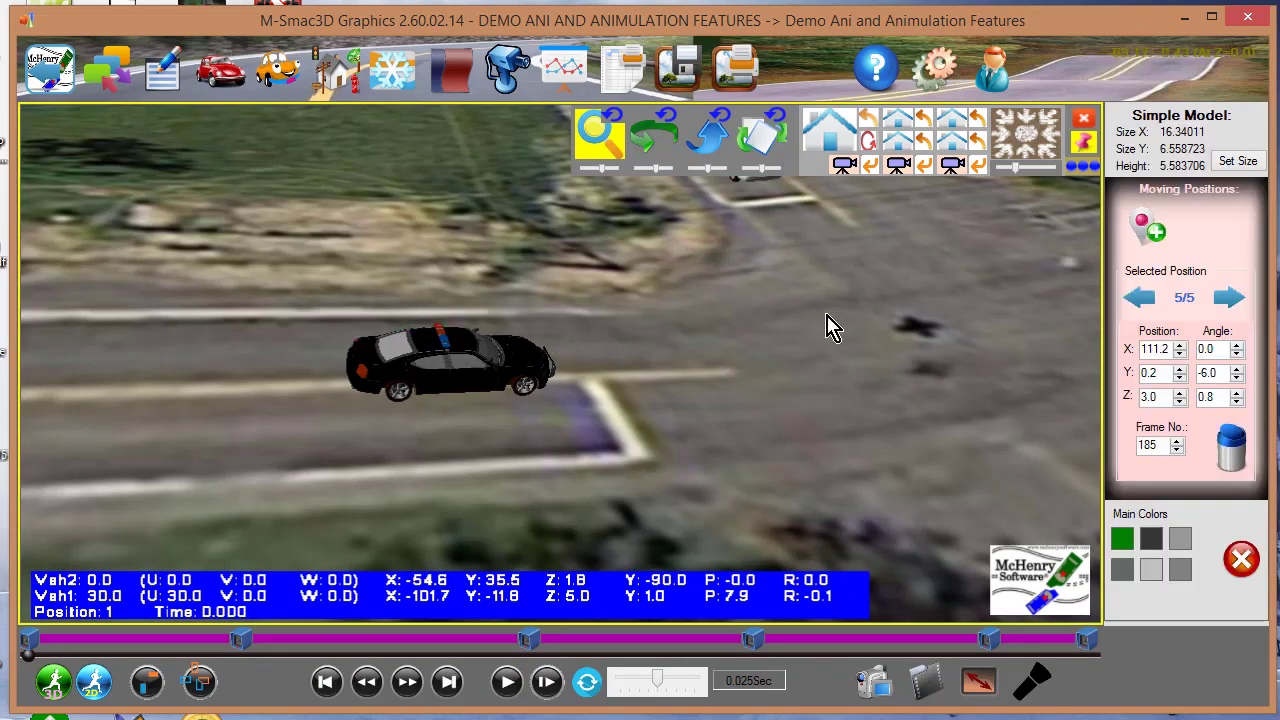
click(1140, 298)
click(1140, 298)
click(1140, 298)
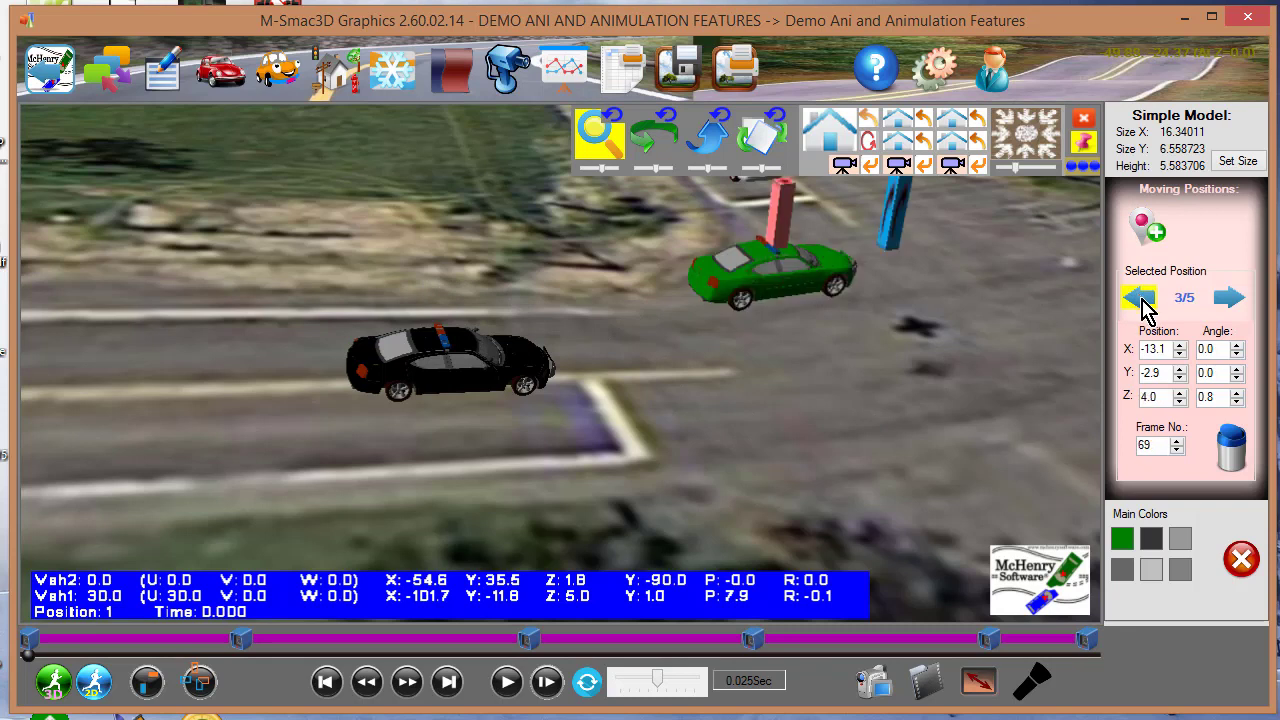
click(1142, 300)
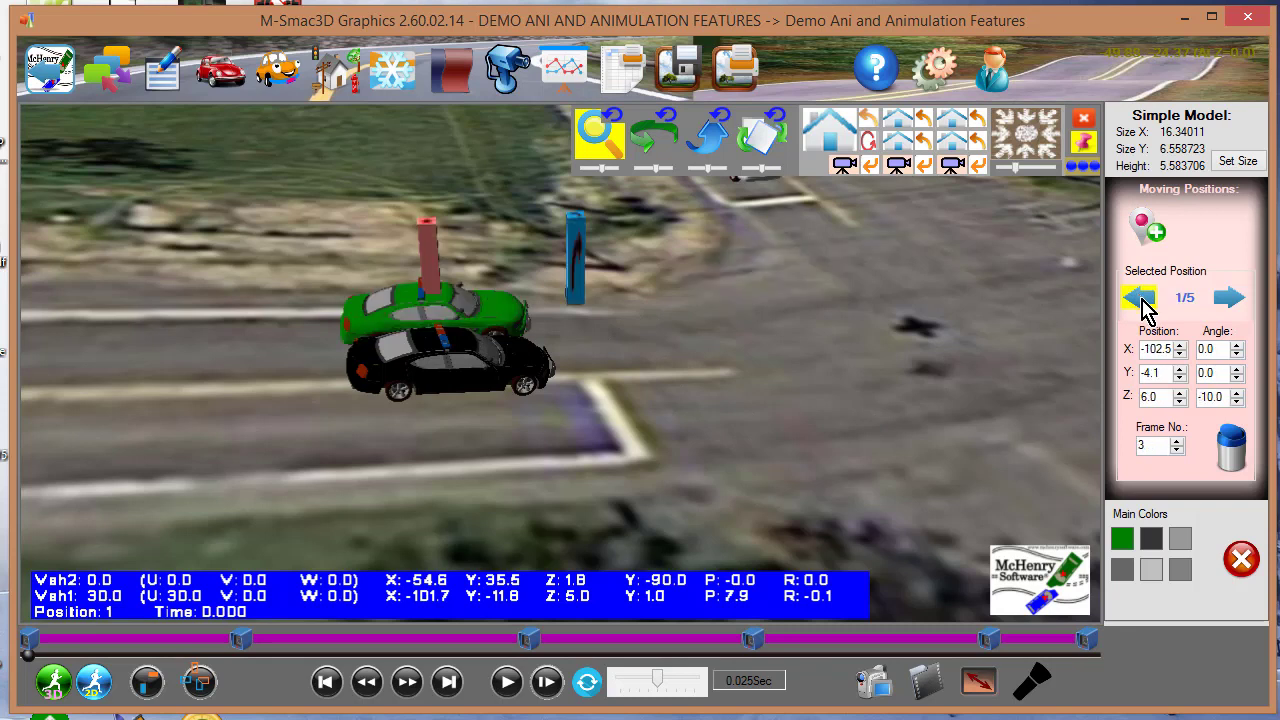
click(1237, 383)
click(1237, 377)
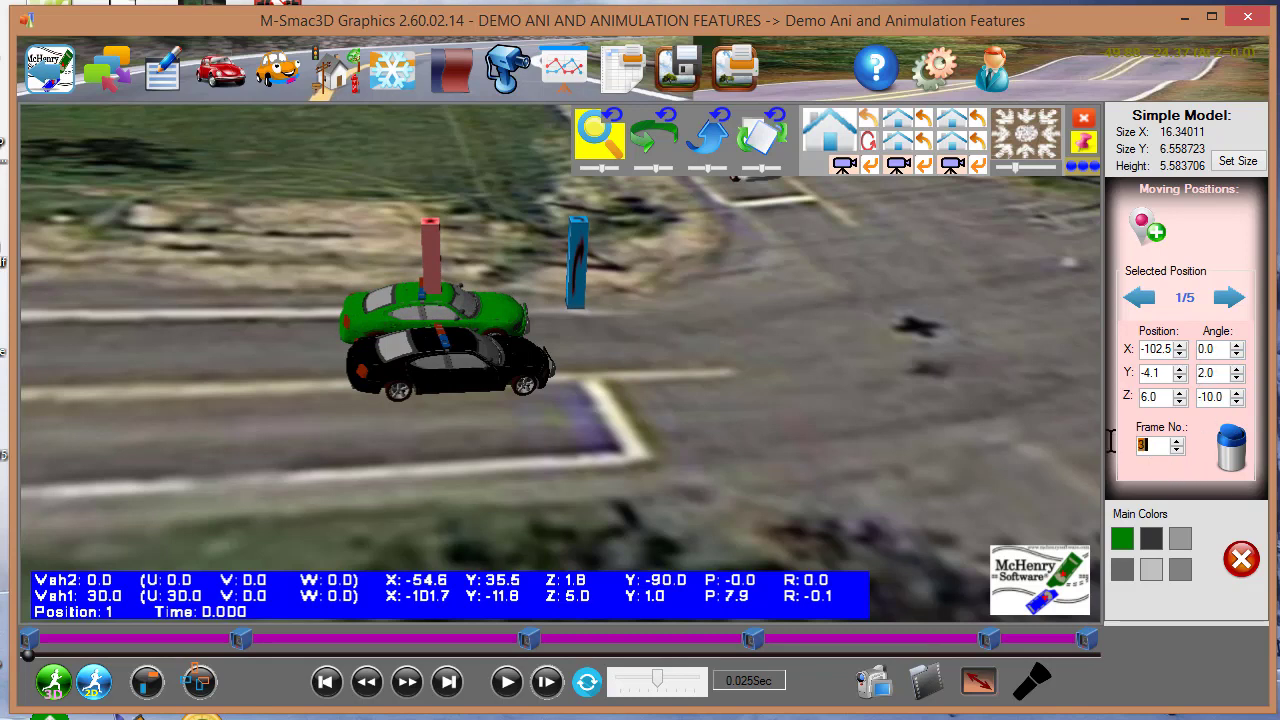
- Move the run to position 25, check the green car's second position from above and set its Z to 2.0
click(1224, 300)
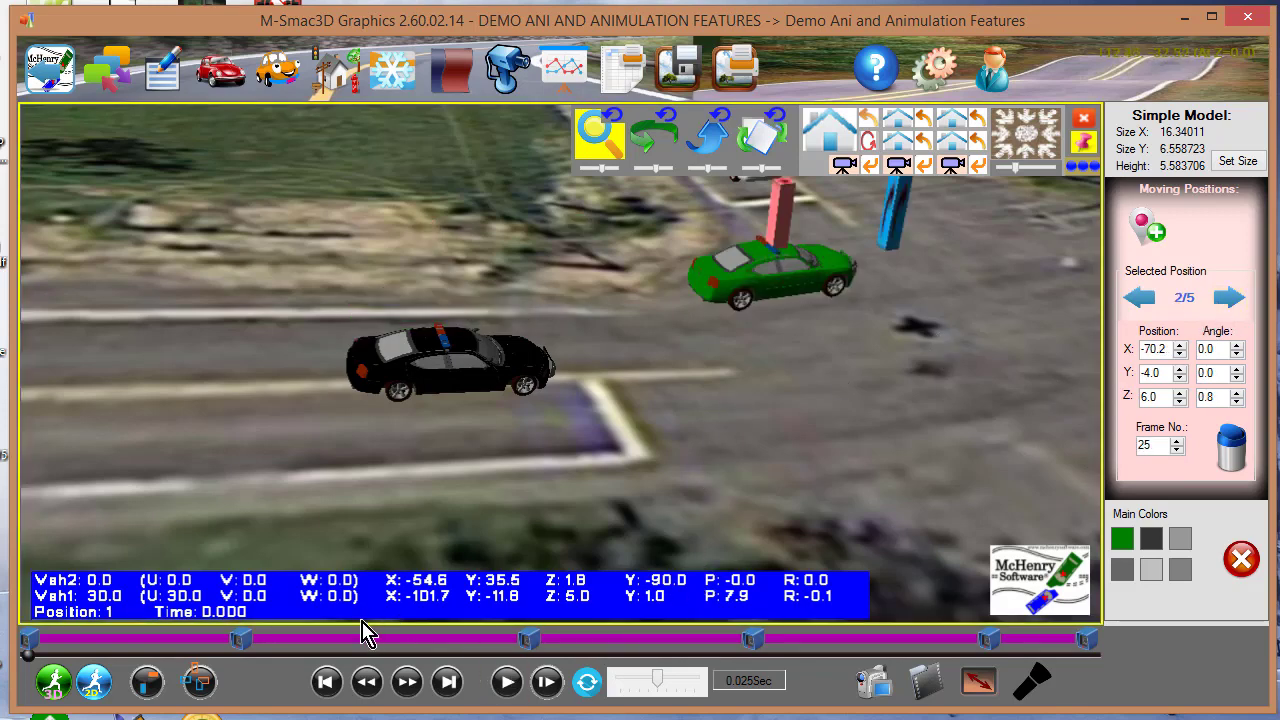
drag(28, 655, 165, 660)
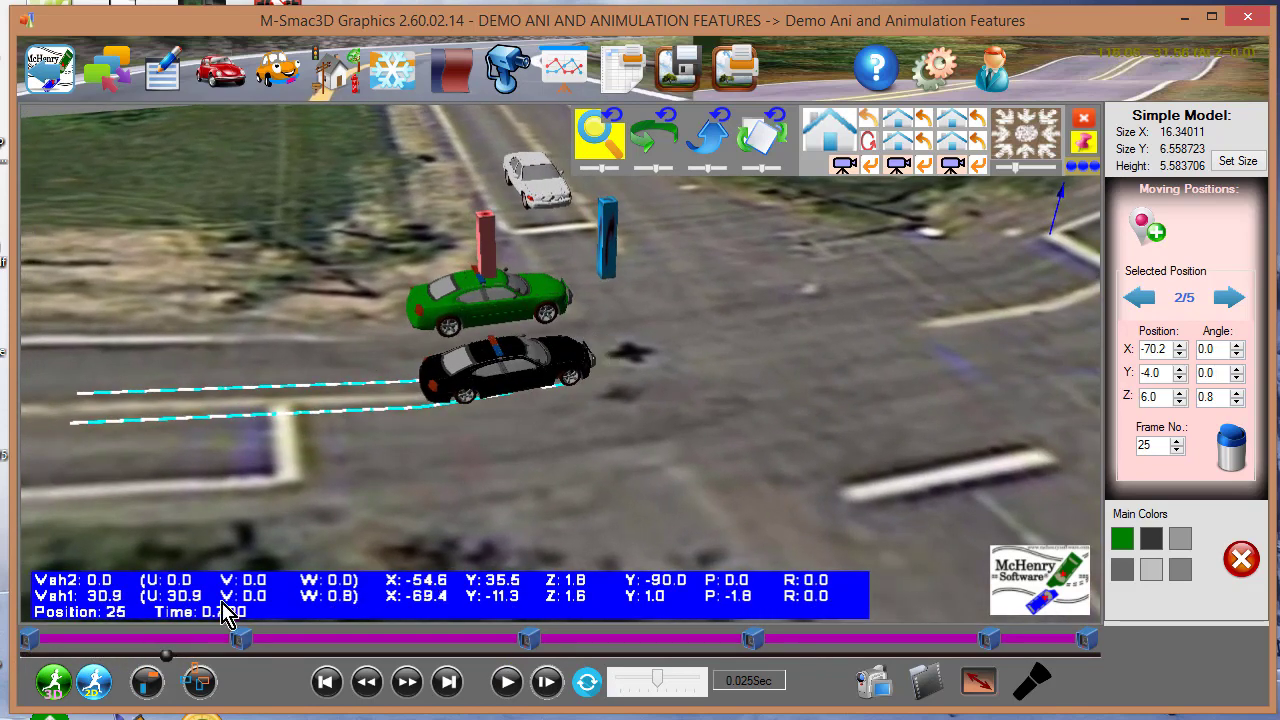
click(1031, 145)
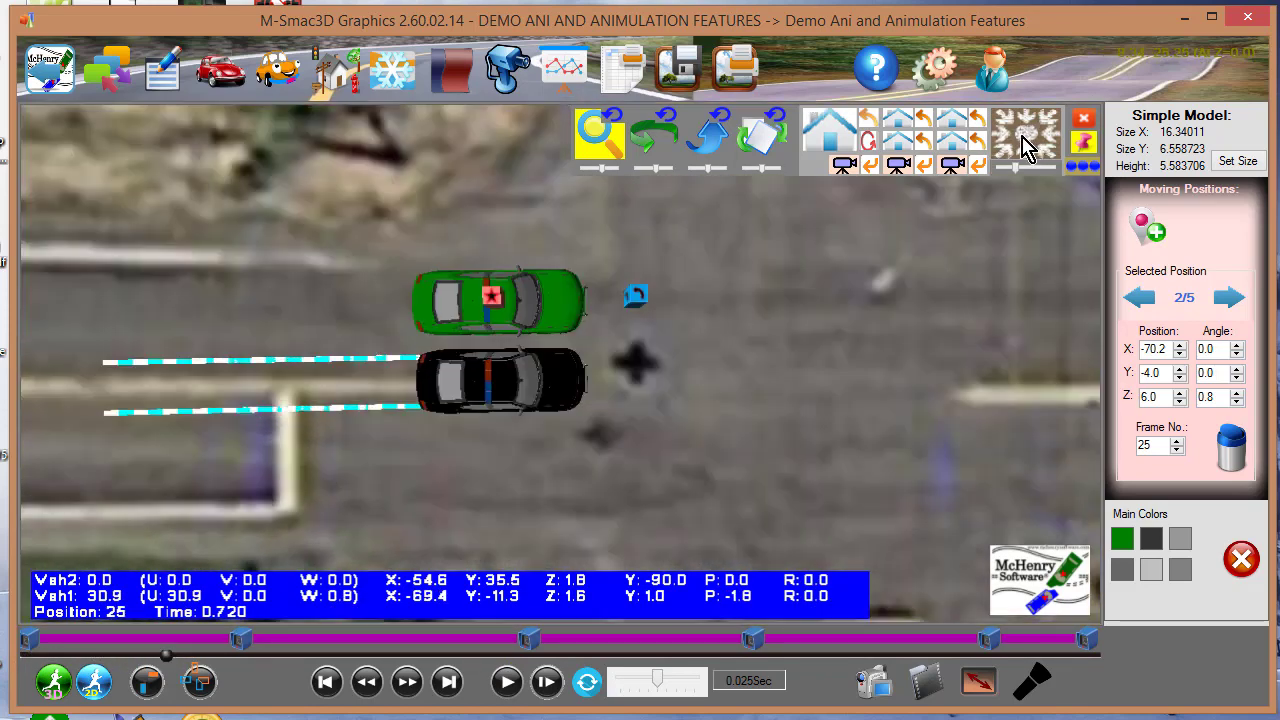
click(847, 140)
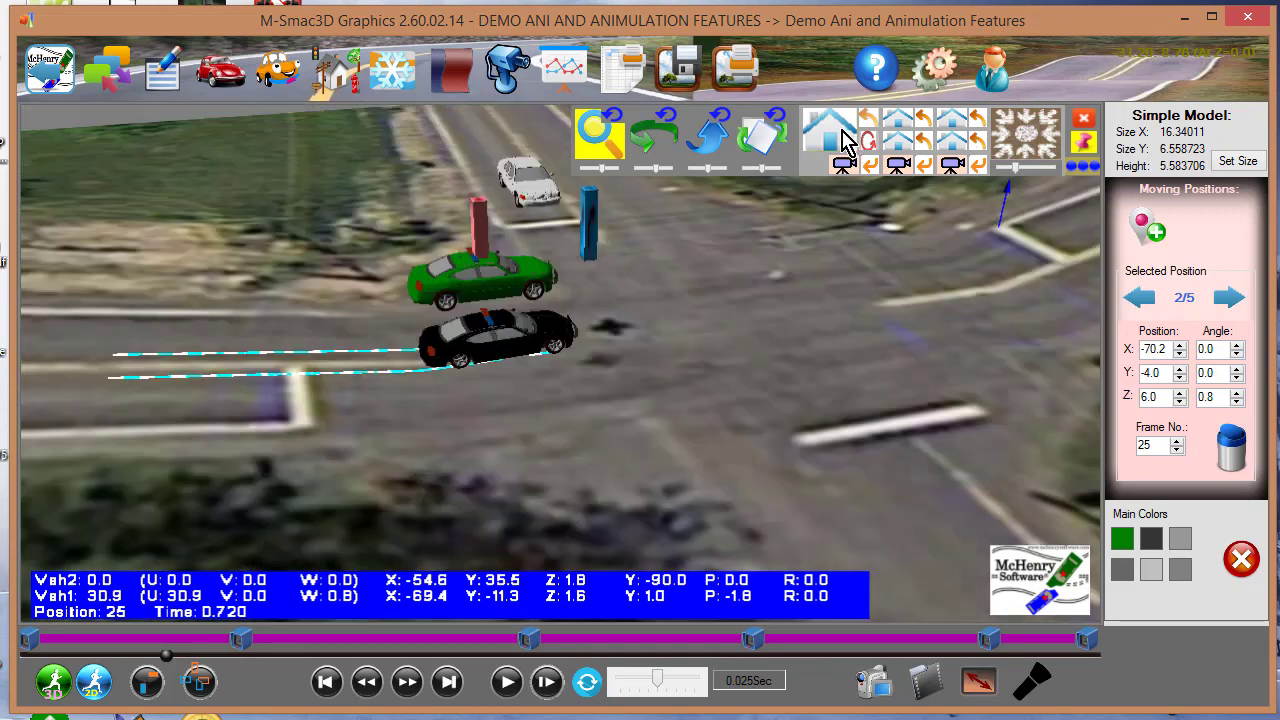
click(1180, 402)
click(1180, 402)
click(1180, 402)
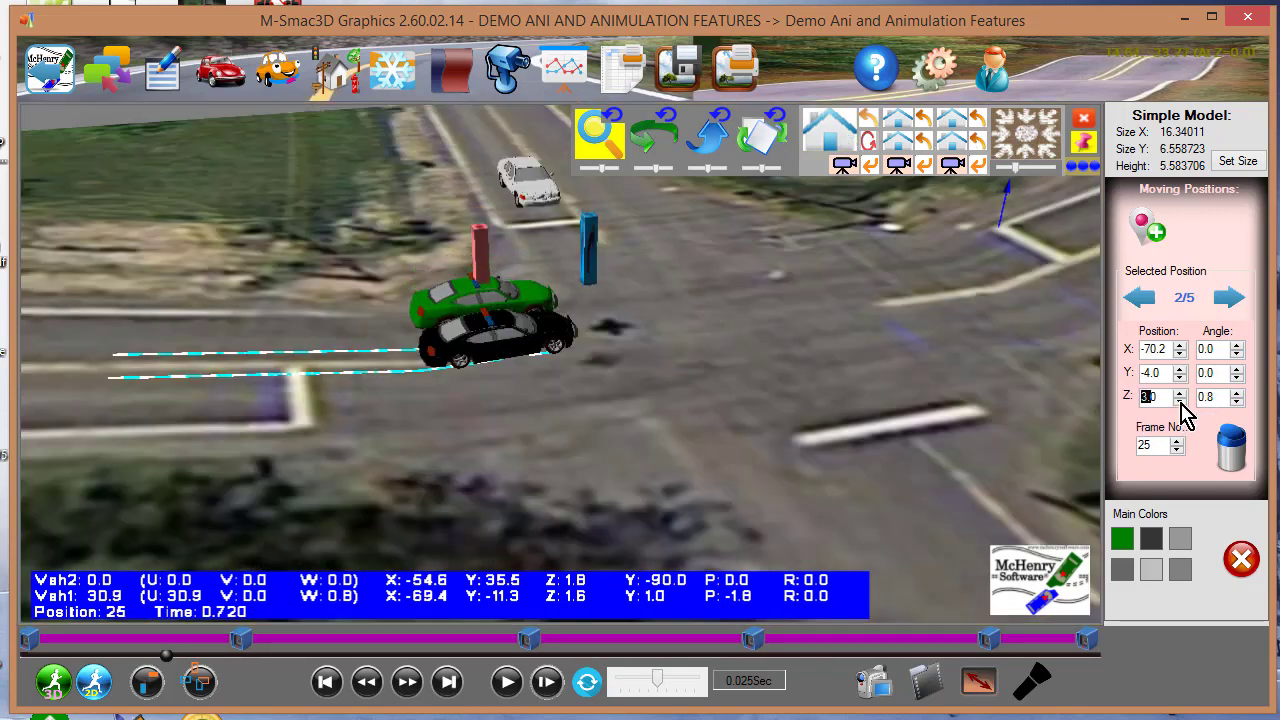
click(1180, 402)
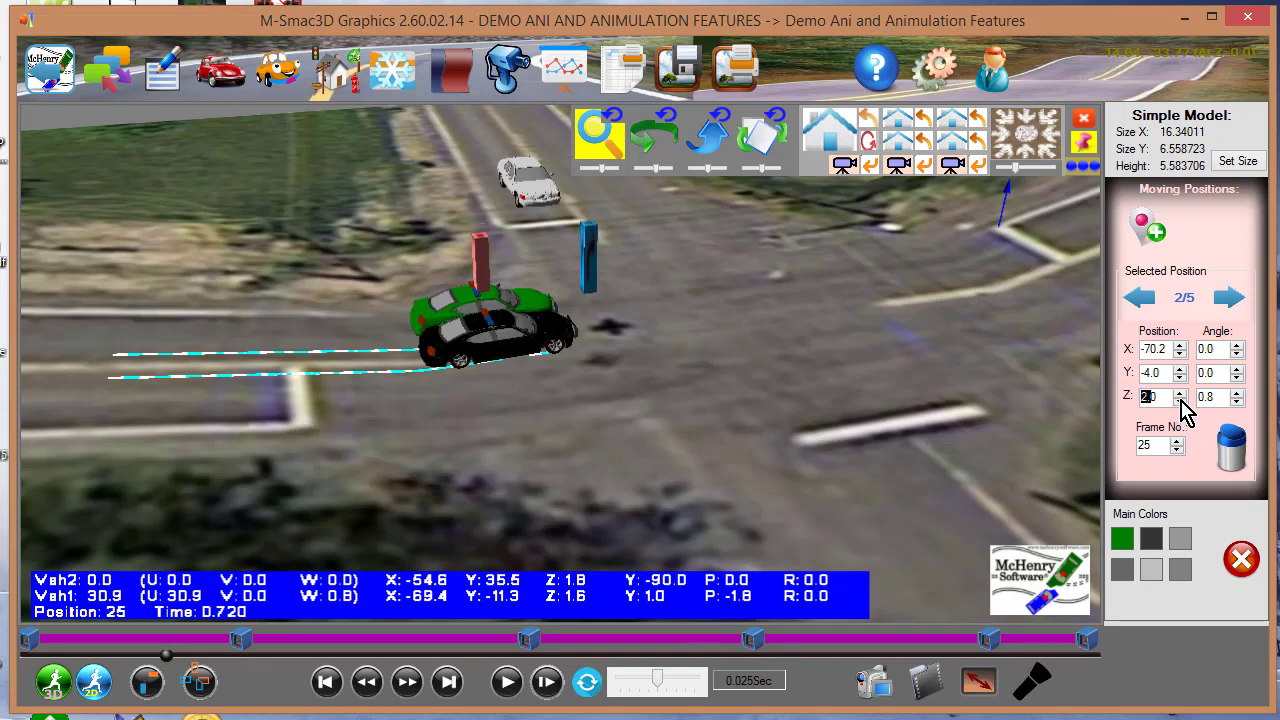
- Move the run to position 69 and set the green car's third position to Z 3.0 and X -10.1
click(1234, 302)
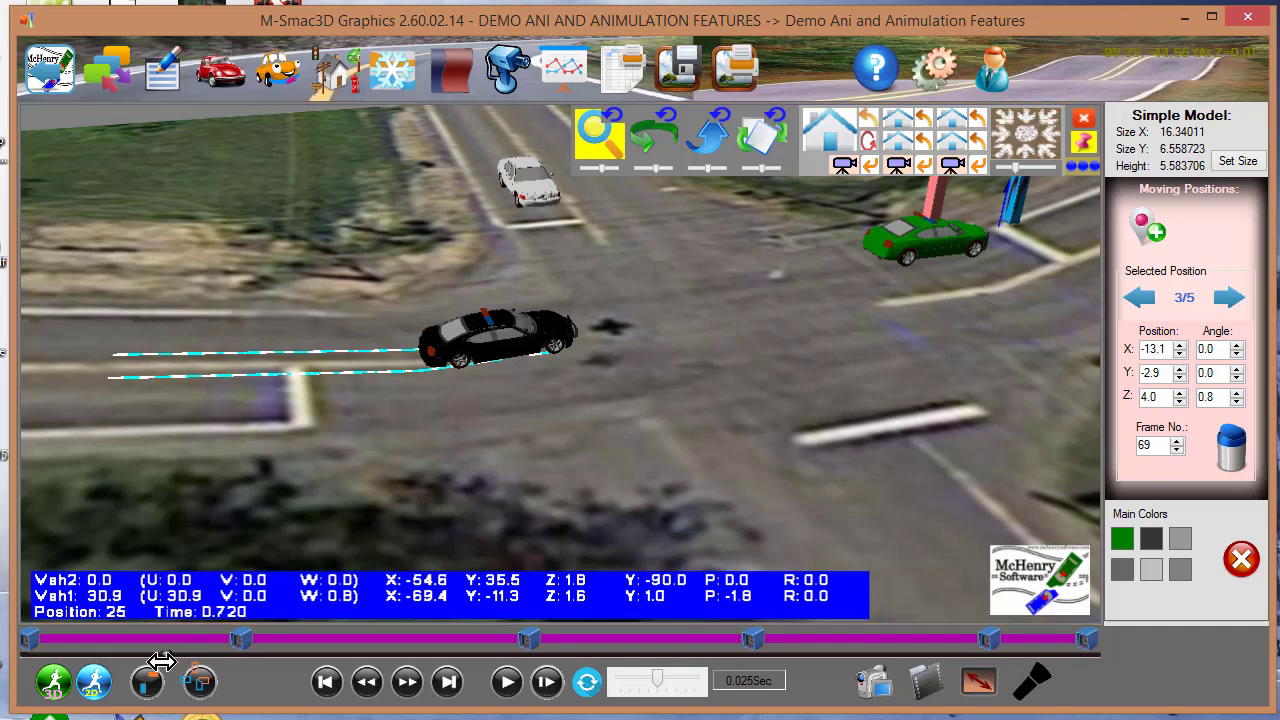
drag(162, 660, 418, 654)
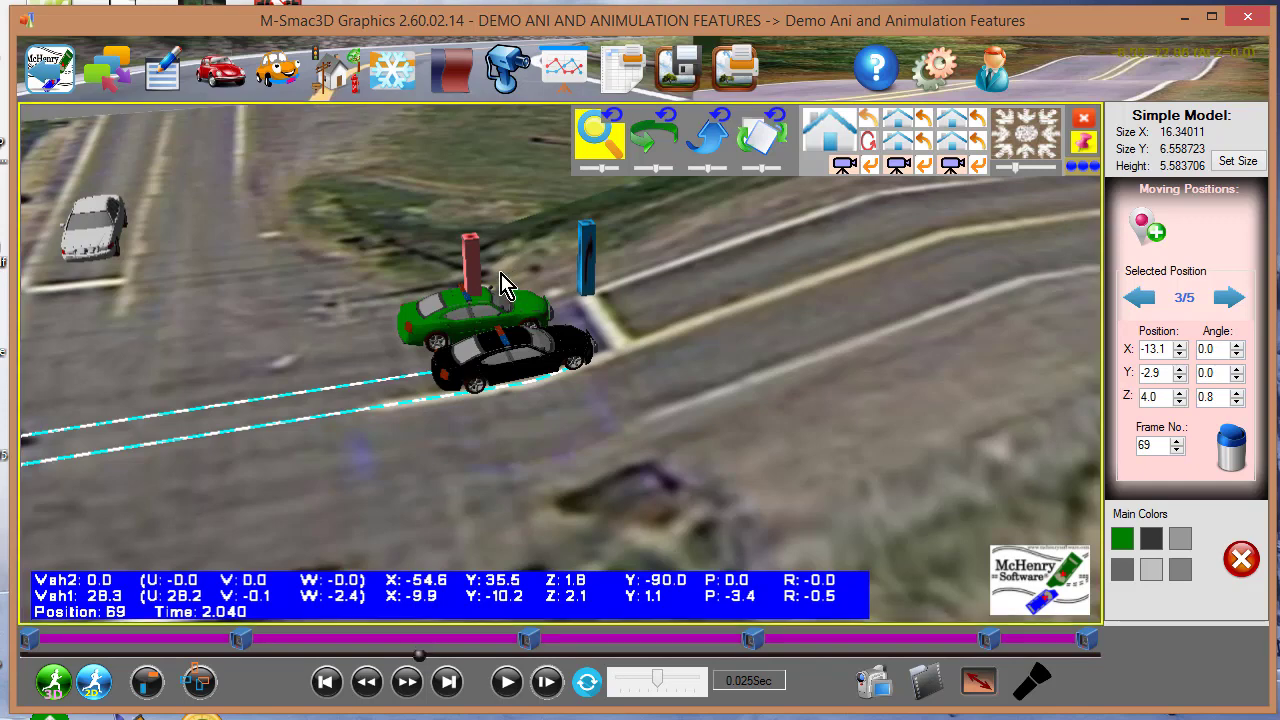
click(1182, 402)
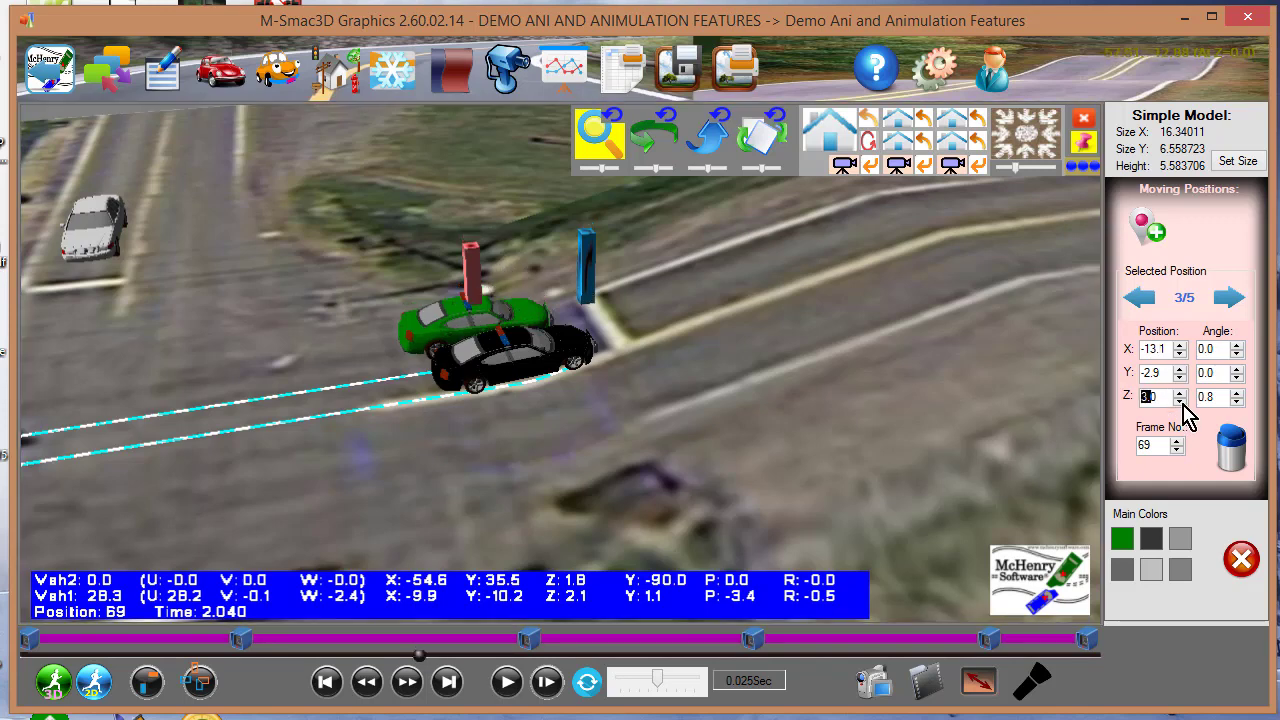
click(1180, 345)
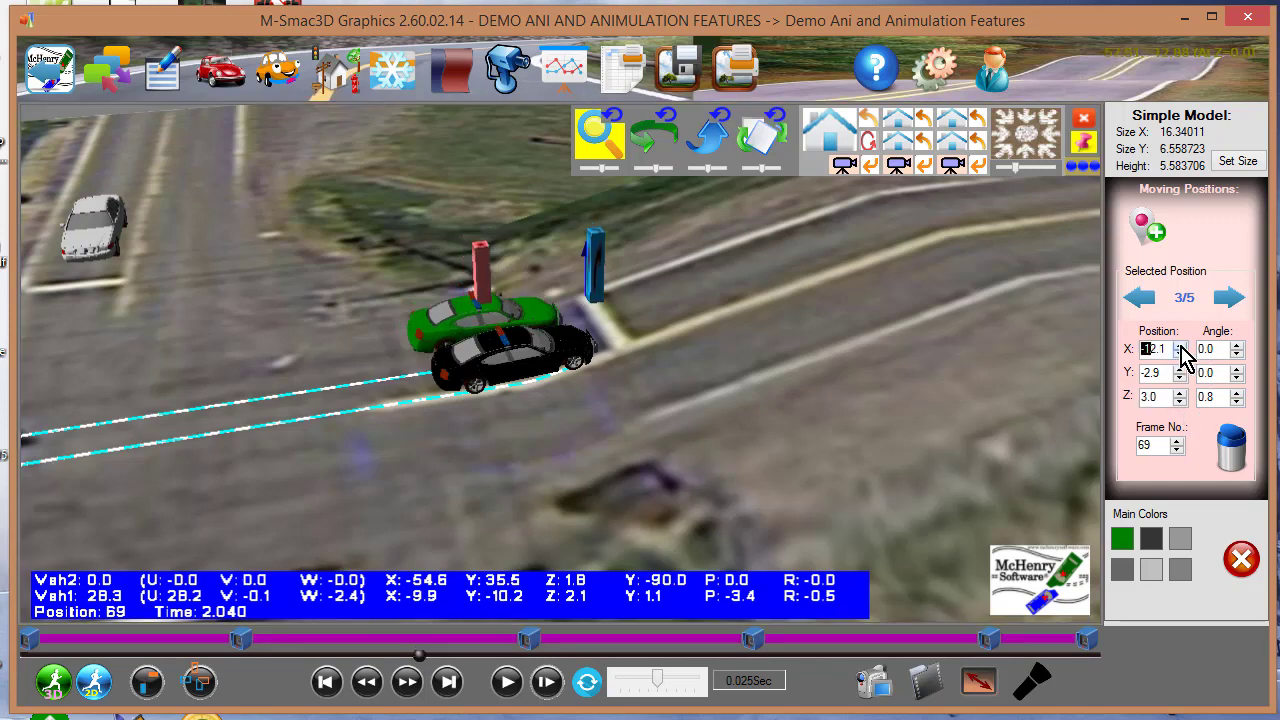
click(1180, 345)
click(1180, 345)
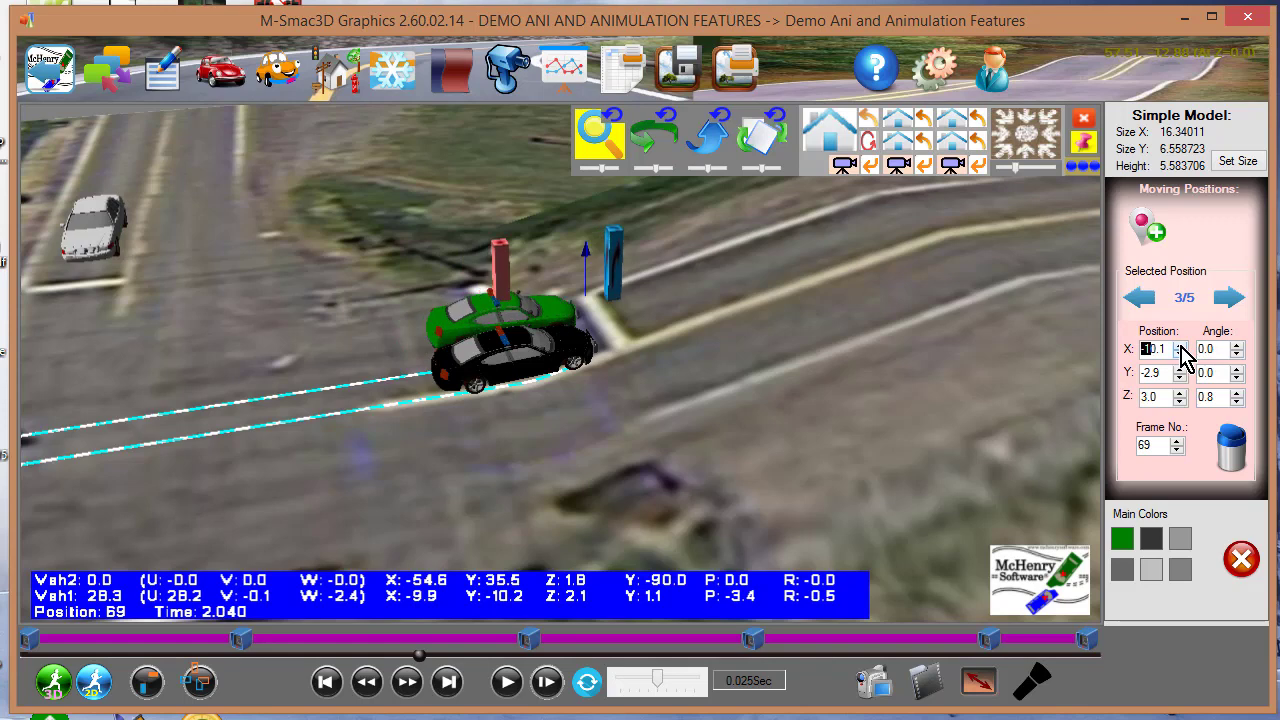
- From the top view, shift the third position back to about X -11.1 with frame number 70, and return to the home view
click(1030, 143)
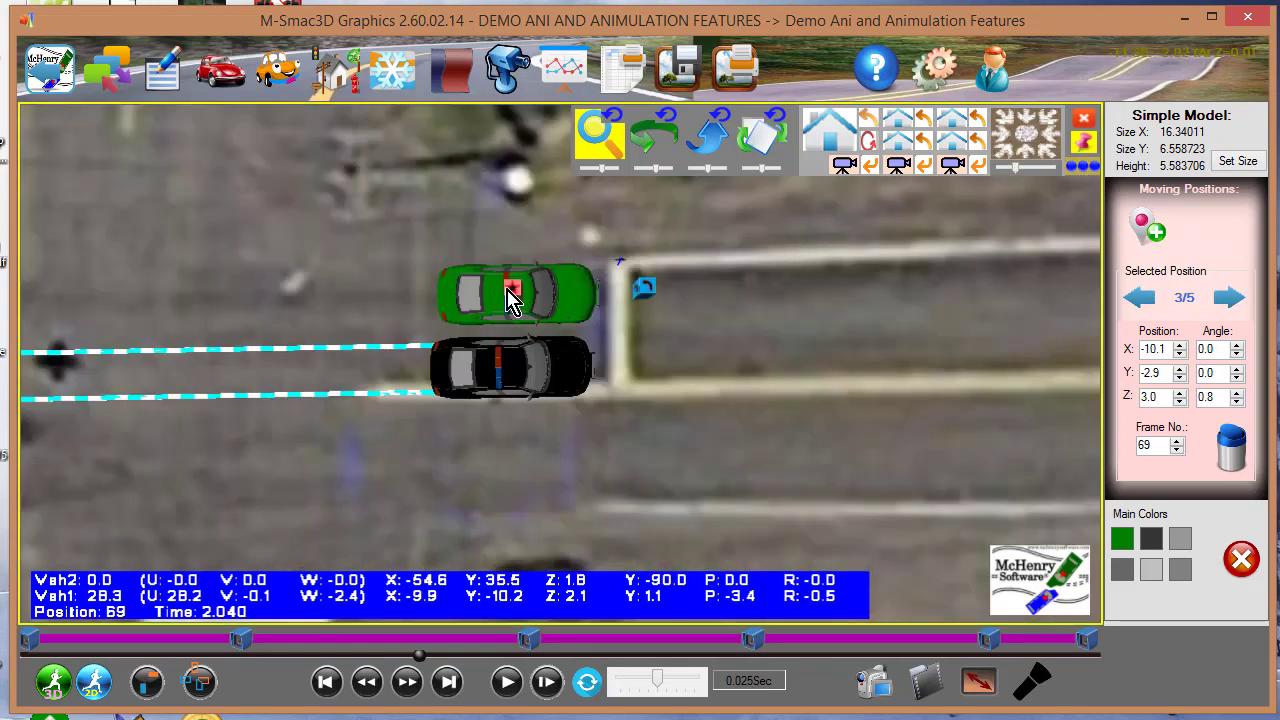
drag(518, 298, 506, 298)
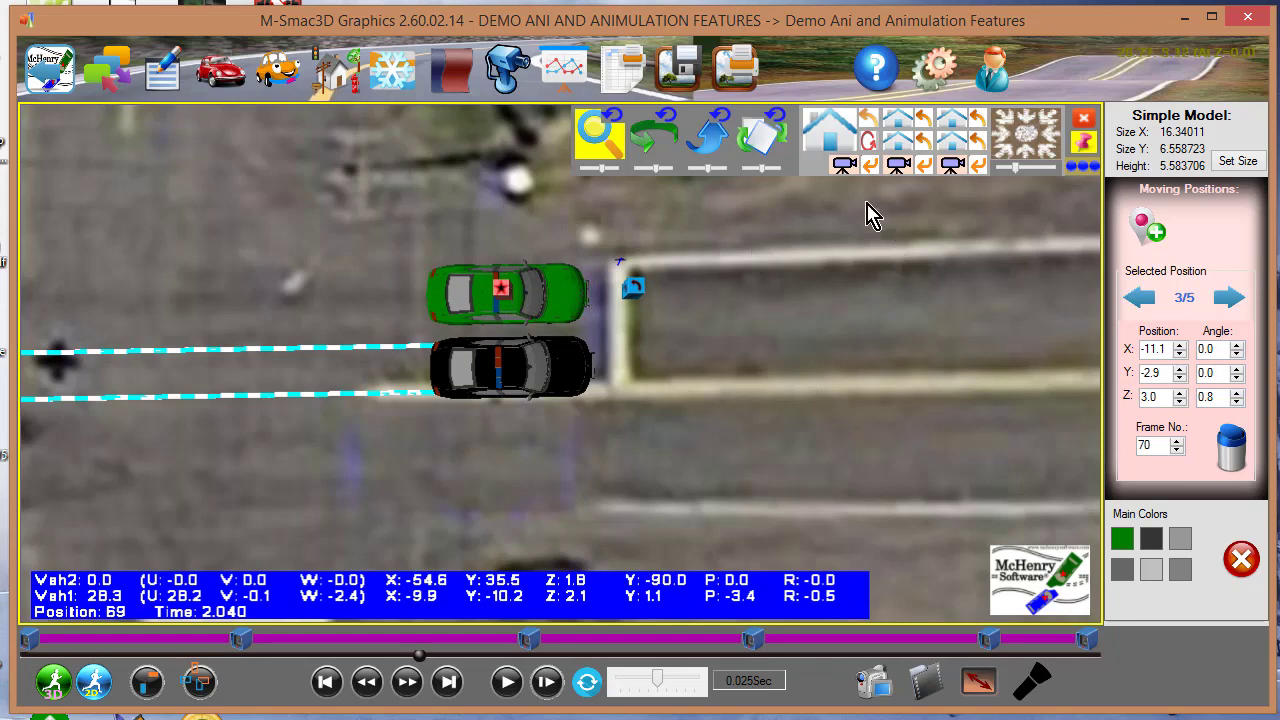
click(823, 137)
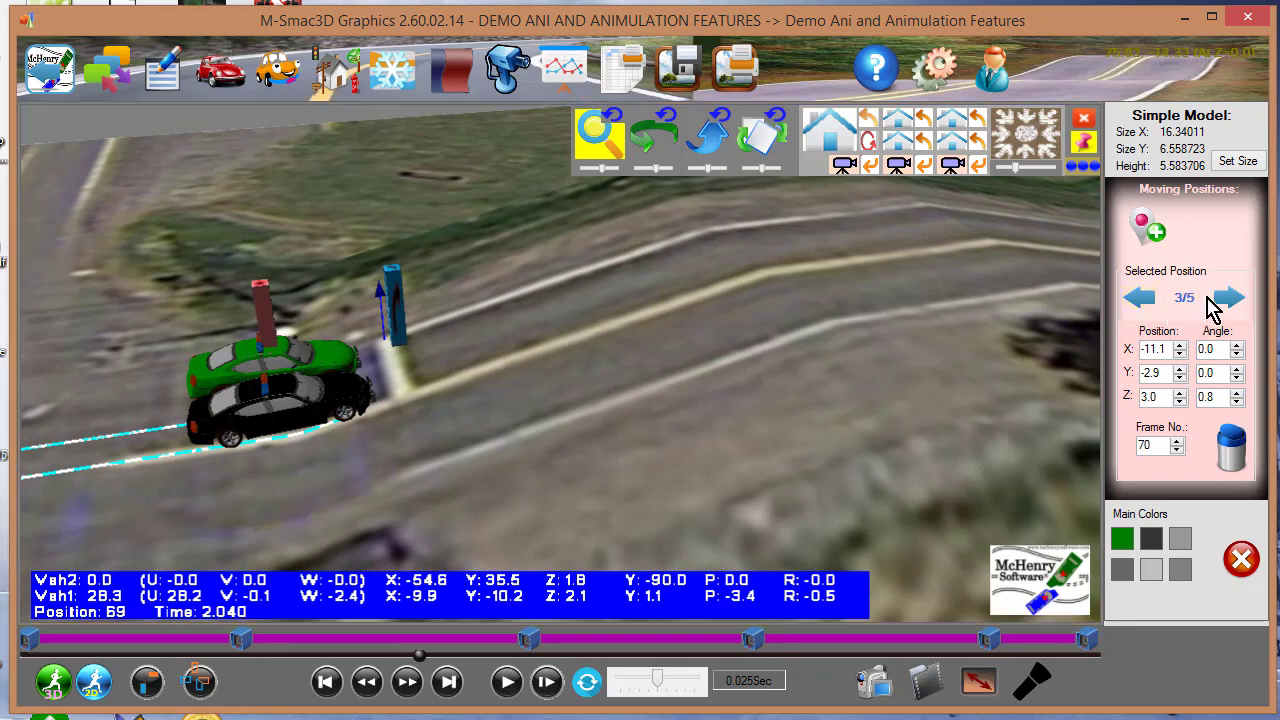
- Check the green car's fourth position against the black car at run position 107 from above and in perspective
click(1229, 298)
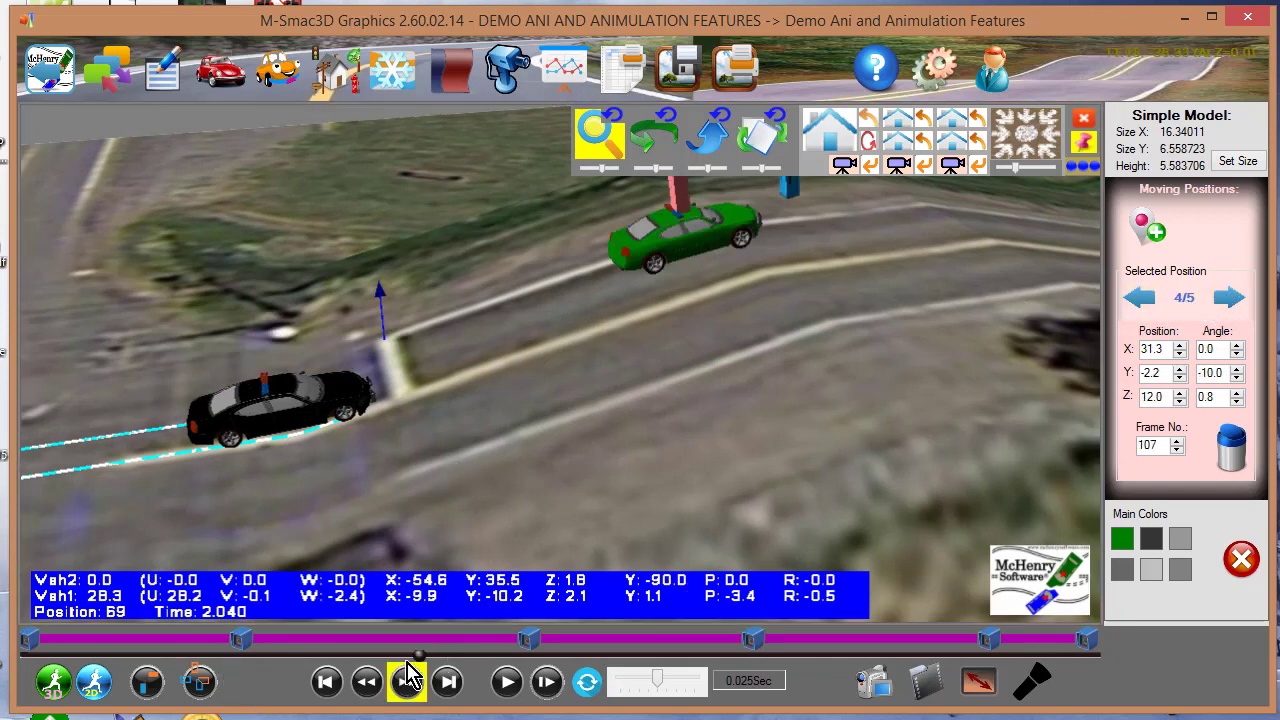
drag(420, 658, 640, 654)
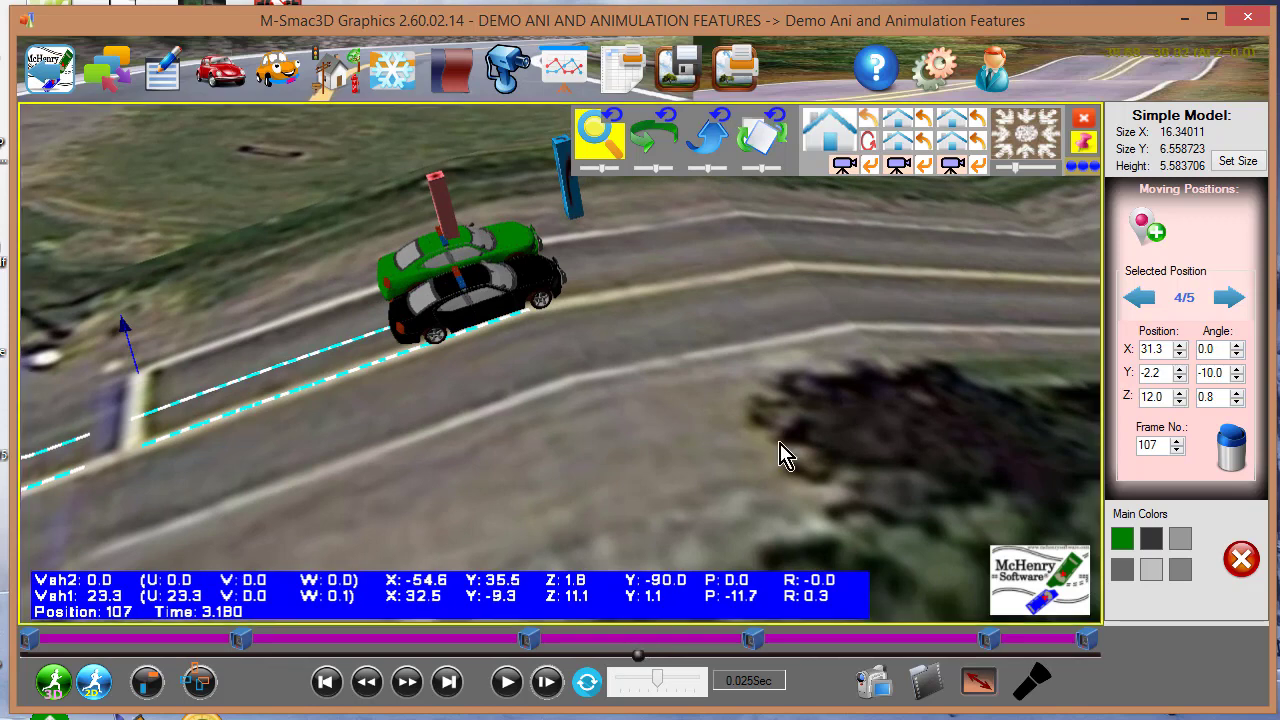
click(1024, 146)
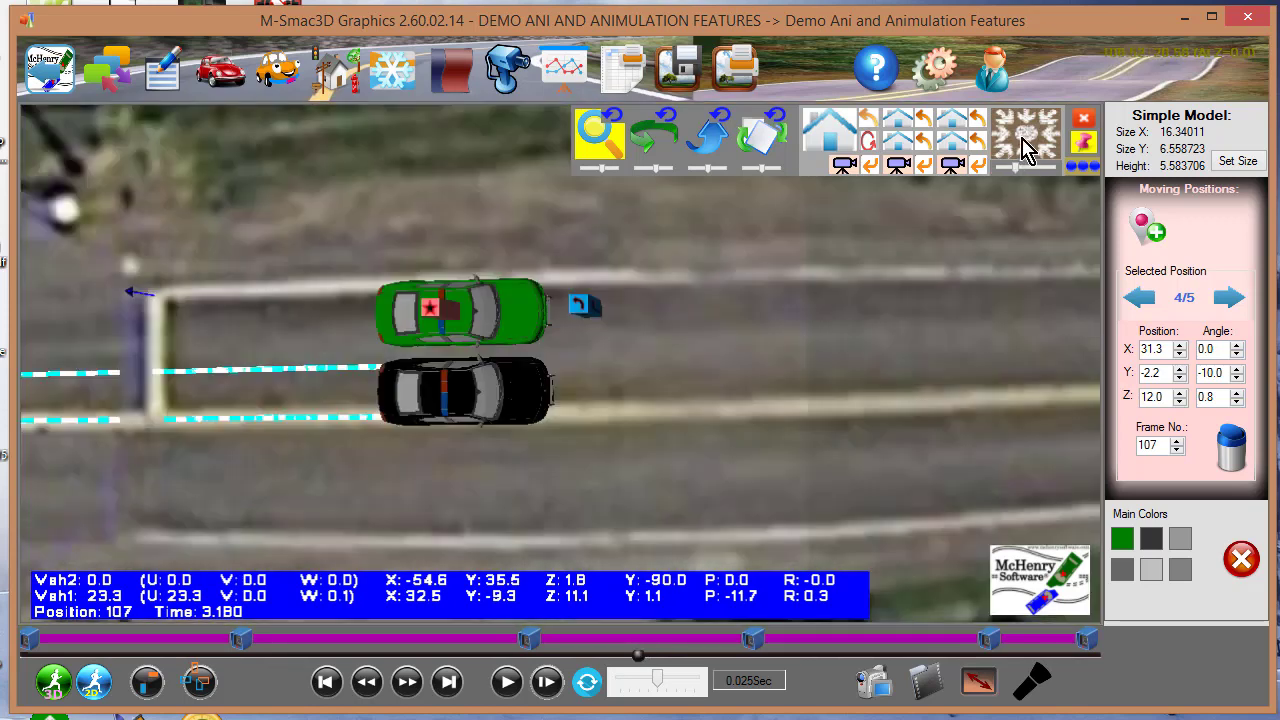
click(835, 140)
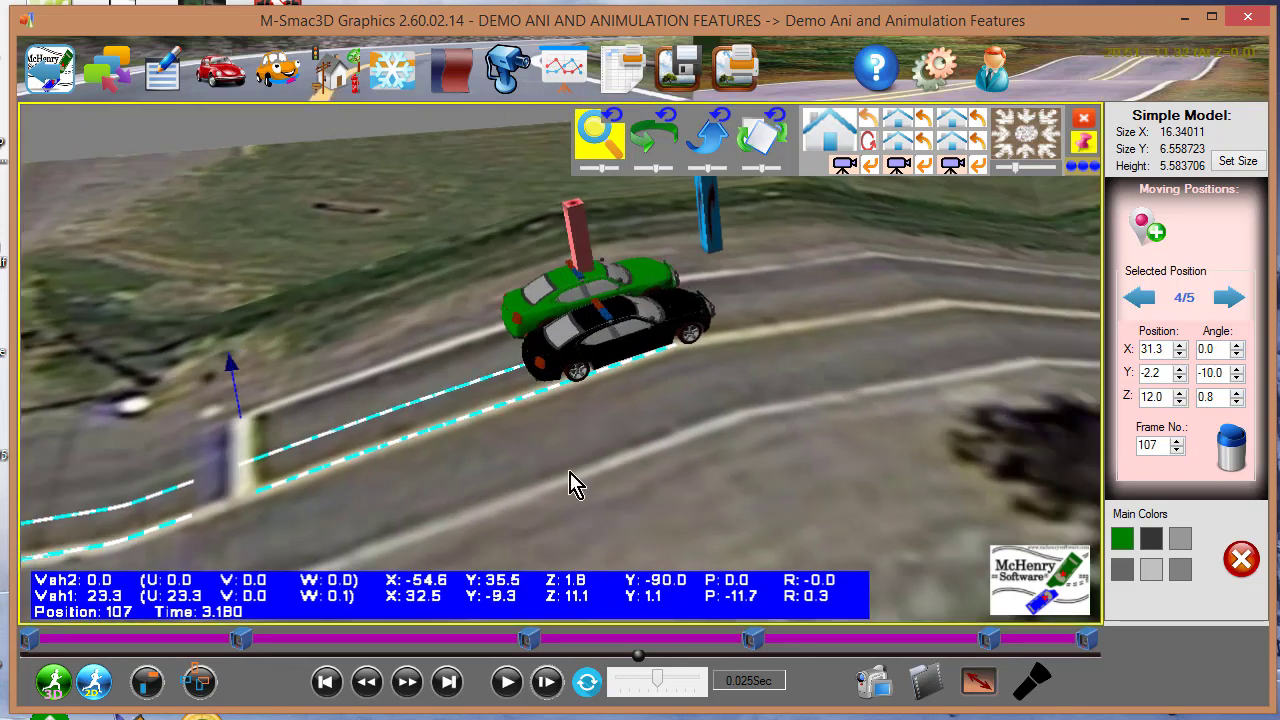
drag(570, 485, 363, 486)
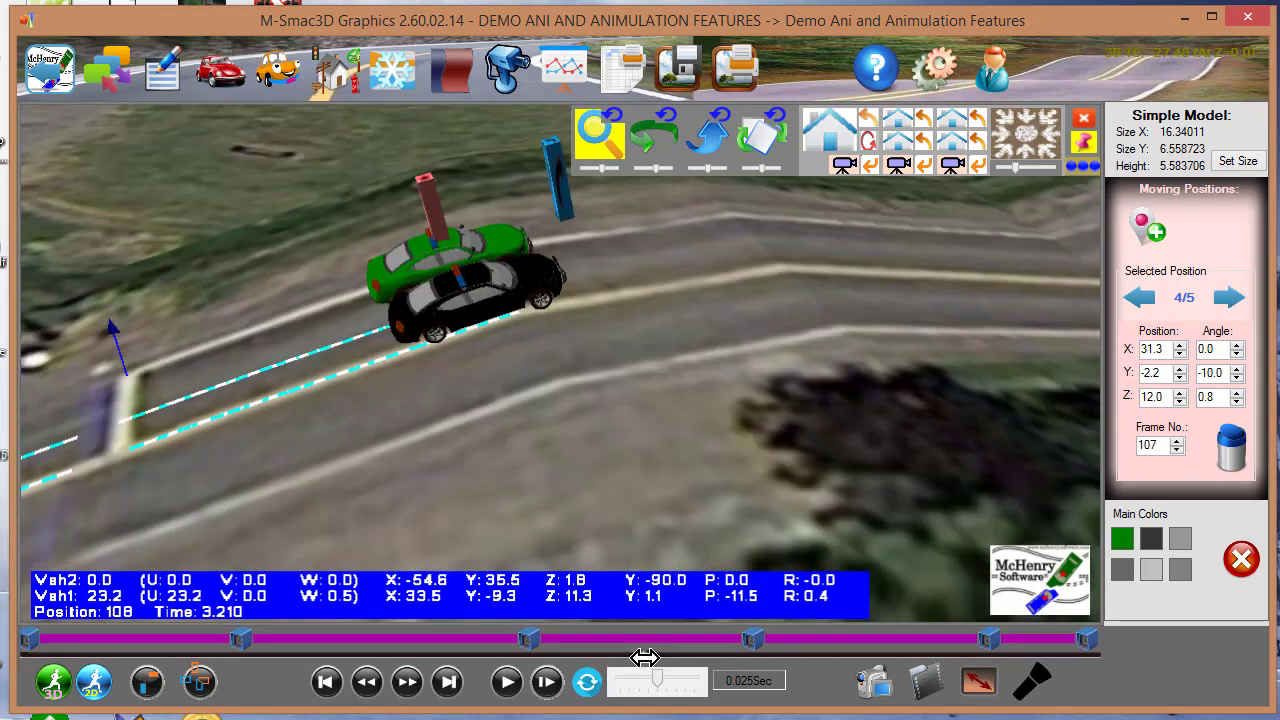
- Advance the run to position 121, add a moving position after the fourth and place it at about X 45.2, Y 1.0
drag(644, 657, 720, 657)
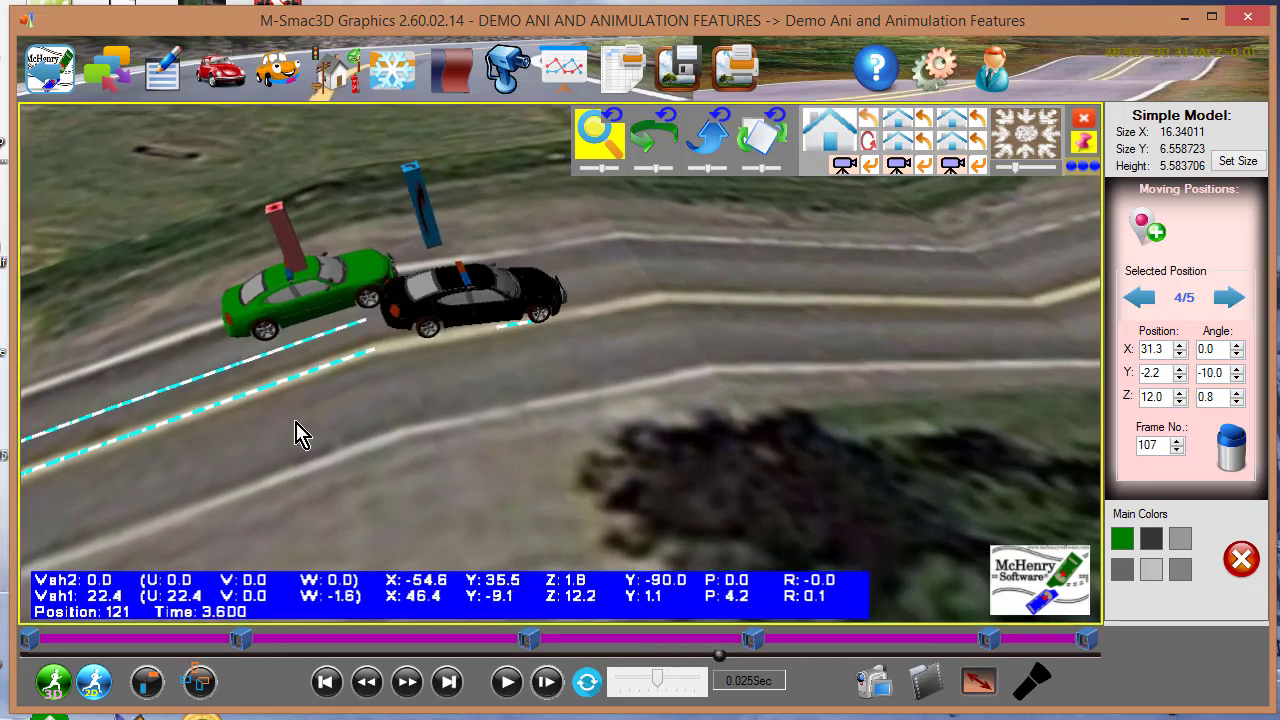
click(1158, 236)
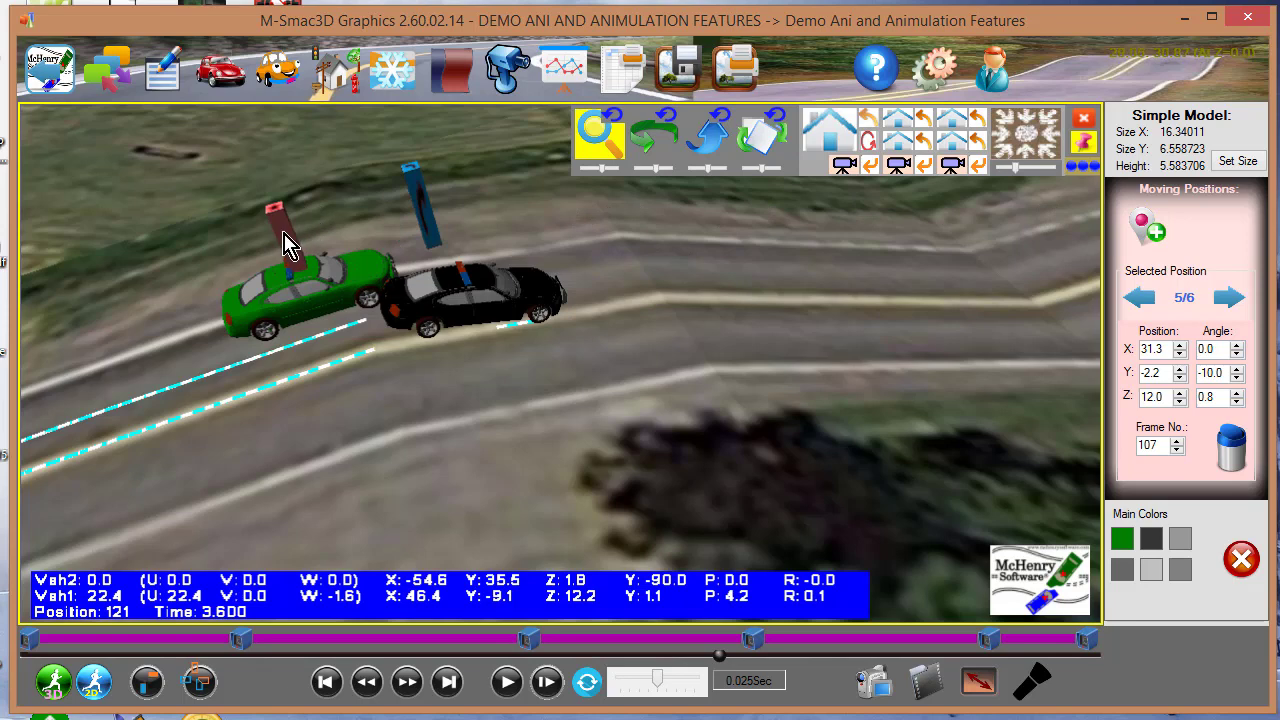
click(362, 228)
drag(362, 228, 437, 207)
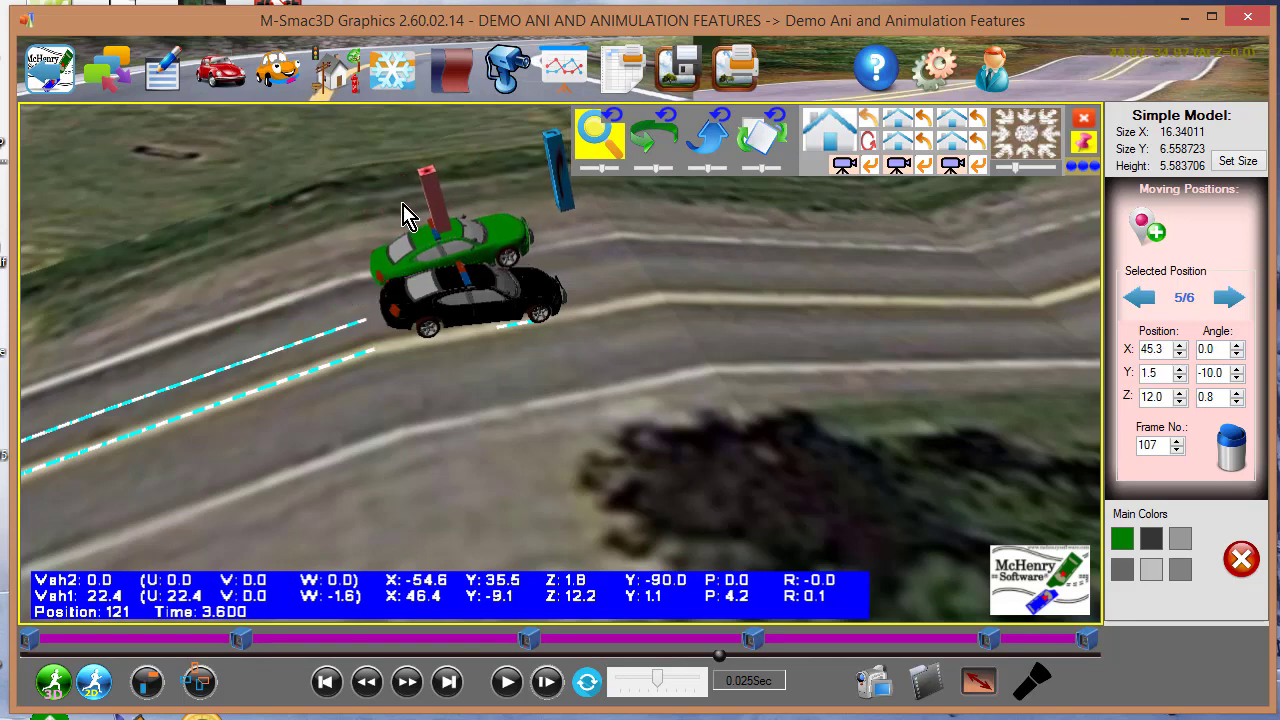
- Set the new position's Y angle to 0.0 and Z to 11.0, and nudge it to about X 46.5, Y 1.1
click(1237, 369)
click(1237, 369)
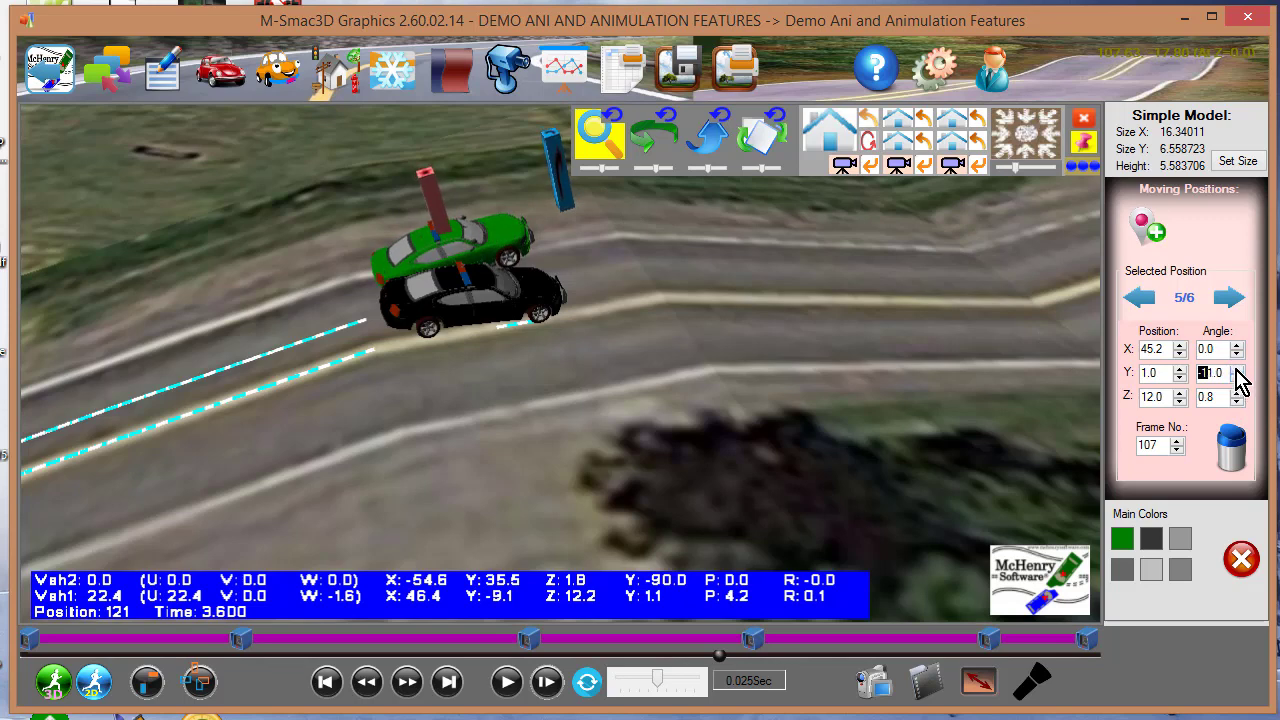
click(1237, 378)
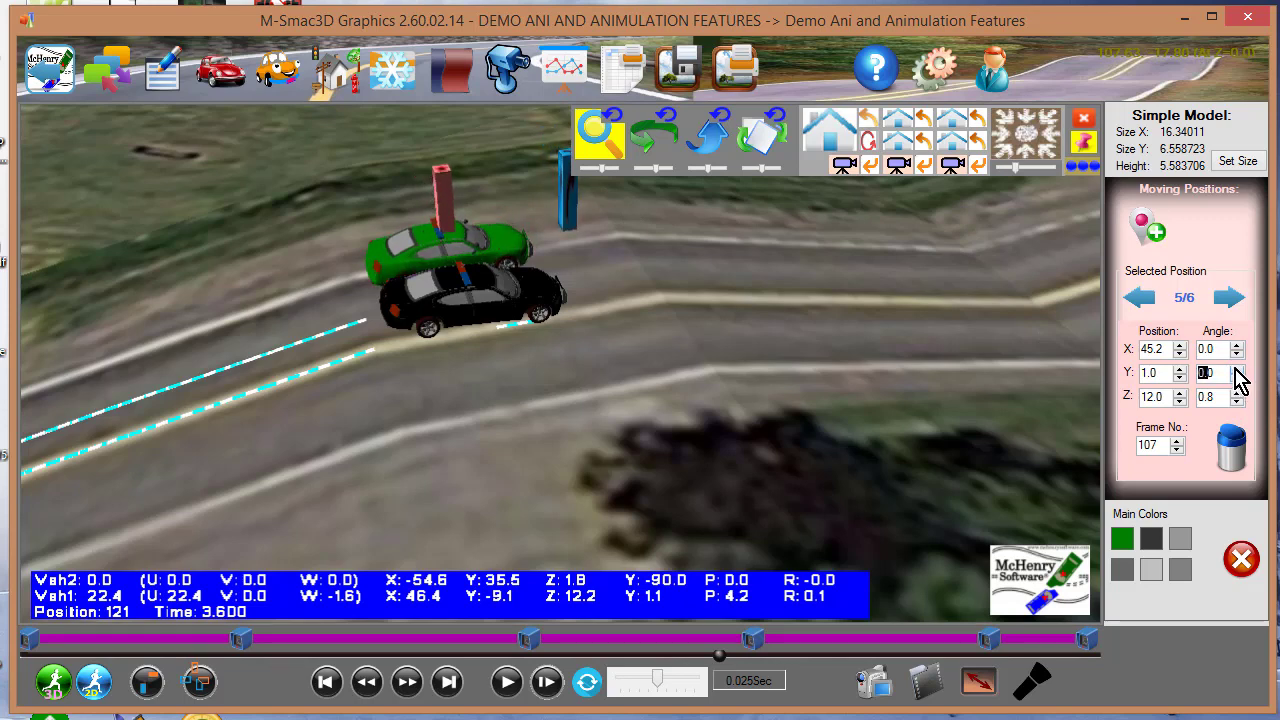
click(1180, 401)
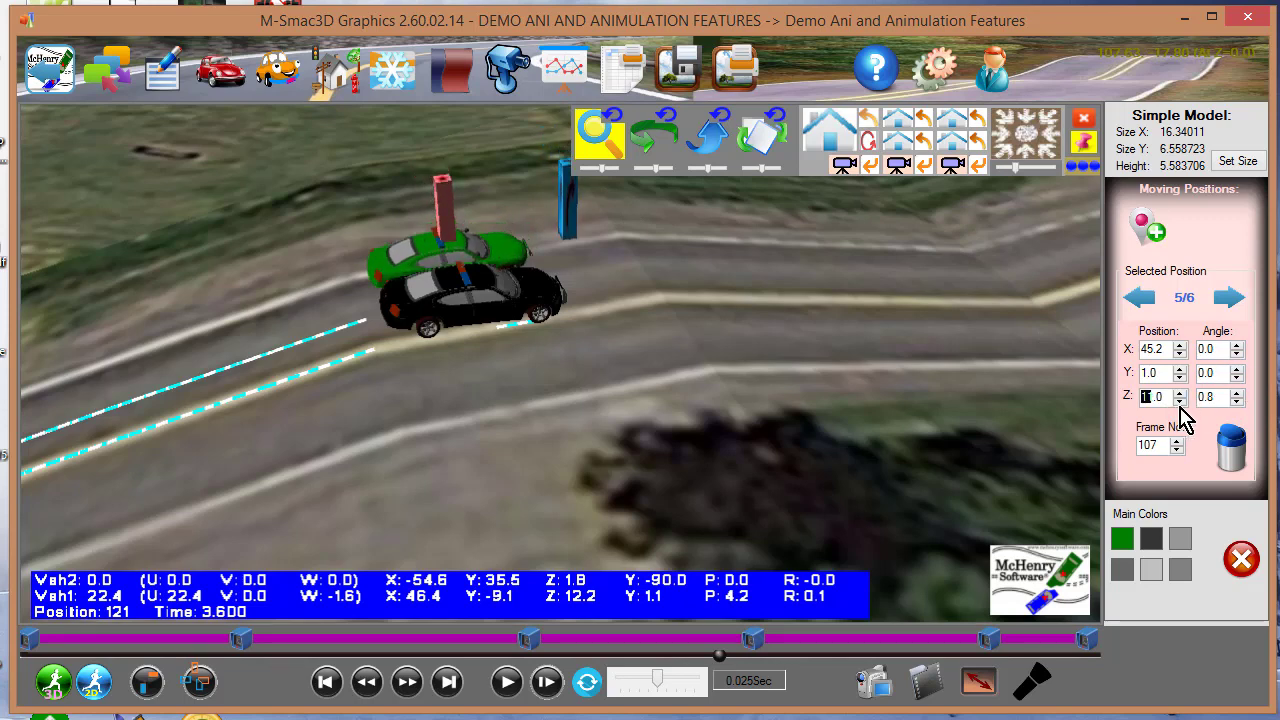
drag(445, 227, 457, 222)
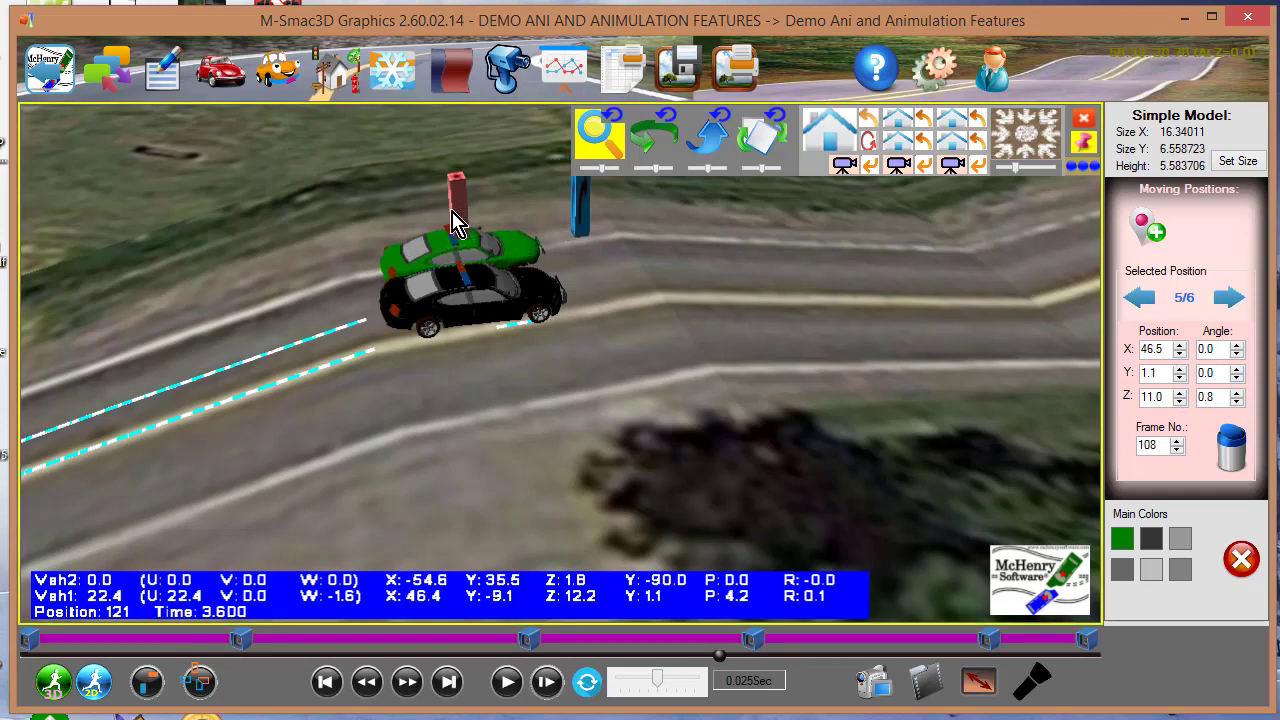
- Realign the new position beside the black car at about X 45.1, Y -2.2, with frame number 121 and Z 13.0
click(1035, 138)
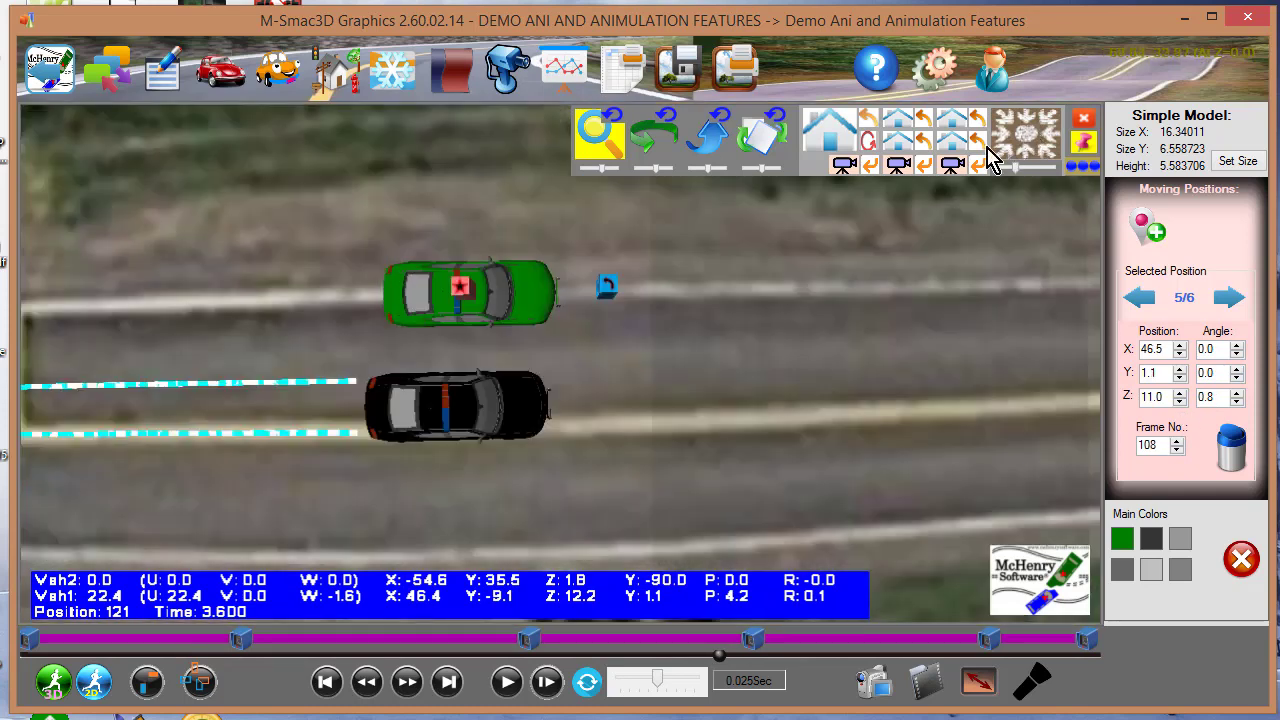
mouse_move(457, 302)
mouse_down()
mouse_move(412, 340)
mouse_move(447, 336)
mouse_up()
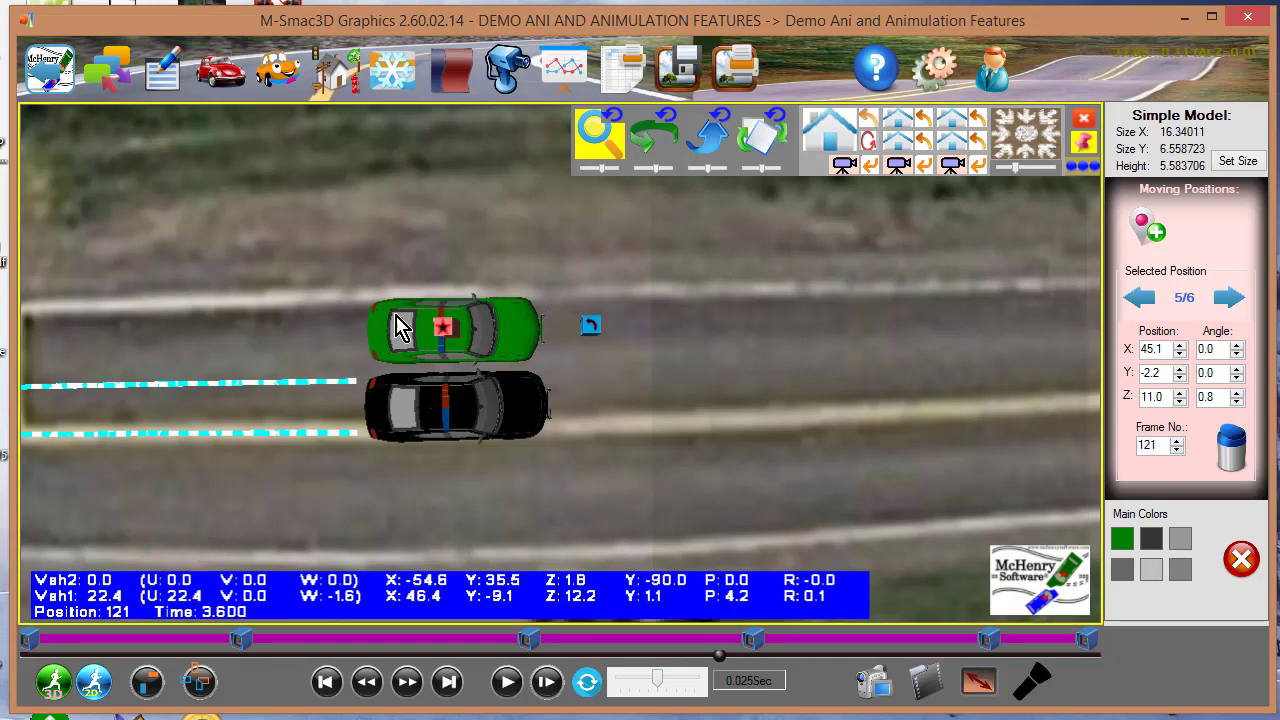
click(845, 163)
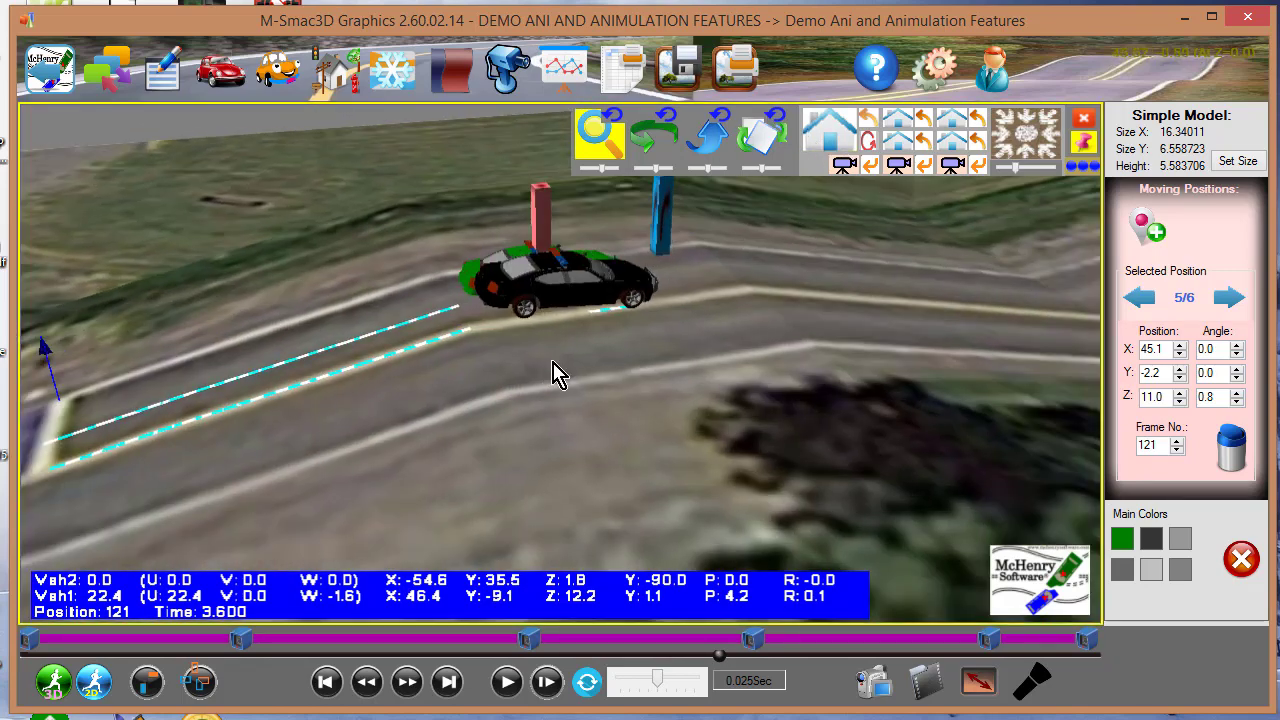
drag(655, 372, 475, 372)
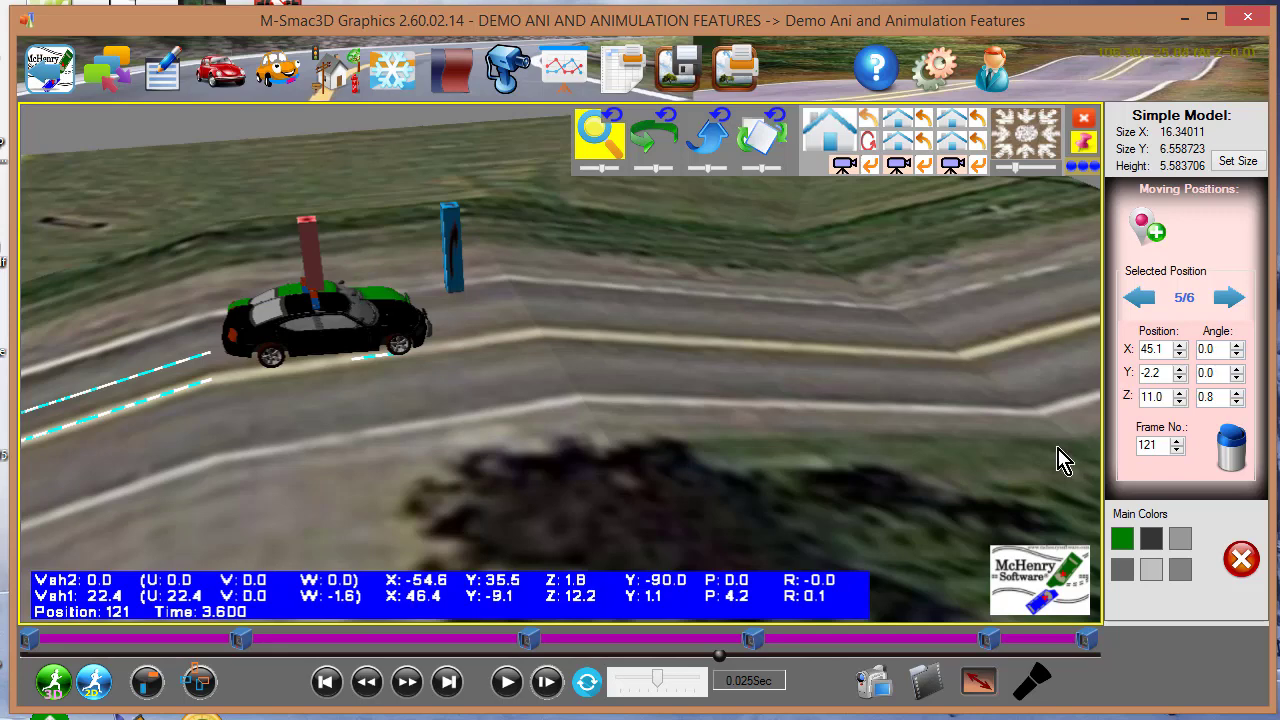
click(1181, 394)
click(1181, 394)
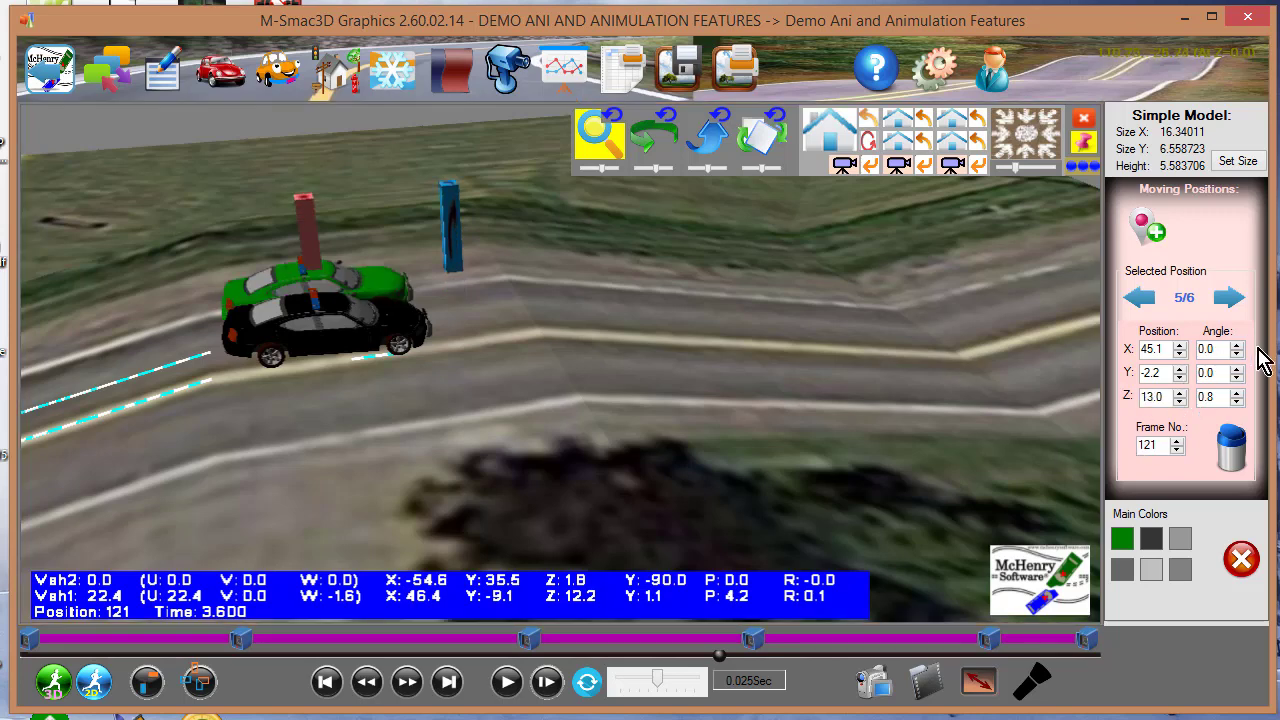
- Set the fifth position's Y angle to 2.0 and advance the run to position 126
click(1237, 377)
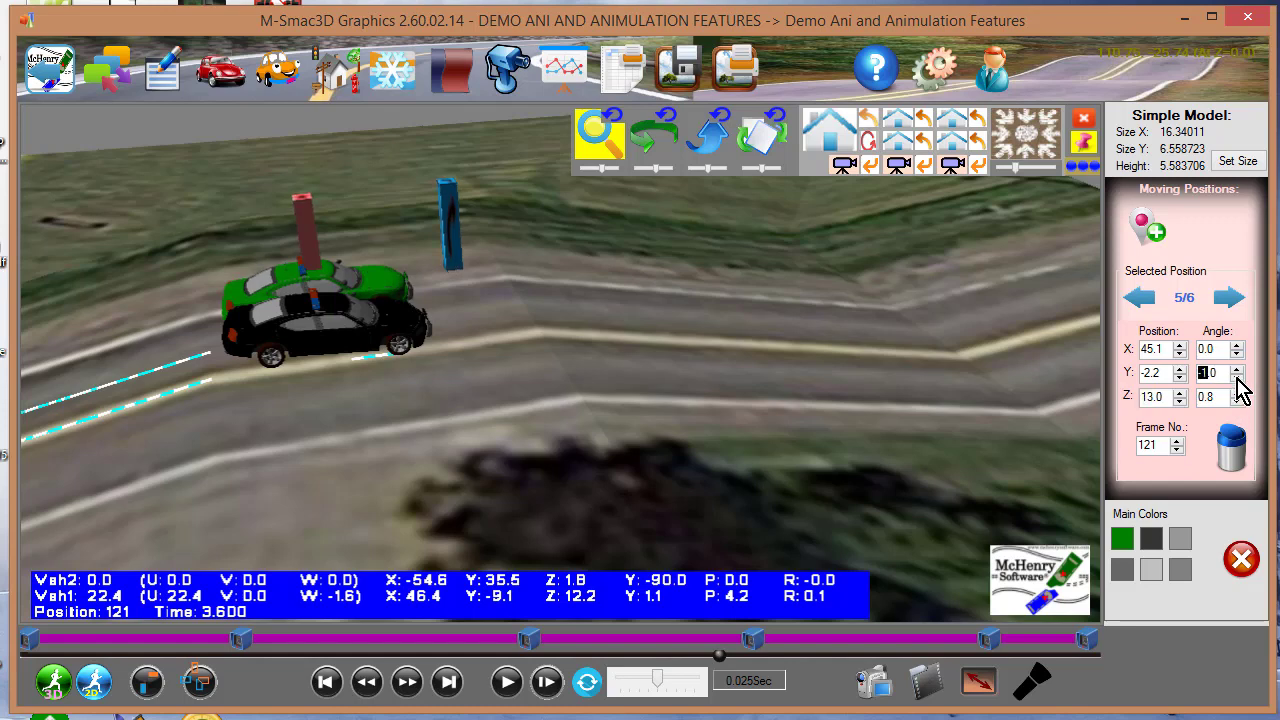
click(1237, 369)
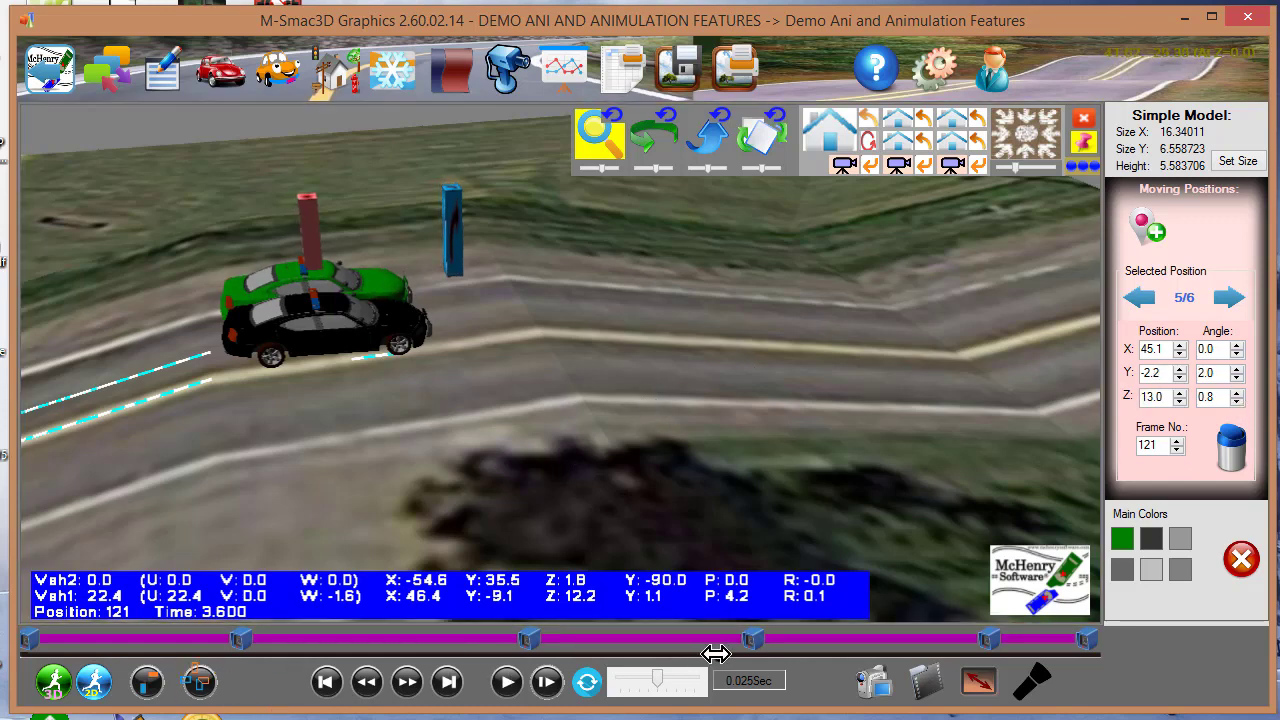
drag(716, 657, 746, 660)
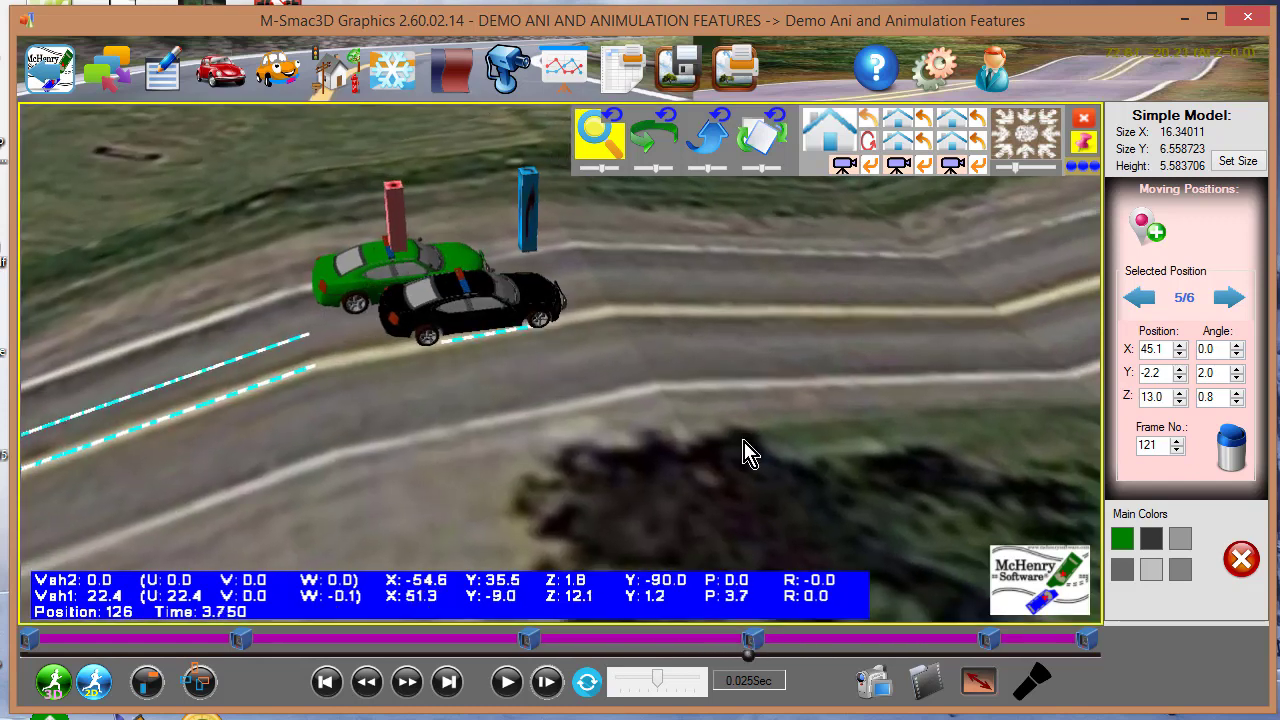
drag(748, 451, 530, 462)
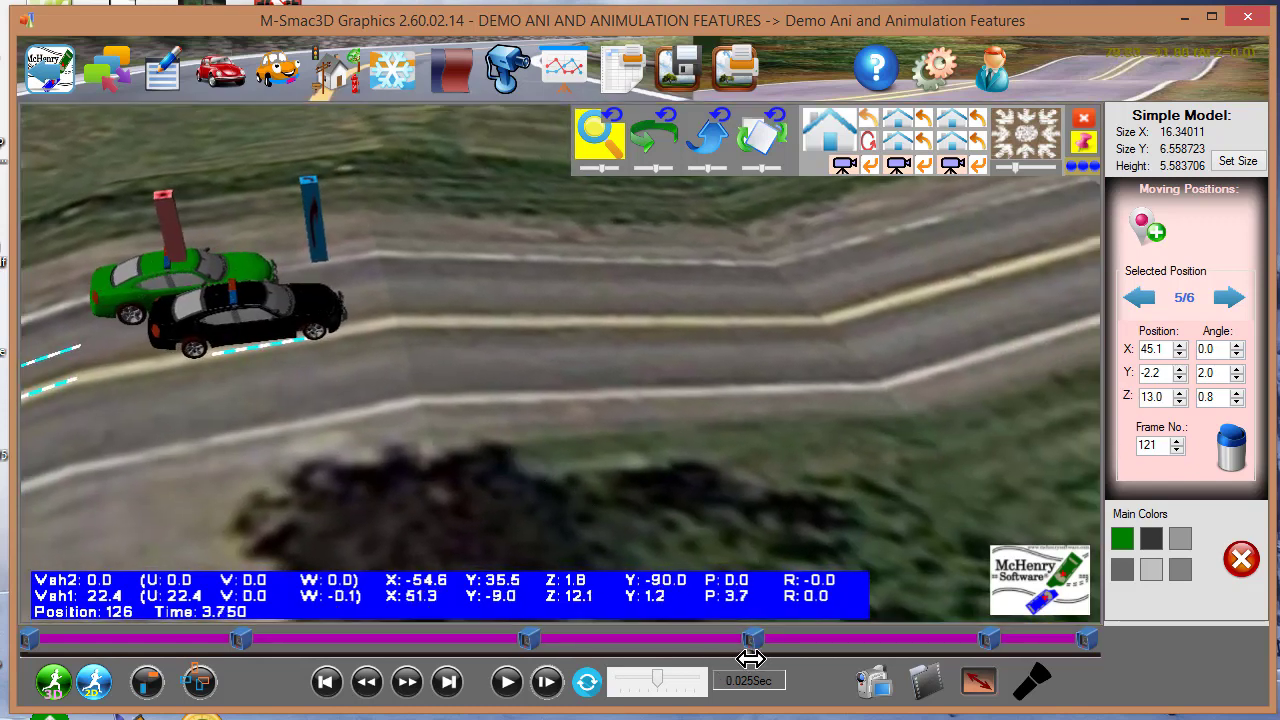
- At run position 146, add a sixth moving position beside the black car at X 70.2, Y -2.5, Z 12.0, with Y angle 13.0
drag(751, 660, 863, 655)
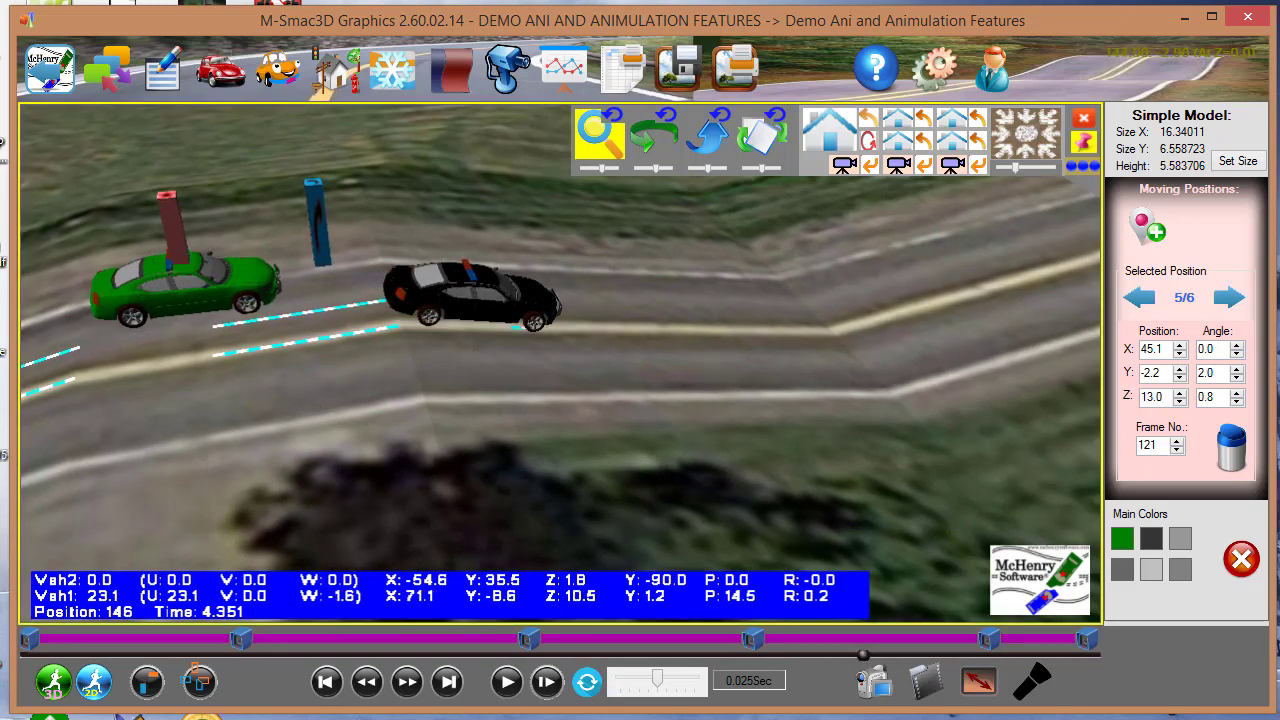
click(1143, 228)
click(1237, 368)
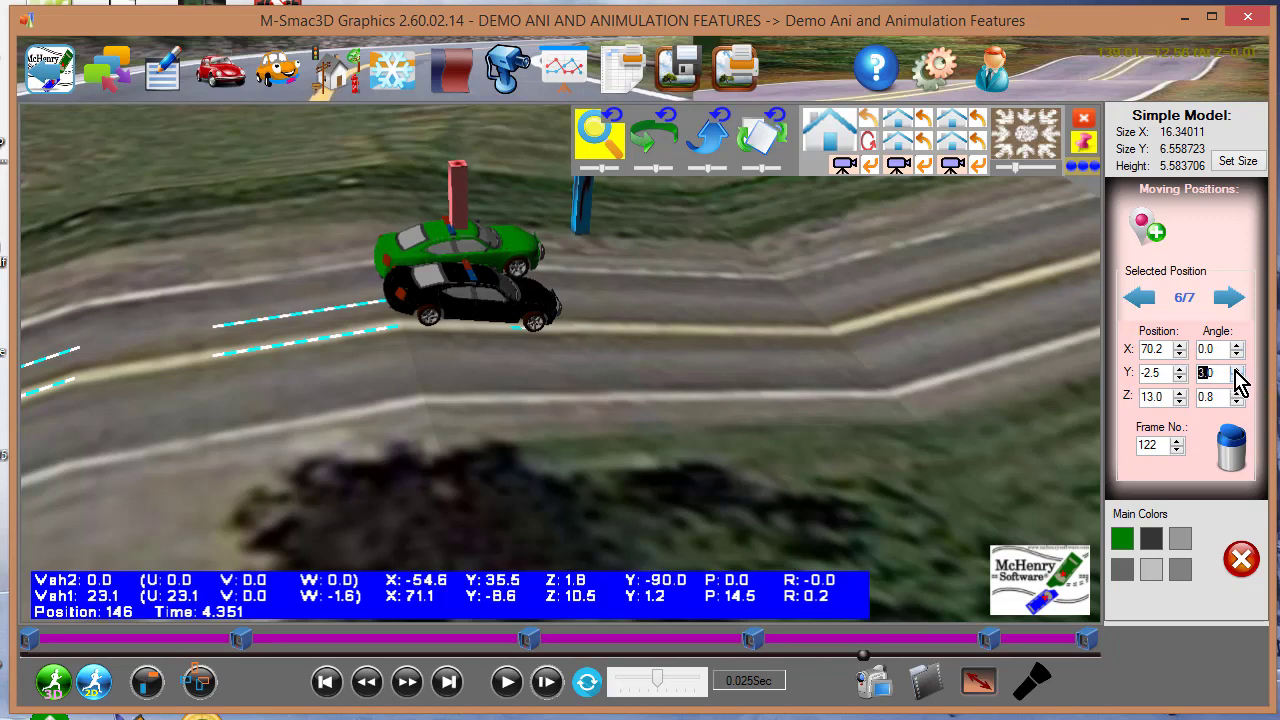
click(1237, 368)
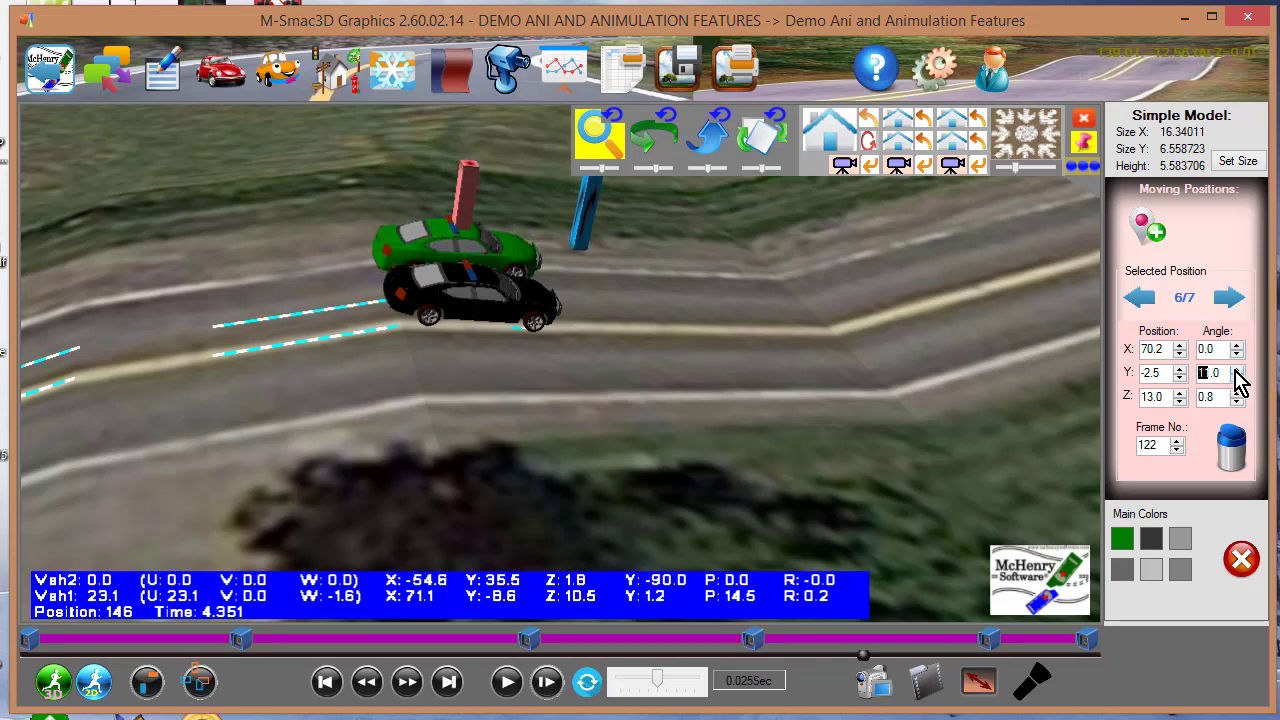
click(1179, 403)
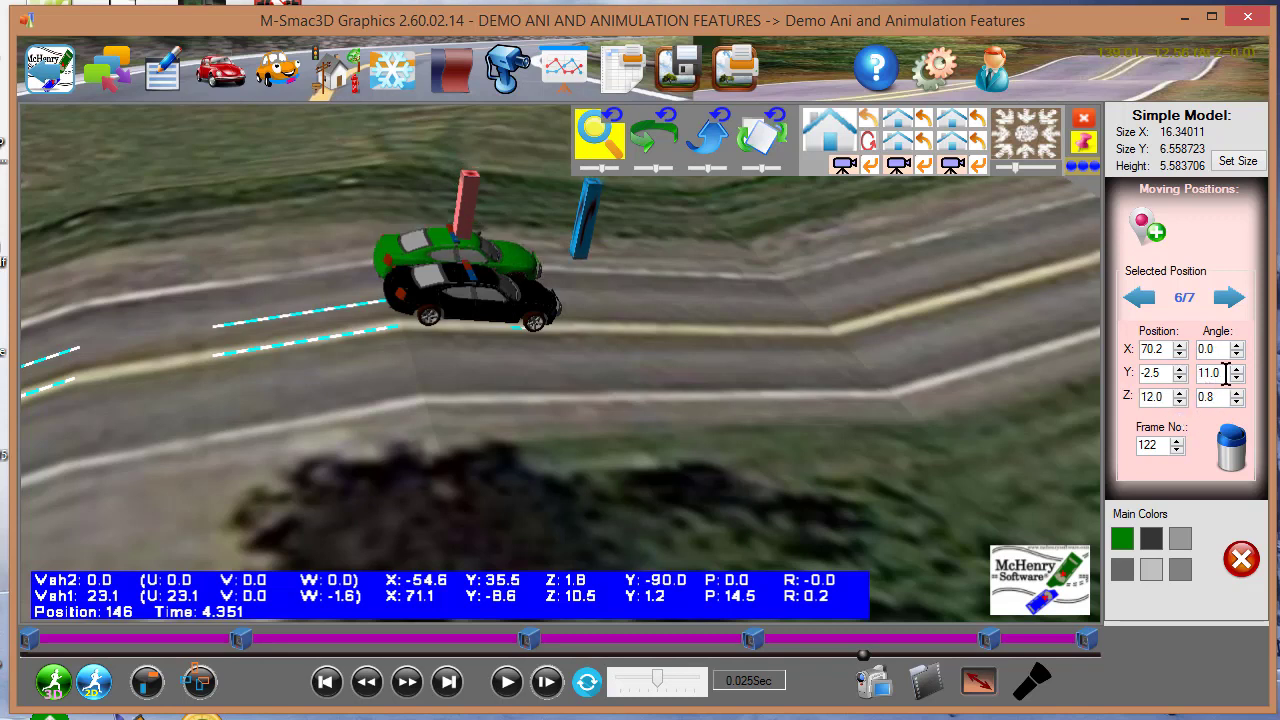
click(1237, 368)
click(1237, 368)
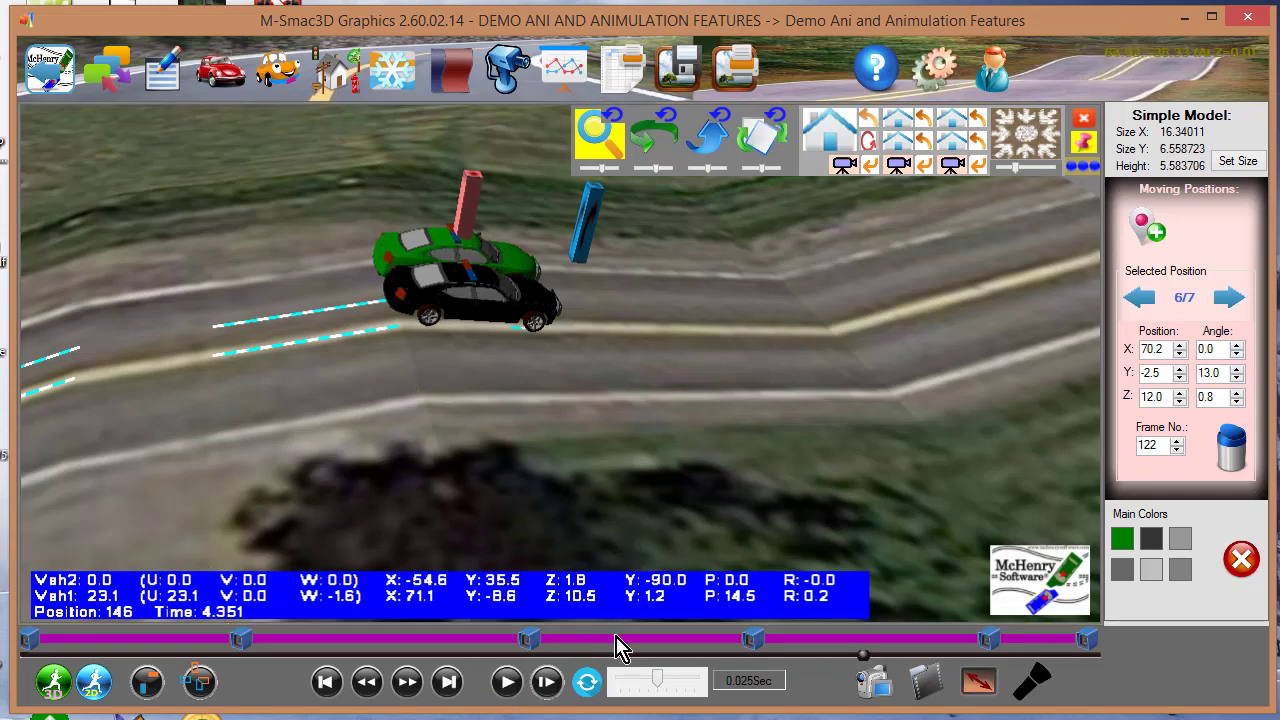
- Advance the run to position 178 and add a seventh moving position beside the black car at about X 105.5, Y -1.3
drag(863, 653, 1048, 653)
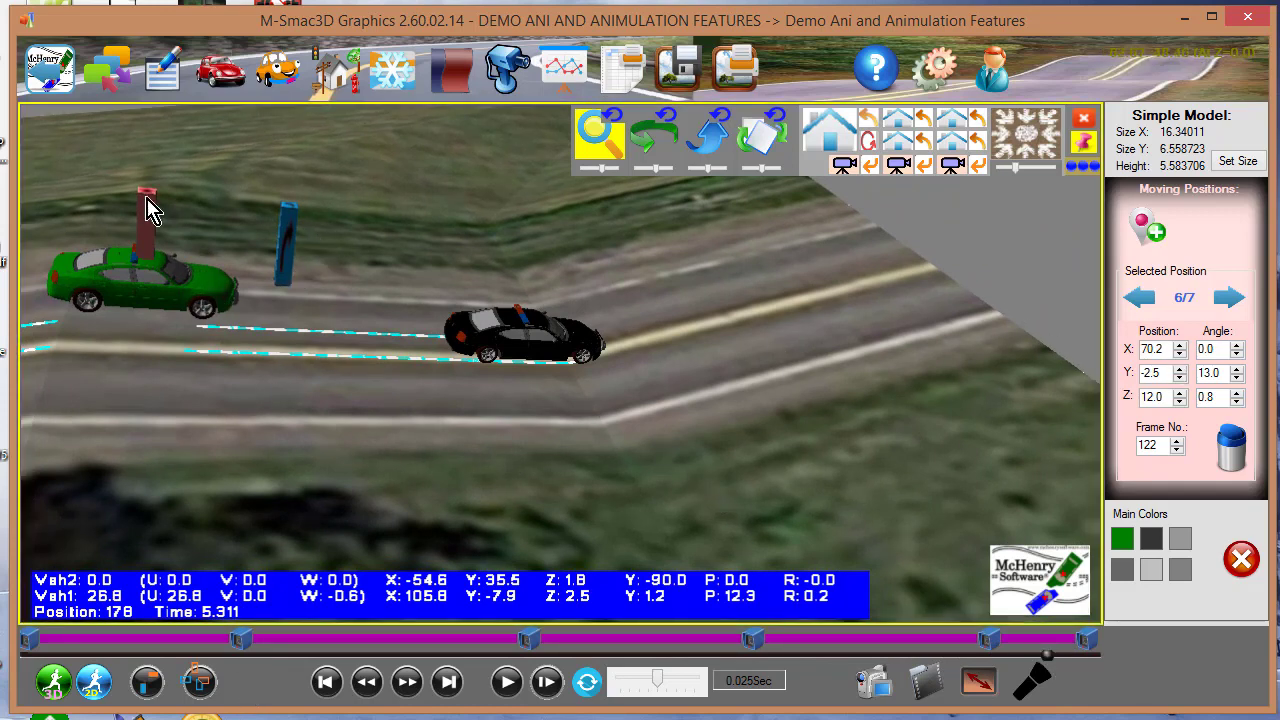
click(1155, 245)
drag(148, 229, 434, 243)
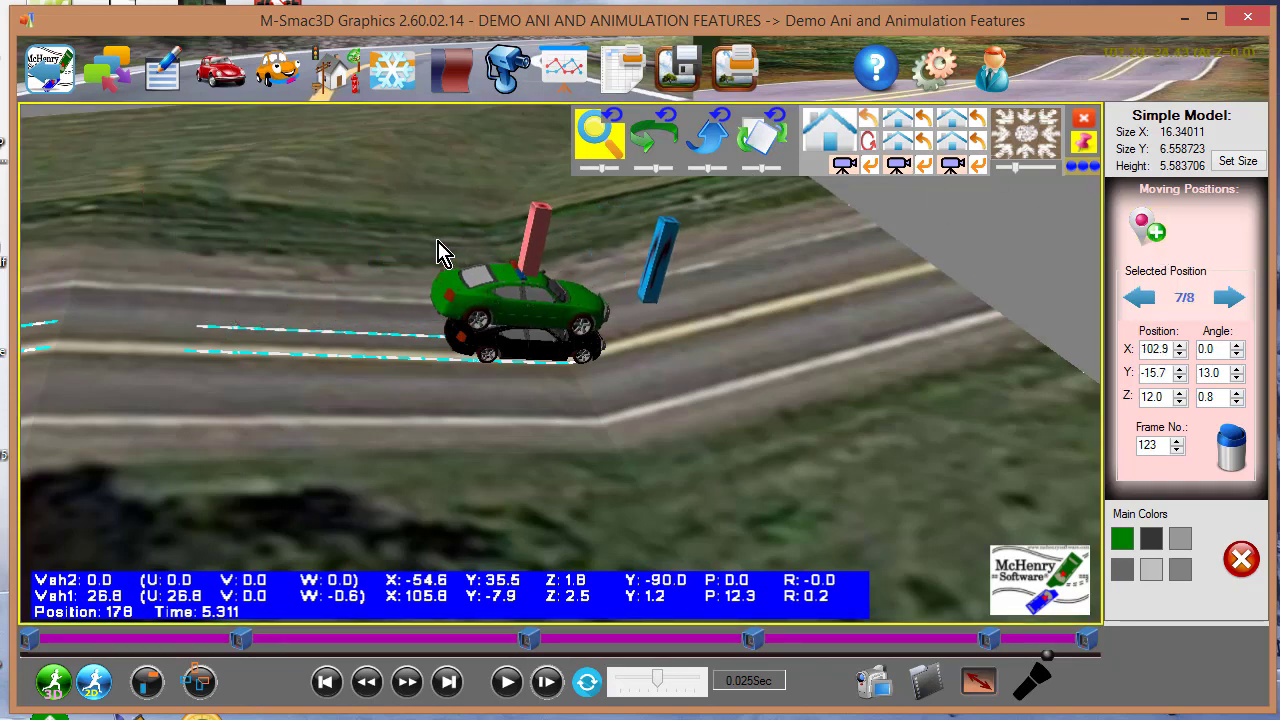
click(1025, 140)
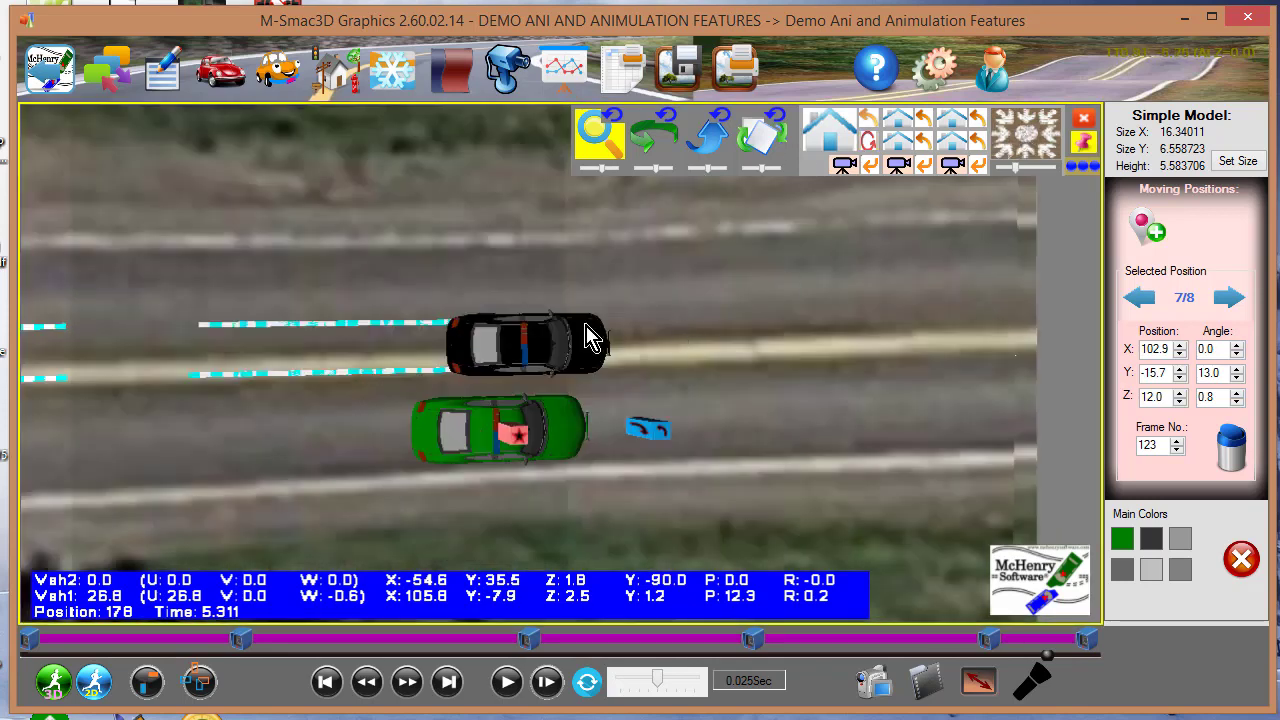
drag(515, 450, 545, 290)
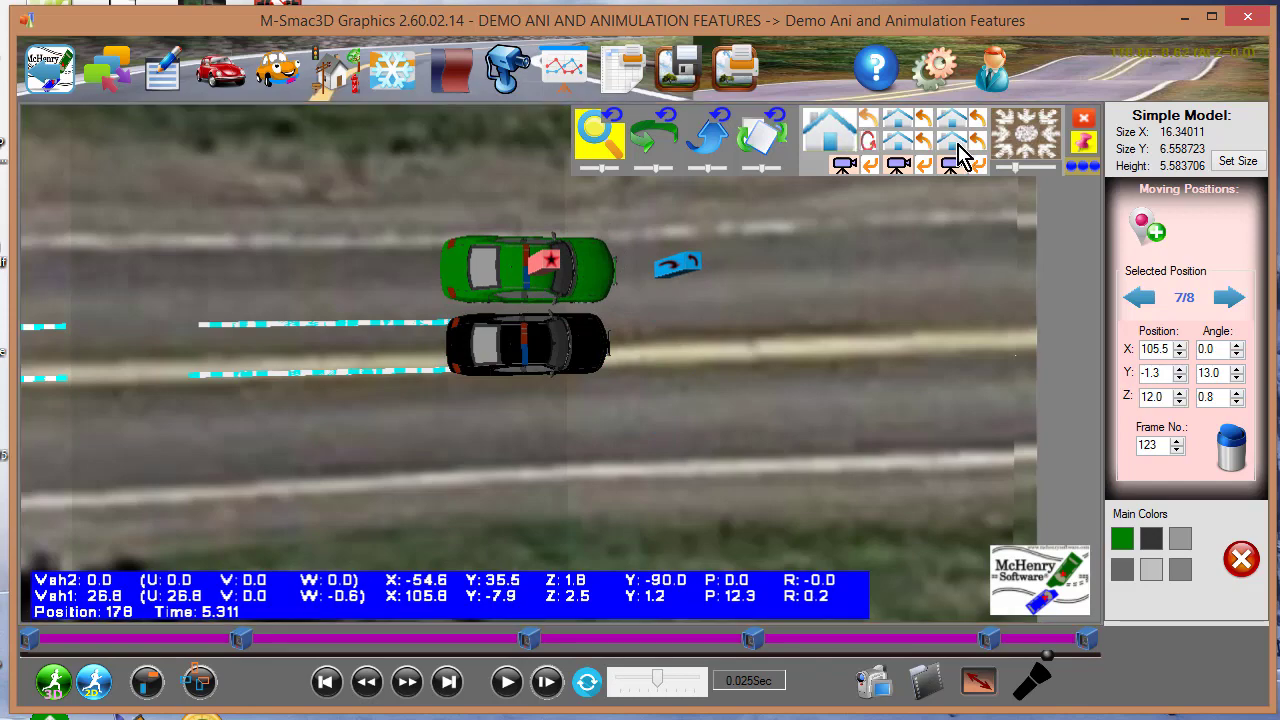
- Switch to a perspective view and set the seventh position's Z to 3
click(834, 138)
middle_drag(840, 264, 22, 480)
middle_drag(734, 366, 272, 403)
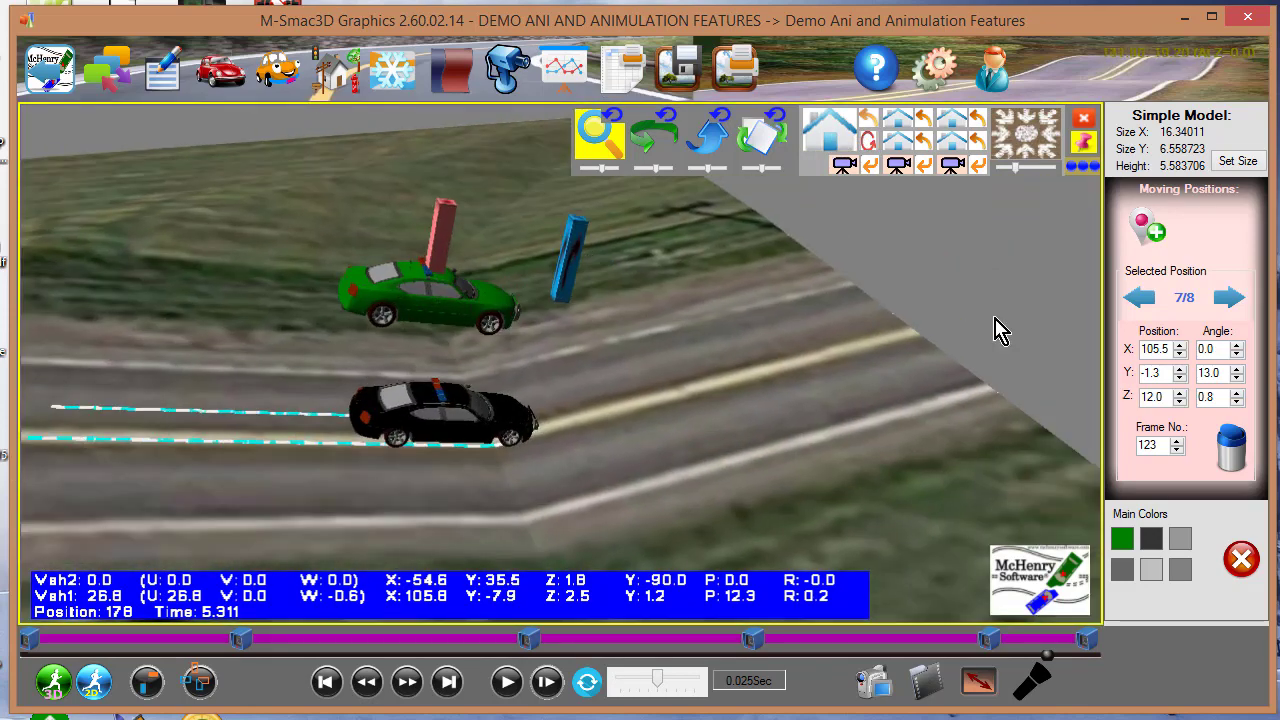
double_click(1152, 396)
text(3)
key(Return)
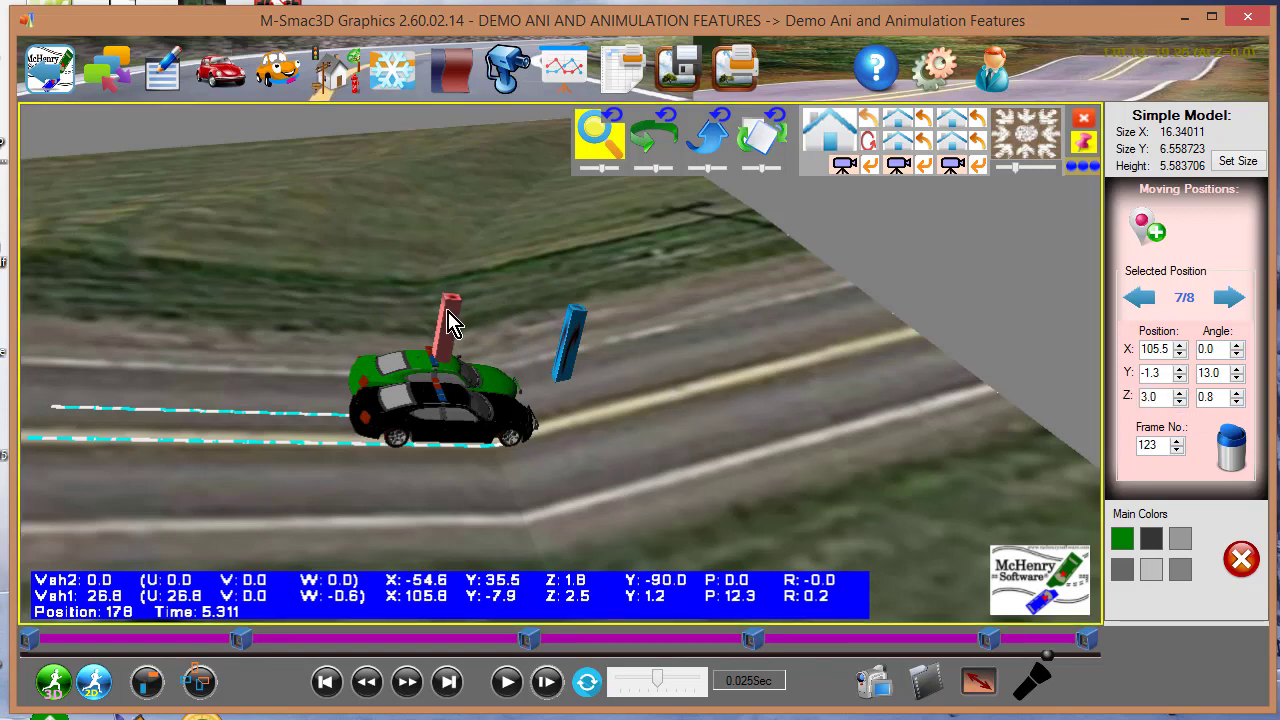
- Nudge the seventh position to about X 105.2, Y -0.7 beside the black car
key(Left)
key(Right)
key(Right)
key(Right)
key(Right)
key(Right)
key(Right)
key(Right)
key(Up)
key(Up)
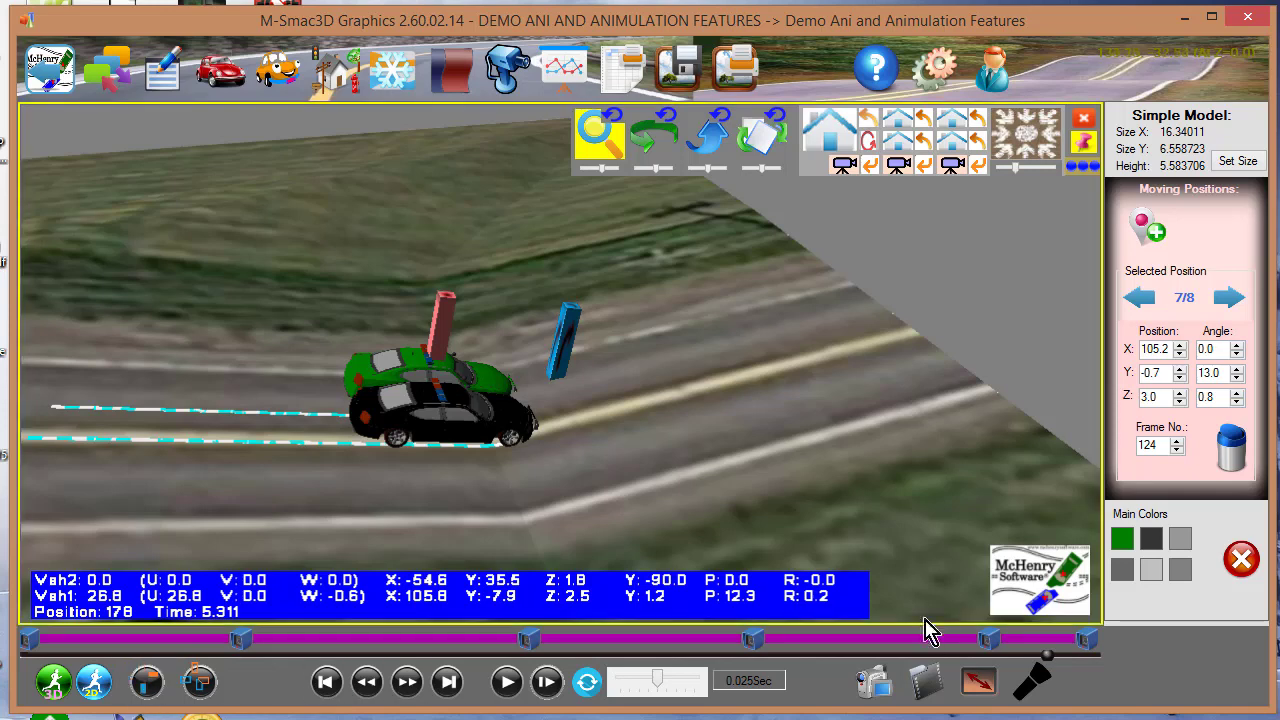
- Compare the green car's eighth position with the black car at run position 185, and replay the run, pausing partway
drag(1046, 655, 1143, 643)
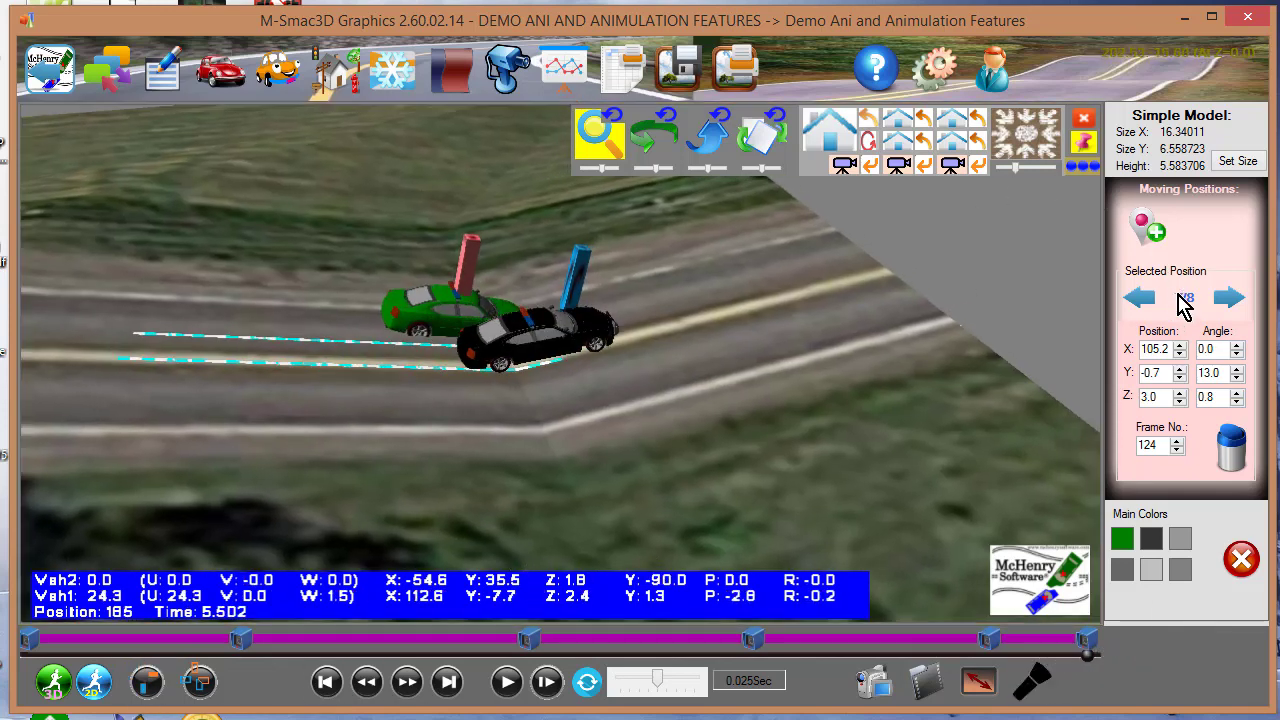
click(1228, 298)
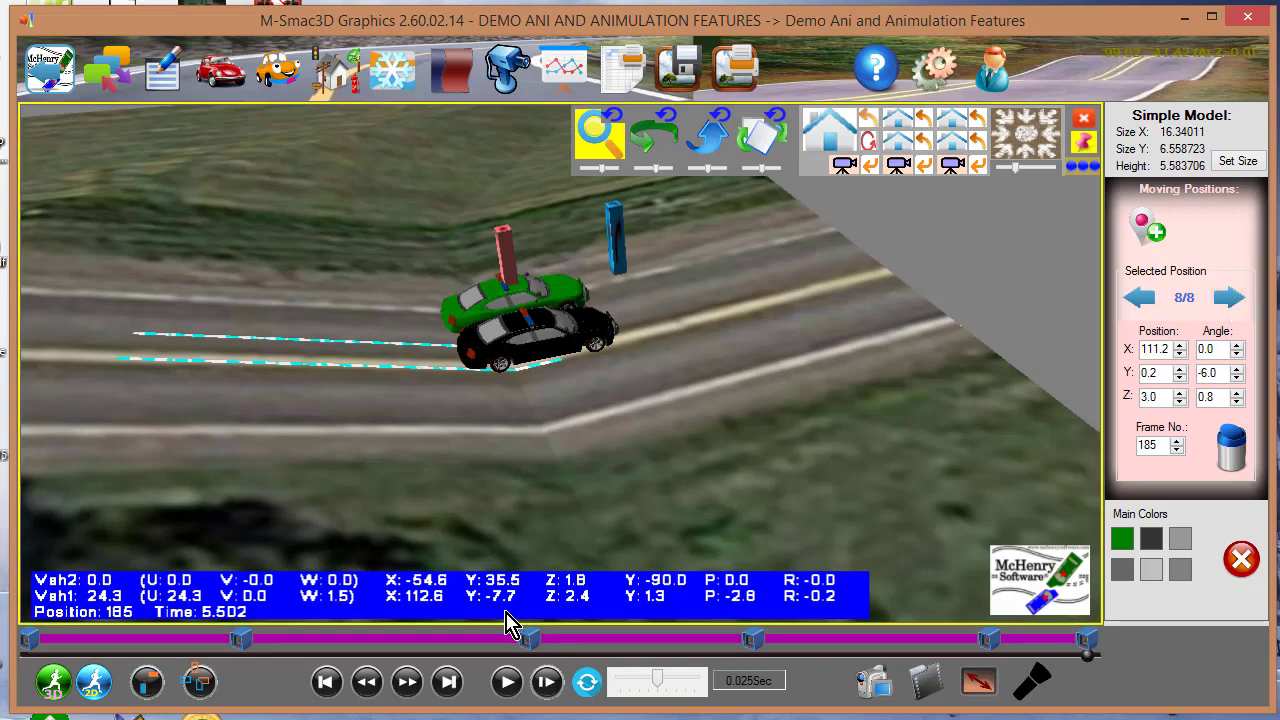
click(507, 682)
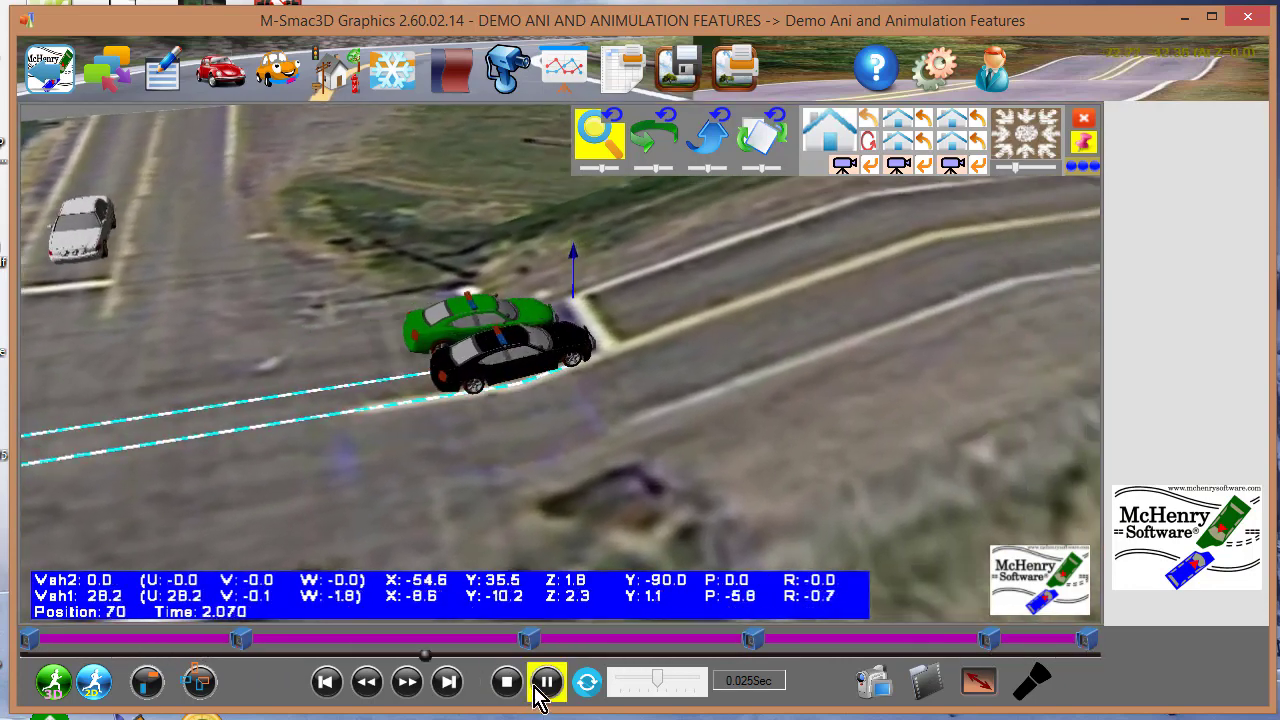
click(545, 684)
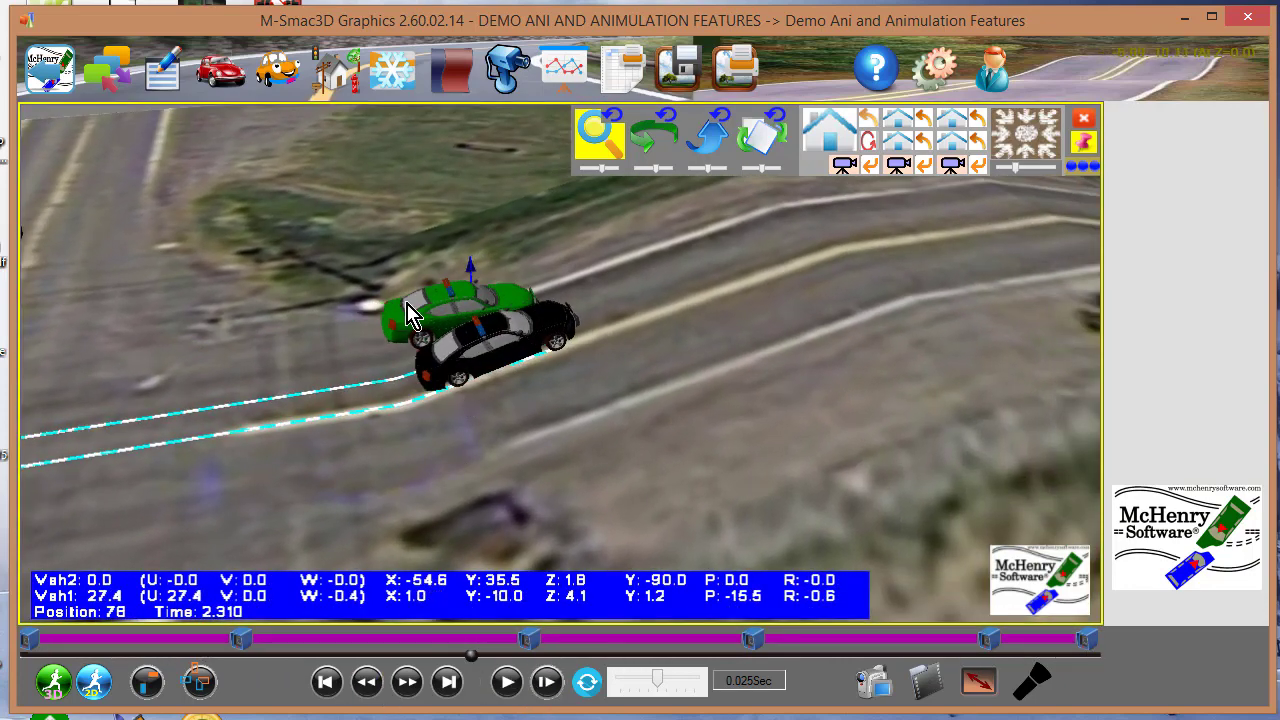
- Review the green car's moving positions back to the third and check the fourth against the black car at run position 108
click(437, 306)
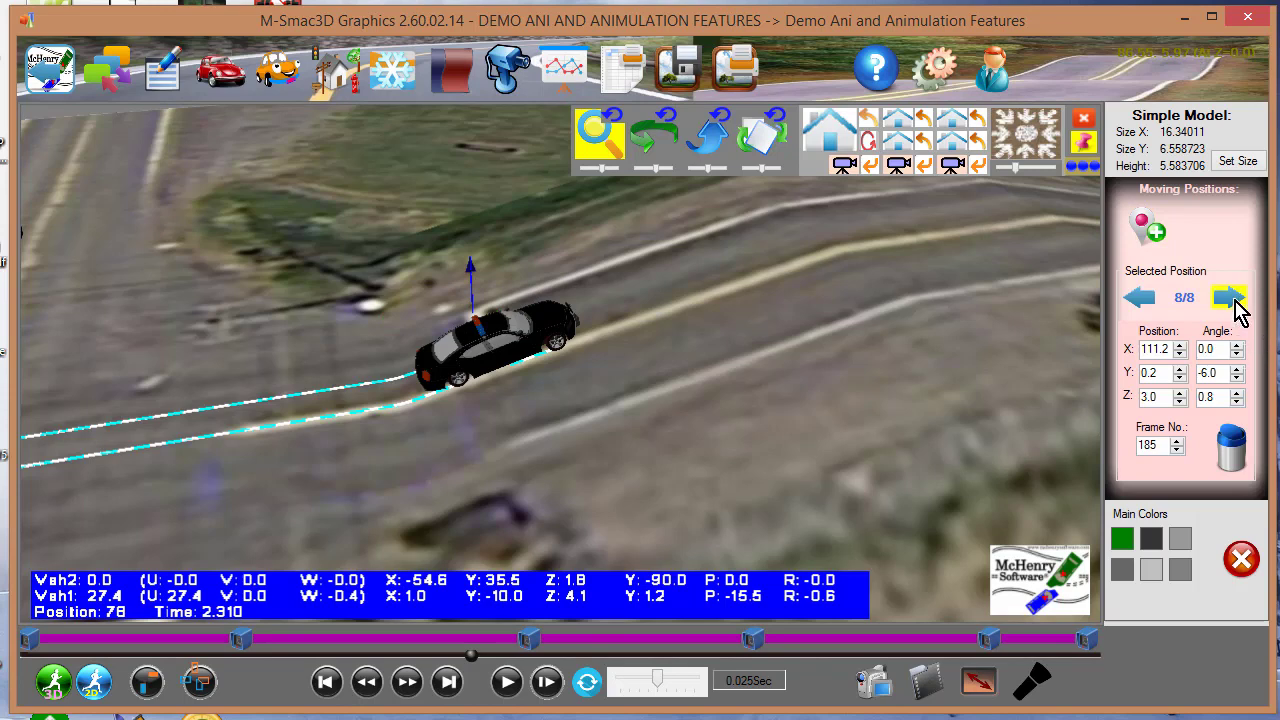
click(1137, 299)
click(1137, 299)
click(1137, 299)
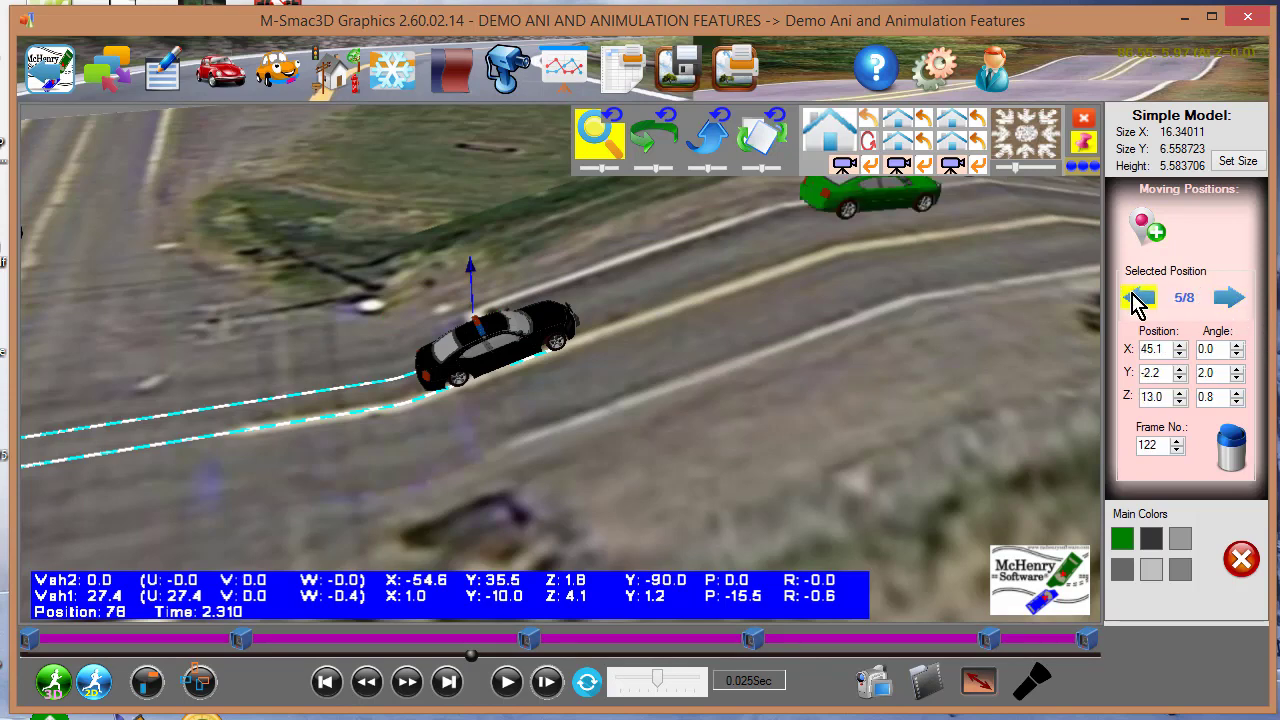
click(1137, 299)
click(1137, 299)
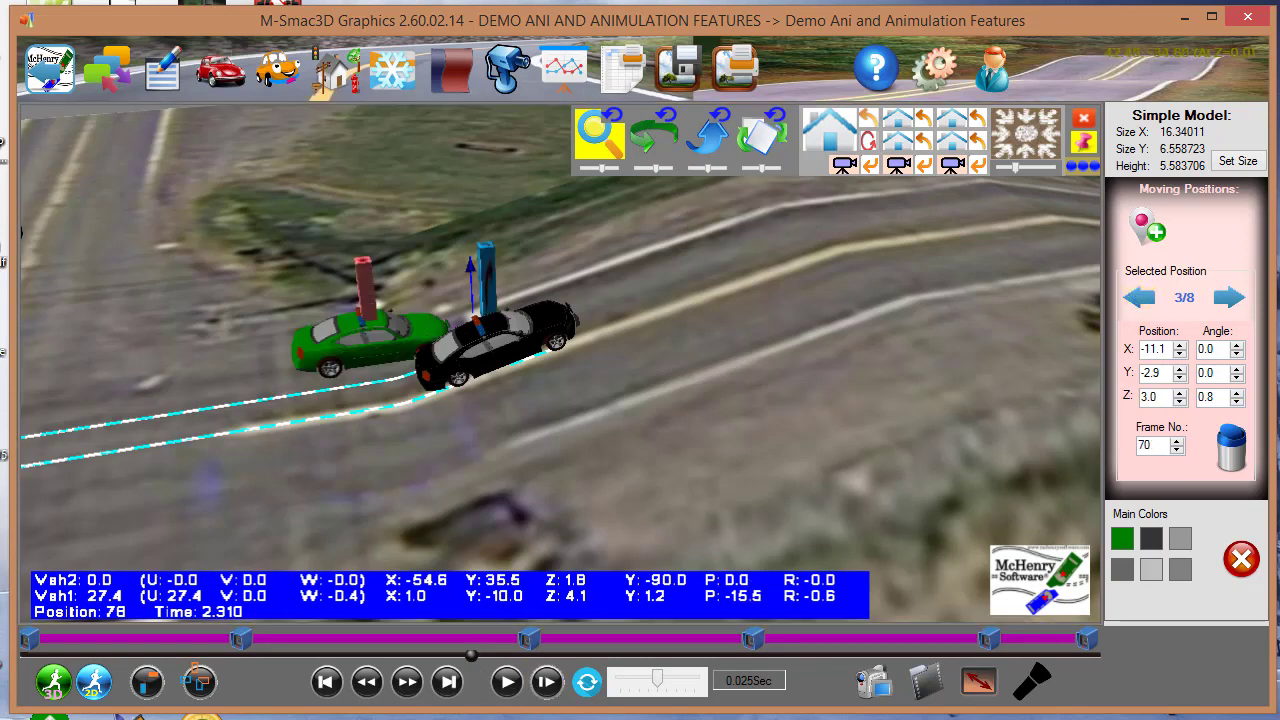
click(1230, 299)
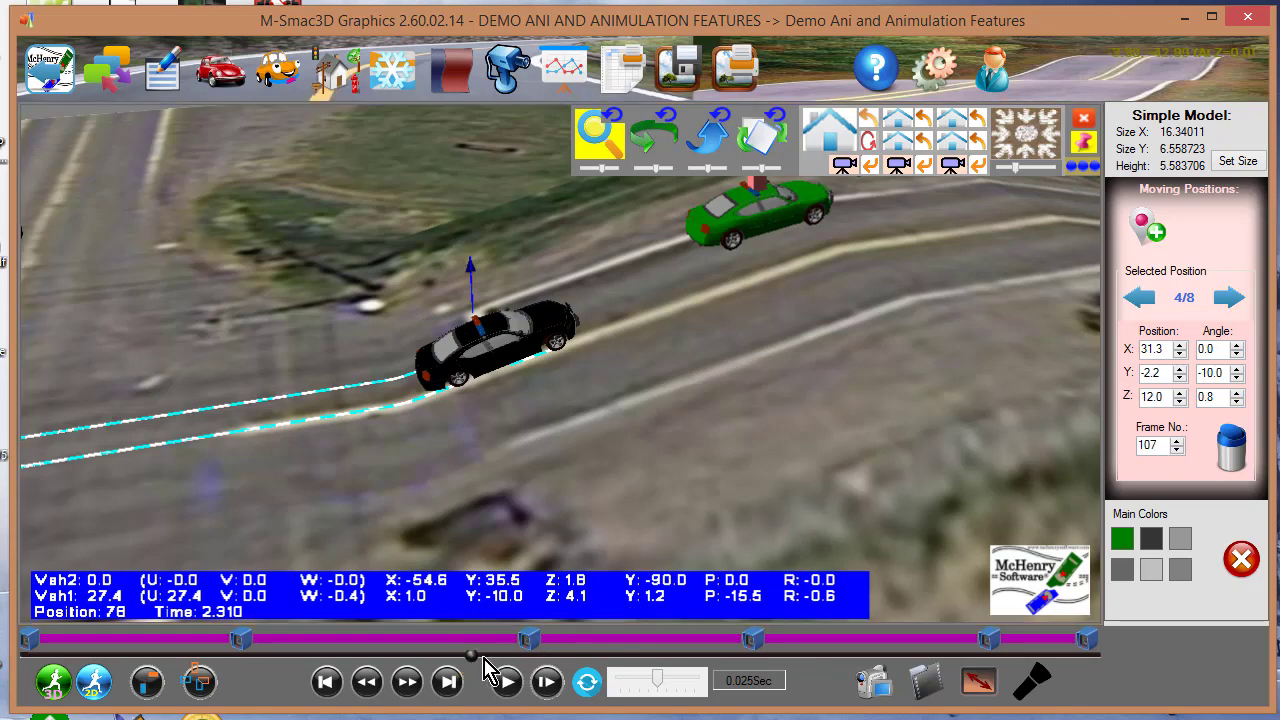
drag(468, 655, 645, 655)
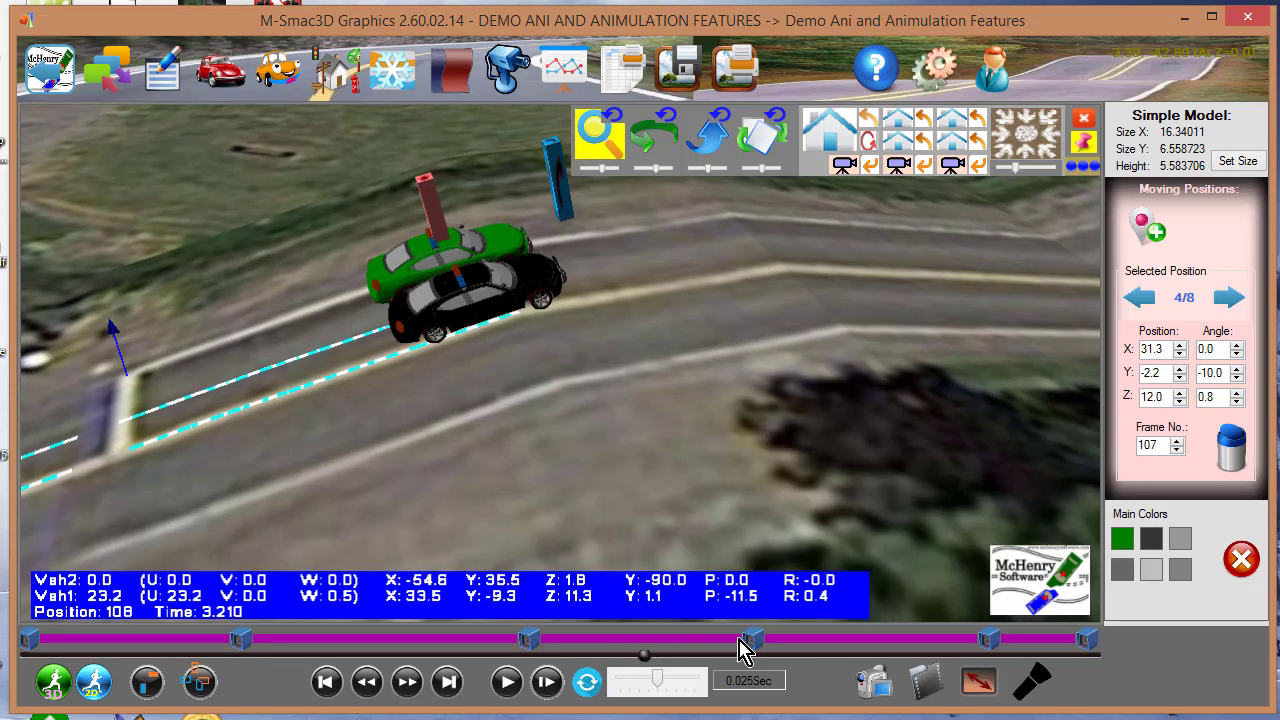
click(1229, 299)
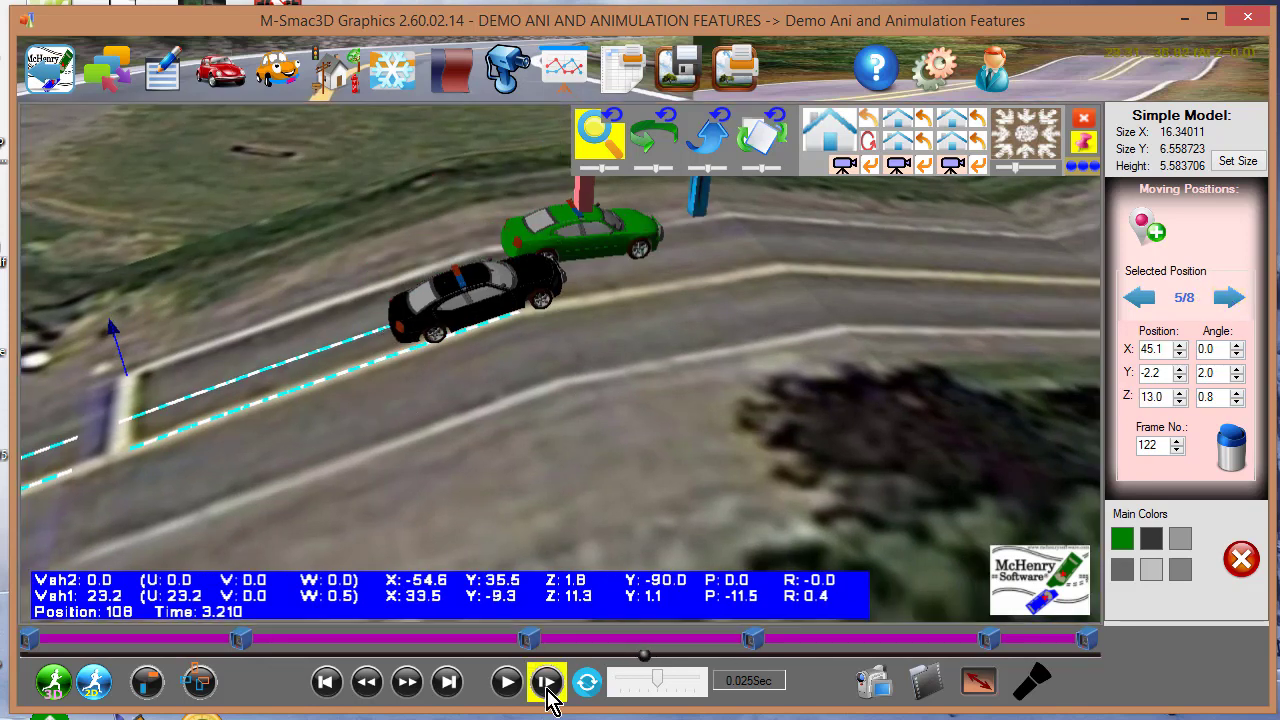
- Advance the run to position 145 and try to set the sixth position's frame number to 145
drag(639, 653, 856, 653)
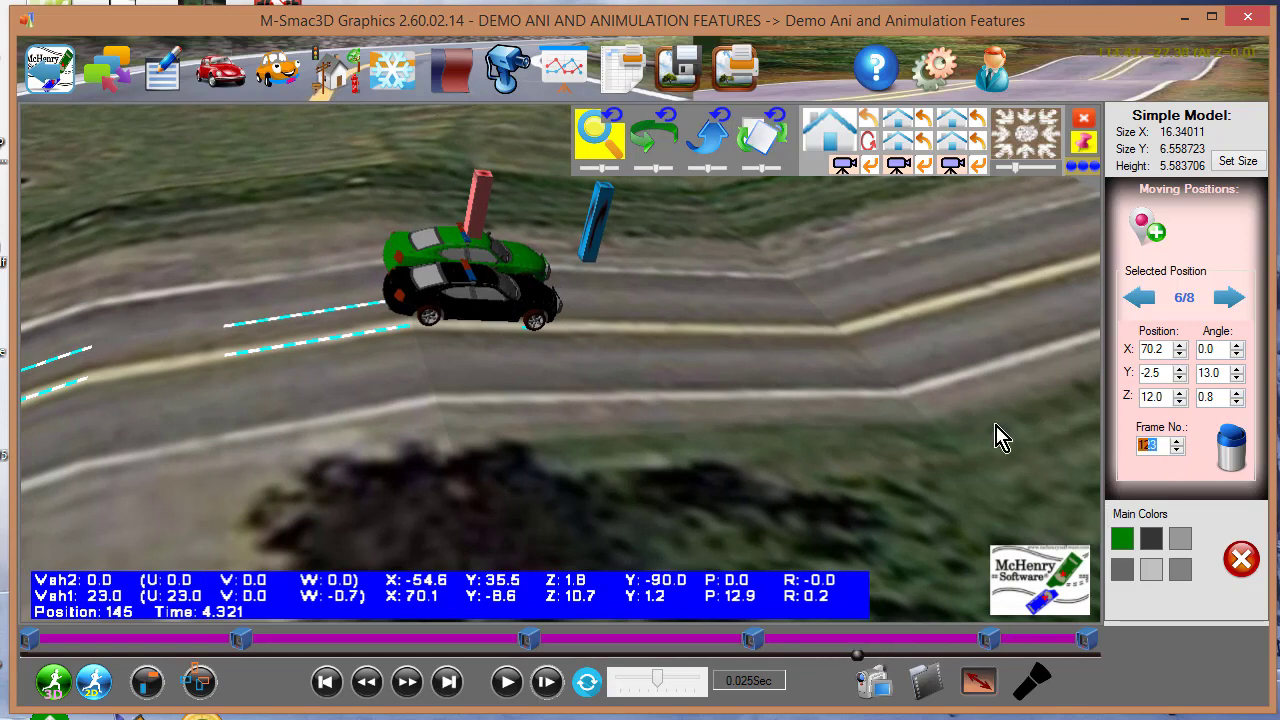
key(Return)
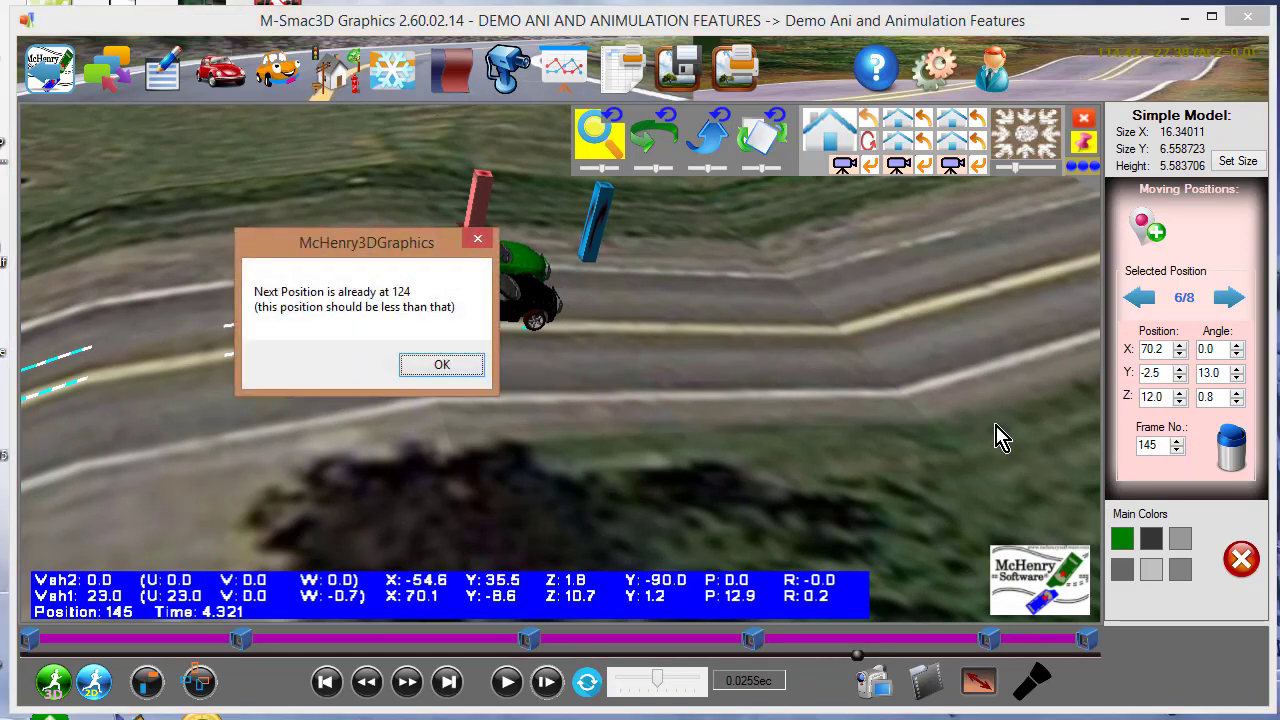
click(440, 368)
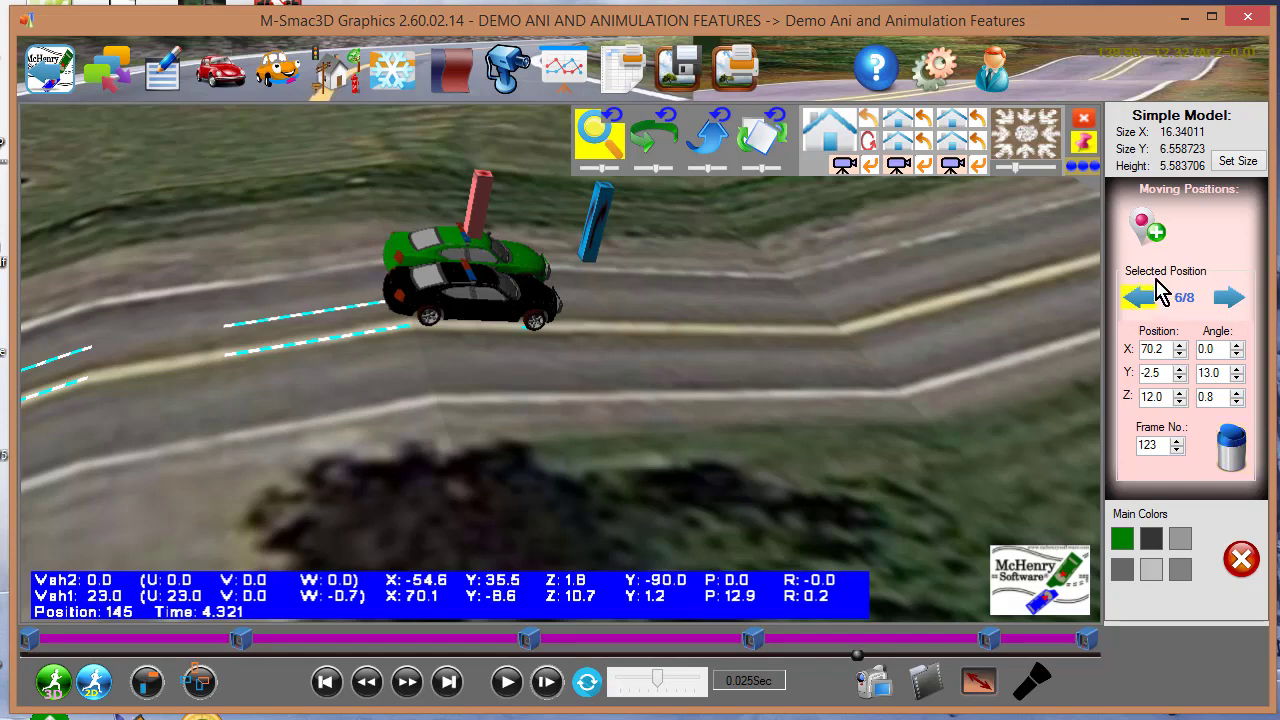
- Delete the seventh position and realign the sixth beside the black car at X 69.5, Y -3.1, with frame number 145
click(1228, 298)
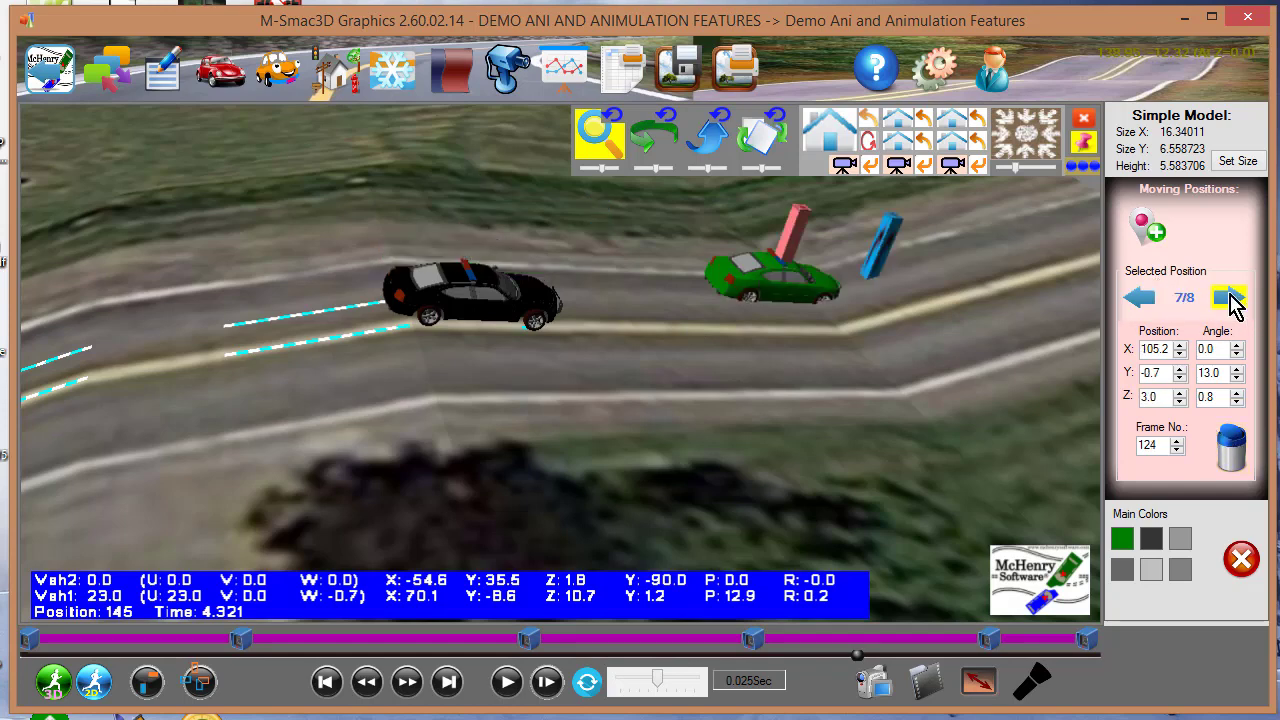
drag(795, 228, 460, 234)
click(1230, 450)
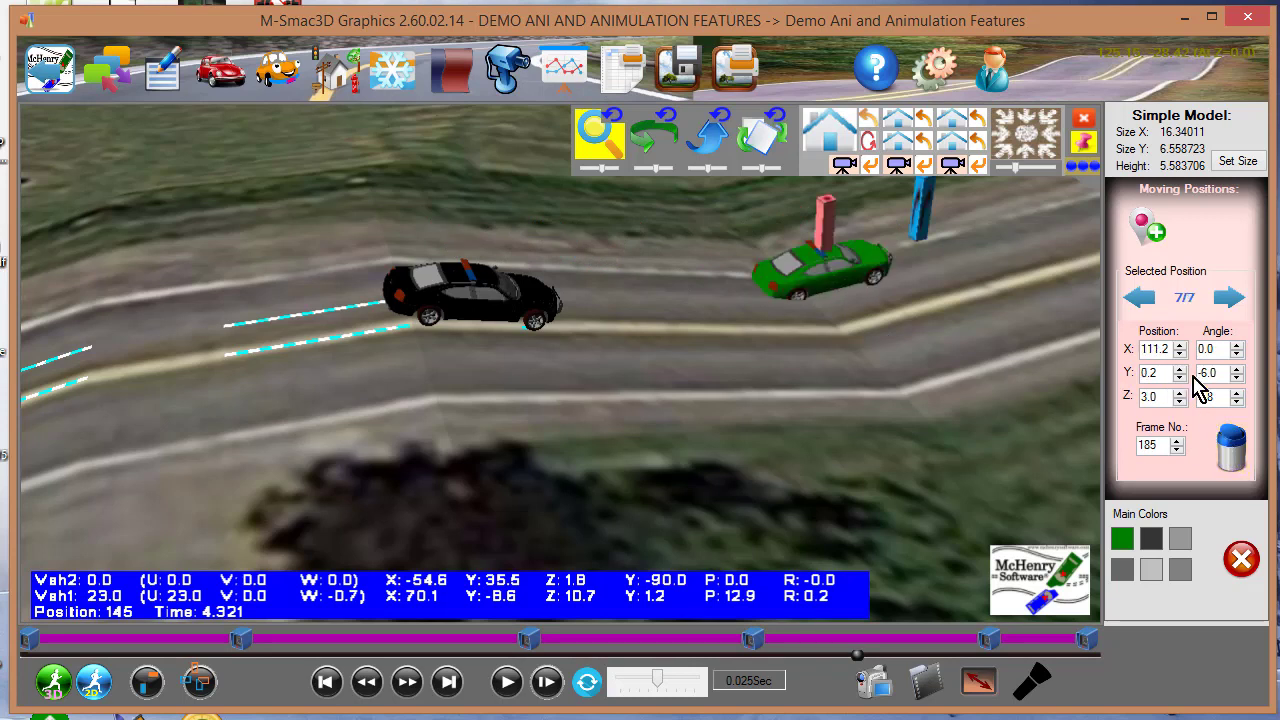
click(1140, 298)
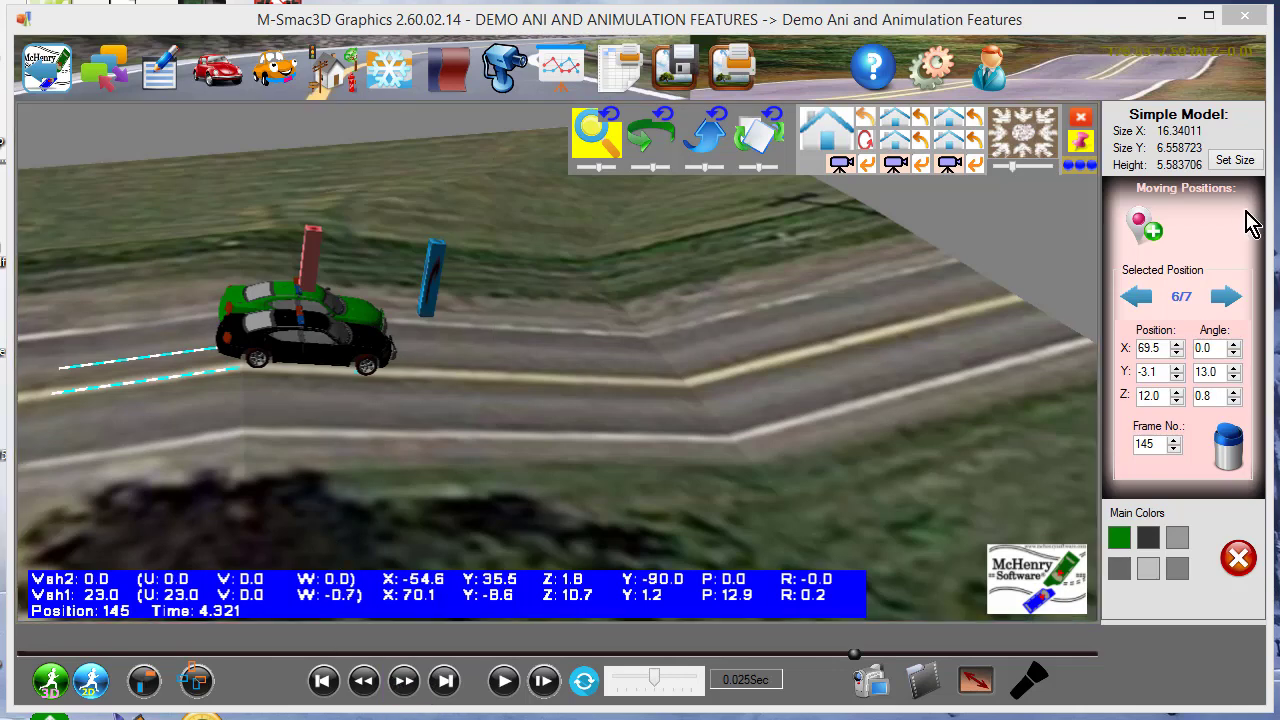
- Add a seventh green car moving position and place it beside the black car at run position 173, at X 99.2, Y -0.4
click(1236, 298)
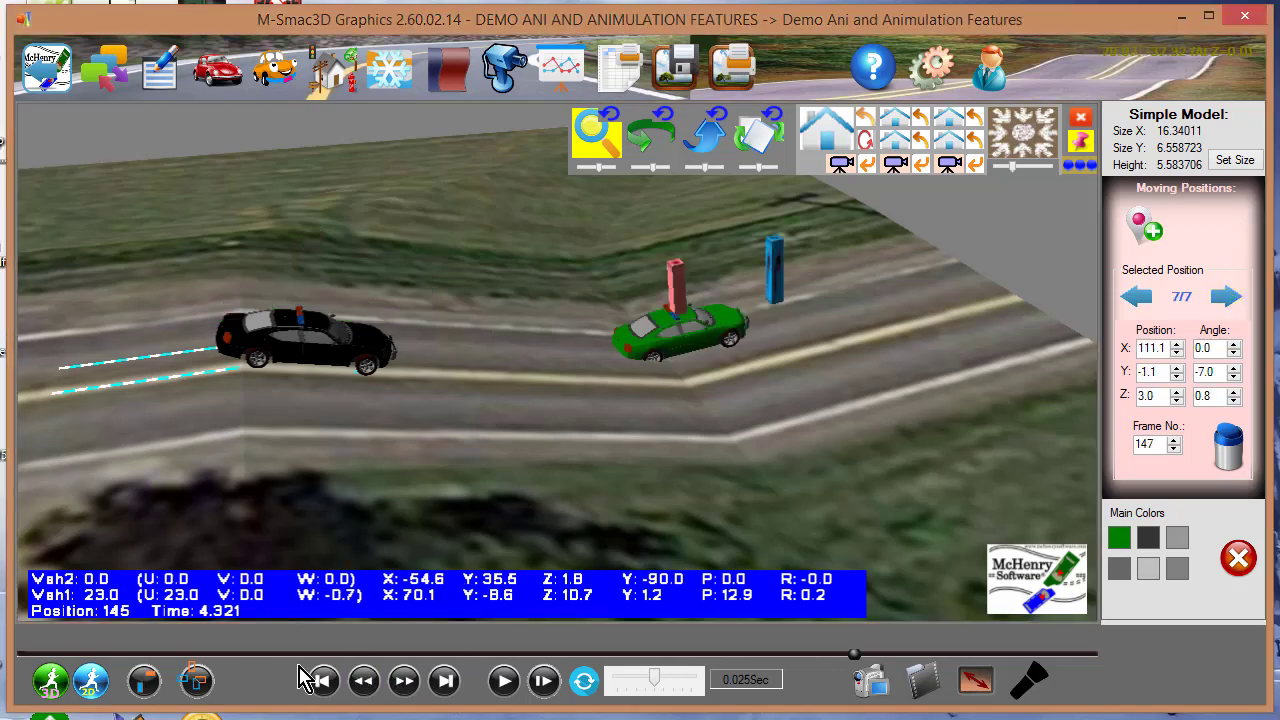
drag(853, 655, 1016, 644)
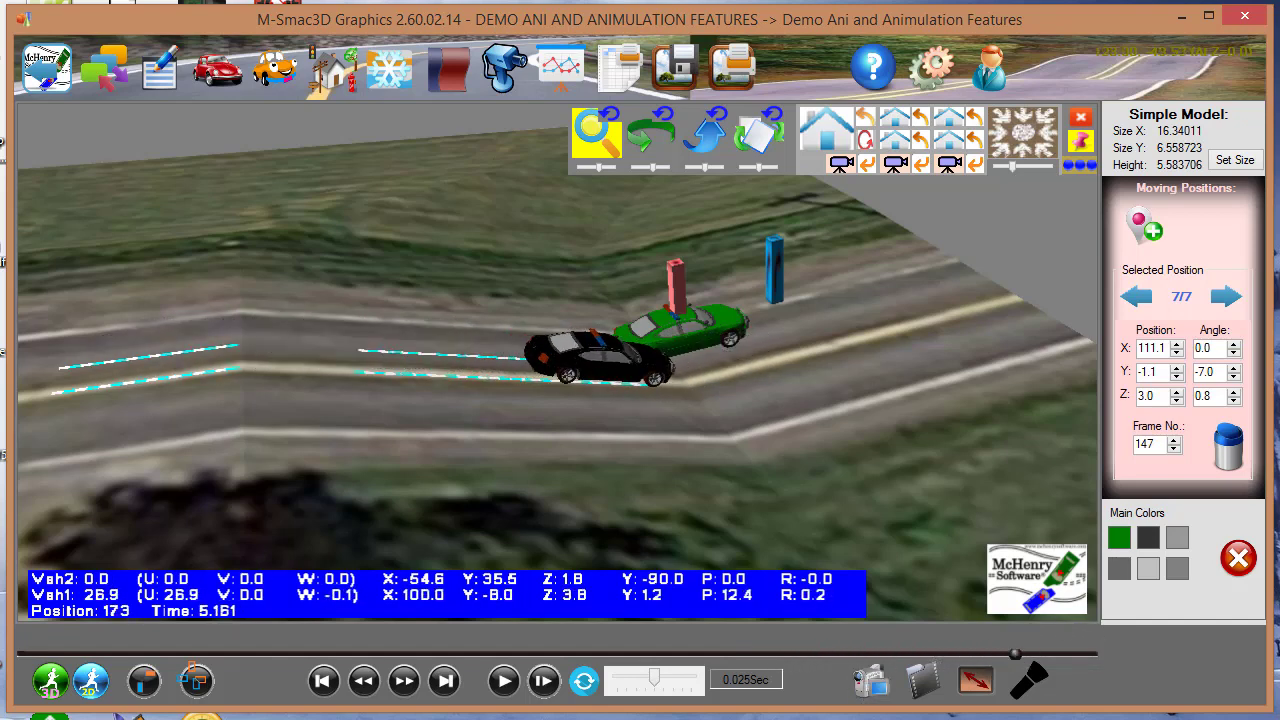
click(1140, 298)
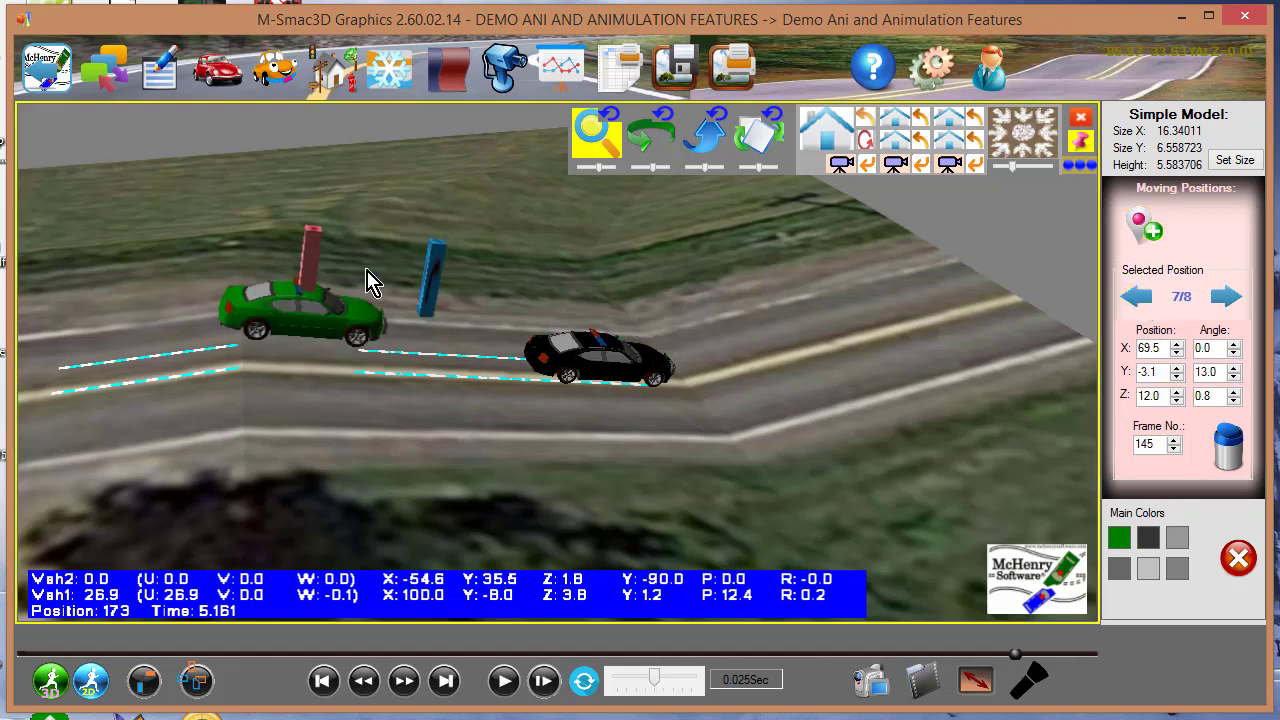
mouse_move(317, 263)
mouse_down()
mouse_move(423, 277)
mouse_move(540, 270)
mouse_up()
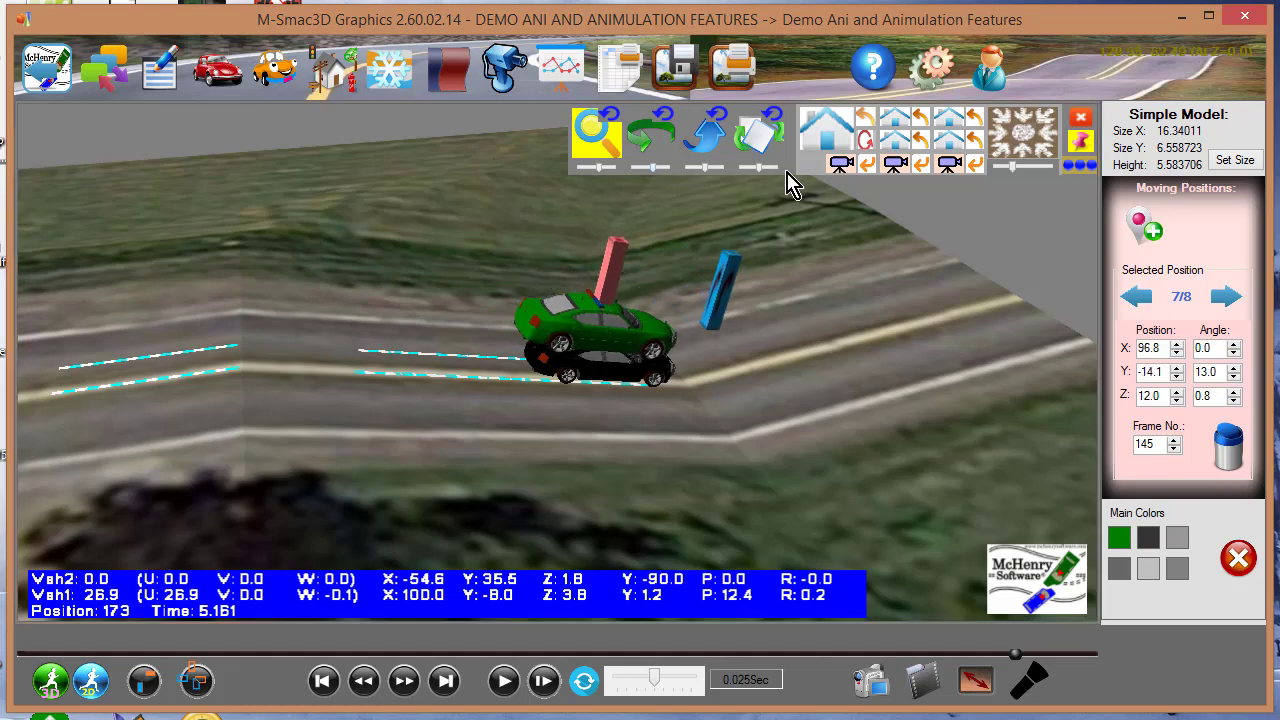
click(1022, 140)
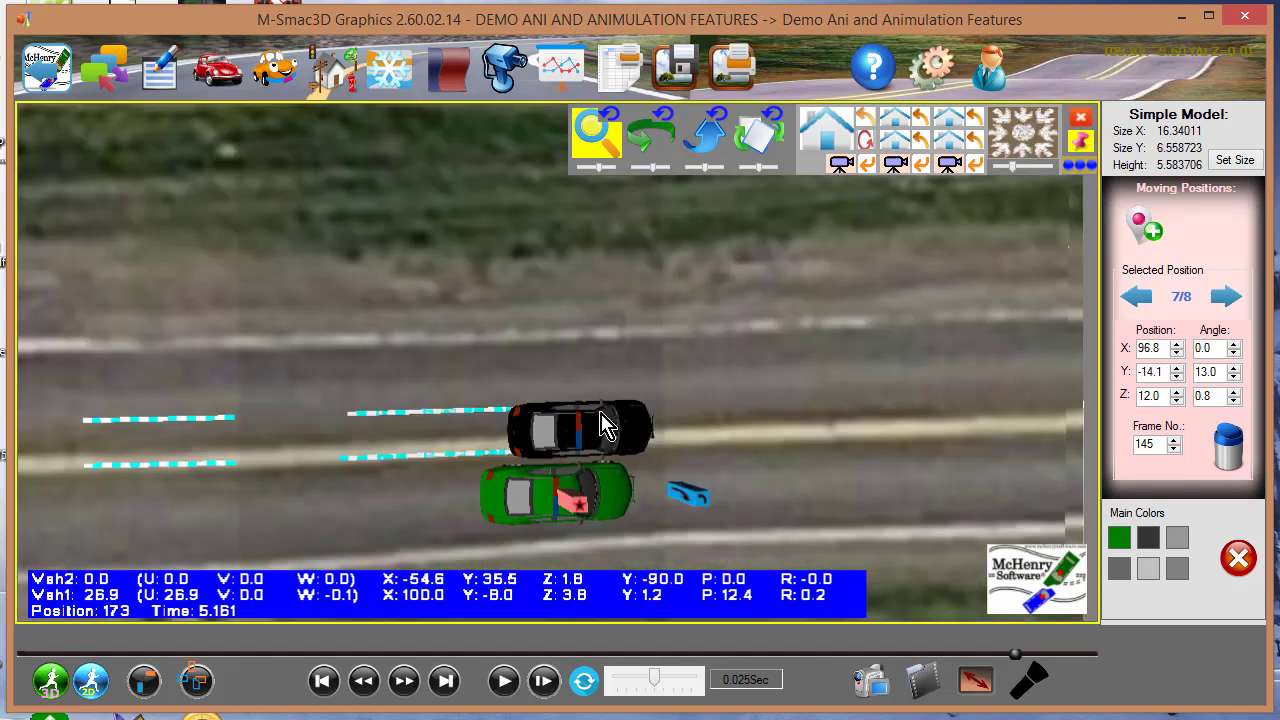
drag(575, 515, 598, 387)
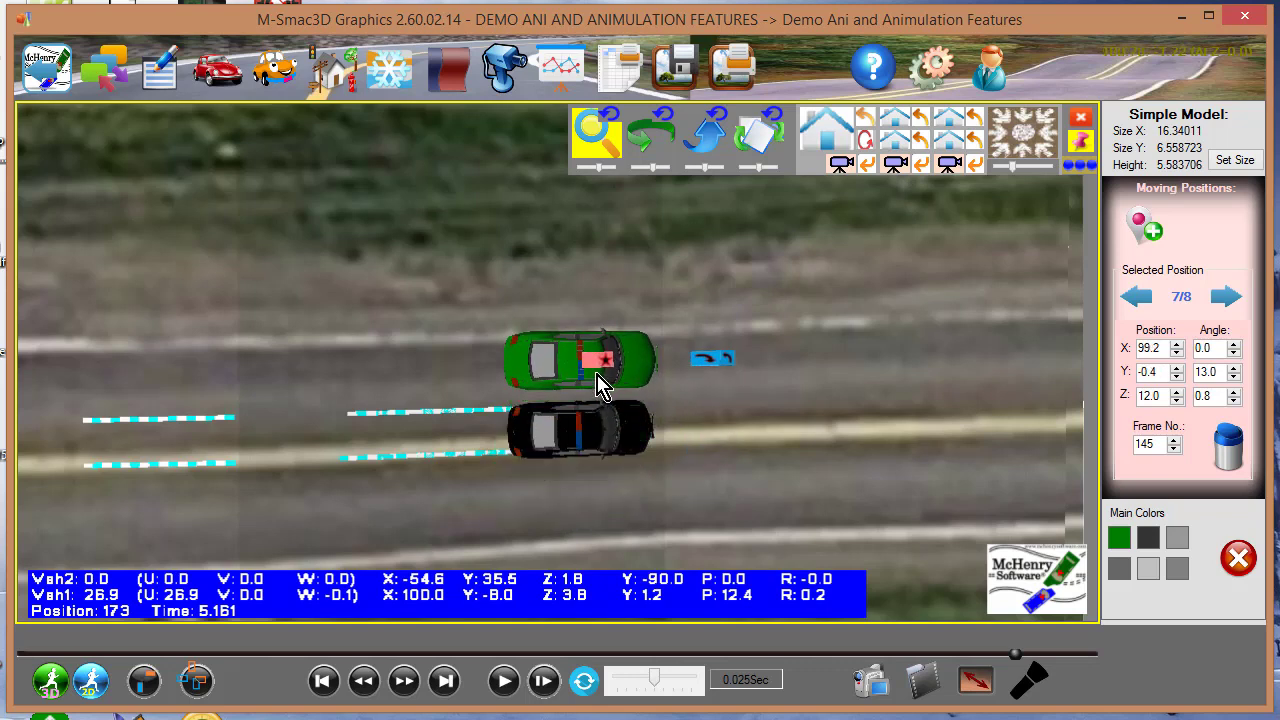
- Lower the seventh position to Z 4.0 and check its alignment with the black car from above
click(828, 128)
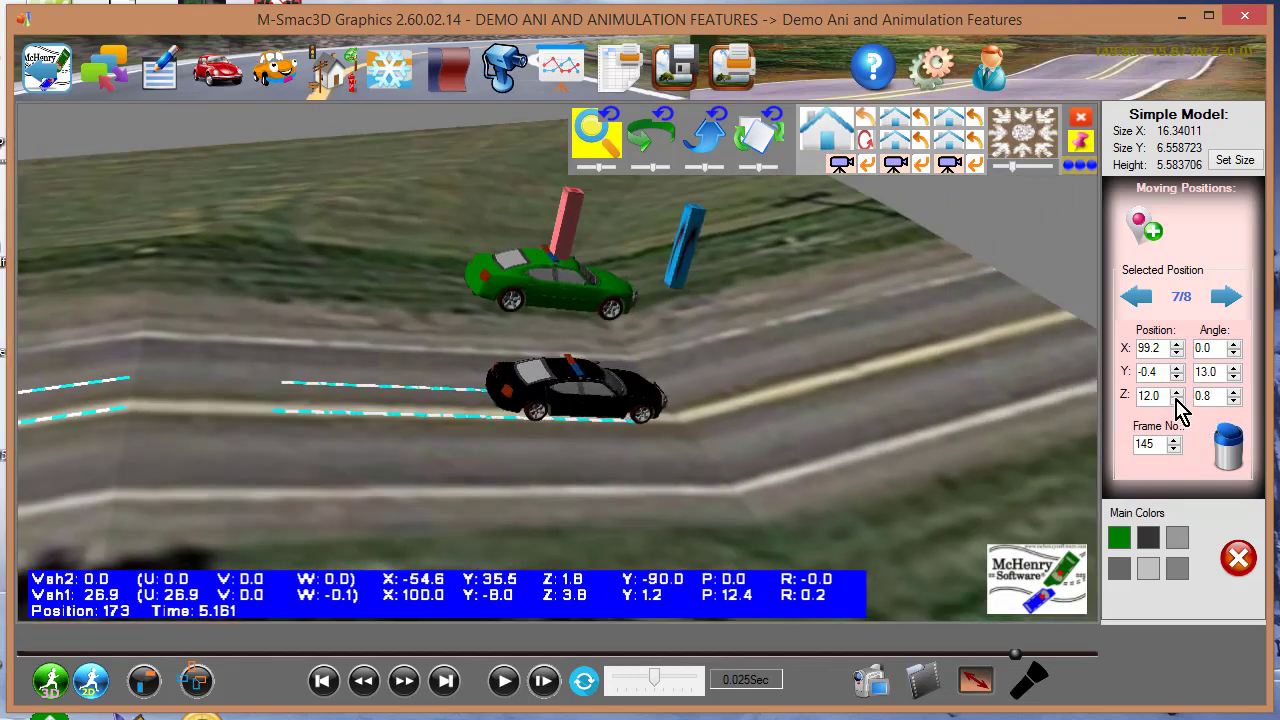
drag(1177, 400, 1177, 400)
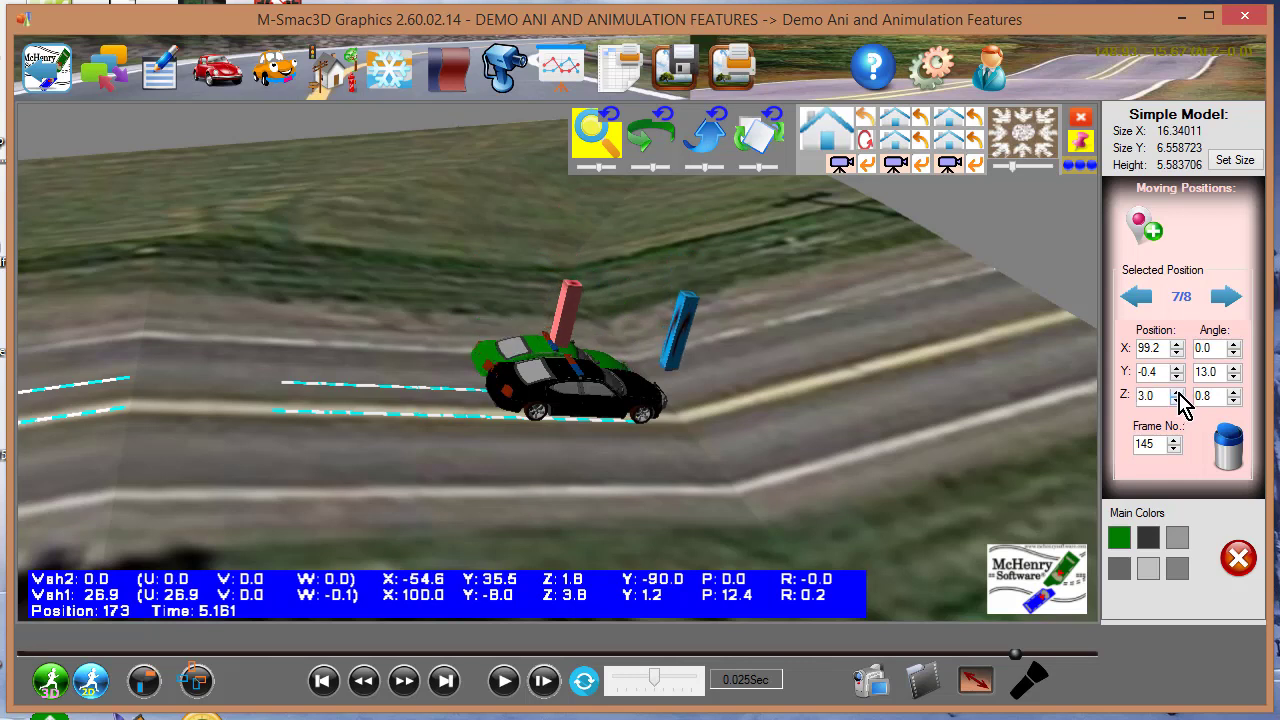
click(1177, 391)
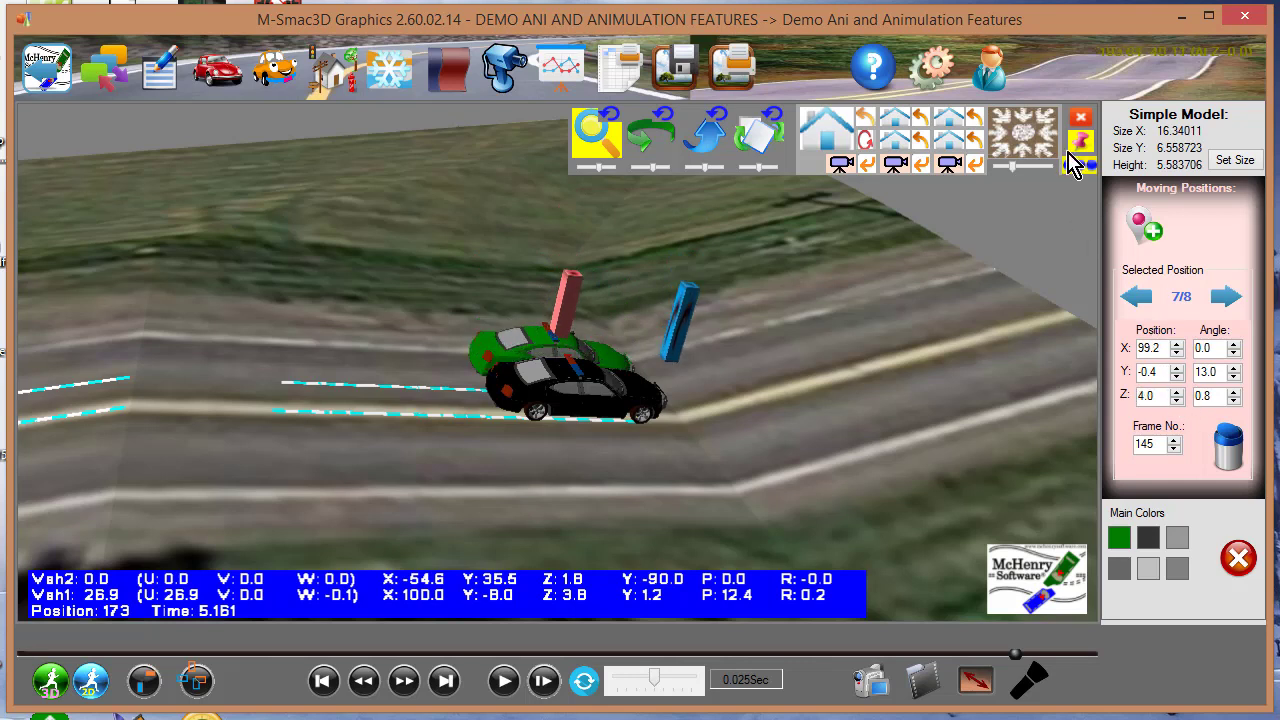
click(1030, 145)
drag(909, 357, 840, 329)
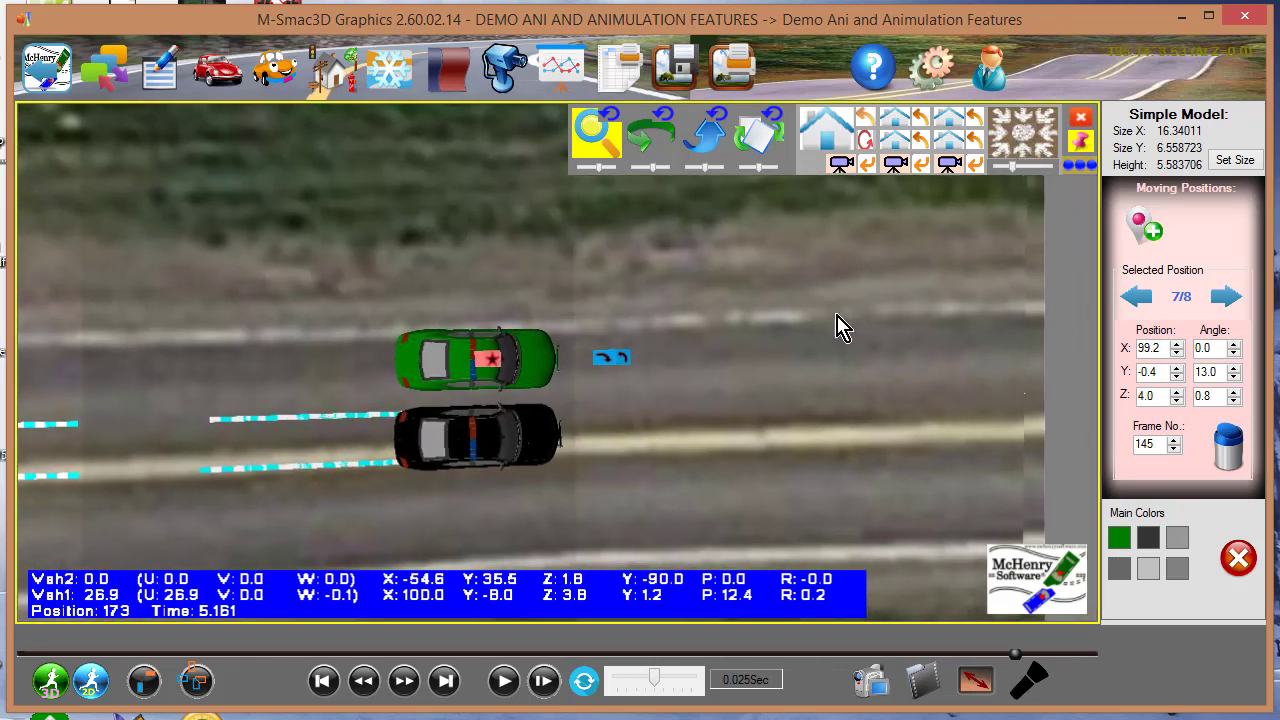
- Try to set the seventh position's frame number to 173
click(829, 147)
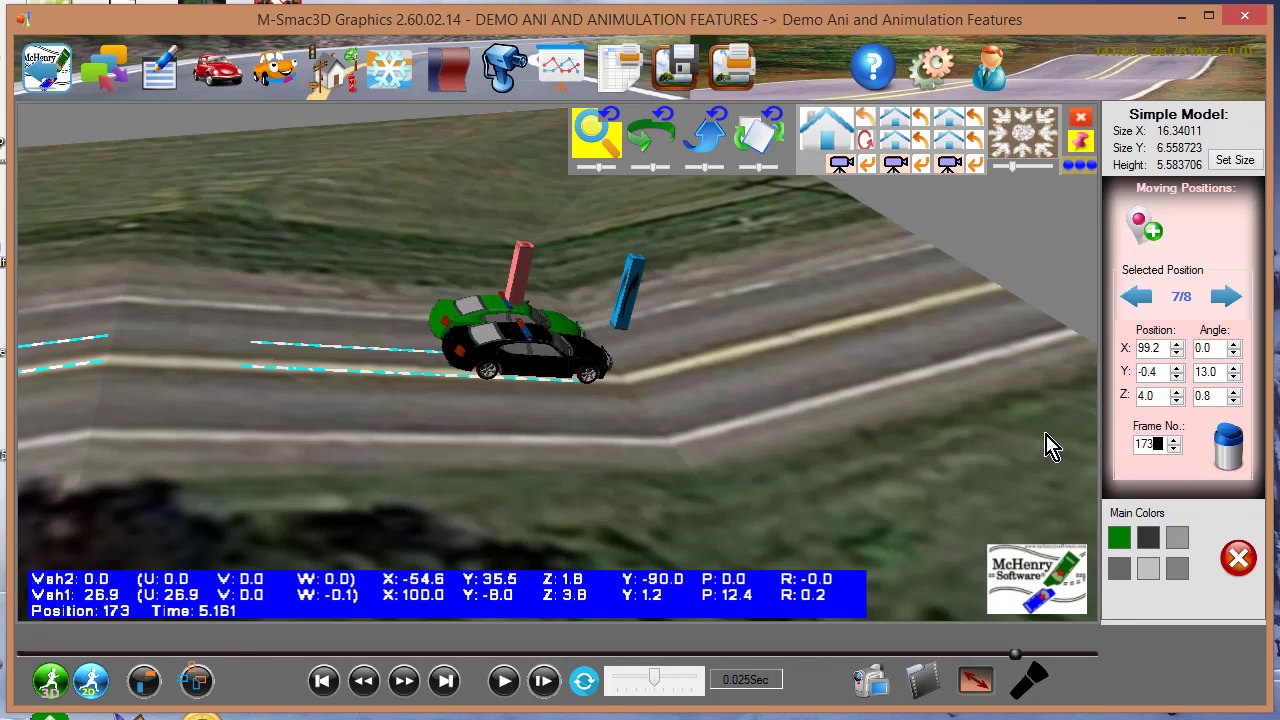
key(Return)
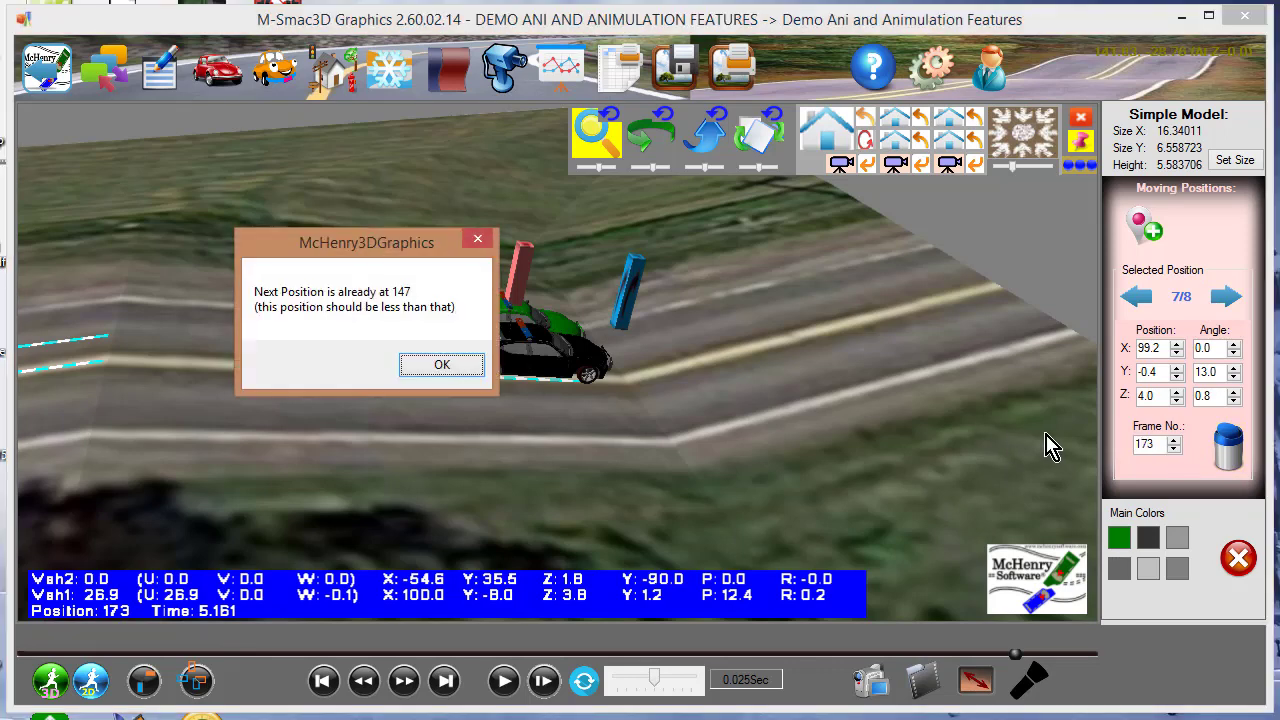
click(450, 366)
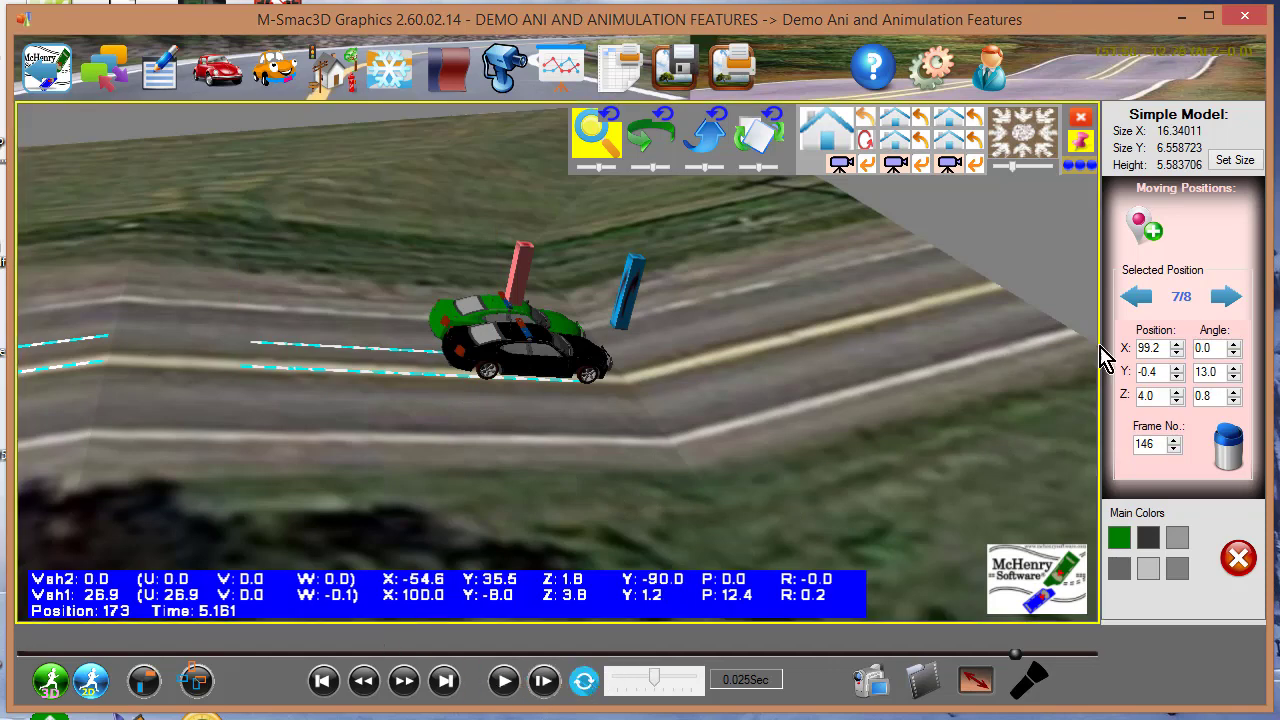
- Set the eighth position's frame number to match the run's end at position 185, and the seventh position's frame number to 173
click(1226, 298)
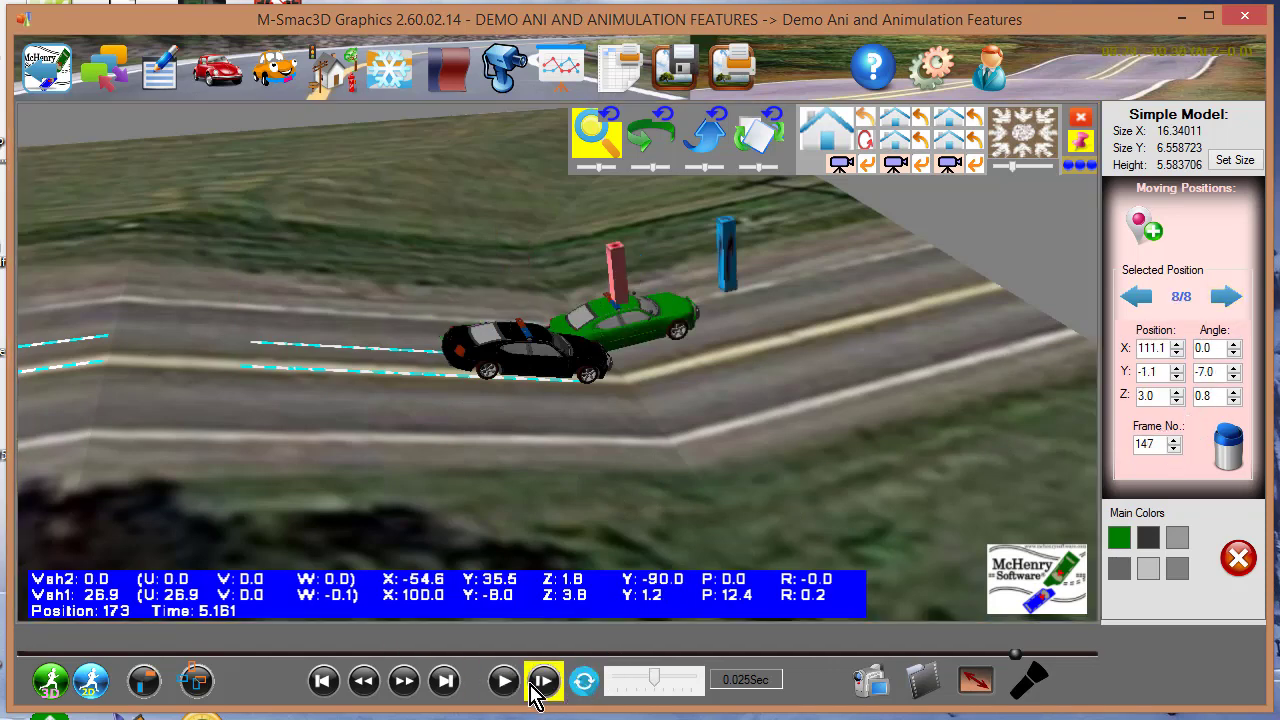
click(443, 684)
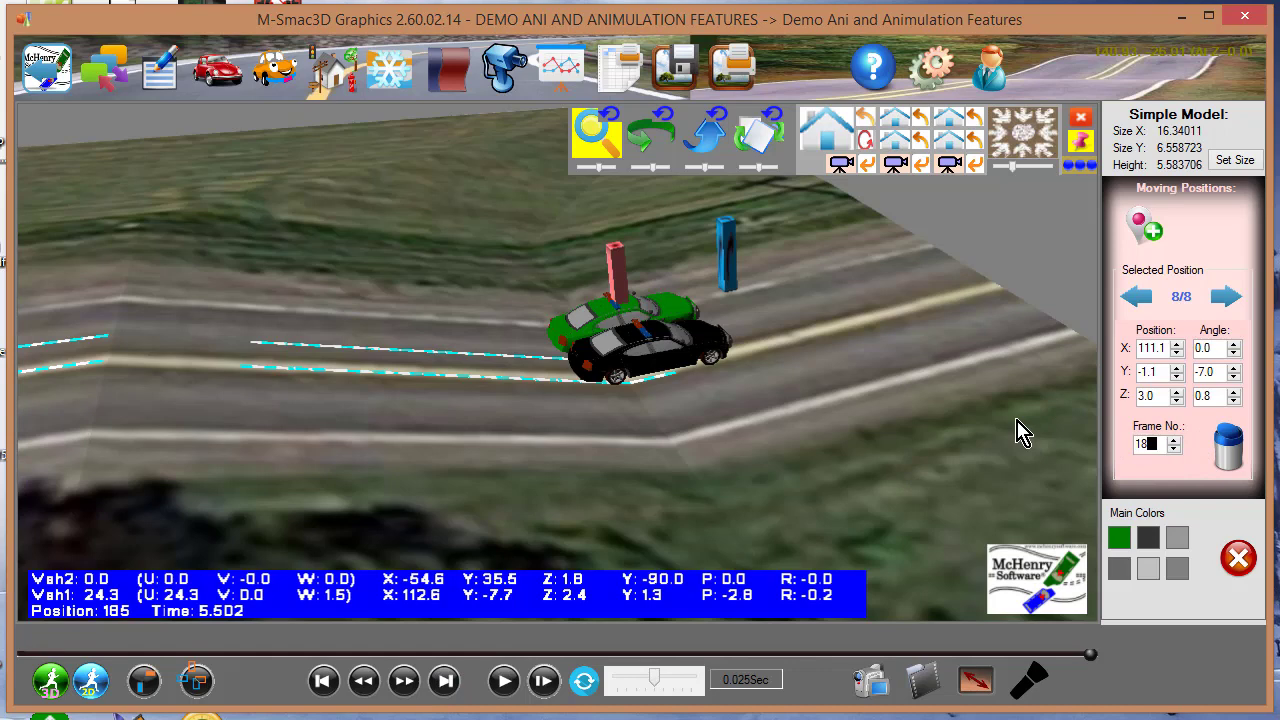
click(1136, 300)
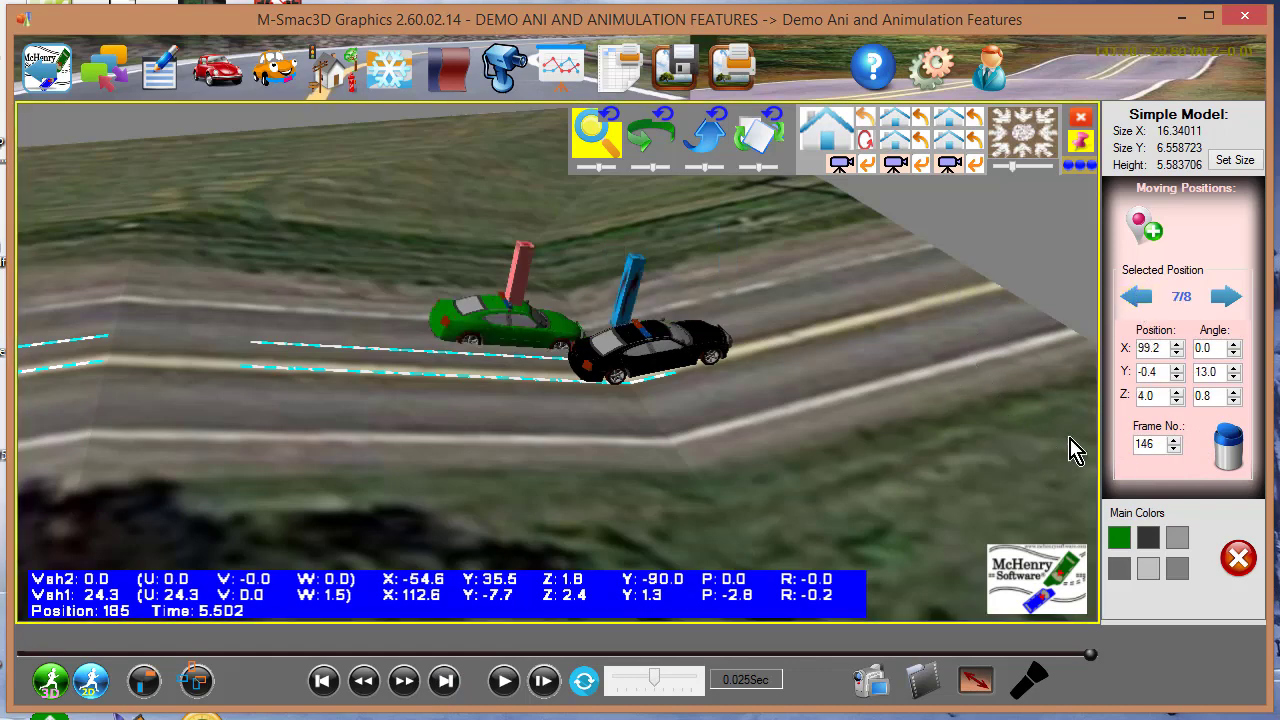
click(583, 681)
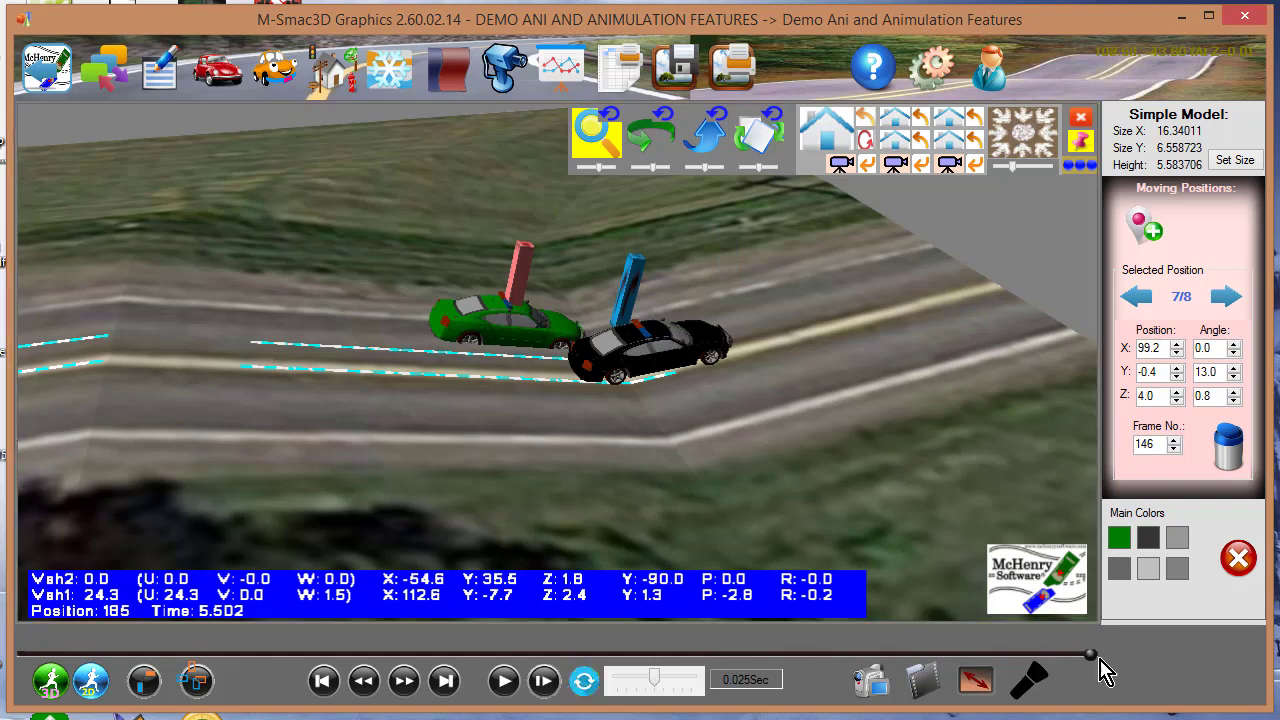
drag(1092, 658, 1013, 666)
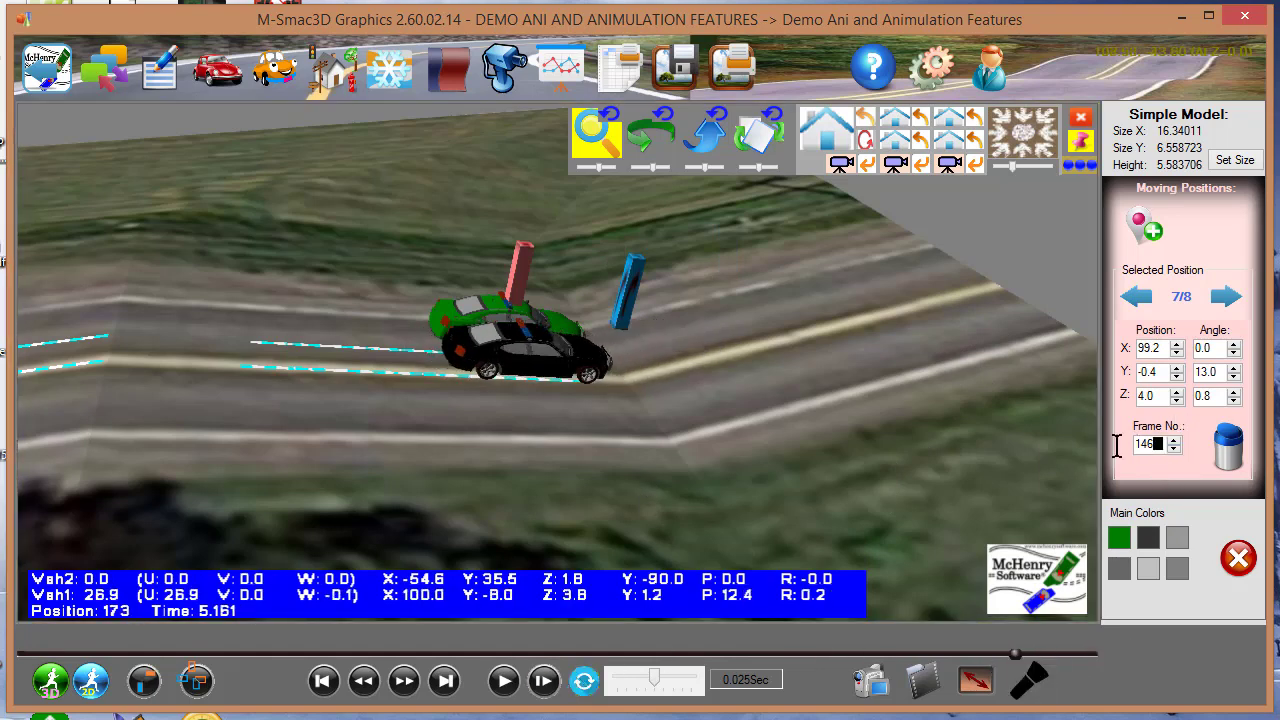
drag(1116, 446, 1060, 446)
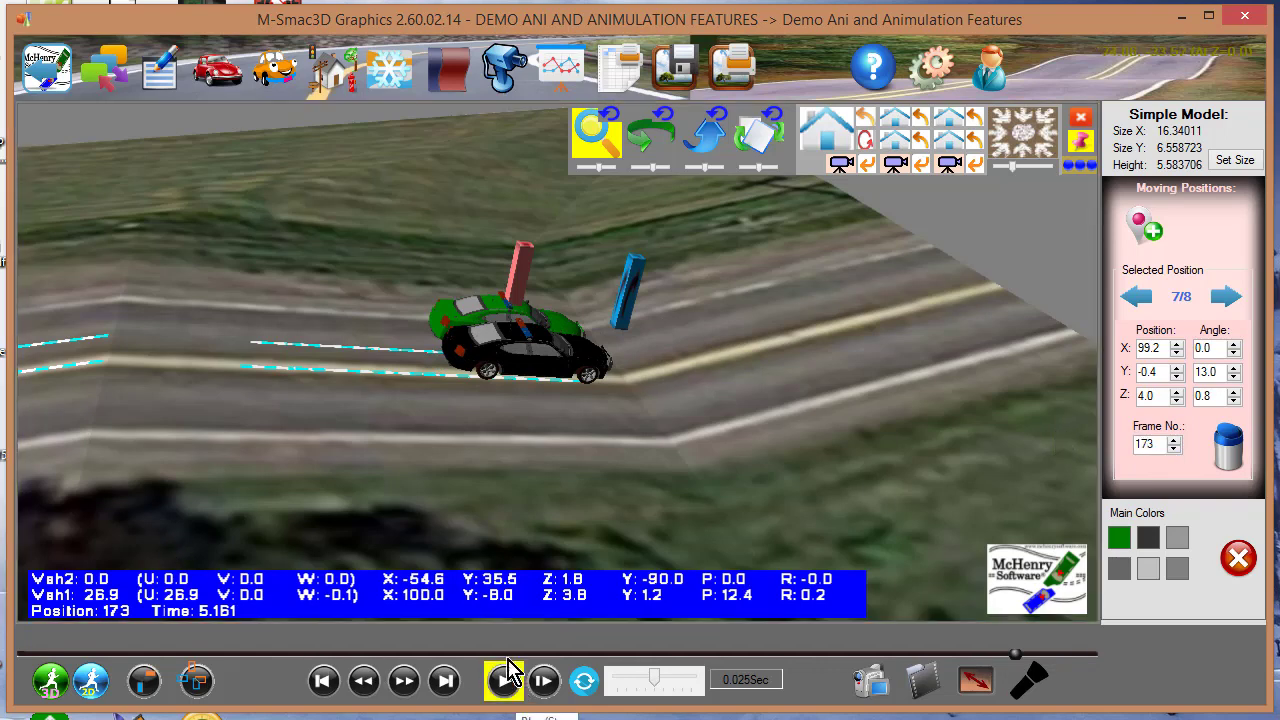
- Finish editing the green car's positions and replay the run to compare both police cars, stopping it partway
click(500, 72)
click(503, 681)
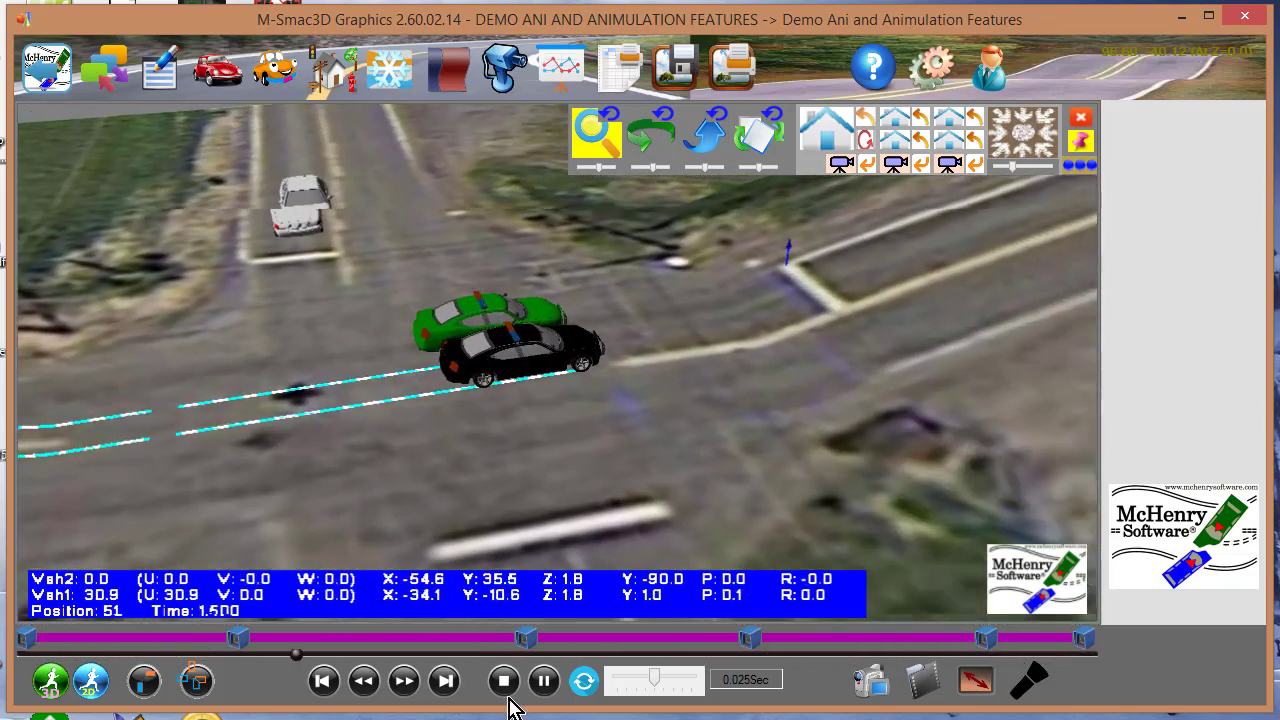
click(506, 690)
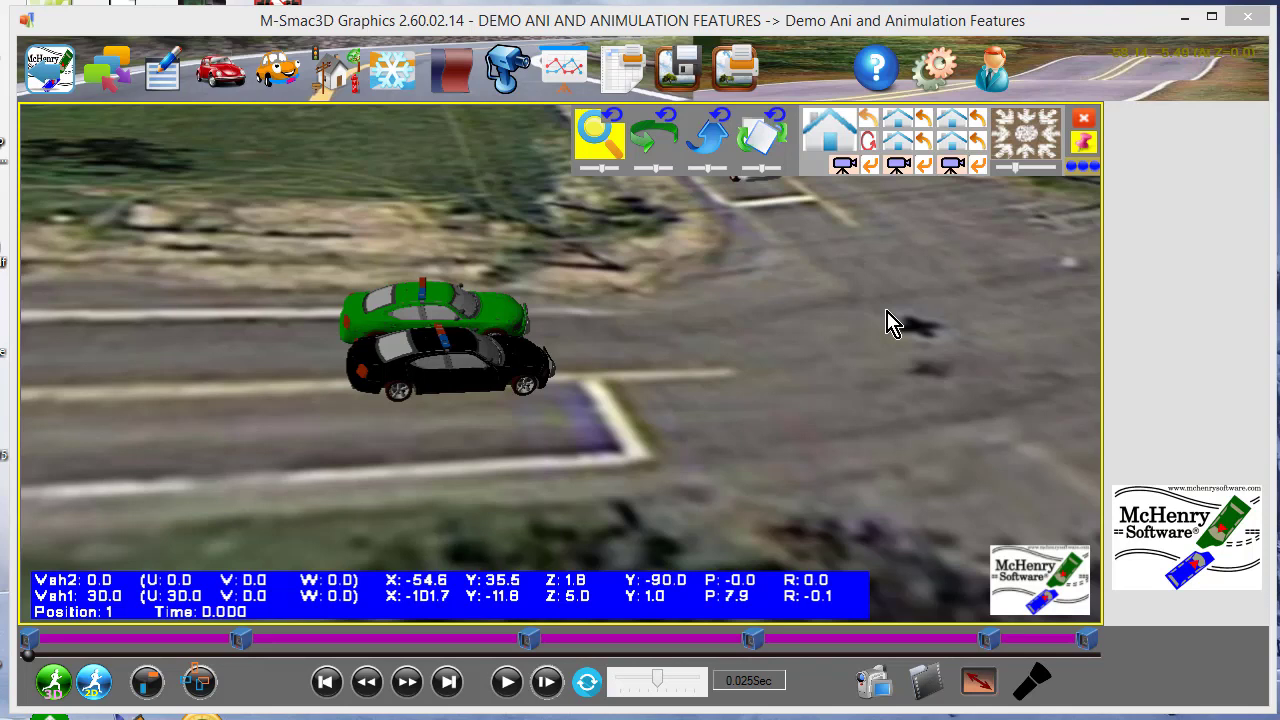
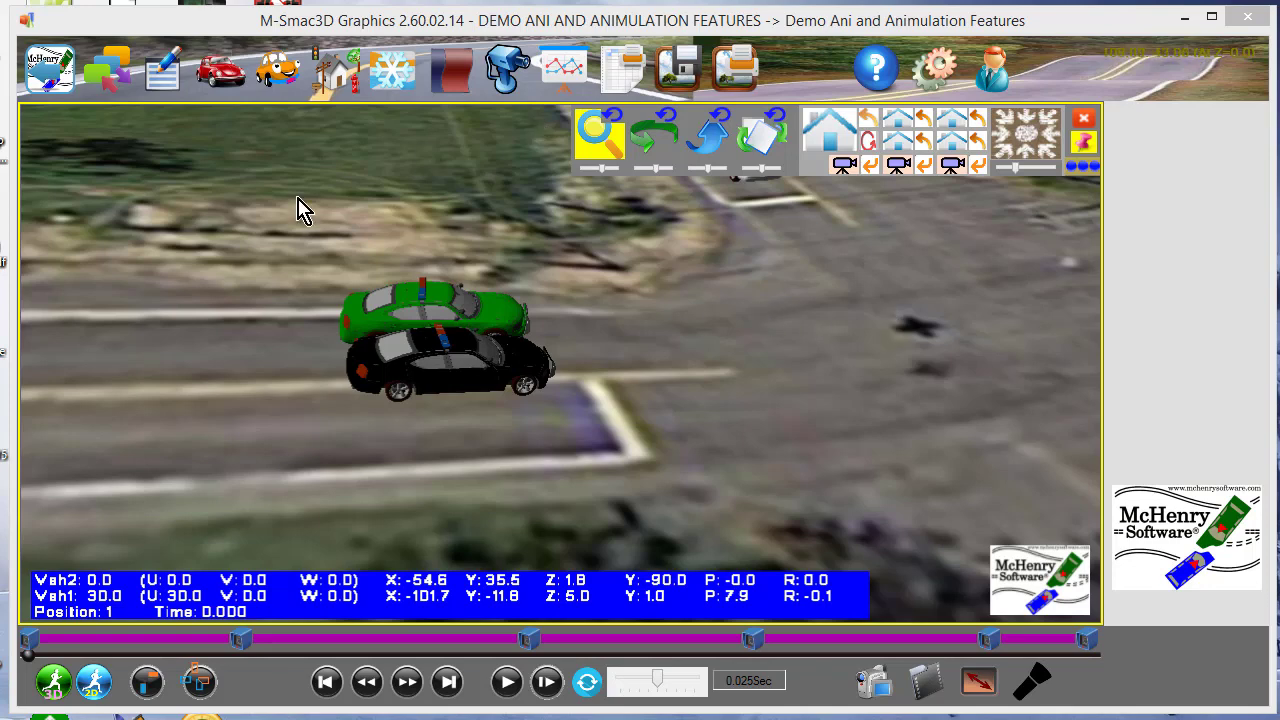
- Add animulated vehicle 1 using the Dodge Charger police car model and accept its vehicle specification
click(287, 78)
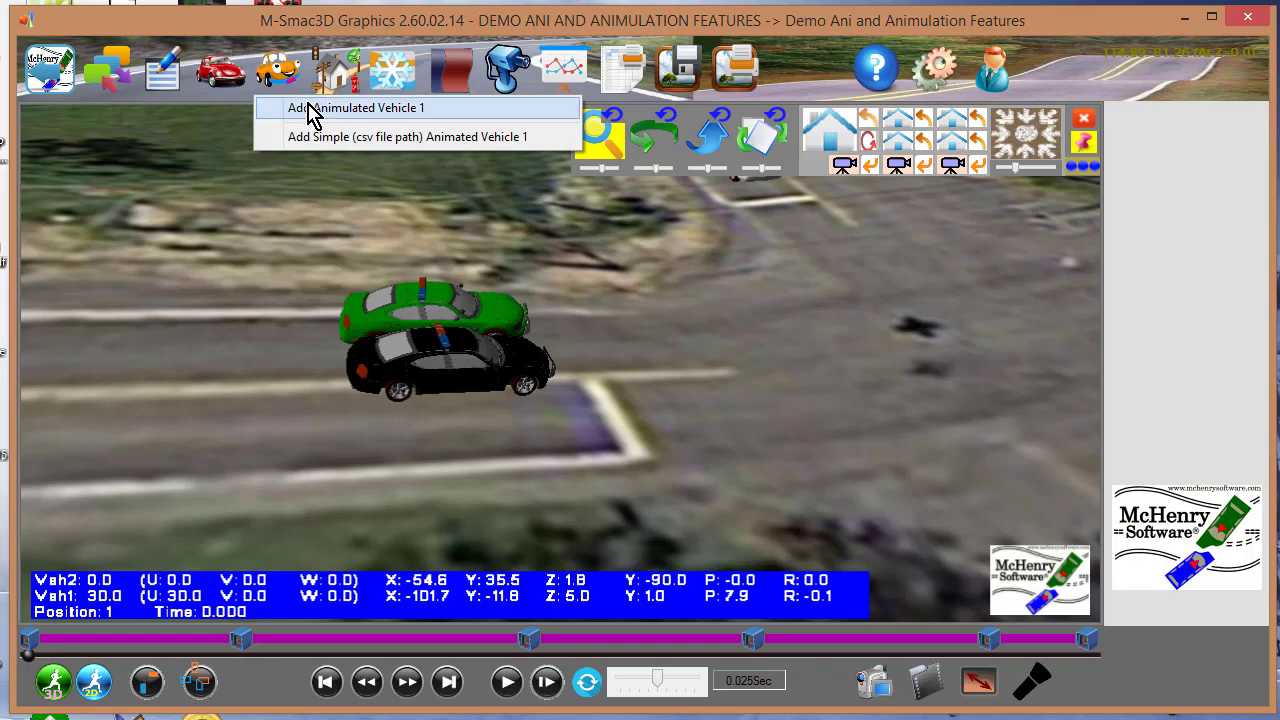
click(308, 106)
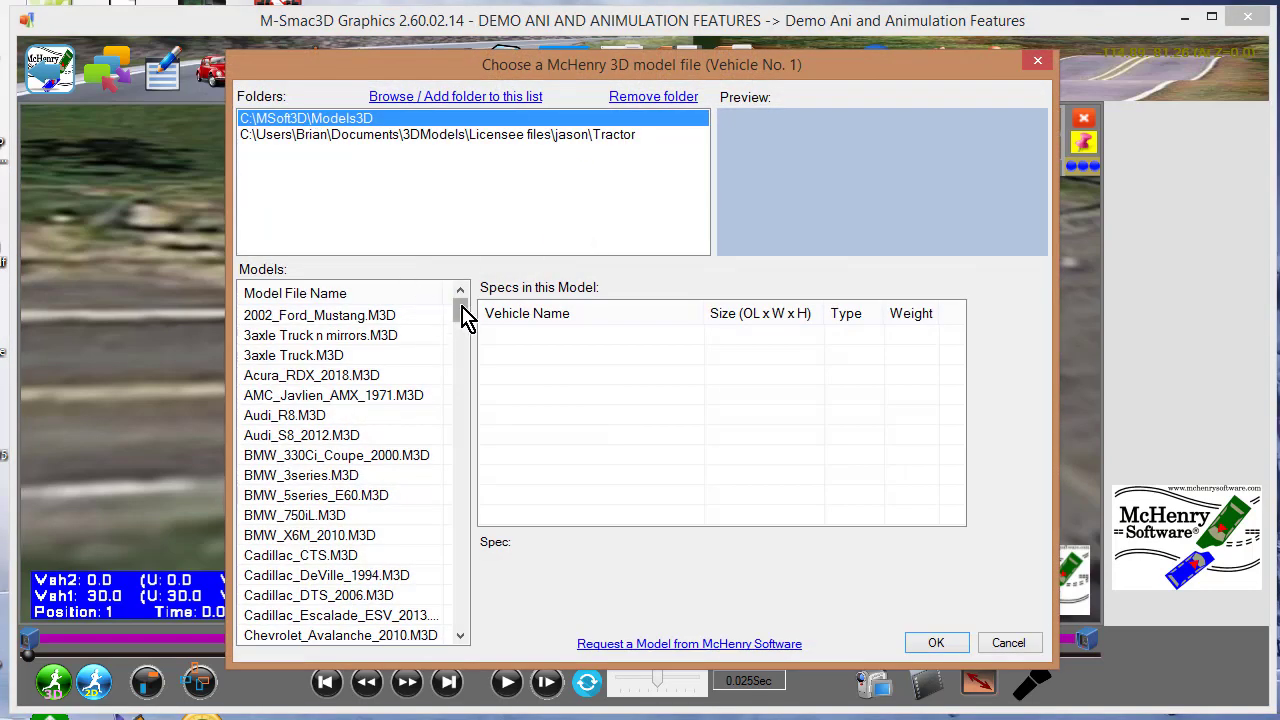
drag(463, 317, 465, 337)
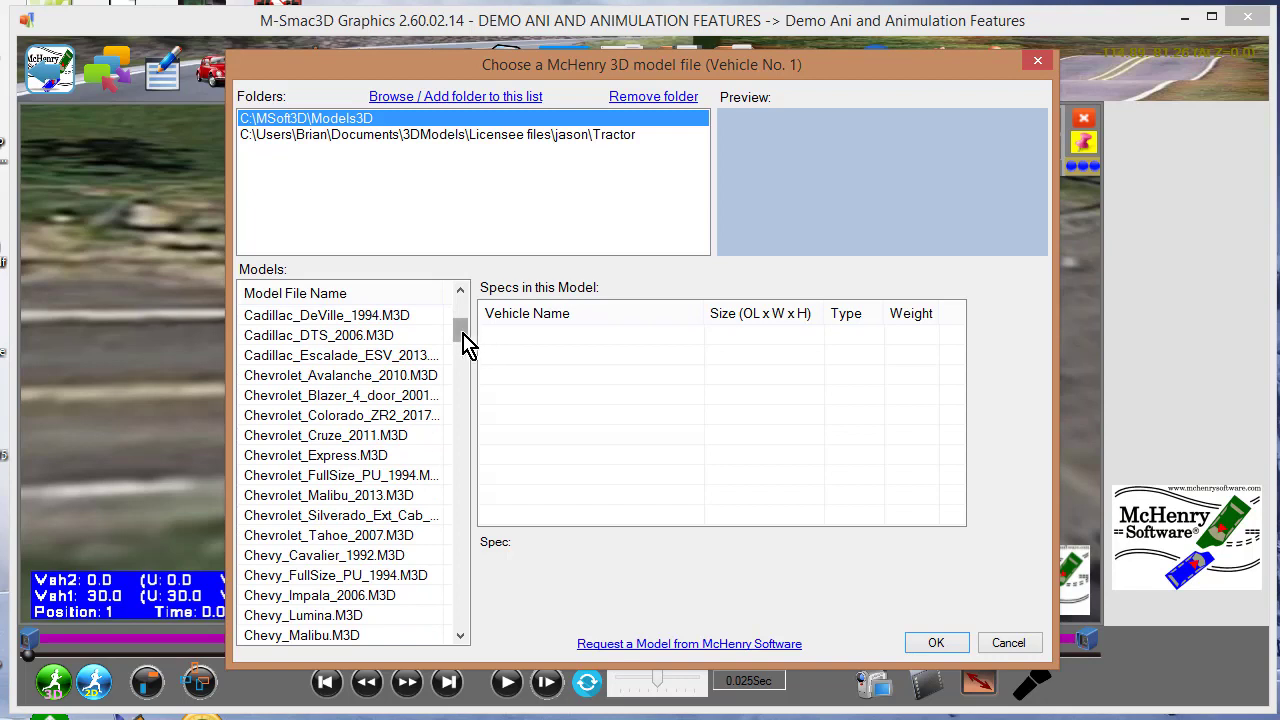
drag(466, 337, 467, 372)
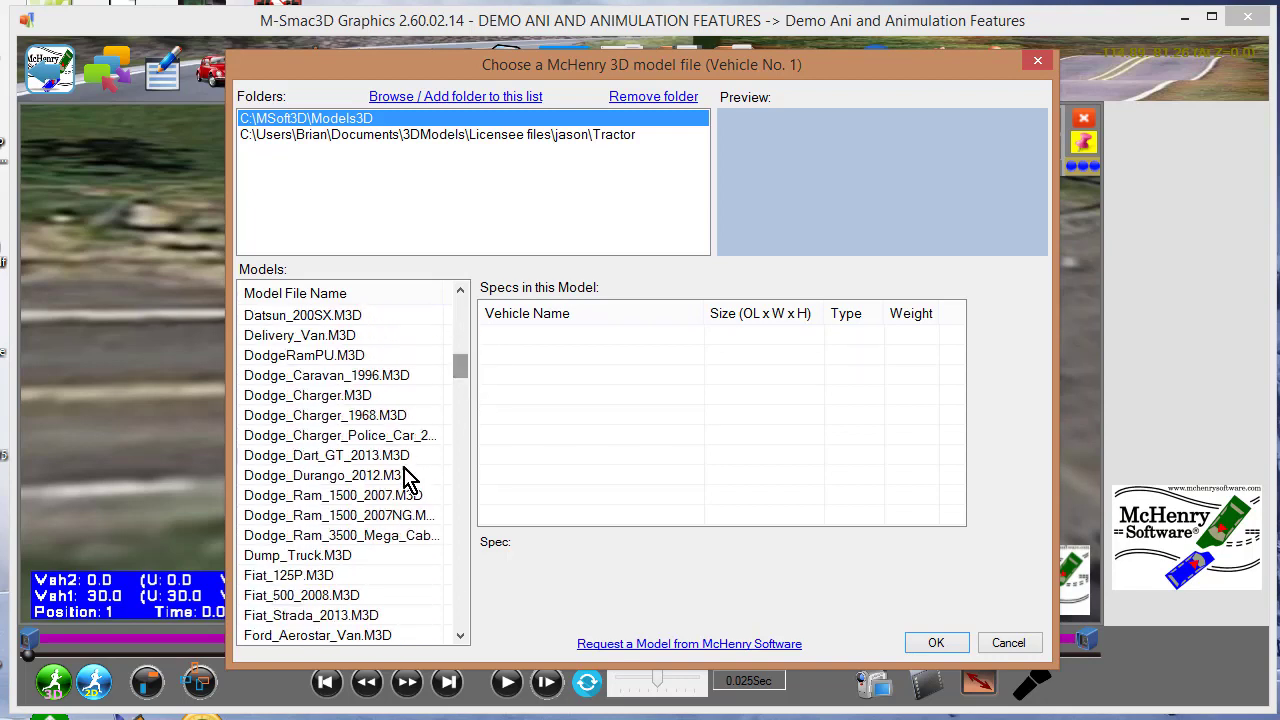
click(392, 438)
click(936, 644)
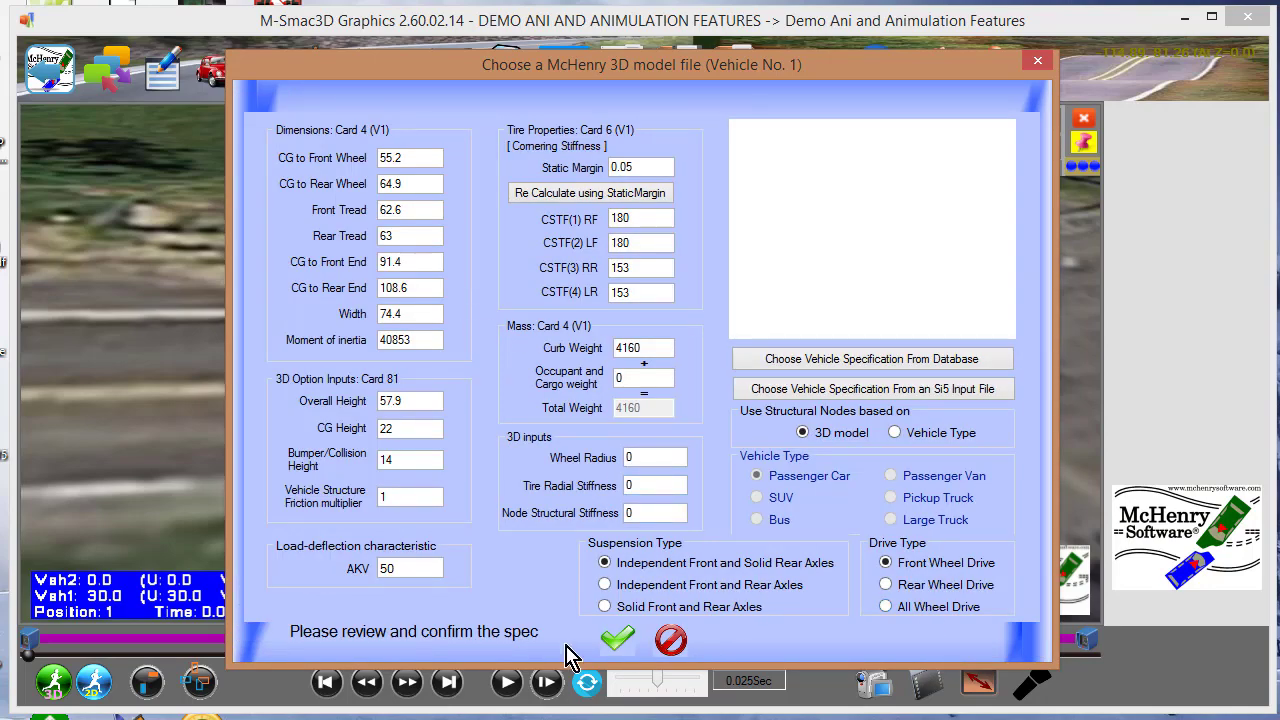
click(610, 640)
click(647, 568)
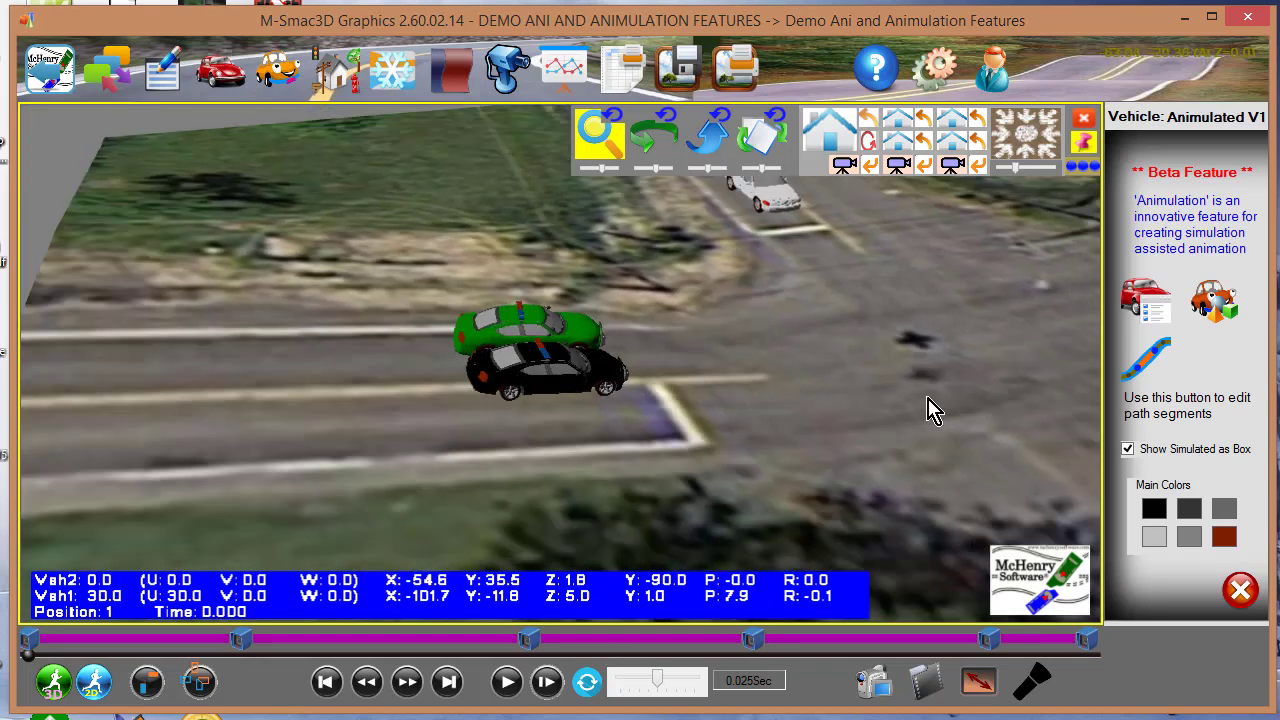
- Edit the animulated car's path segments and place the first one beside the black car at X -102.2, Y -19.3
drag(929, 410, 737, 411)
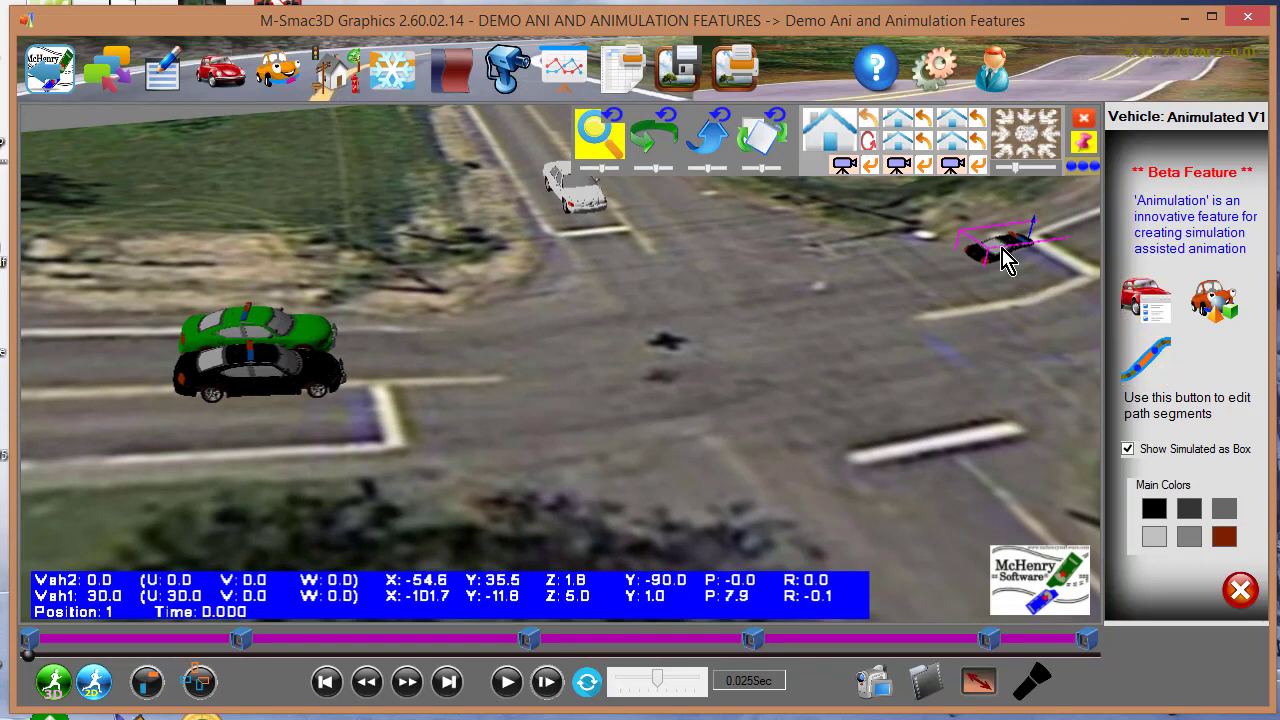
scroll(997, 252, up, 1)
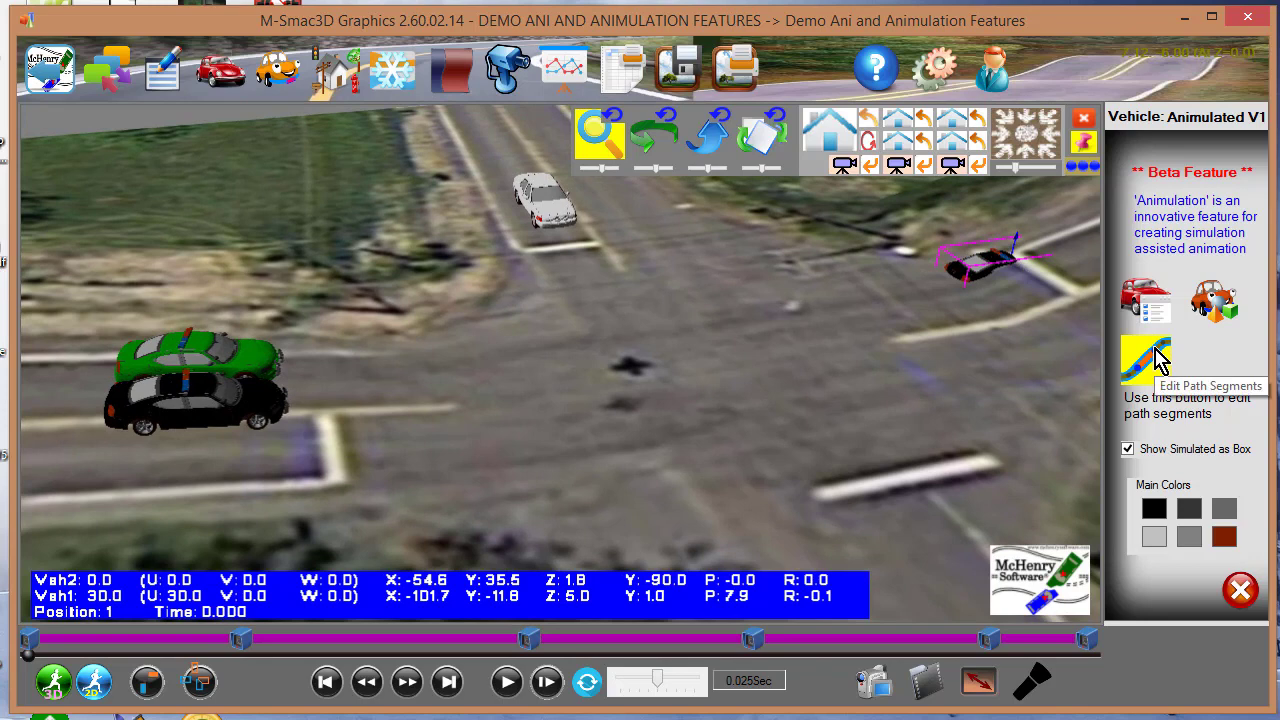
click(1156, 360)
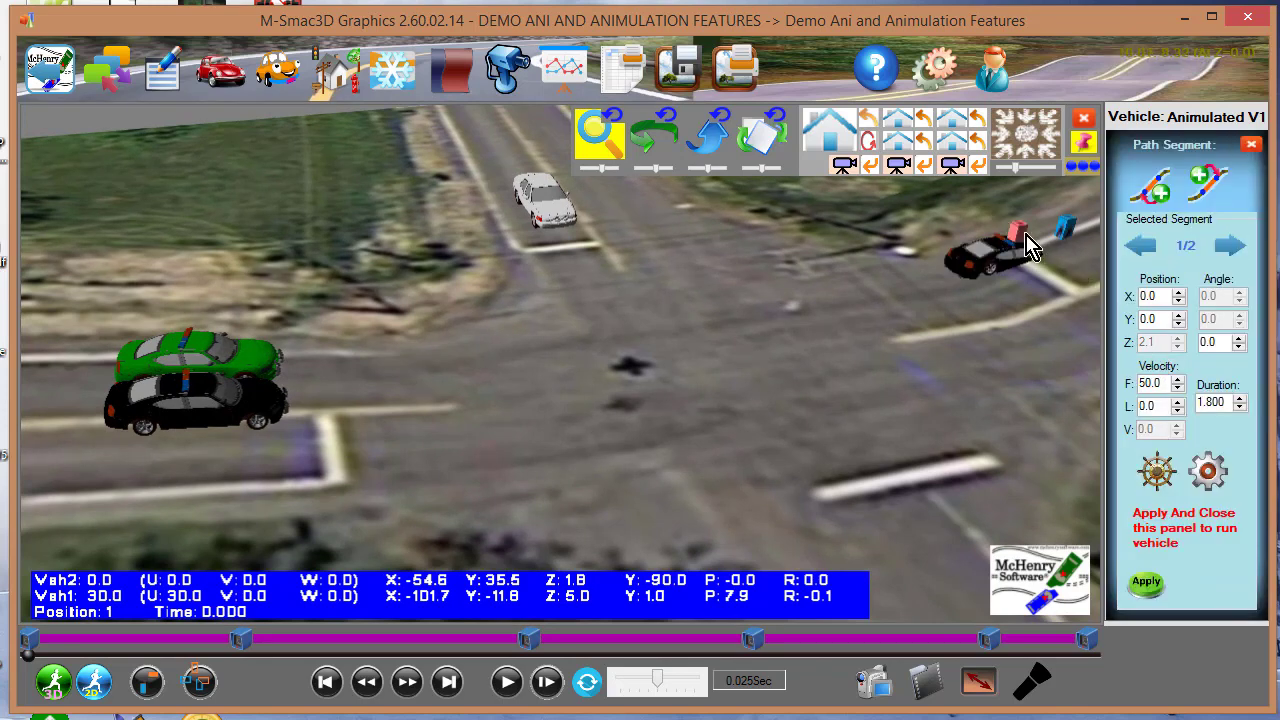
drag(1020, 260, 250, 447)
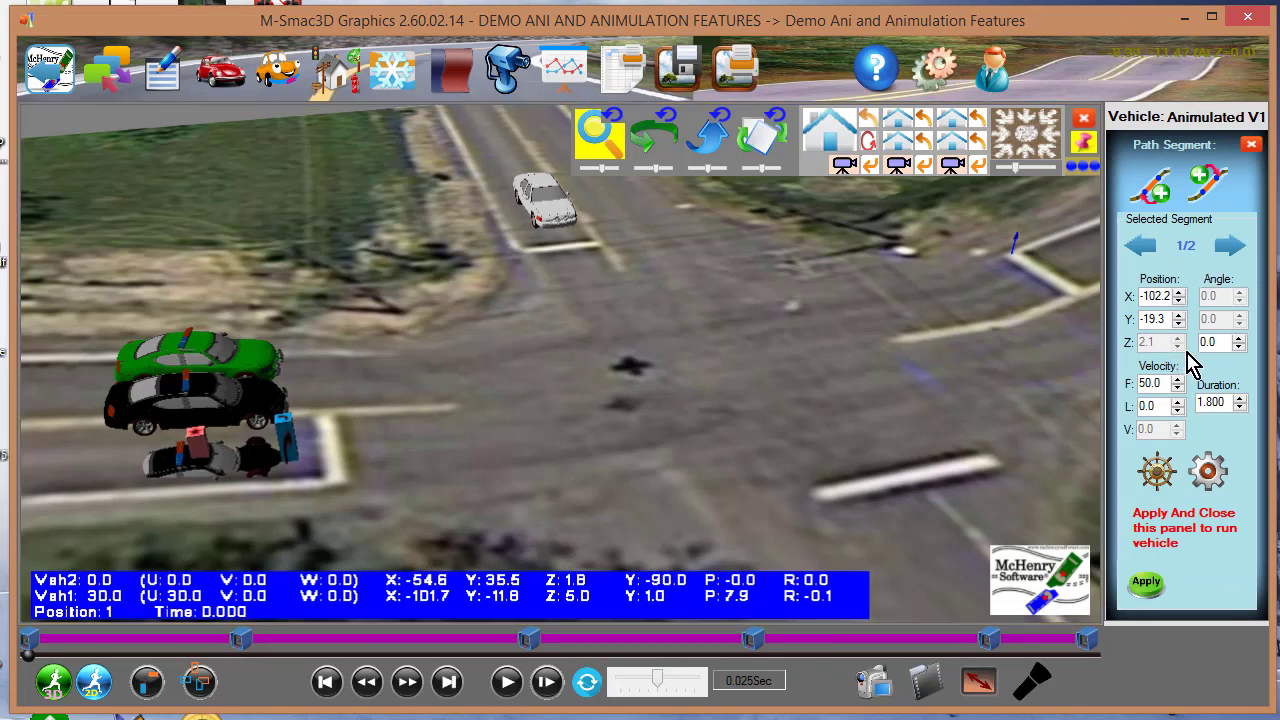
- Set the first path segment's duration to 5.490 and forward velocity to 30.0, and check the car's placement from above
scroll(677, 383, down, 3)
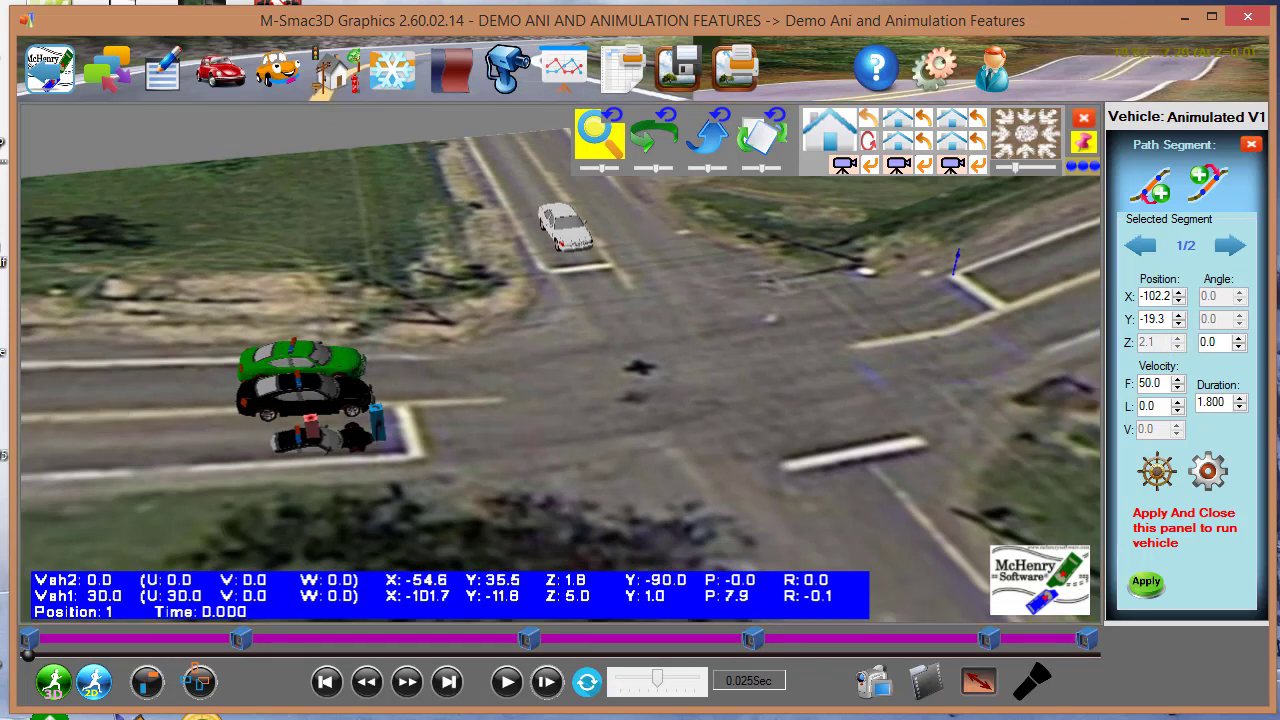
double_click(1229, 402)
double_click(1165, 384)
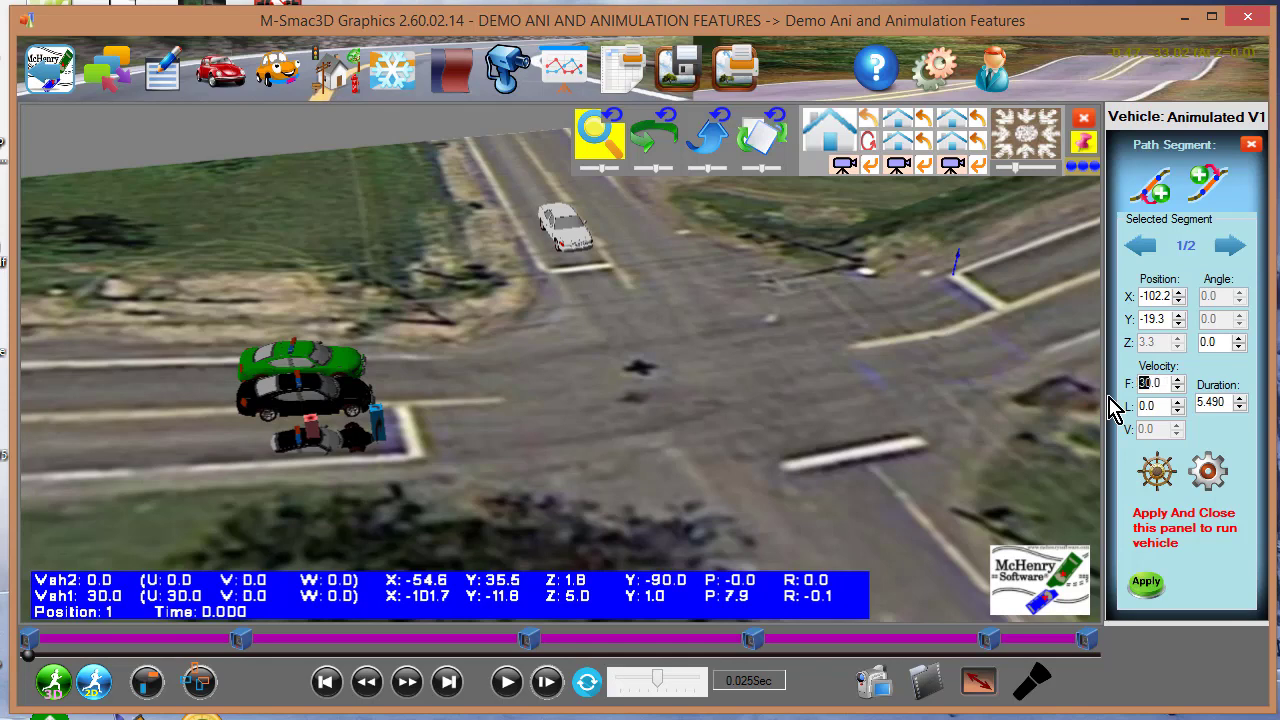
click(1030, 134)
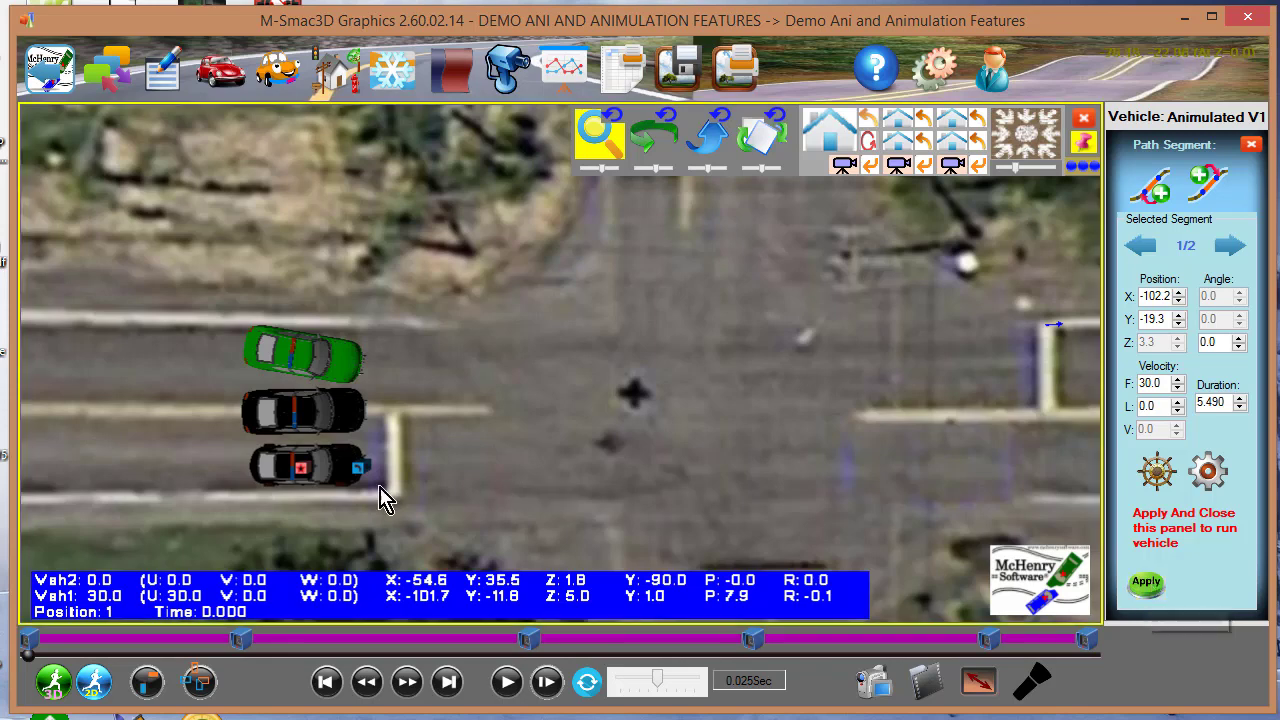
- Select the animated police car beside the black one and change its first main colour to red
click(340, 470)
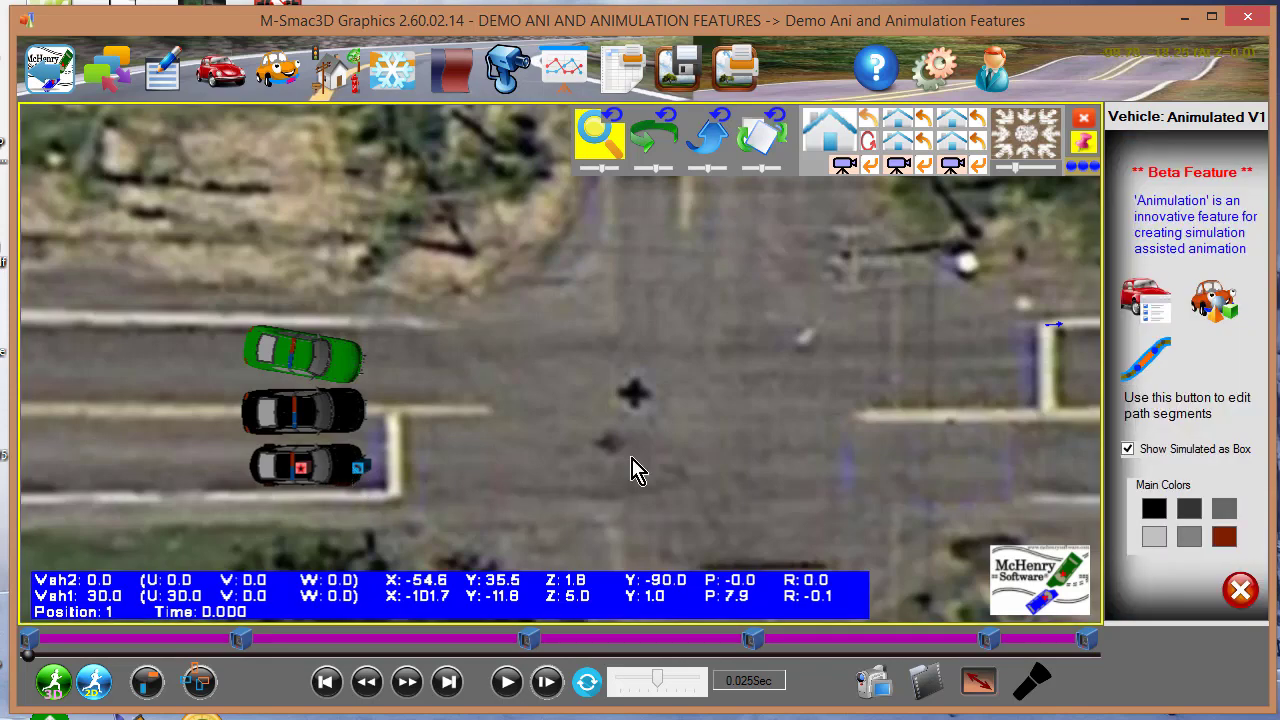
click(1152, 510)
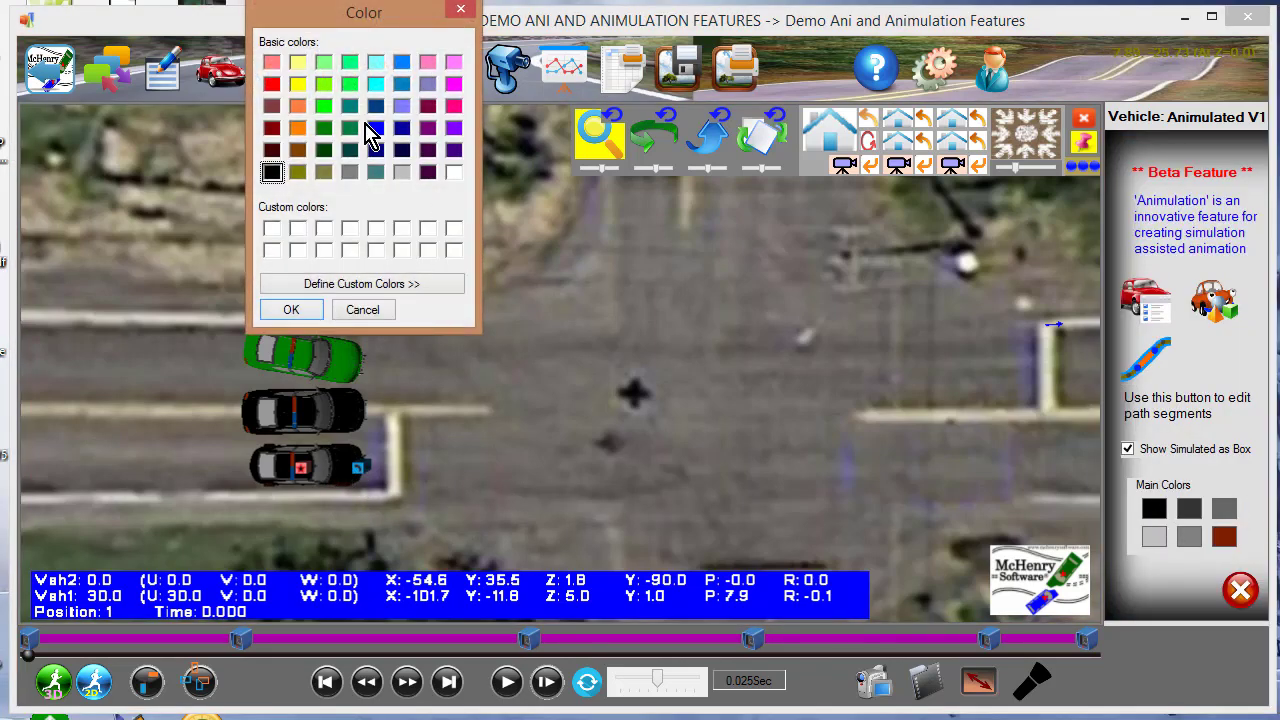
click(272, 84)
click(291, 311)
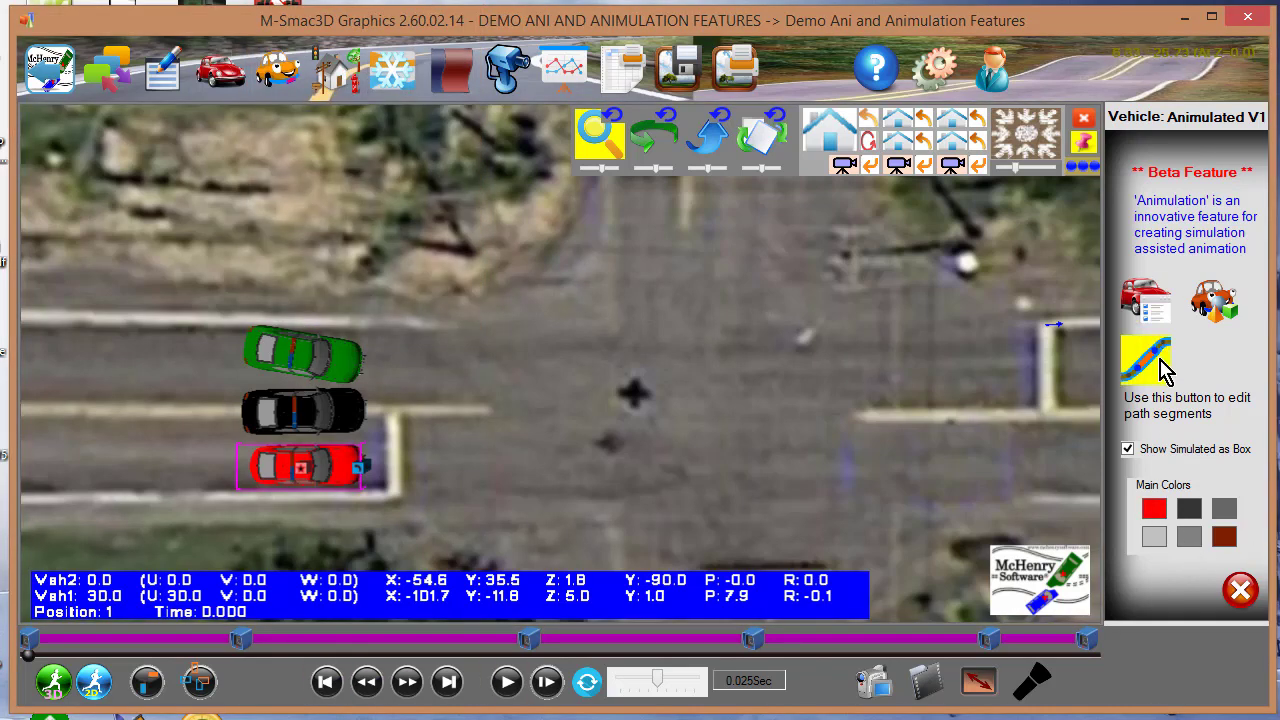
- Apply the red car's path segments and play the run in perspective view to check its motion against the other cars
click(1163, 368)
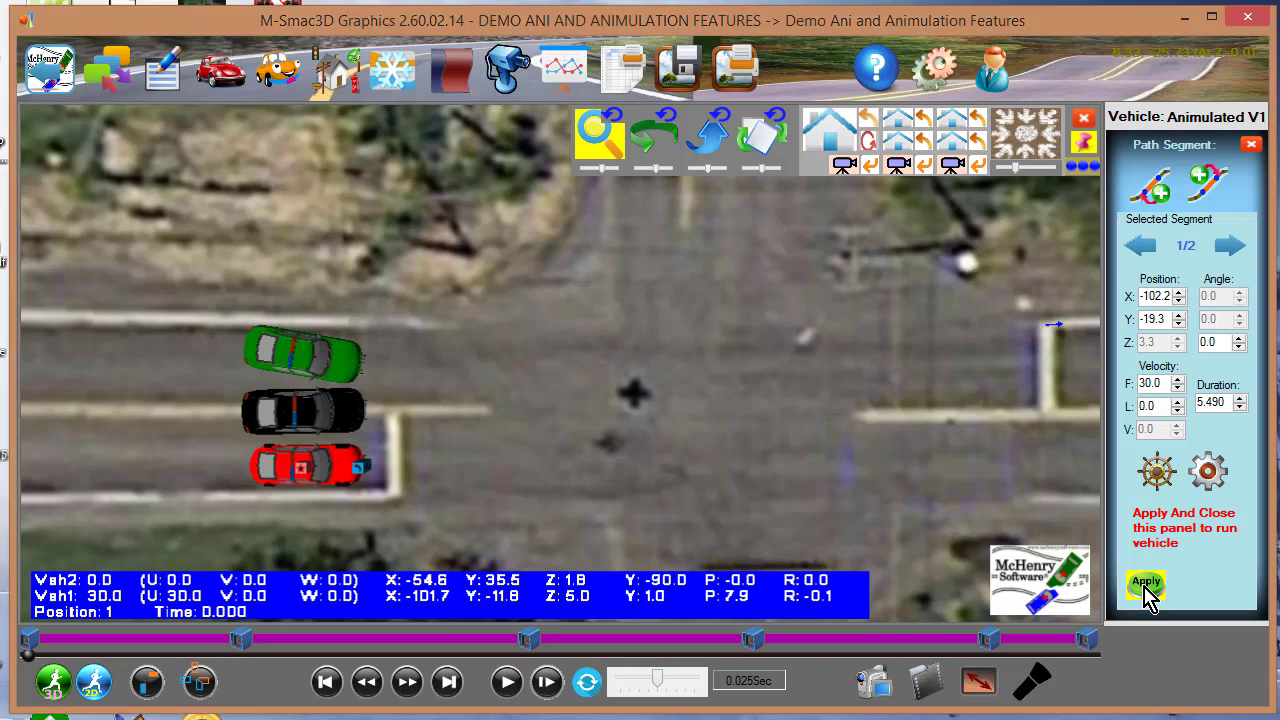
click(822, 140)
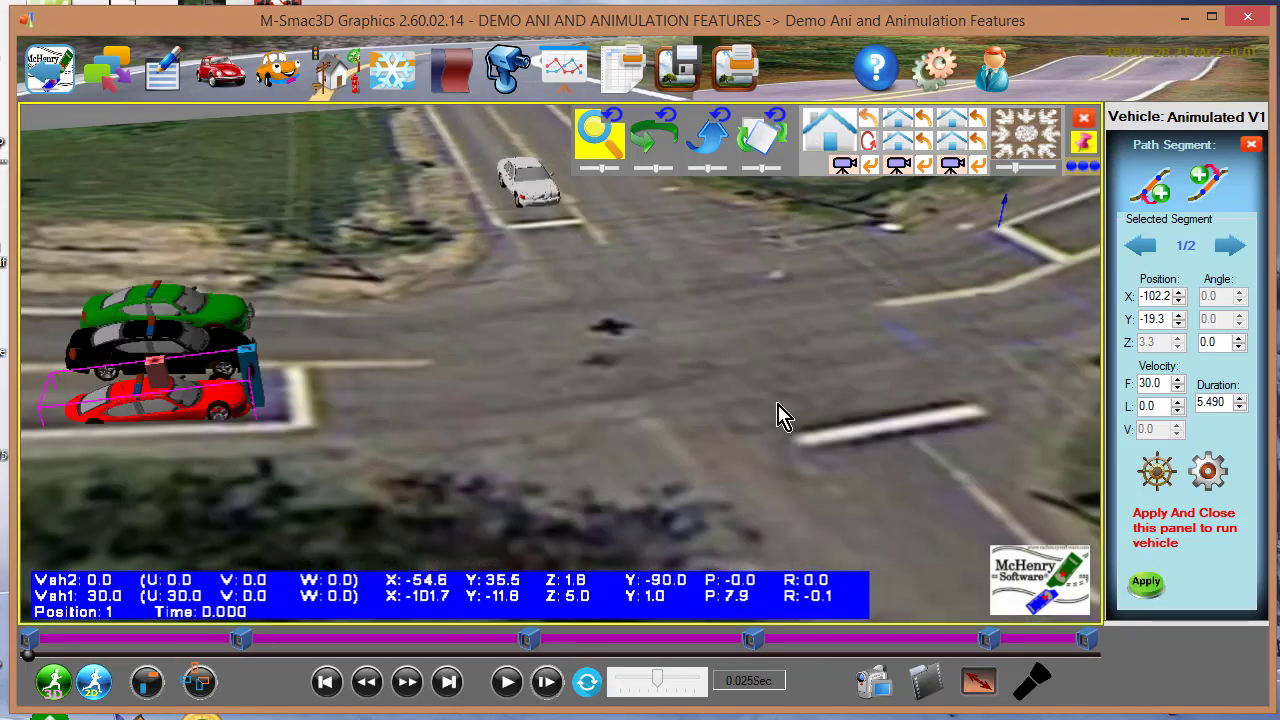
click(507, 681)
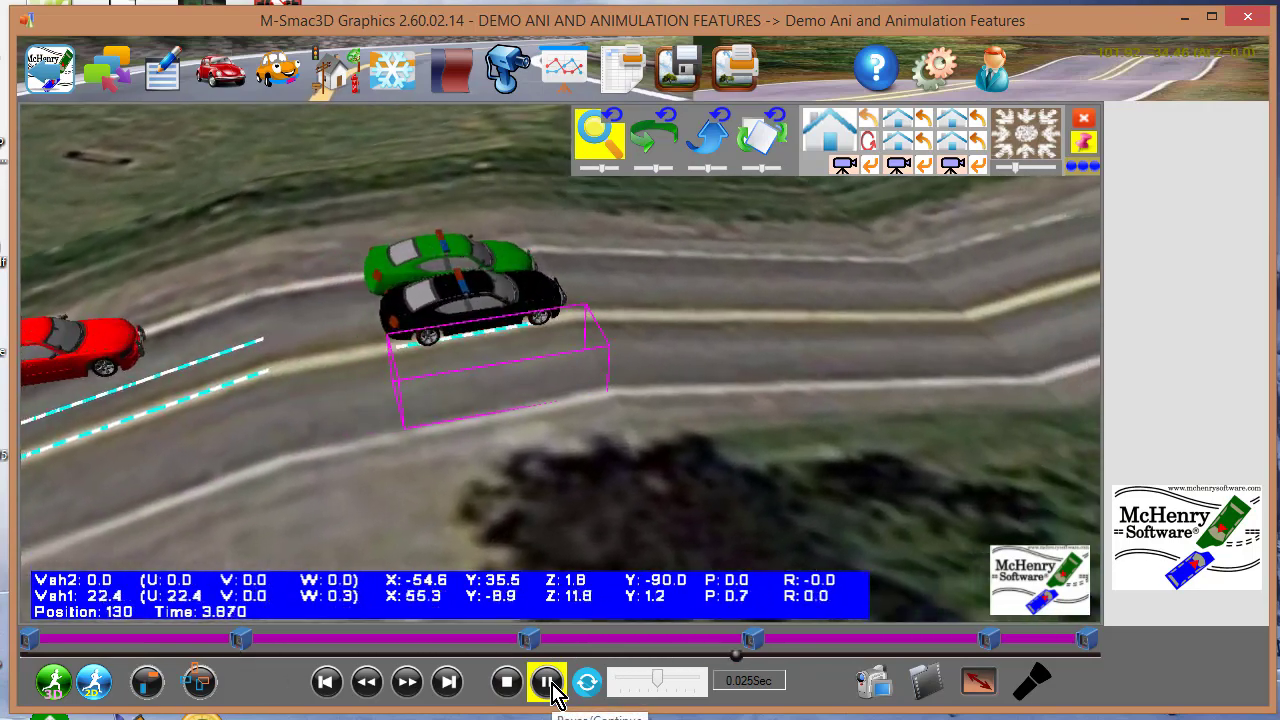
click(549, 683)
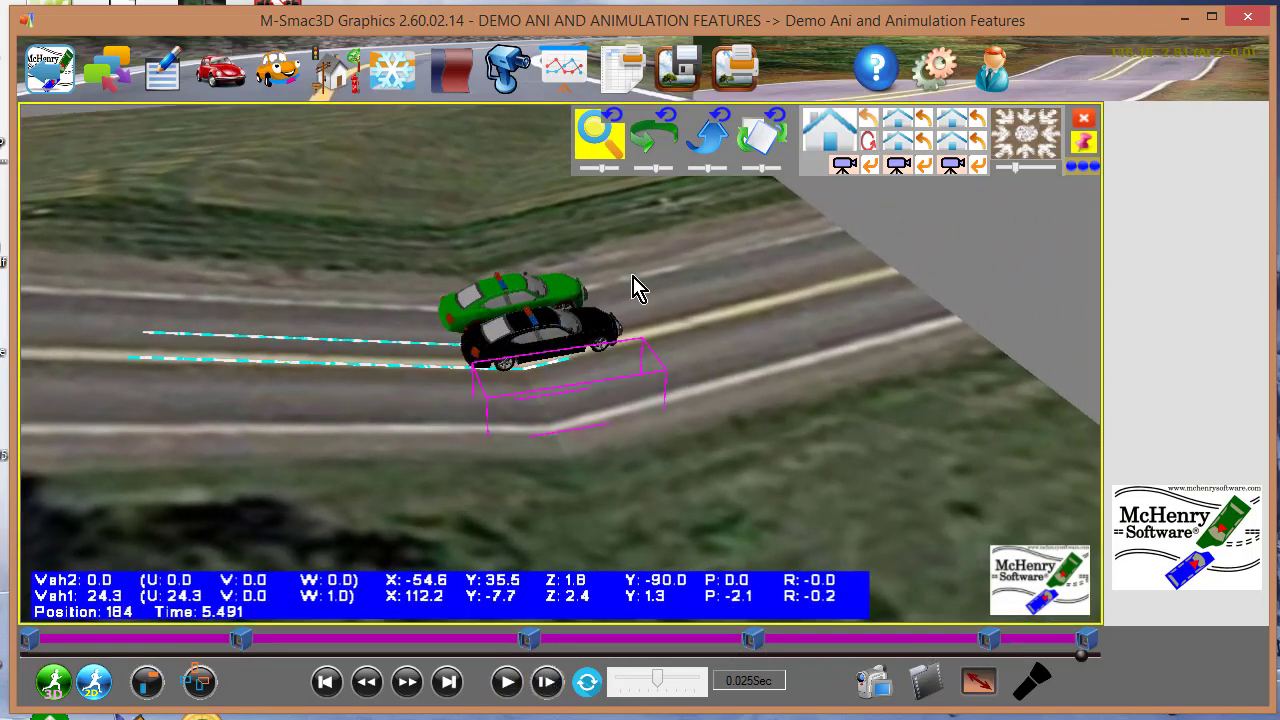
scroll(629, 323, down, 5)
- Go to the end of the run and open the end position of animated vehicle 1's path segments for editing
click(446, 681)
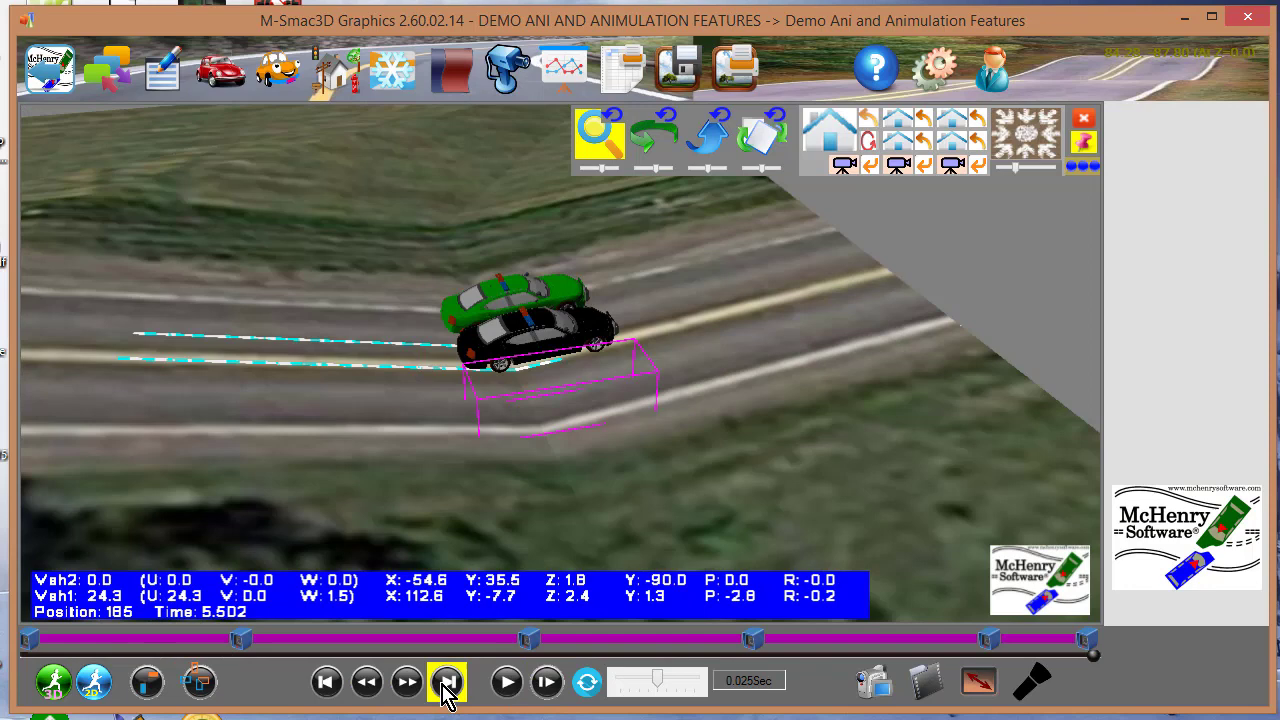
click(537, 403)
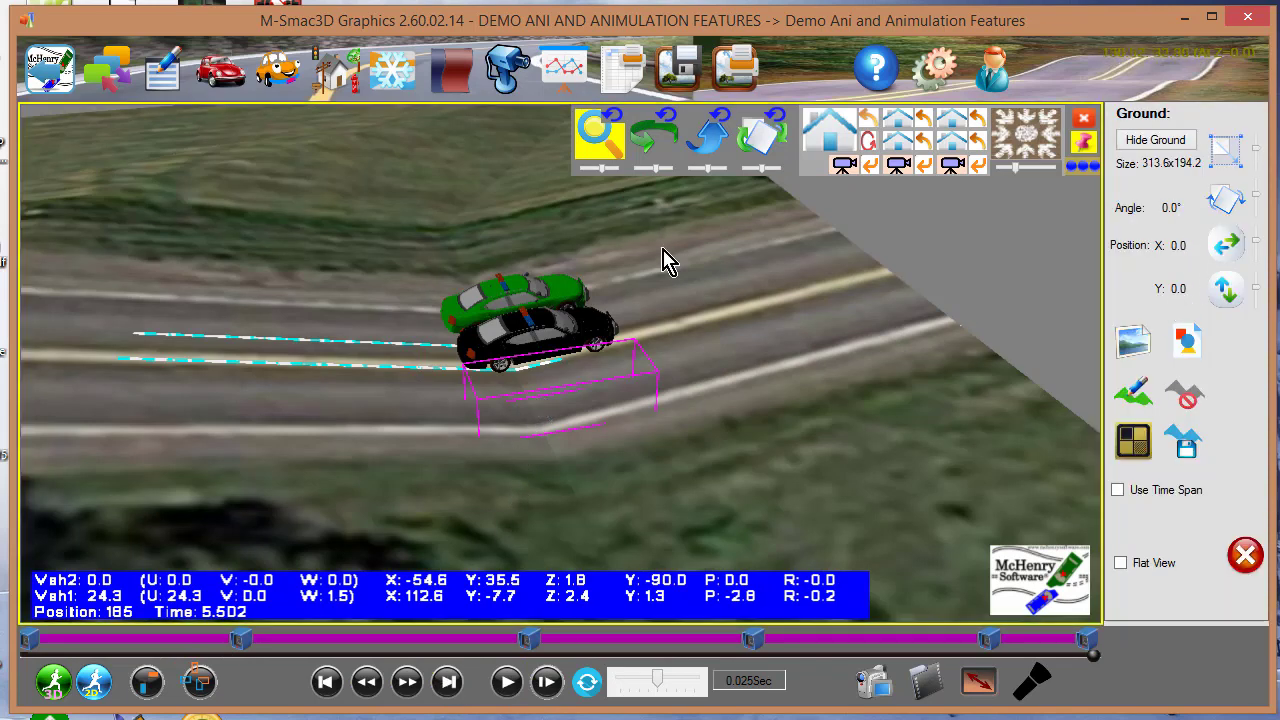
click(280, 68)
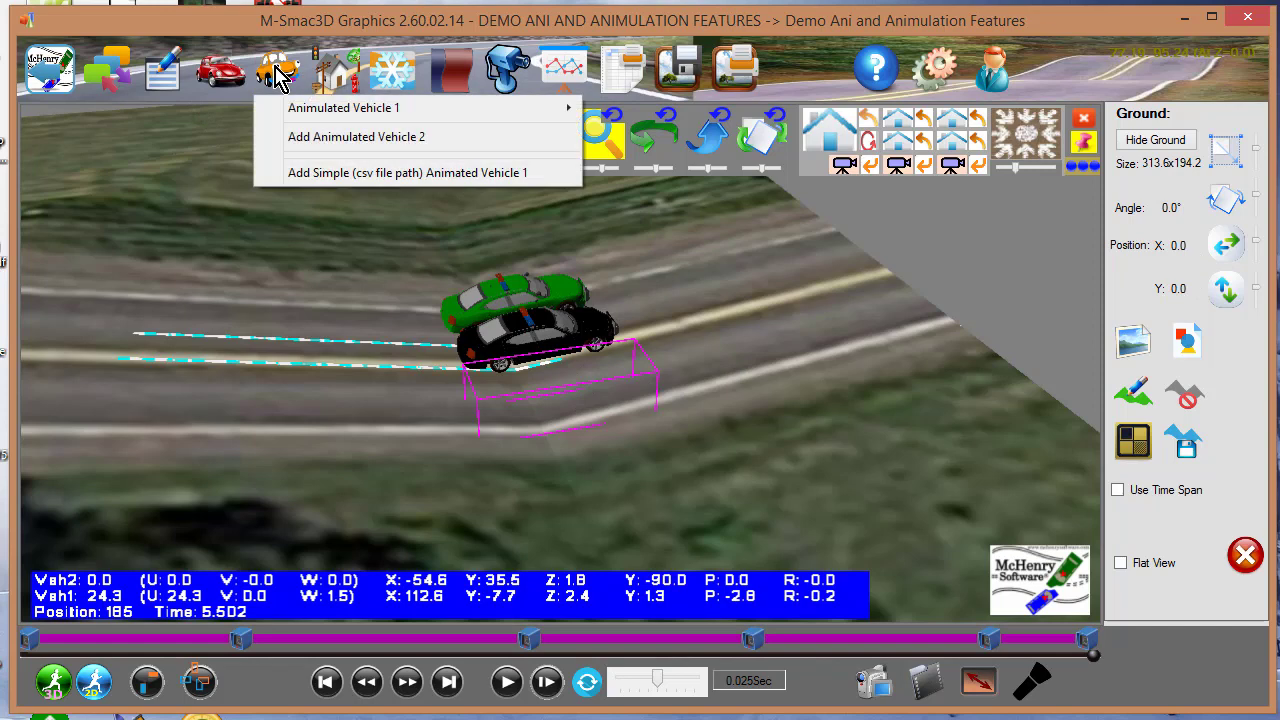
click(287, 172)
mouse_move(282, 118)
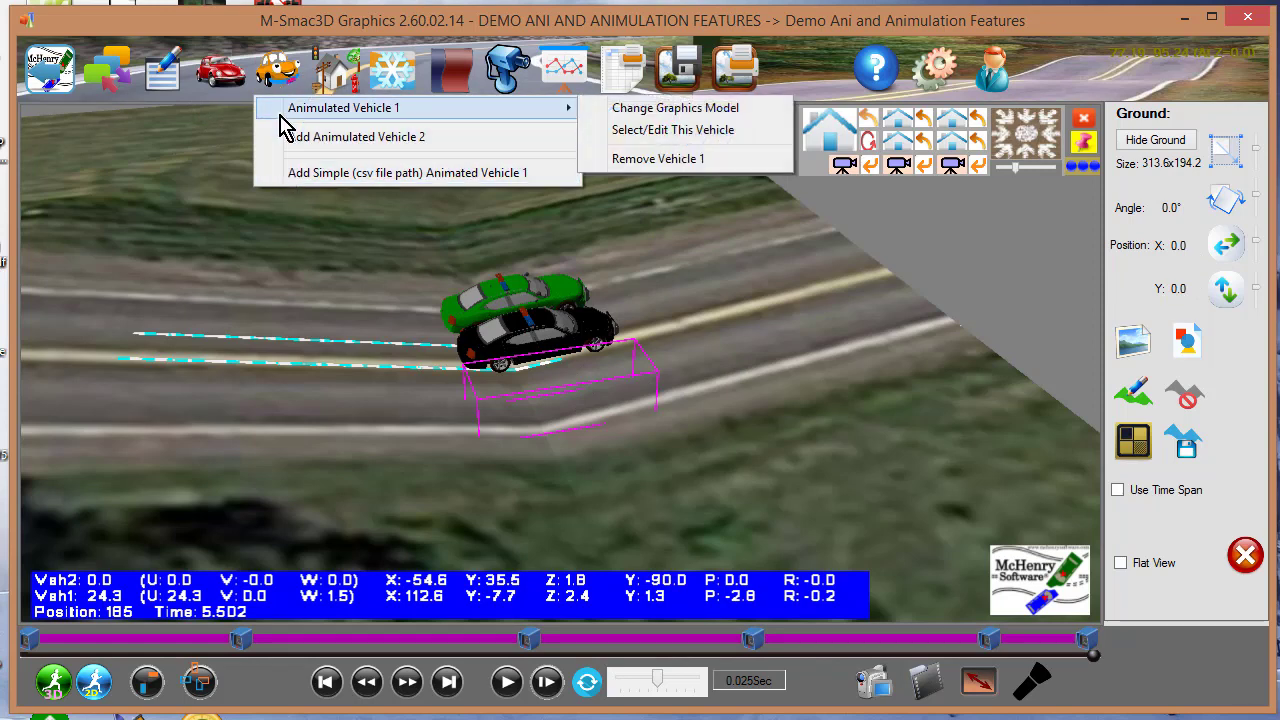
click(697, 135)
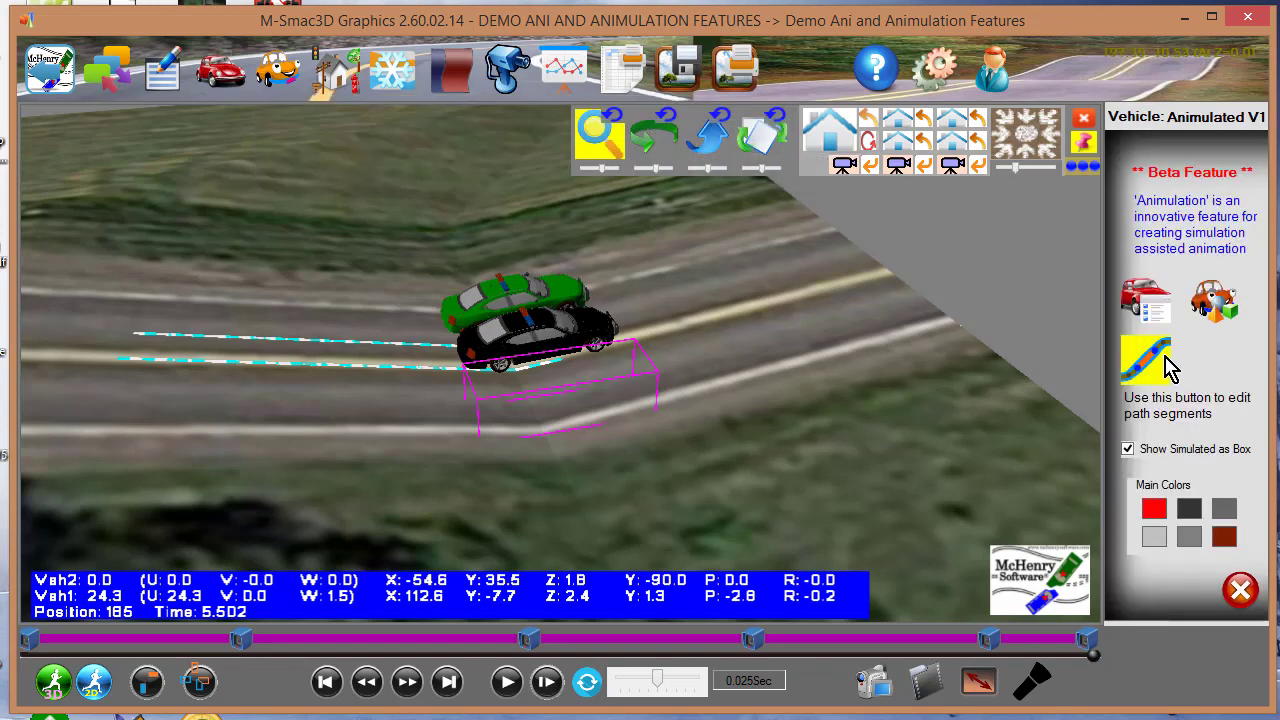
click(1165, 362)
click(1230, 246)
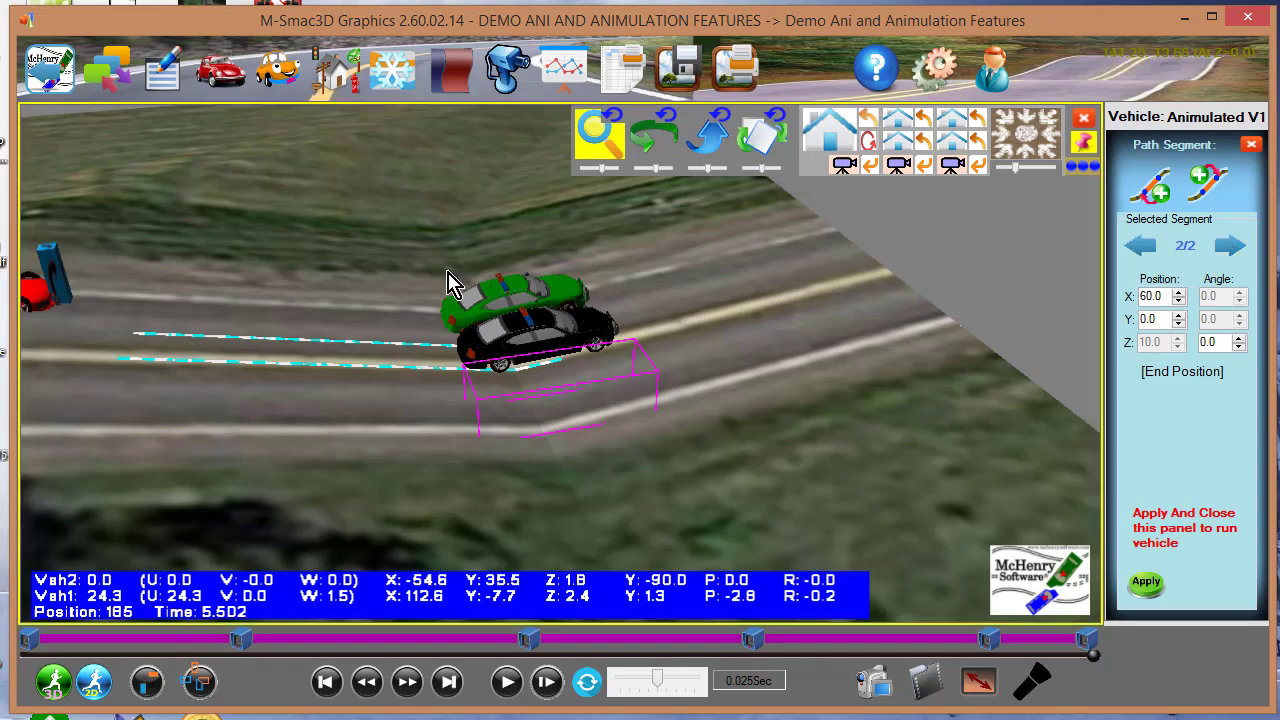
- Move the red car's end position beside the black car, inside the simulated box outline, at X 110.8, Y -18.6
drag(169, 323, 374, 298)
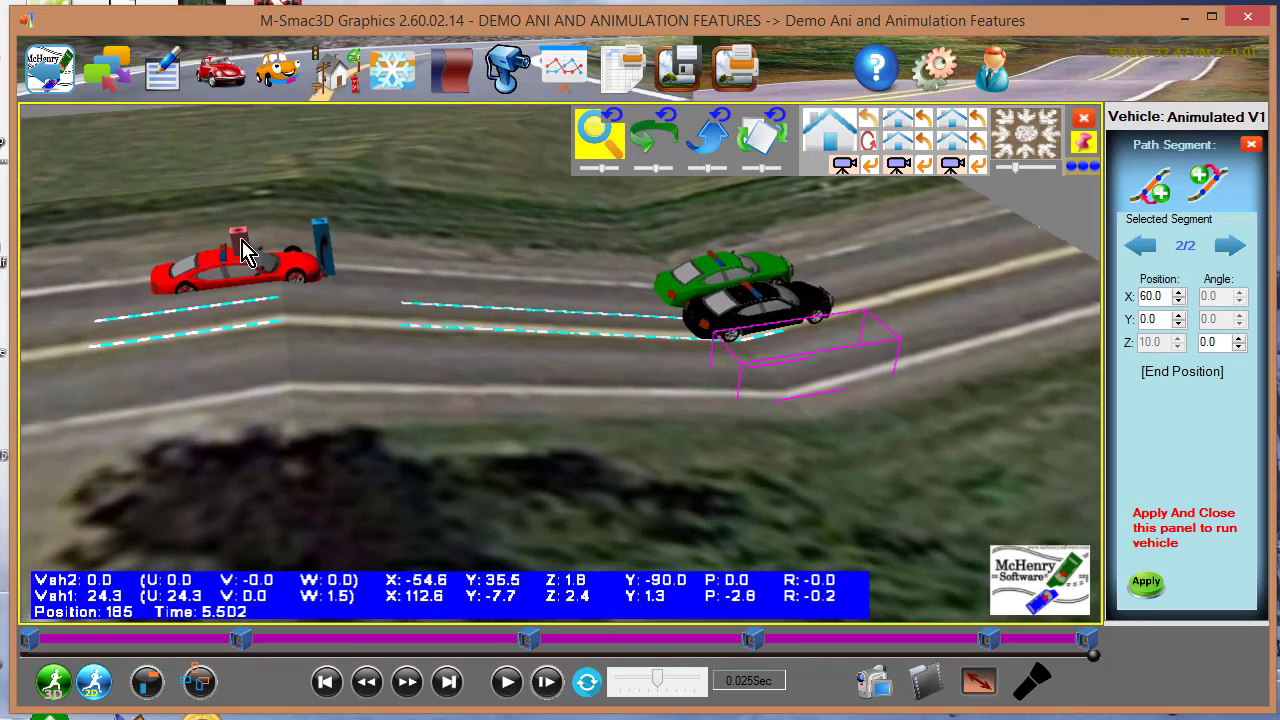
drag(248, 255, 704, 311)
click(1020, 148)
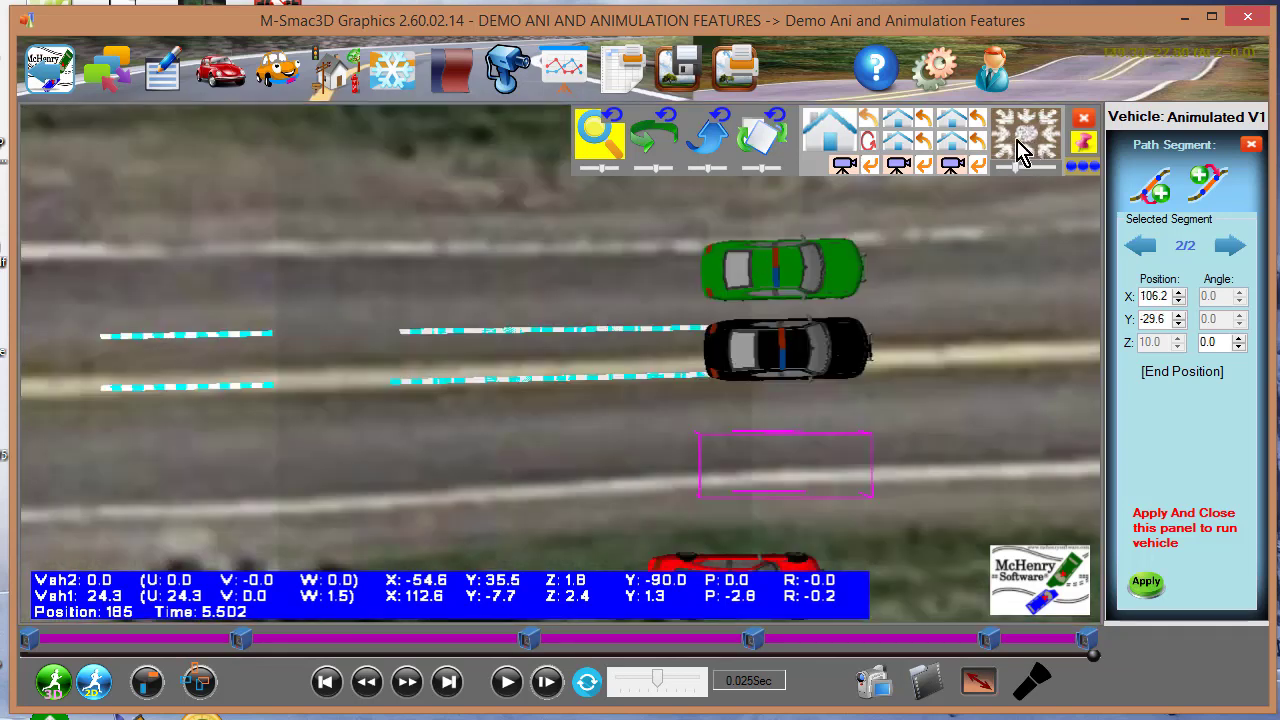
drag(780, 523, 748, 422)
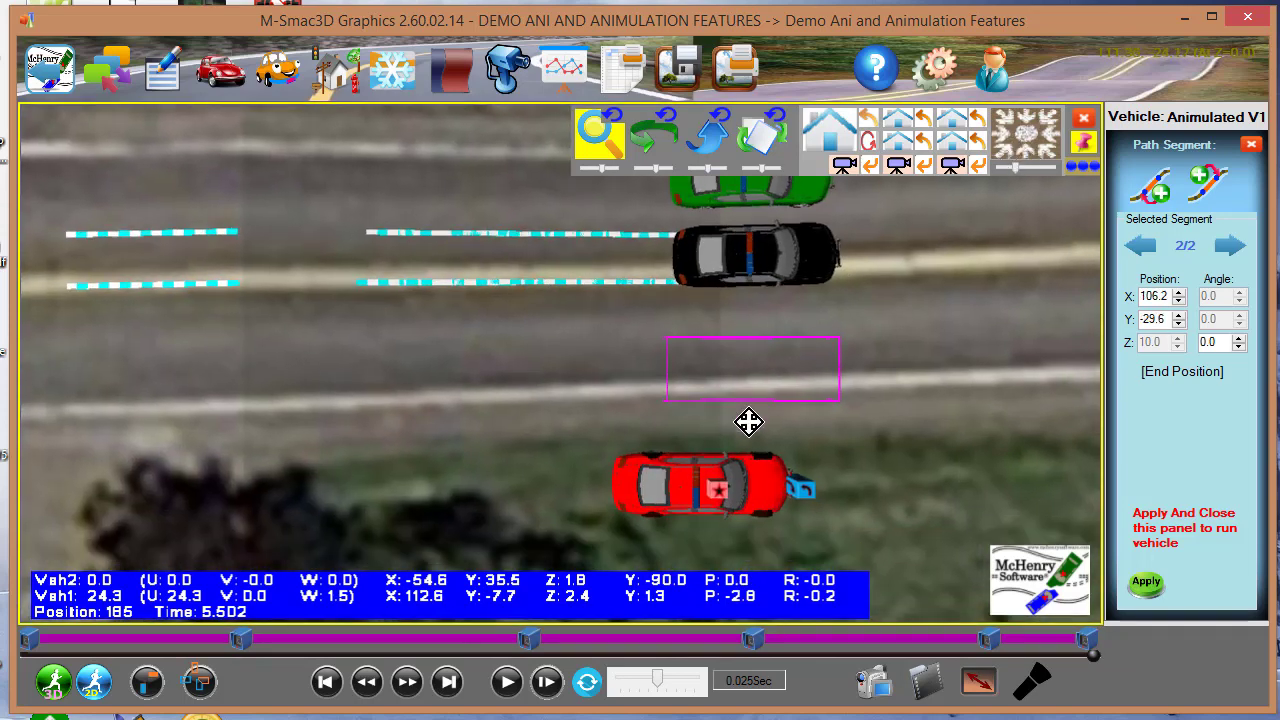
drag(724, 497, 772, 383)
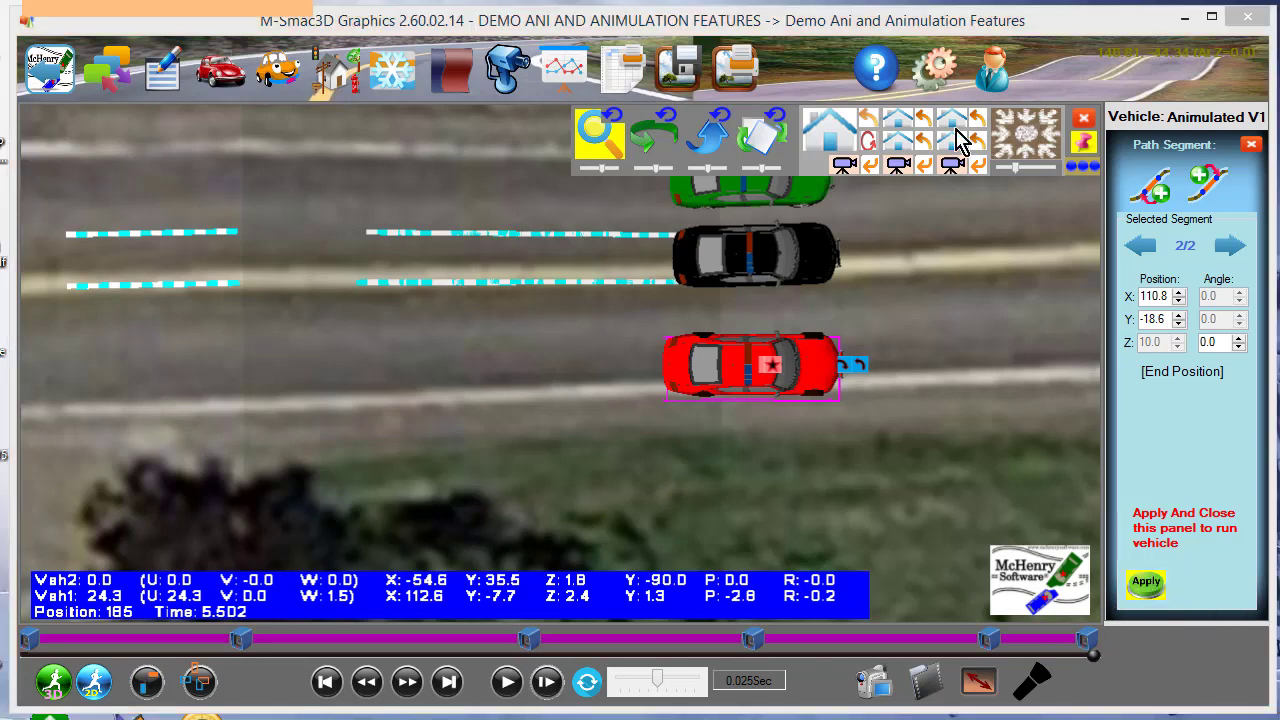
- Replay the run with all three police cars, pausing partway to turn off Show Simulated as Box for the red car, and replay it
click(507, 682)
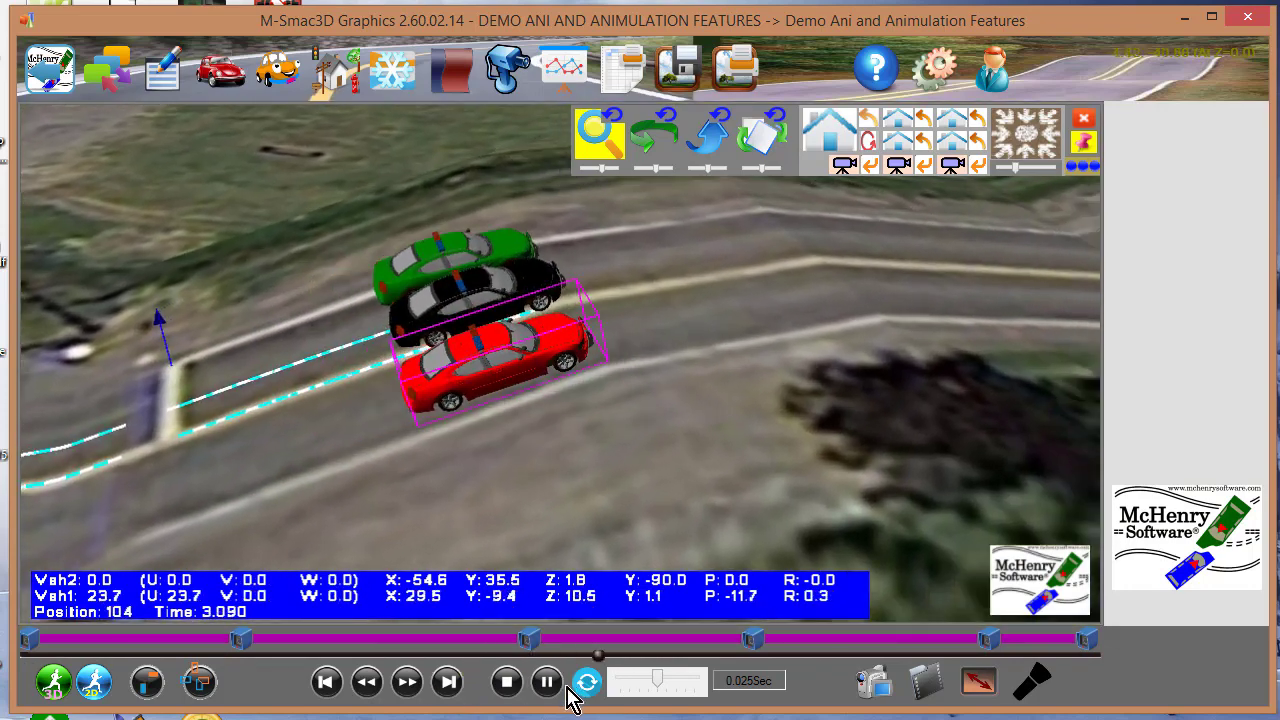
click(547, 682)
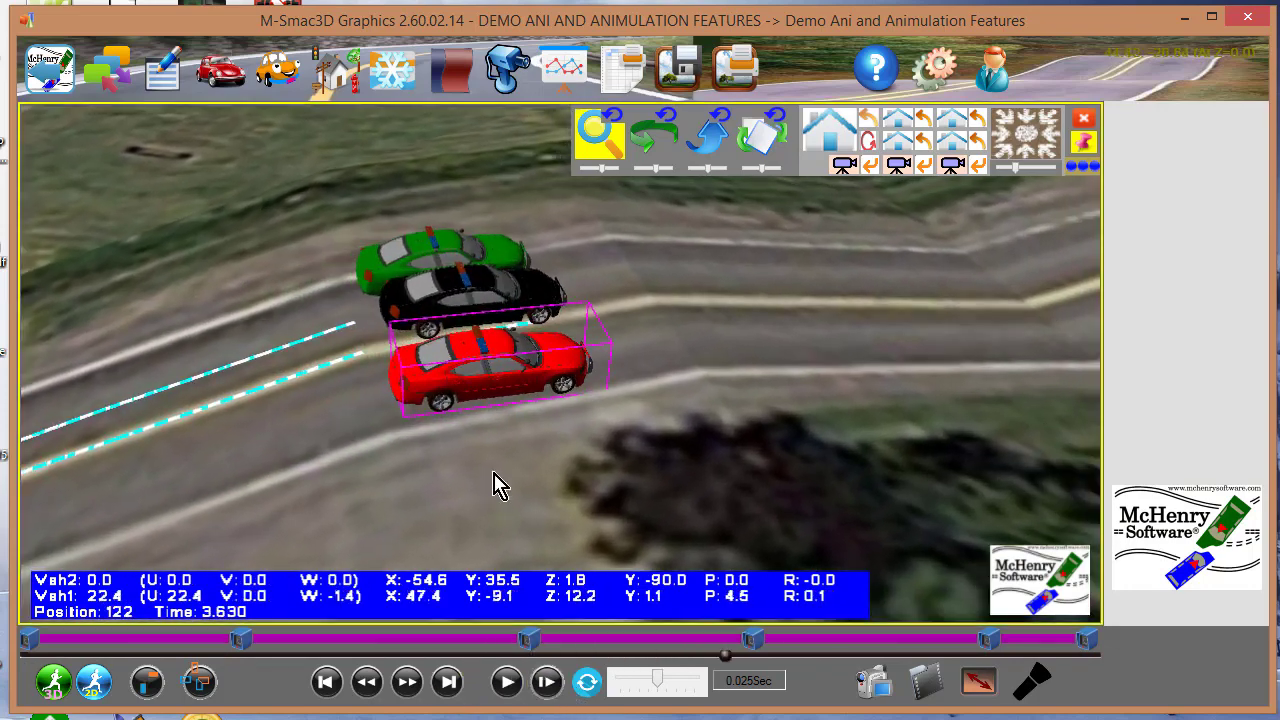
click(493, 368)
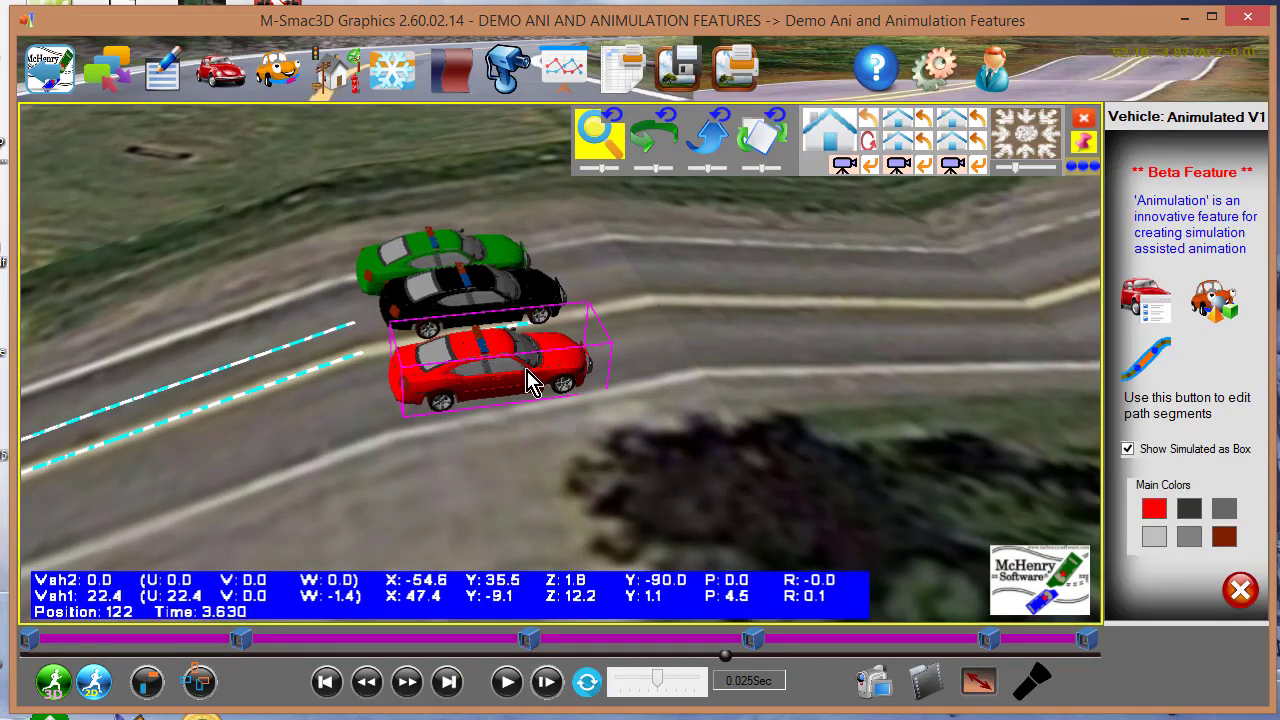
click(1128, 450)
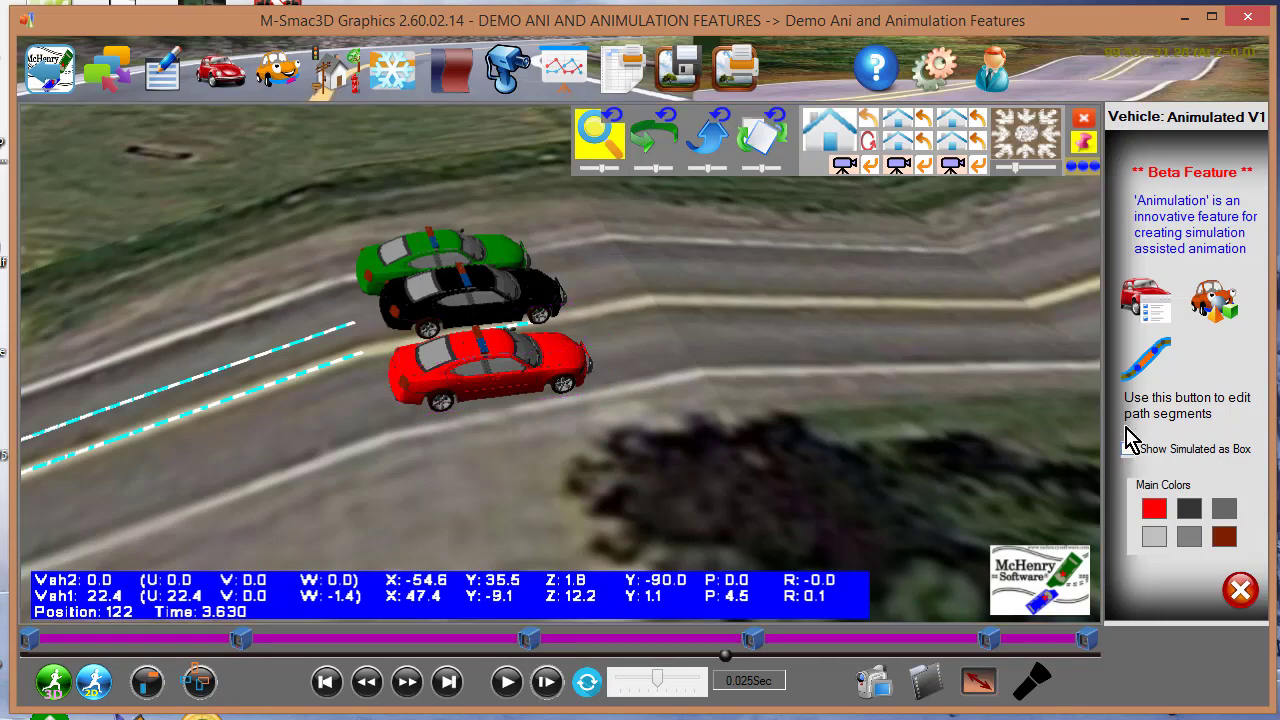
click(507, 684)
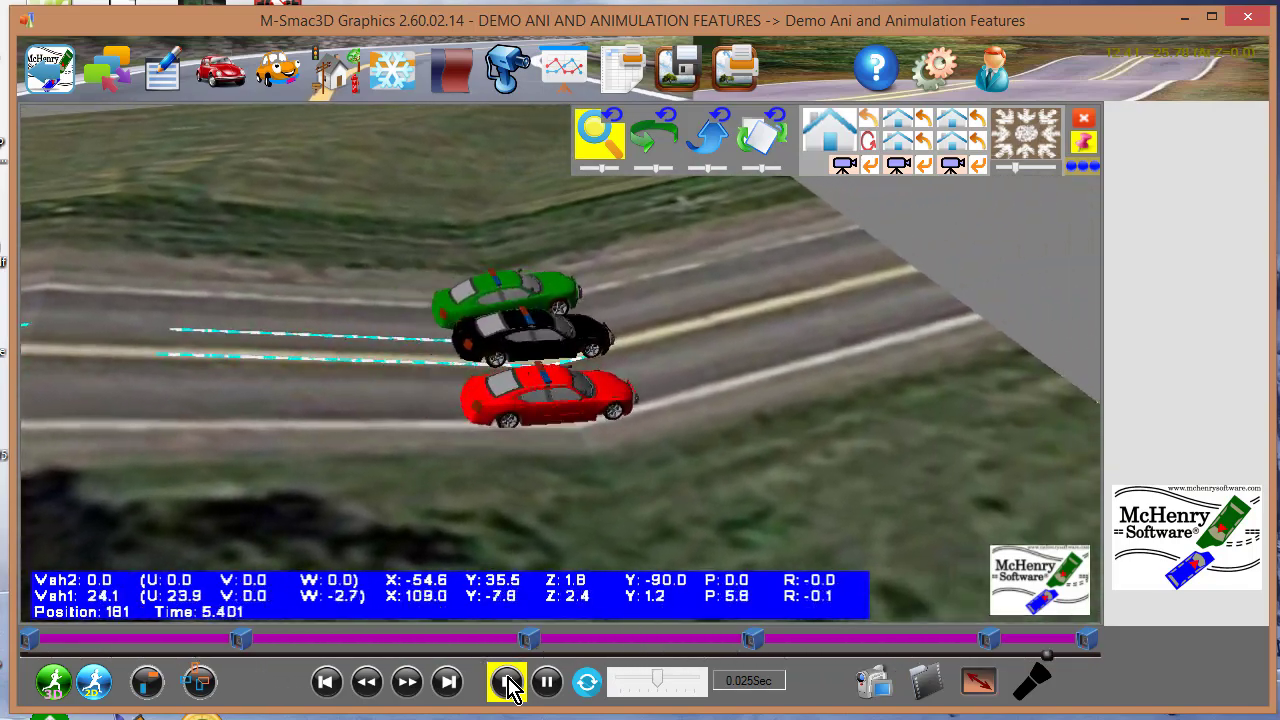
click(507, 682)
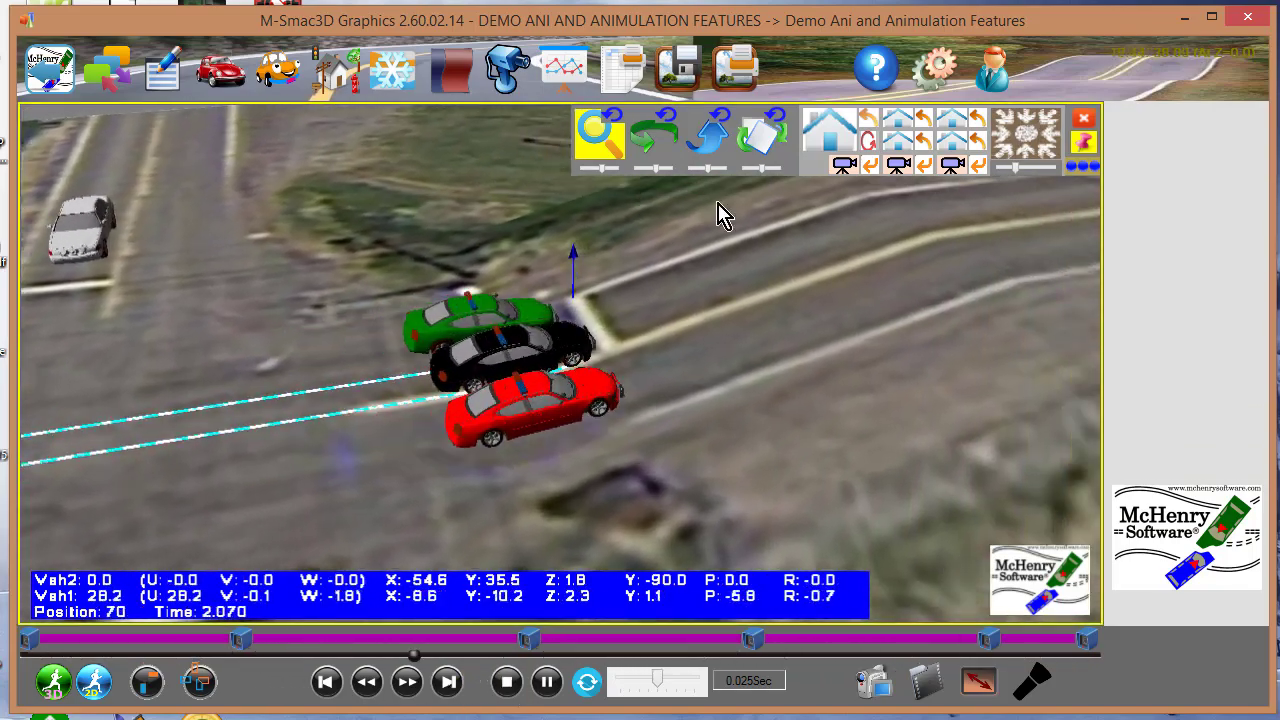